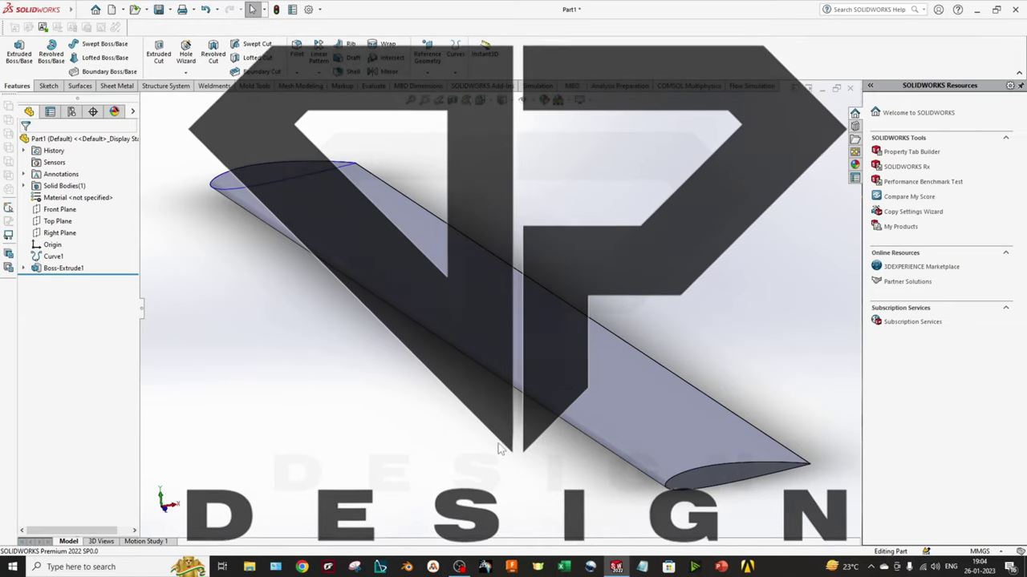
- Reapply Curve1's AIRFOIL DATA.txt point table so the wing rebuilds
middle_drag(611, 352, 670, 369)
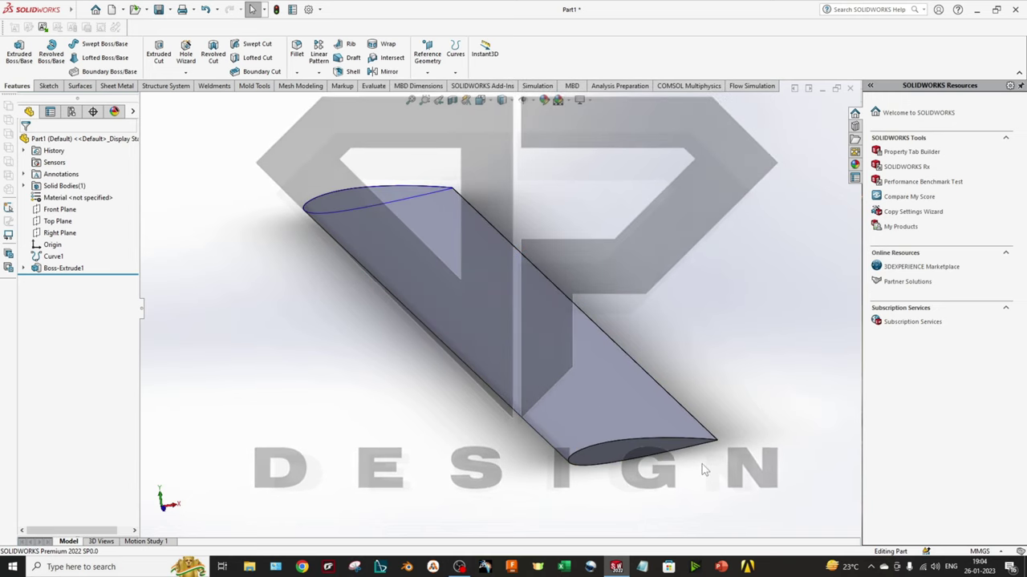
middle_drag(552, 361, 579, 362)
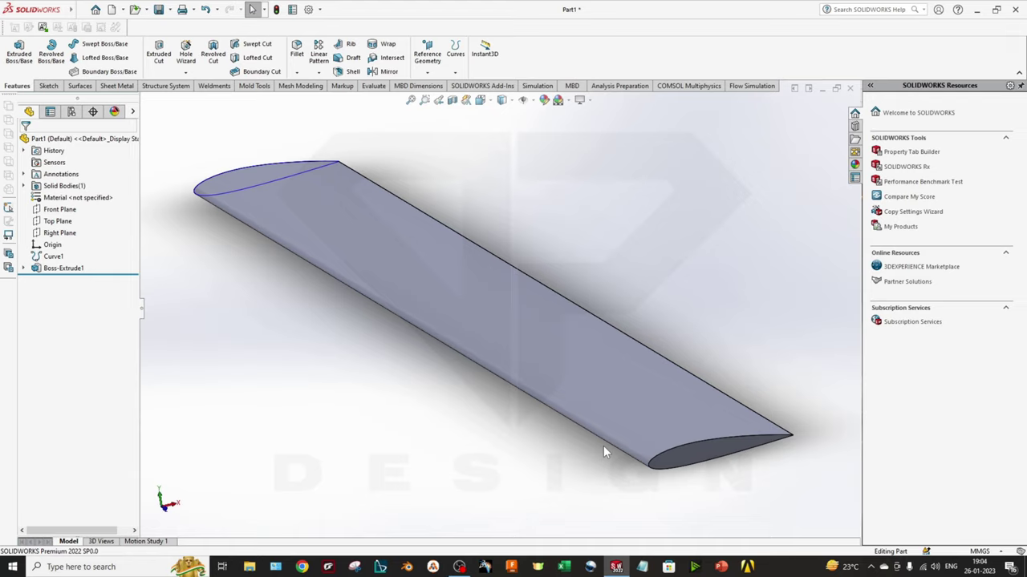
middle_drag(607, 394, 660, 386)
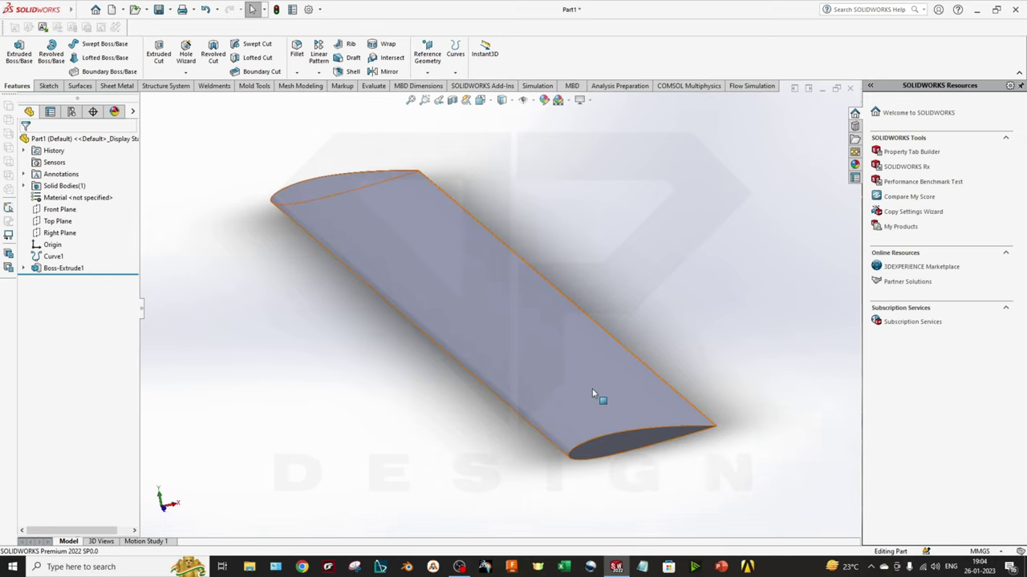
middle_drag(410, 386, 450, 392)
middle_drag(523, 430, 518, 413)
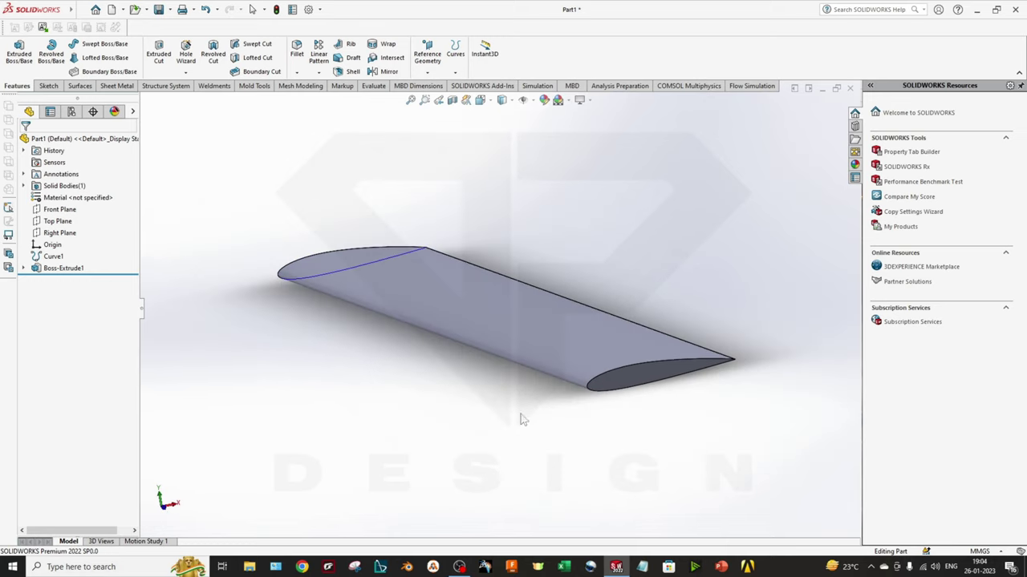
click(54, 257)
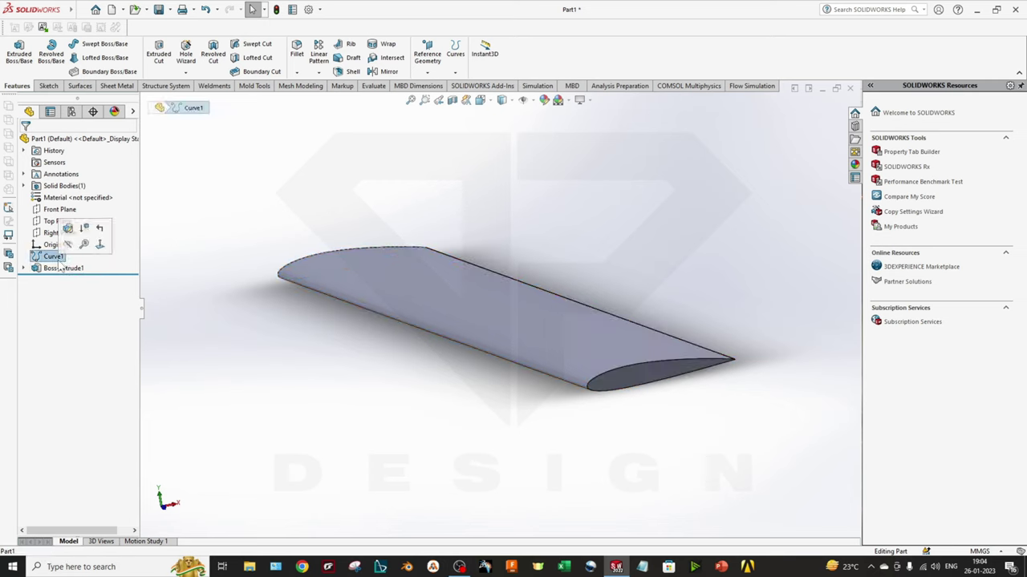
click(65, 228)
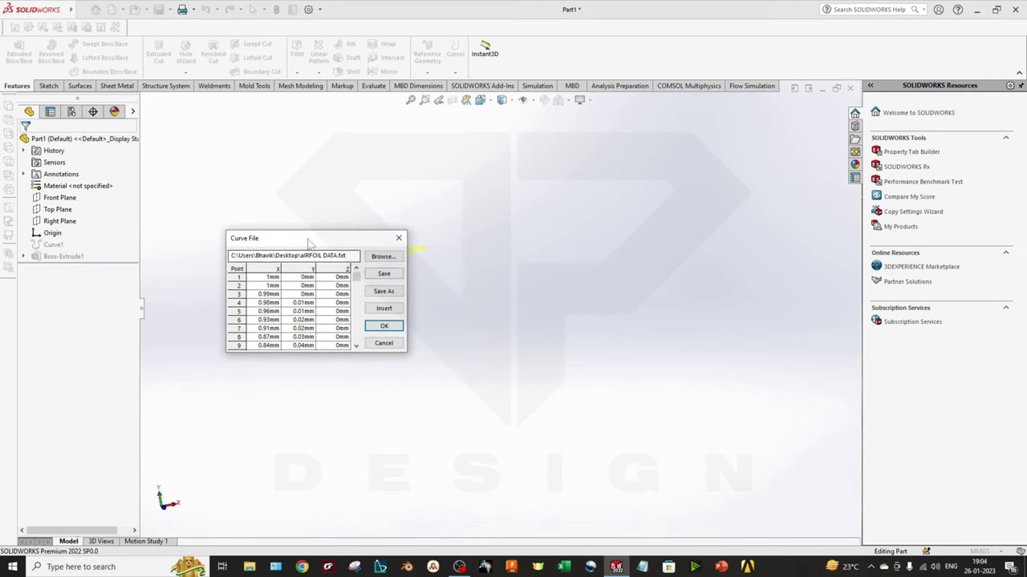
click(383, 325)
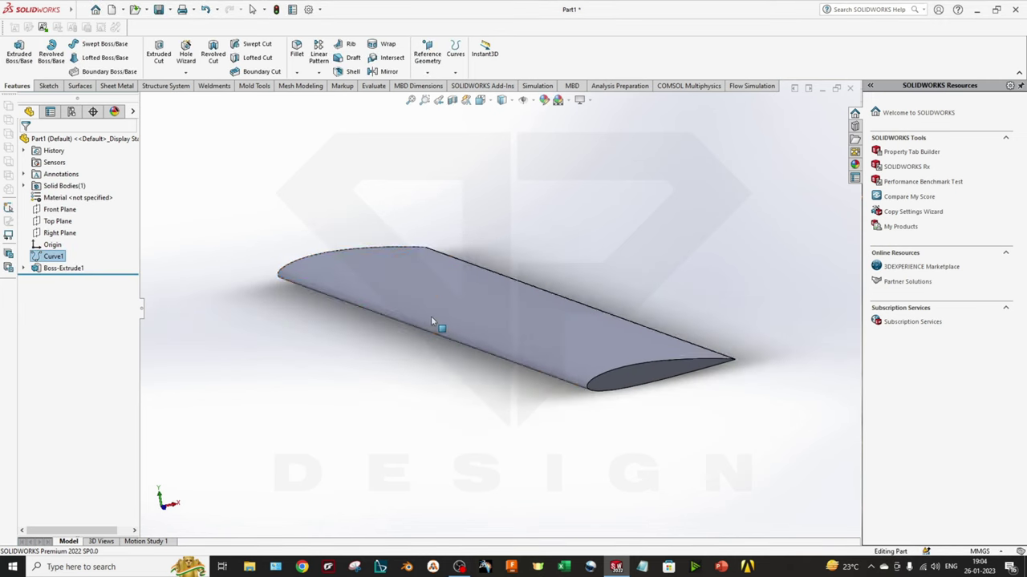
- Select Boss-Extrude1 and inspect the rebuilt wing from an edge-on view
click(64, 268)
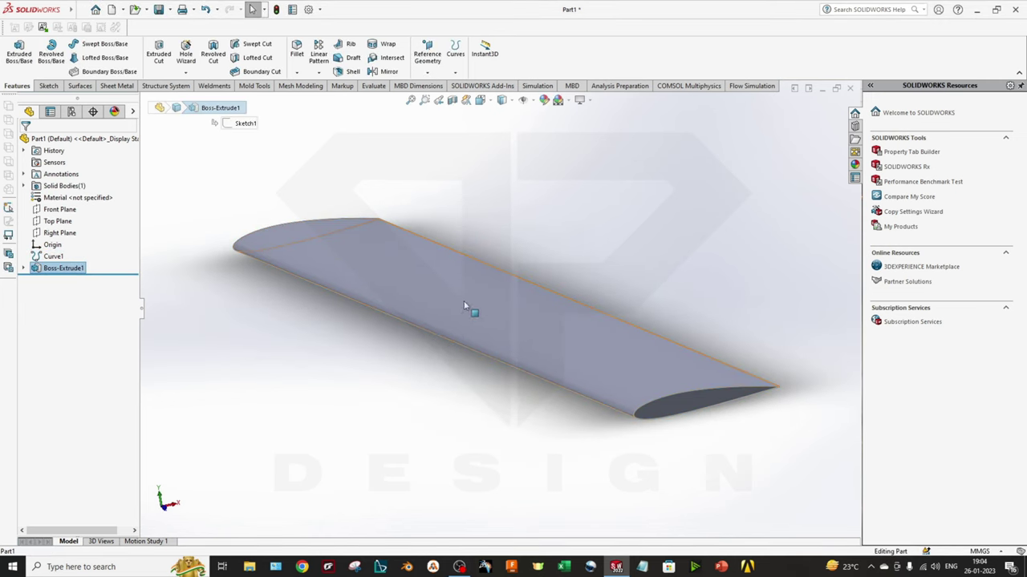
middle_drag(470, 297, 469, 321)
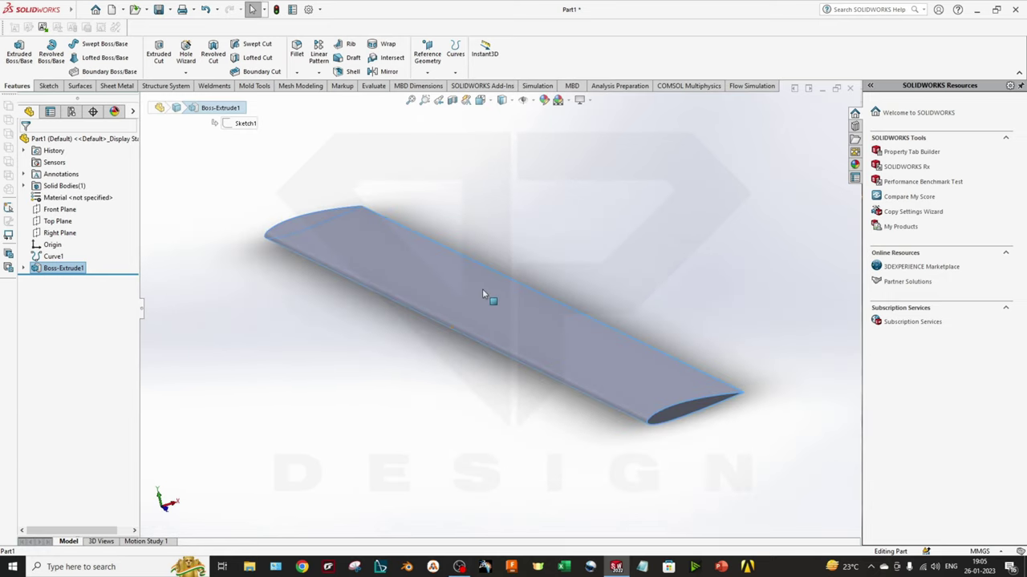
click(585, 241)
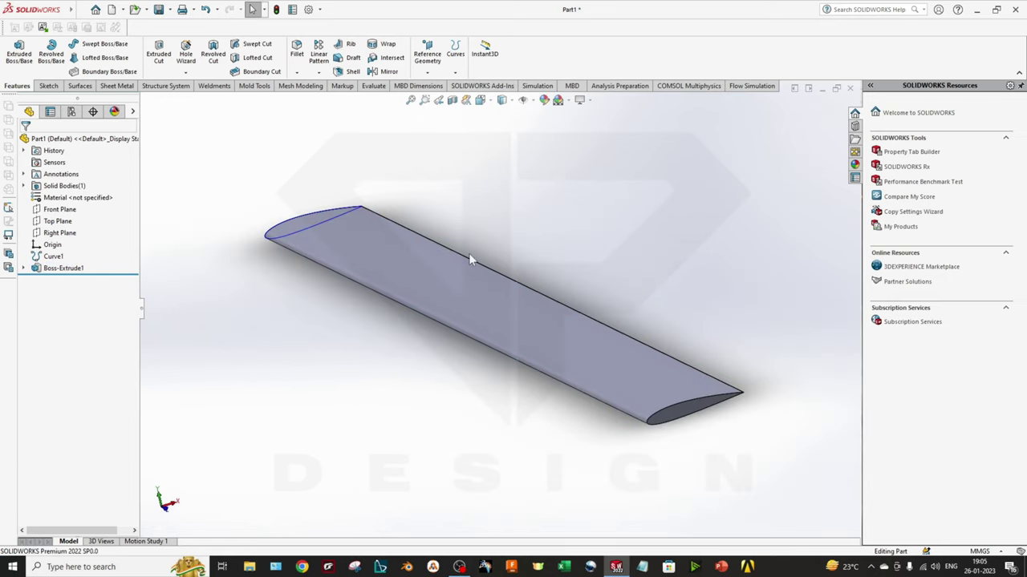
scroll(470, 362, up, 3)
scroll(423, 288, down, 1)
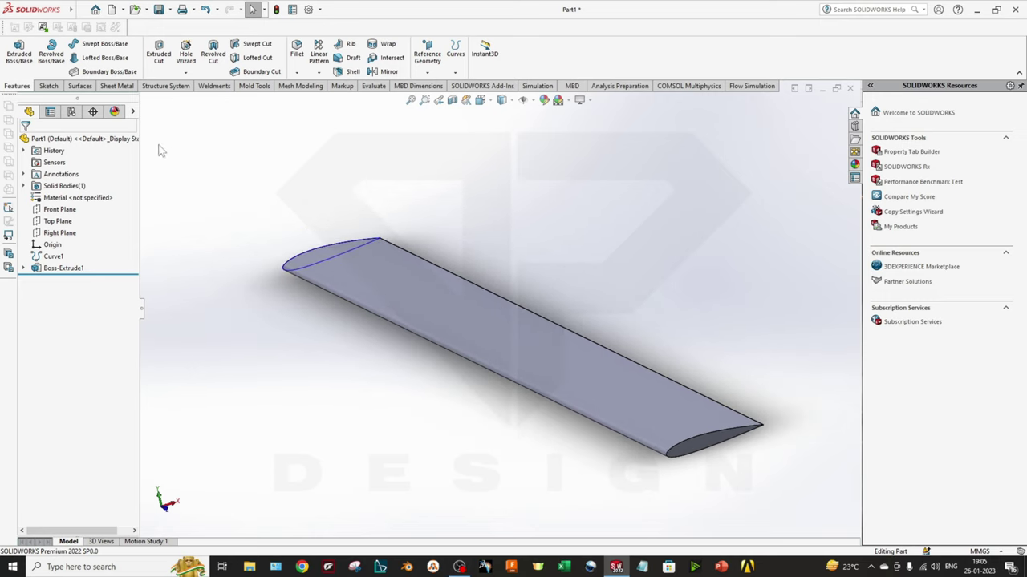
- Create a new folder named Airfoil under Pointy in the Save As dialog
click(159, 10)
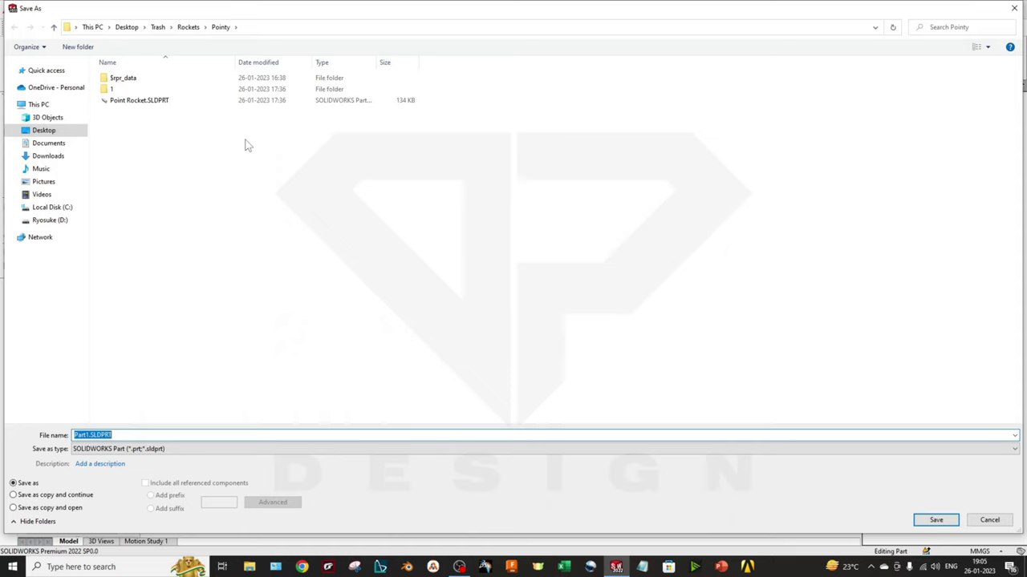
key(ctrl+shift+n)
text(Airfoil)
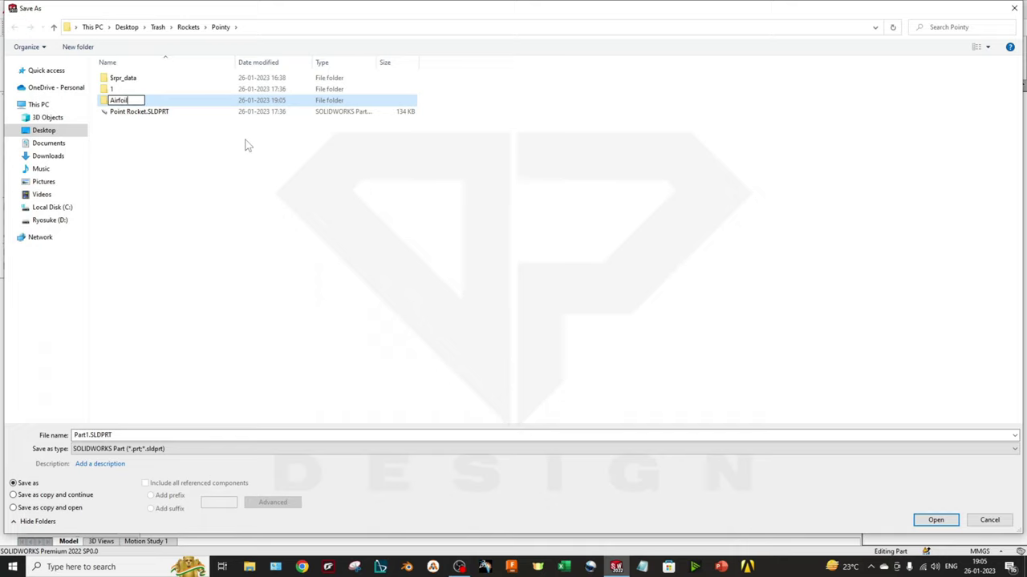
key(Return)
key(Return)
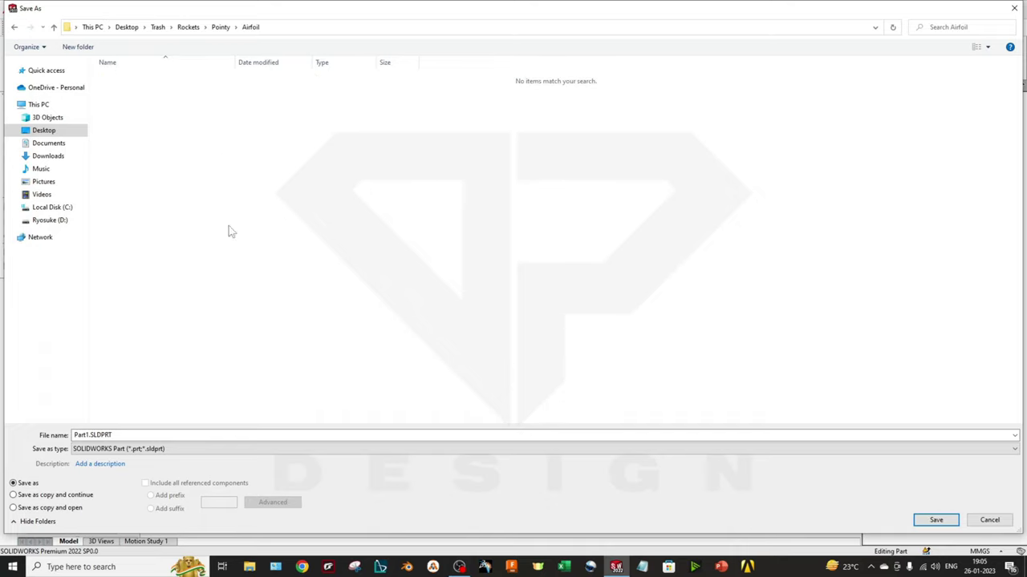
- Save the part in the Airfoil folder under the file name 2414
click(193, 435)
text(2414)
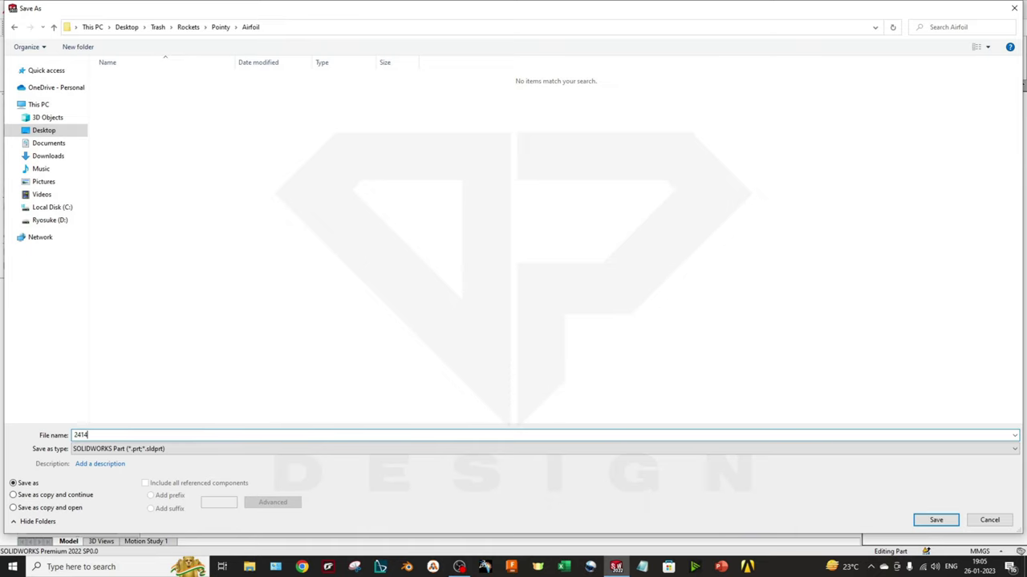
key(Return)
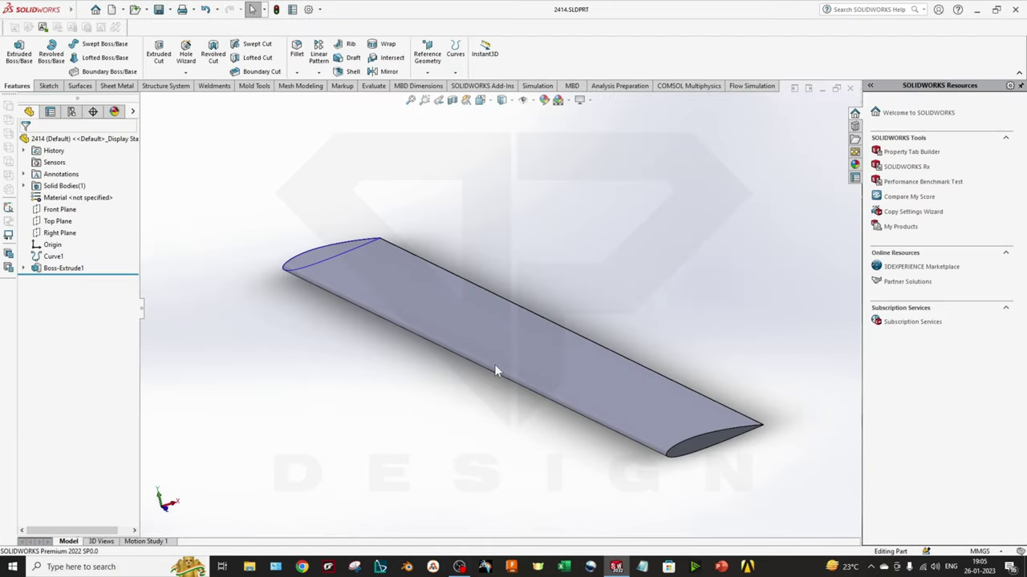
- Look over the Flow Simulation tools, then switch to the SOLIDWORKS Add-Ins commands
middle_drag(519, 351, 523, 344)
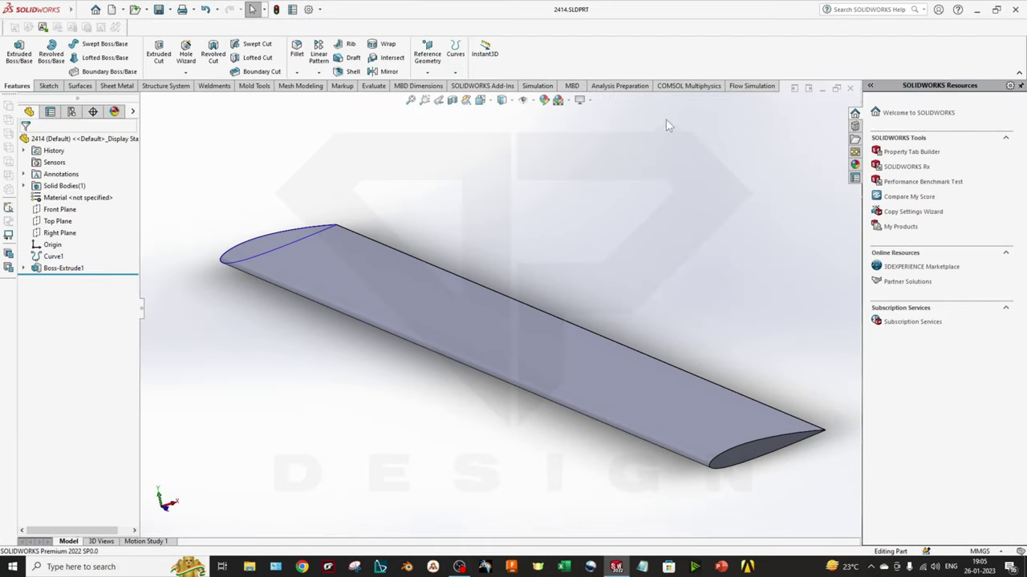
click(750, 86)
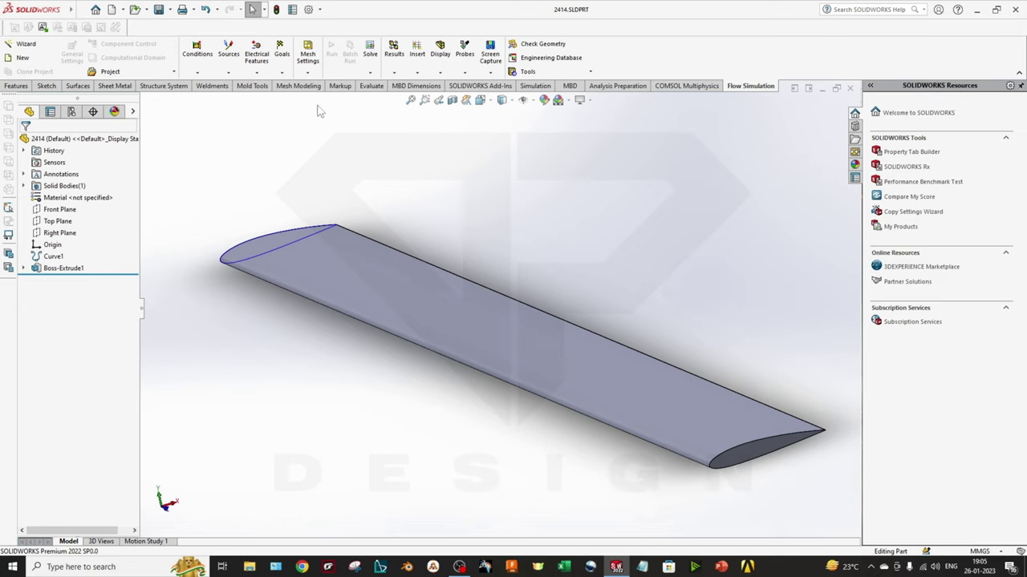
click(473, 85)
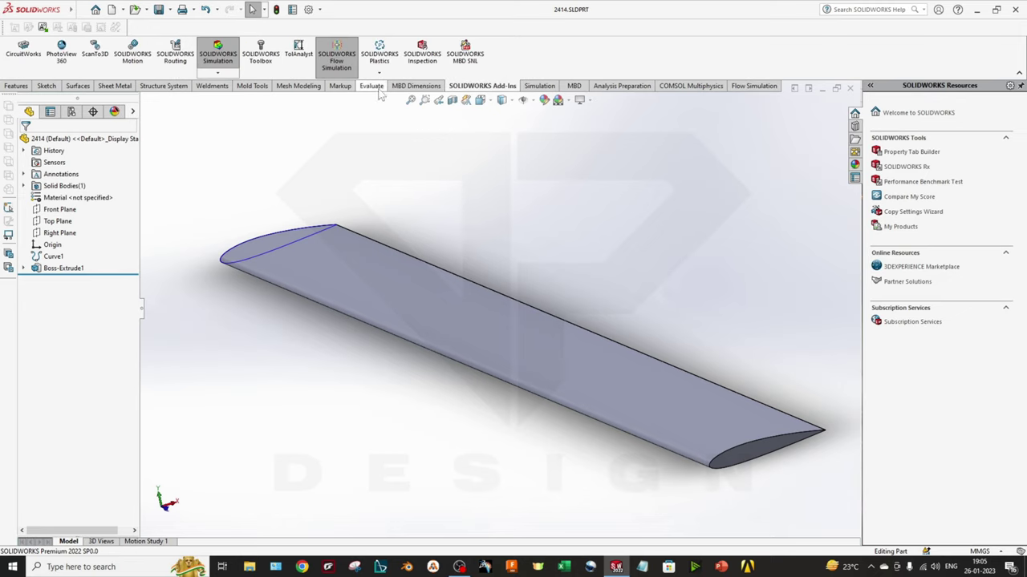
- Activate SOLIDWORKS Flow Simulation 2022 in the Add-Ins dialog and set it to load at start-up
click(319, 10)
click(334, 51)
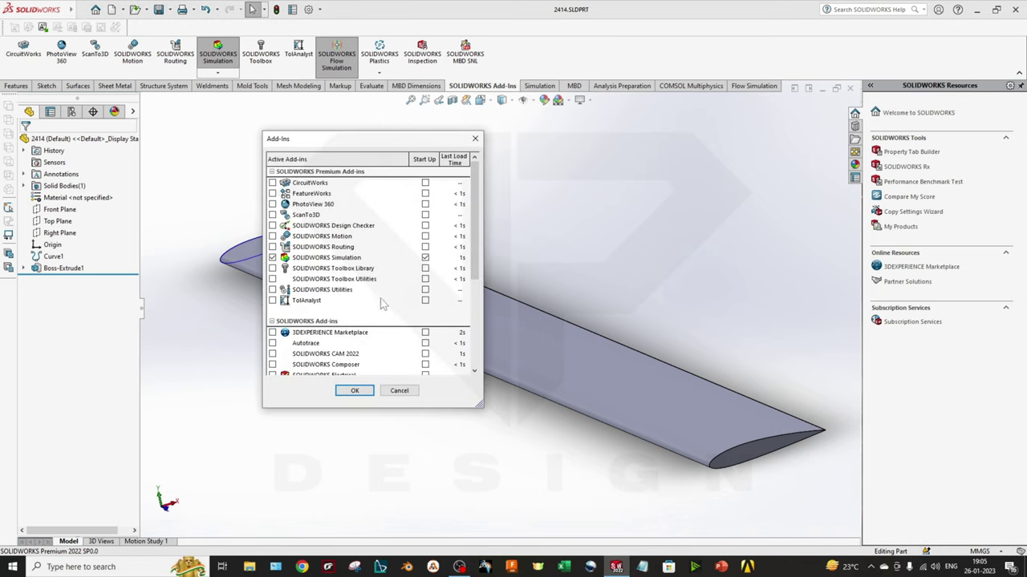
scroll(345, 299, down, 2)
scroll(342, 298, down, 3)
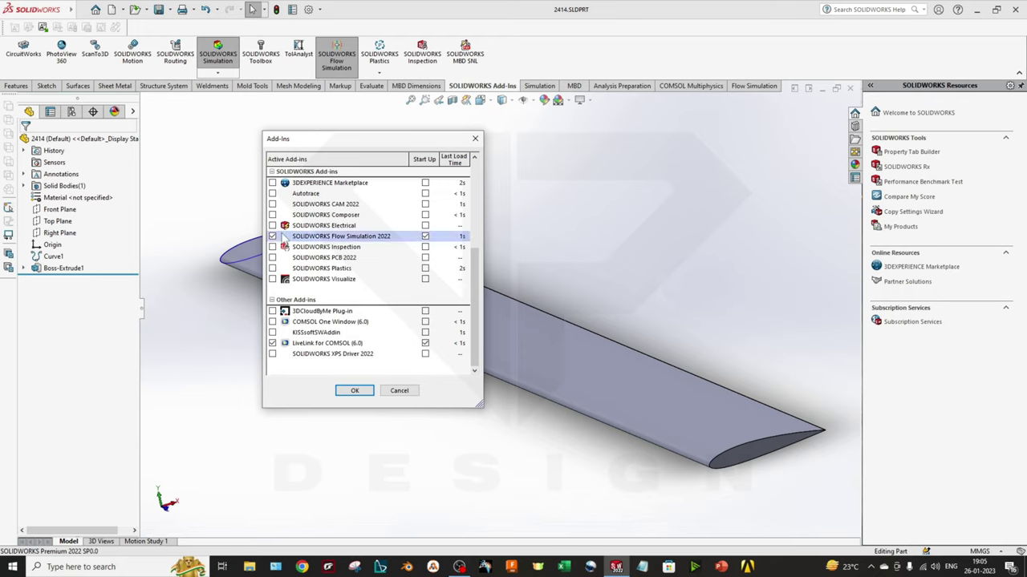
click(425, 236)
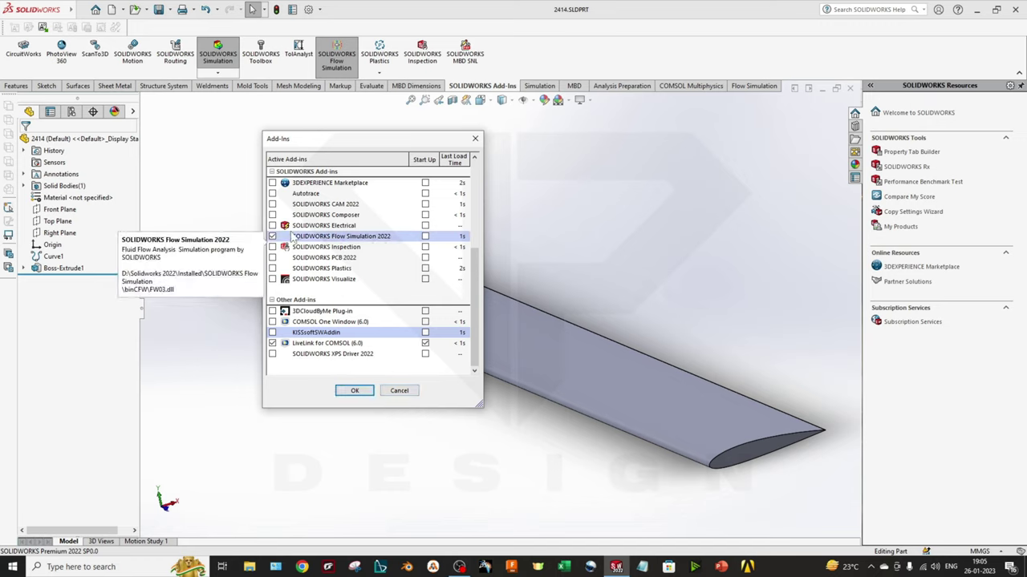
click(273, 237)
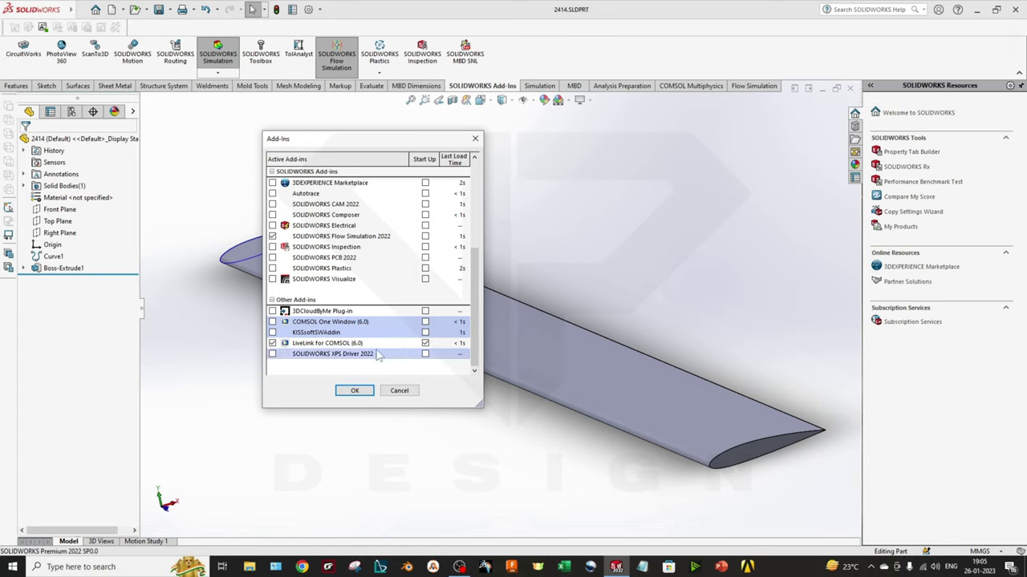
click(356, 391)
key(Left)
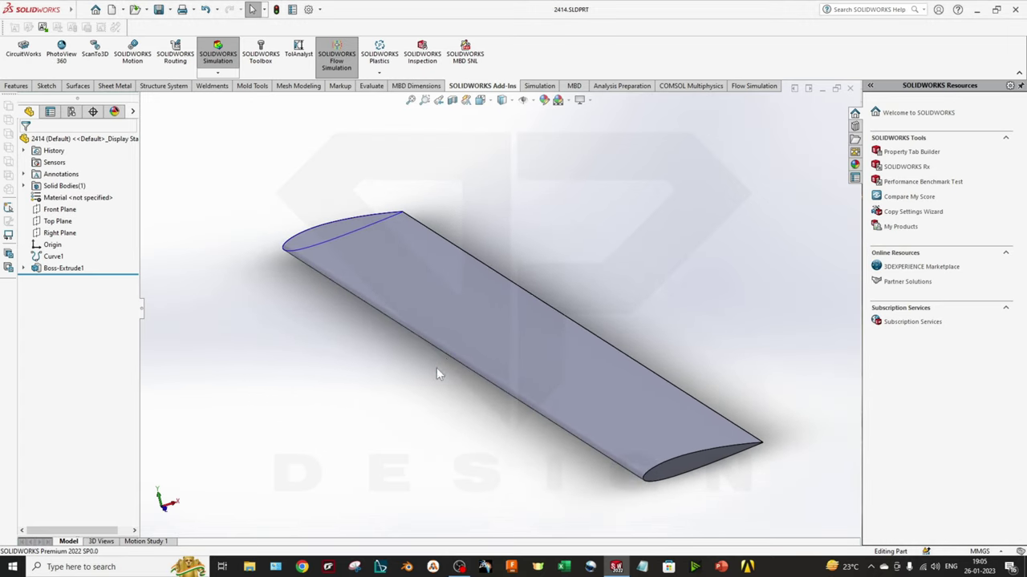
- Start a new Flow Simulation project named Airfoil 2414
click(753, 88)
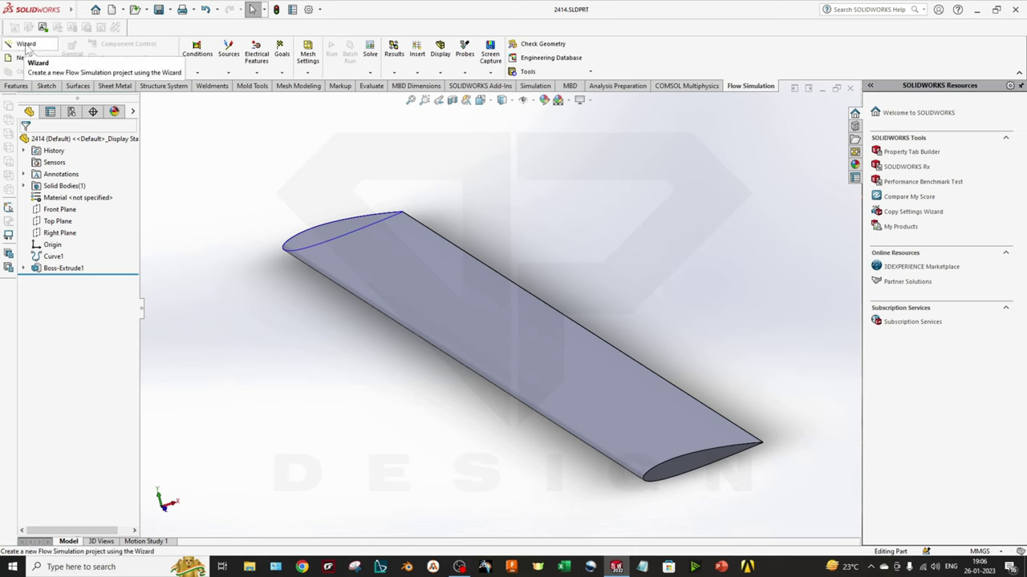
click(26, 45)
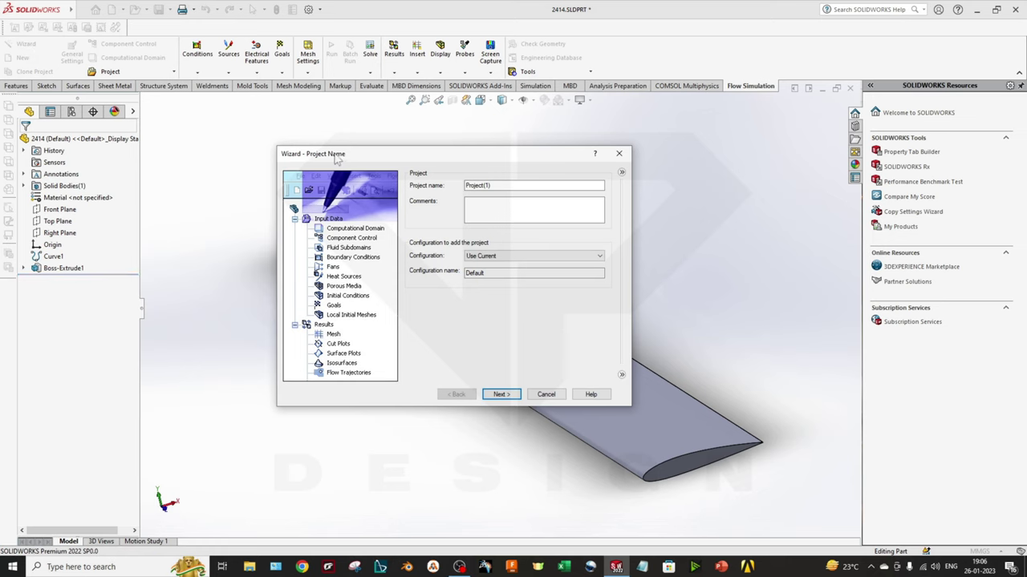
drag(337, 158, 224, 180)
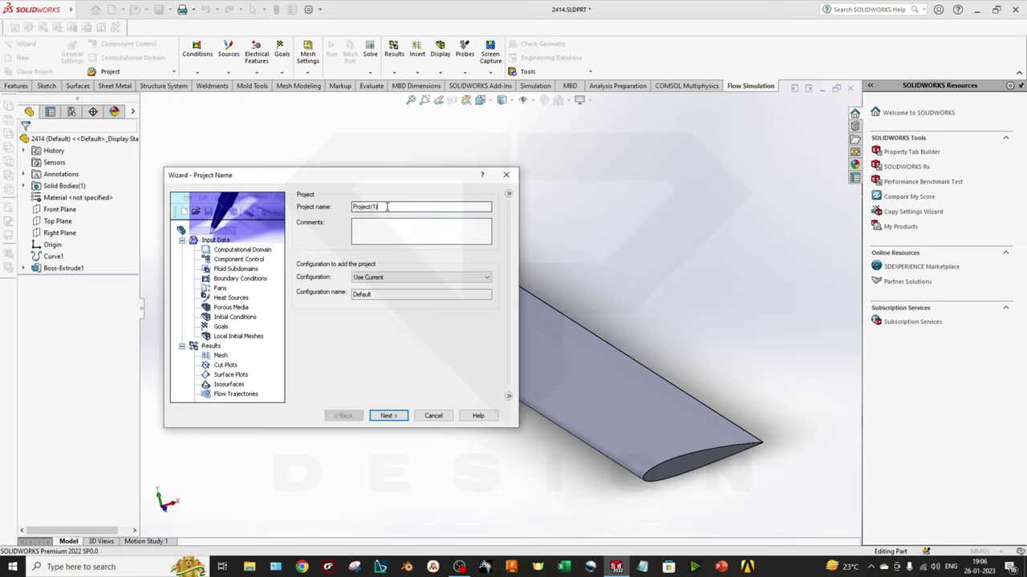
drag(382, 207, 250, 218)
text(Airfoil 2414)
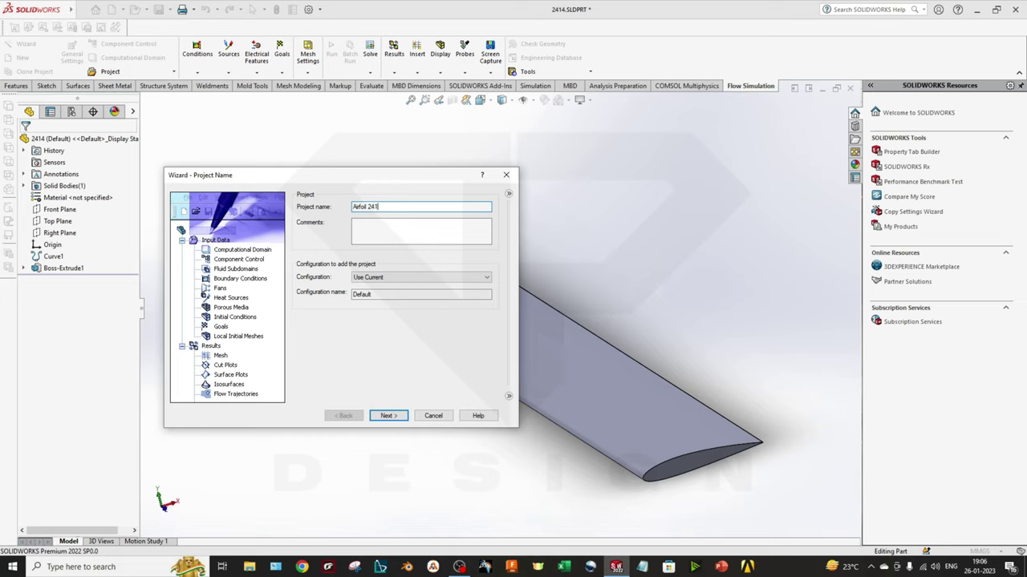
- Keep the project on the current Default configuration with Use Current
click(386, 277)
click(385, 288)
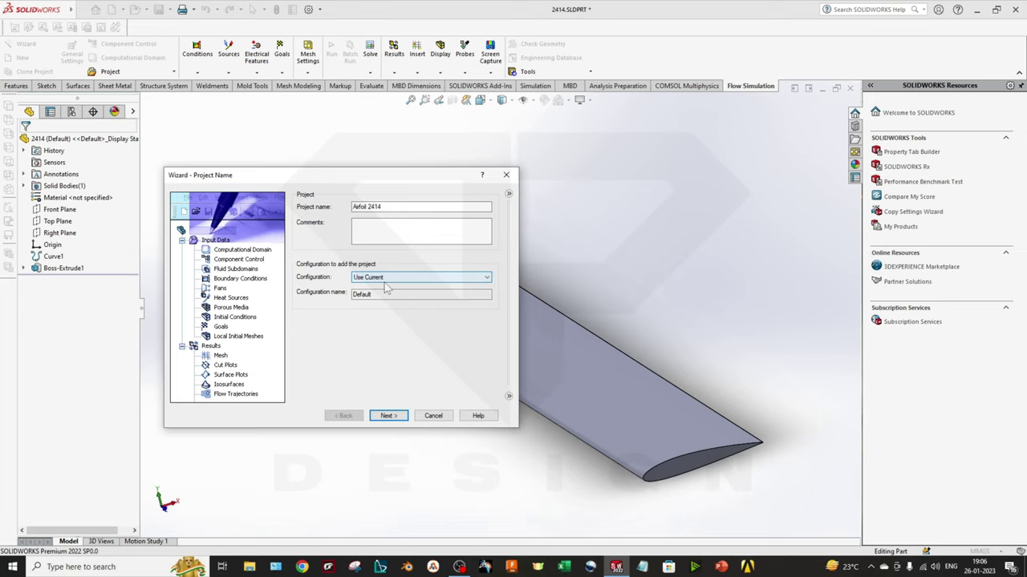
click(386, 278)
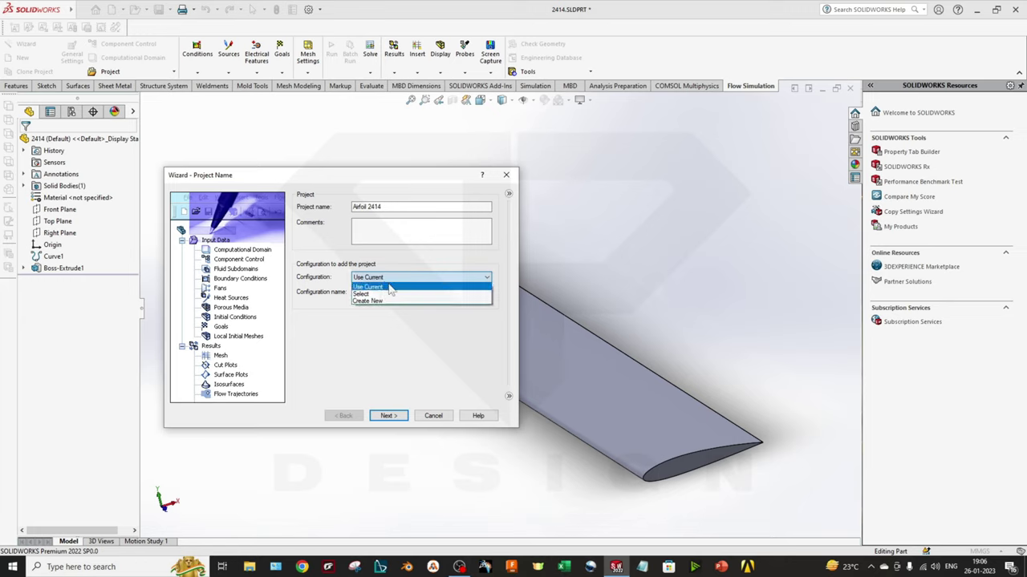
click(394, 324)
double_click(395, 296)
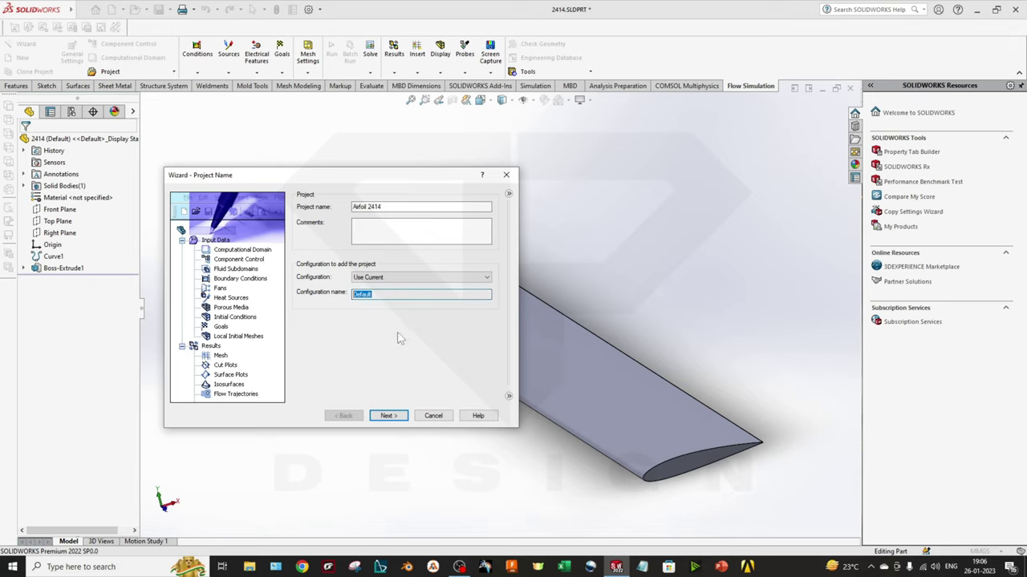
- Choose the SI (m-kg-s) unit system with velocity in kilometres per hour
click(388, 416)
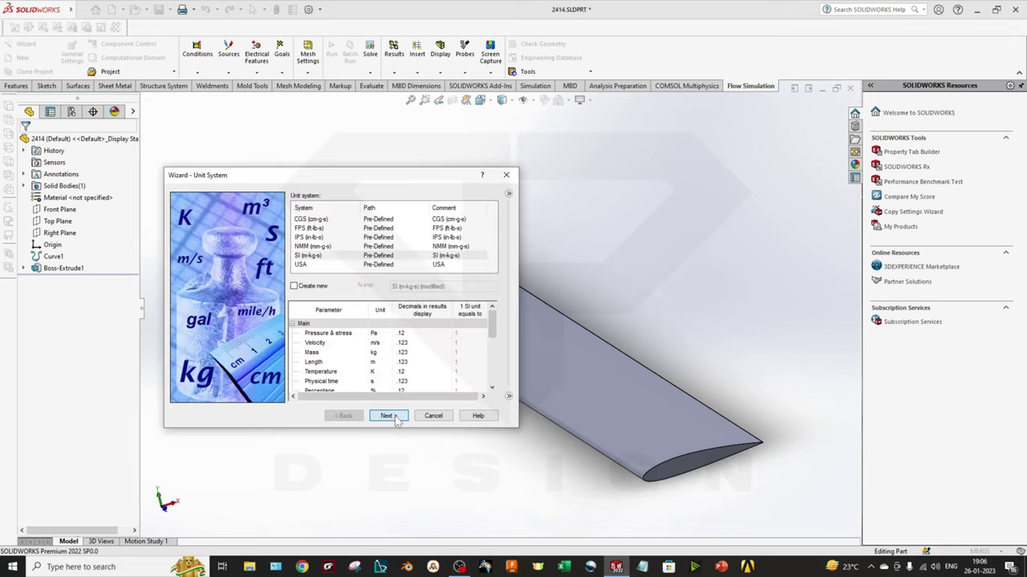
click(313, 257)
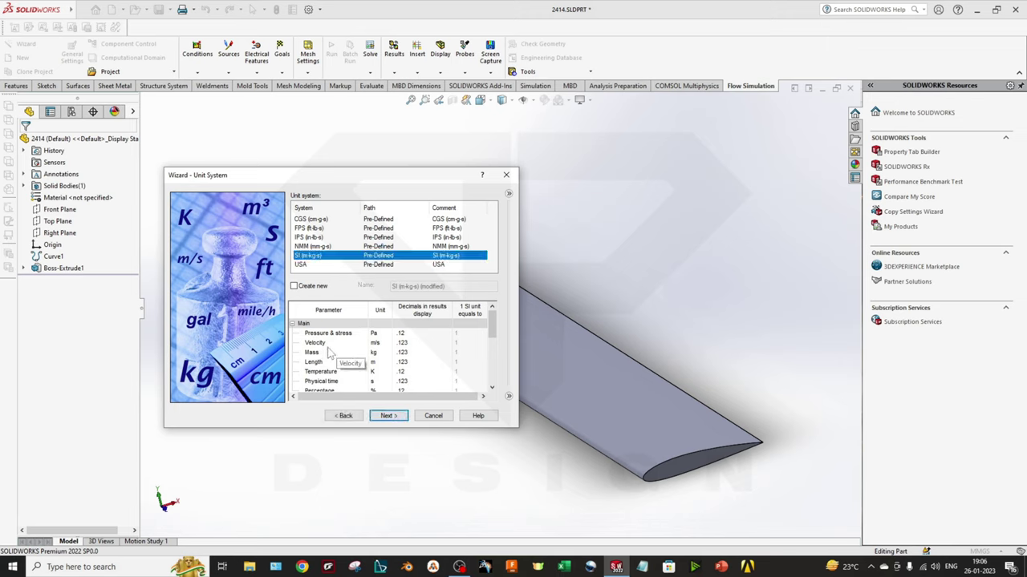
click(376, 343)
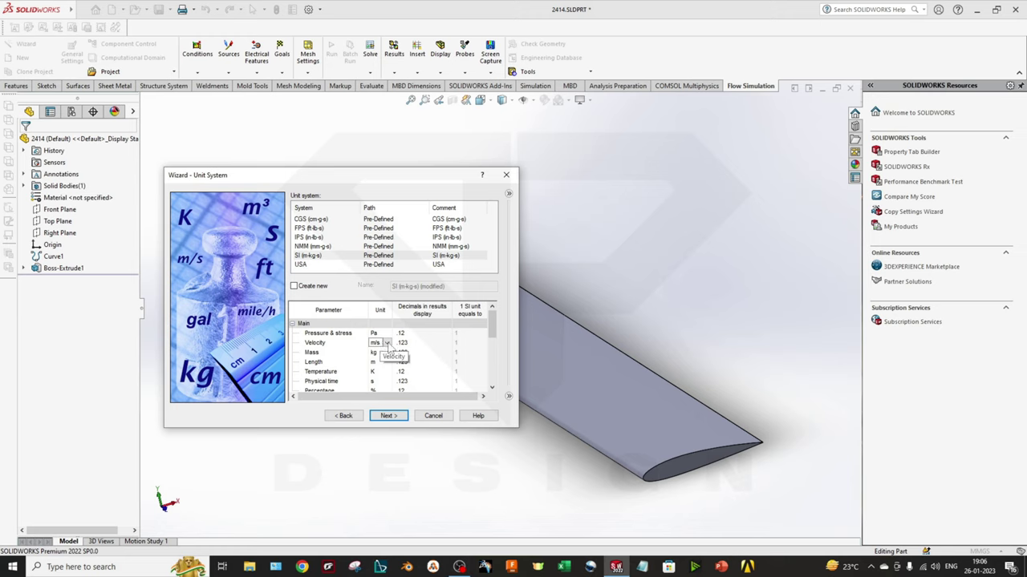
click(387, 343)
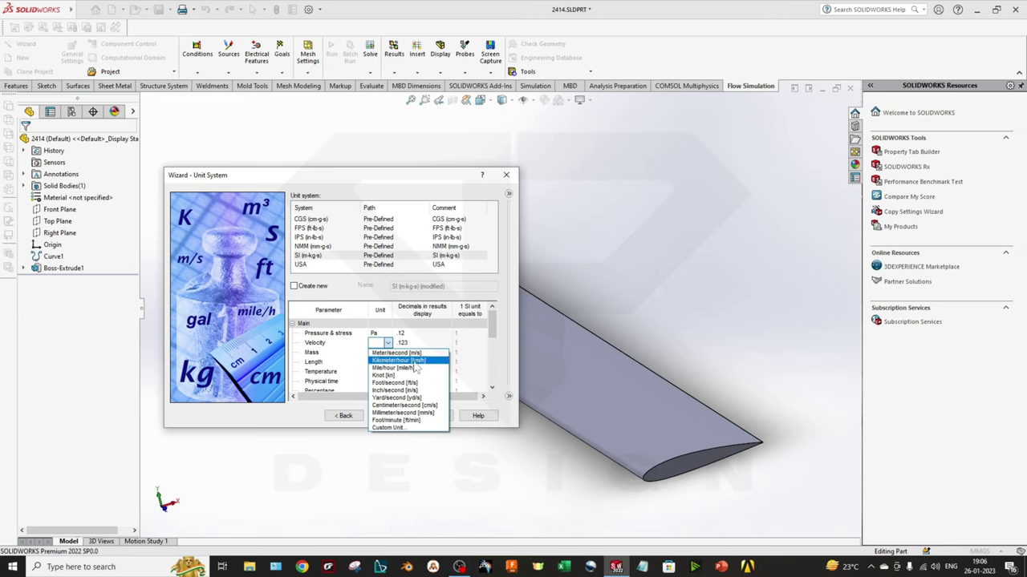
click(410, 361)
- Set the length unit to millimetres, leaving pressure and mass units unchanged
click(386, 336)
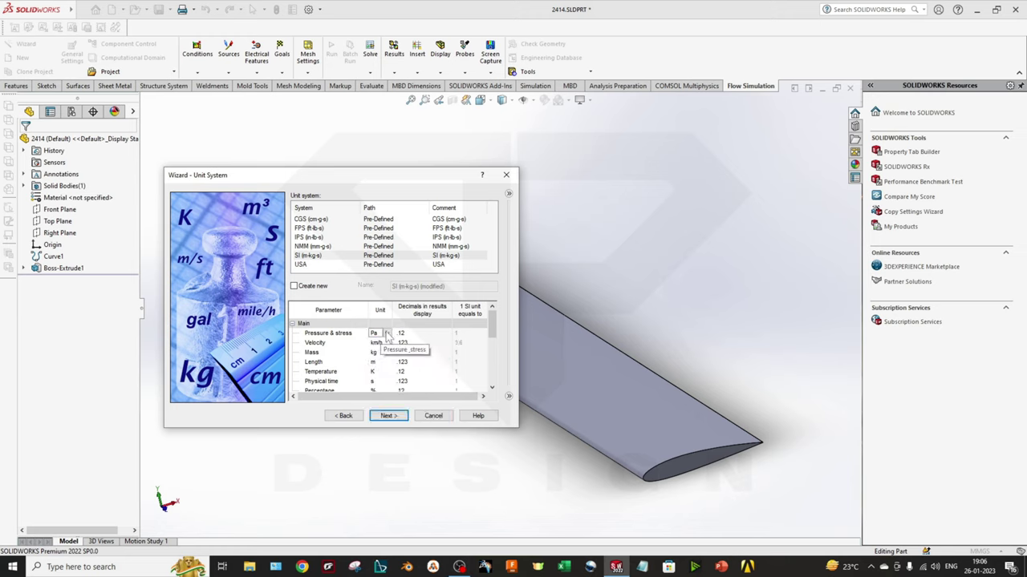
click(376, 352)
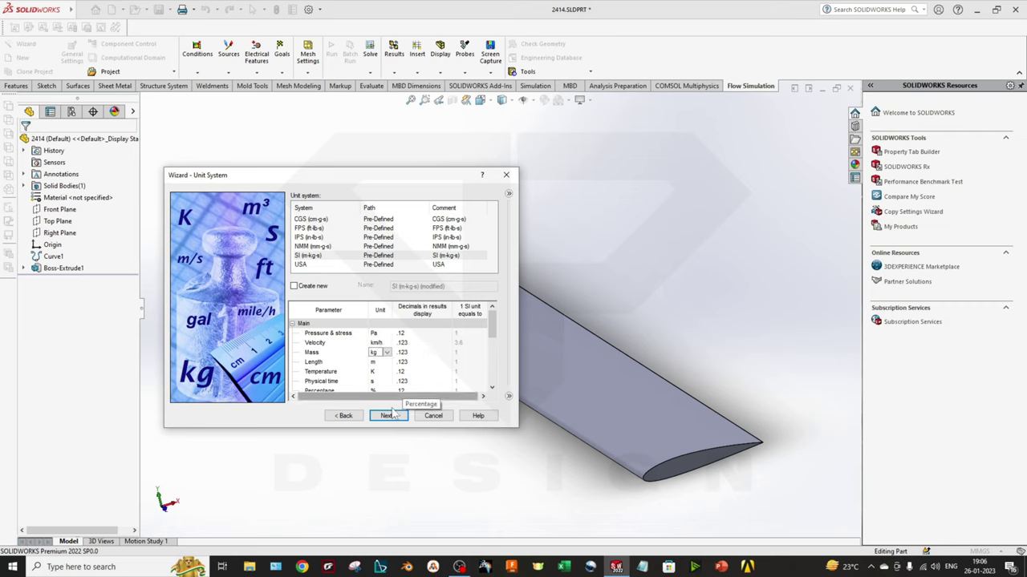
click(386, 363)
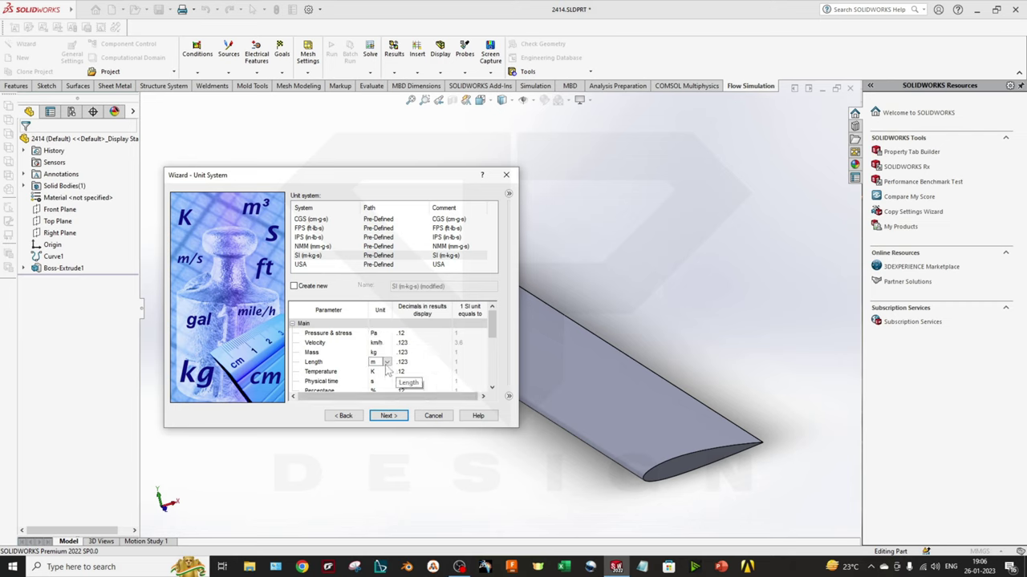
click(387, 362)
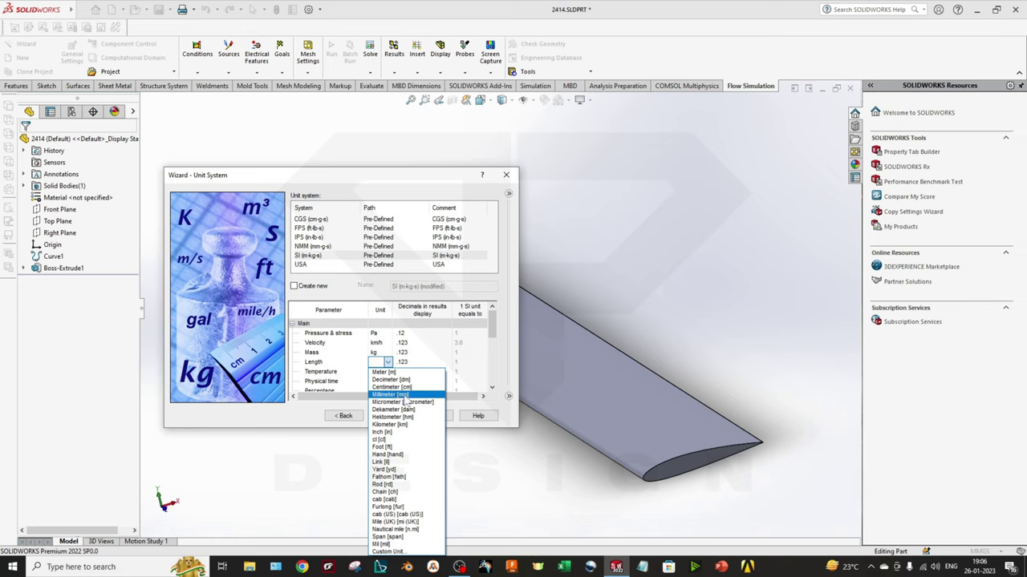
click(401, 394)
scroll(349, 386, down, 2)
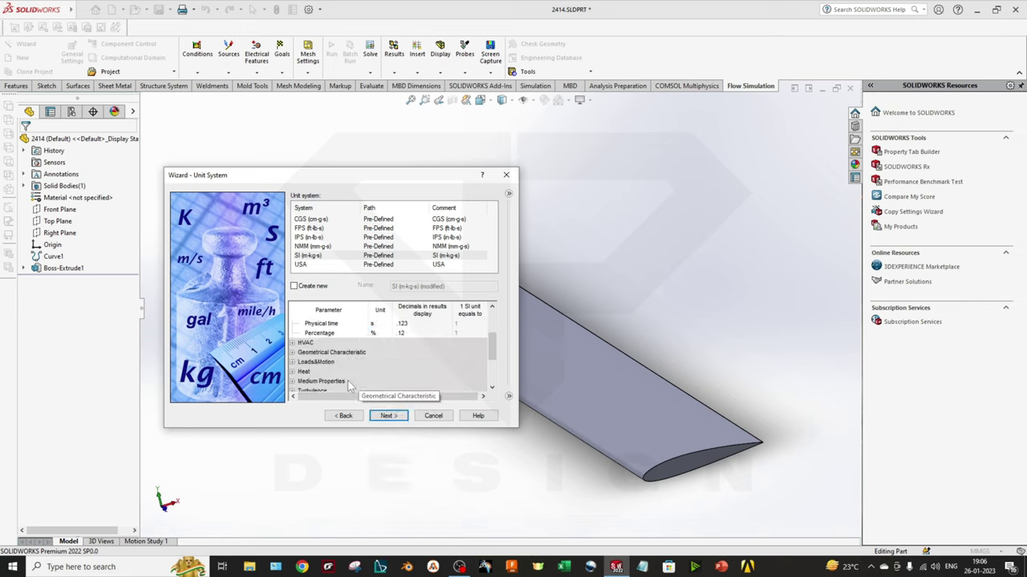
scroll(349, 385, up, 2)
scroll(349, 386, down, 4)
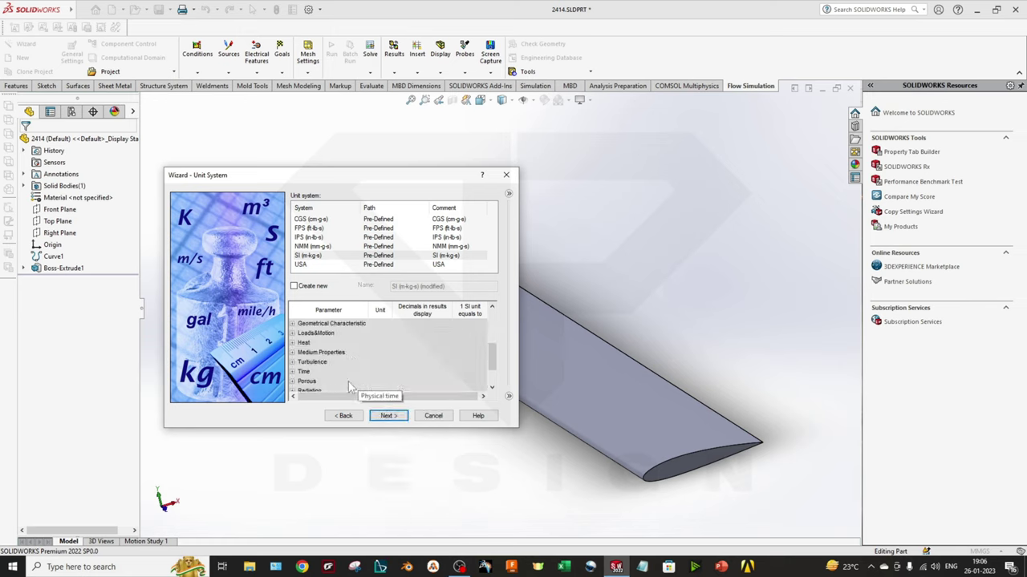
scroll(349, 386, down, 3)
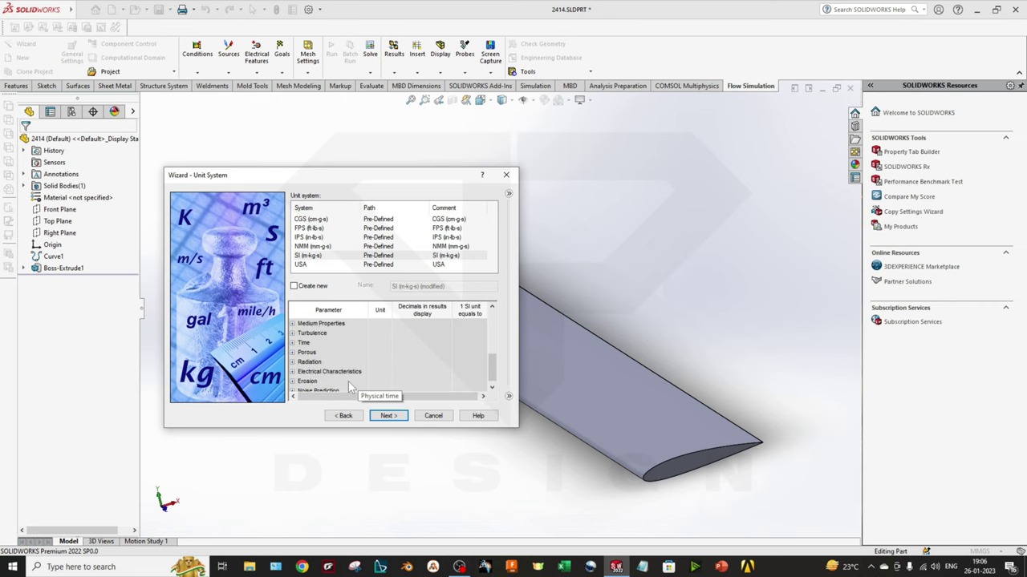
click(388, 415)
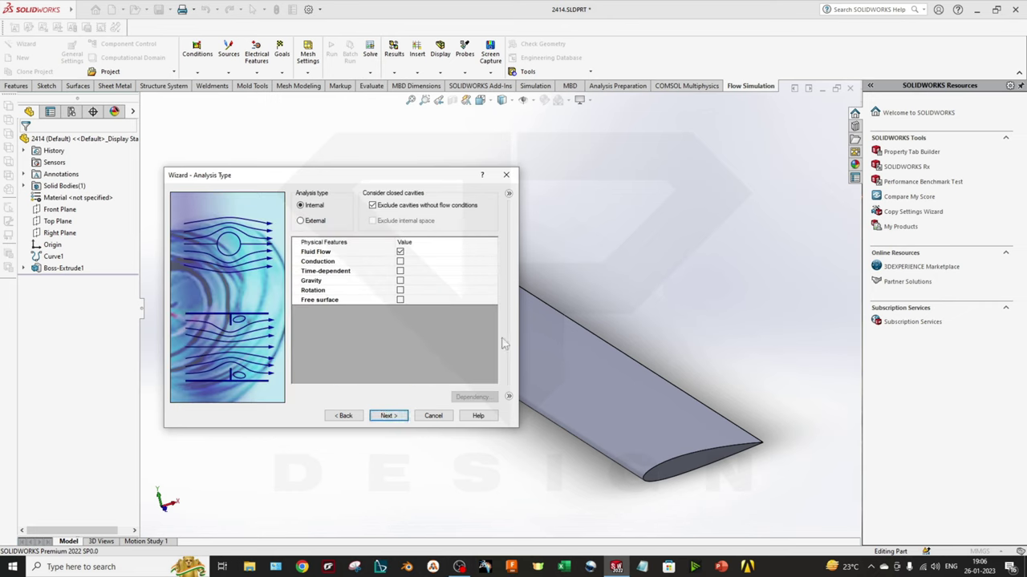
- Orbit and pan the wing view and shift the wizard window left
middle_drag(585, 381, 703, 343)
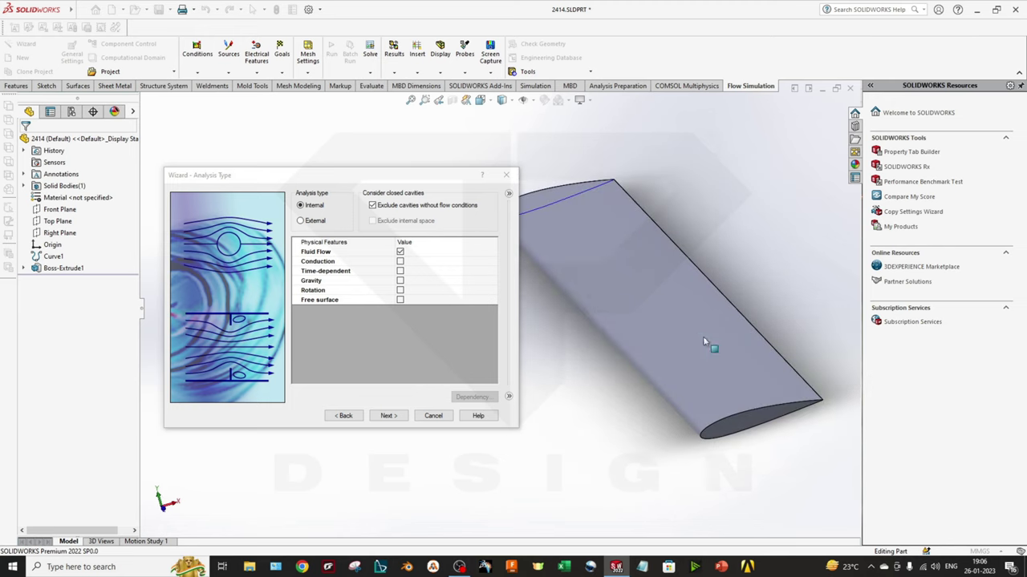
ctrl+middle_drag(563, 337, 536, 337)
drag(359, 178, 254, 171)
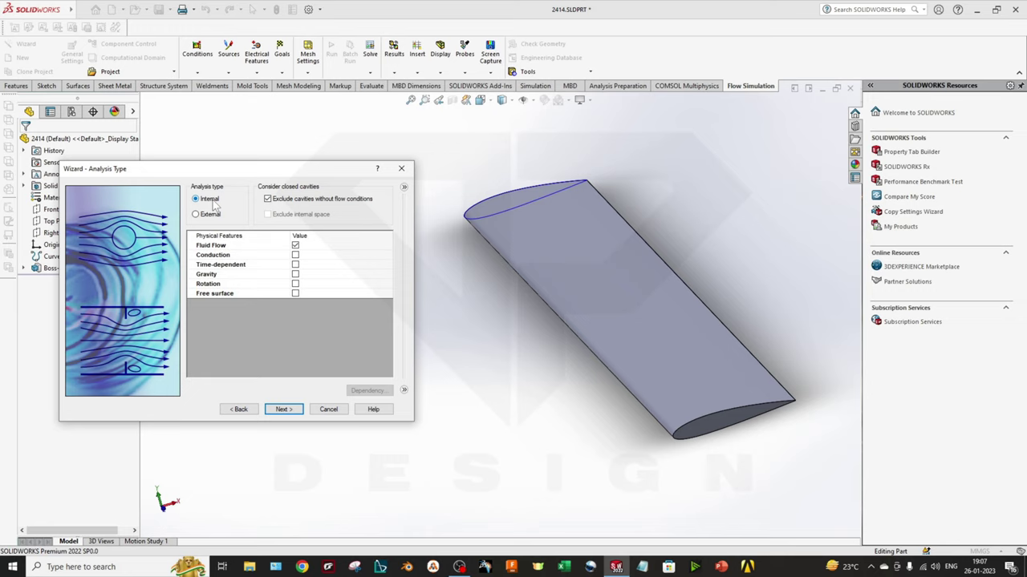
middle_drag(496, 335, 592, 348)
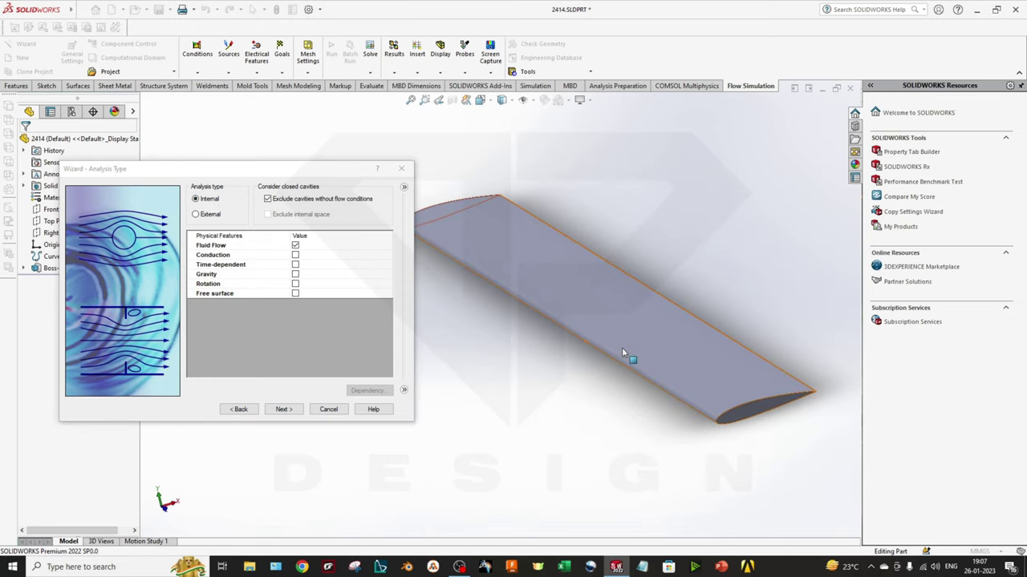
scroll(566, 293, up, 2)
scroll(550, 343, down, 2)
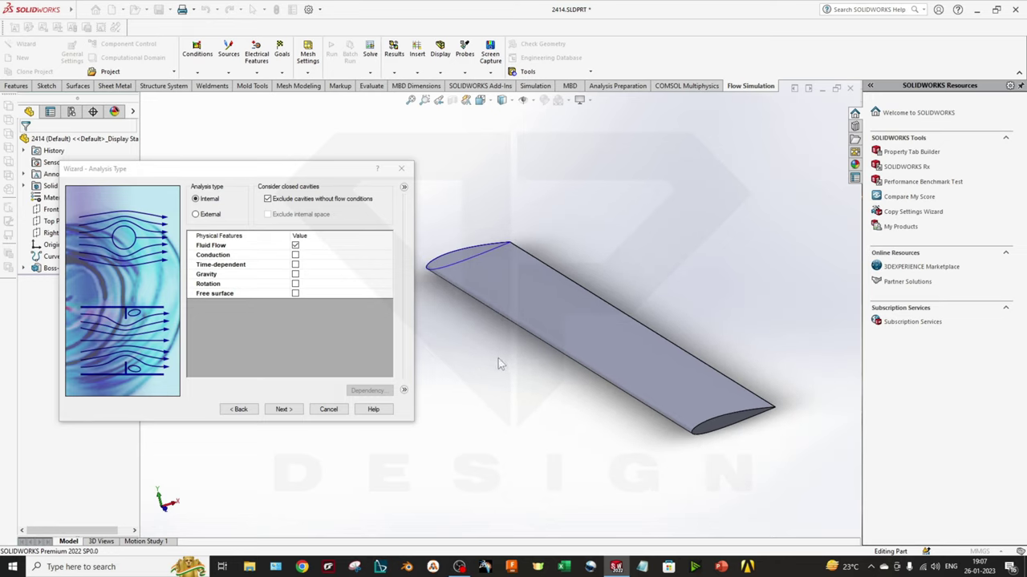
ctrl+middle_drag(515, 359, 519, 365)
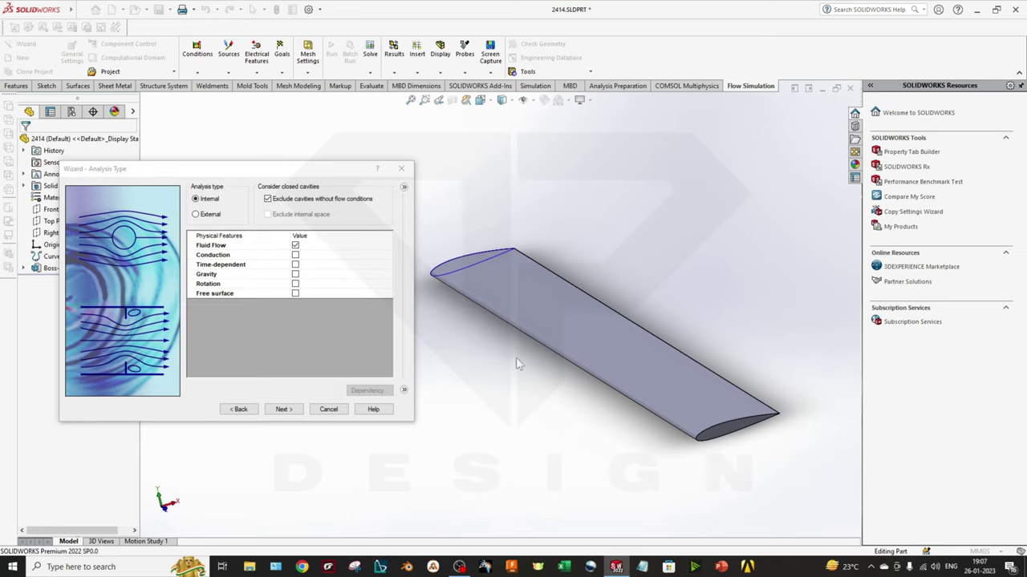
- Choose External analysis with Fluid Flow, trying Time-dependent then clearing it
click(209, 217)
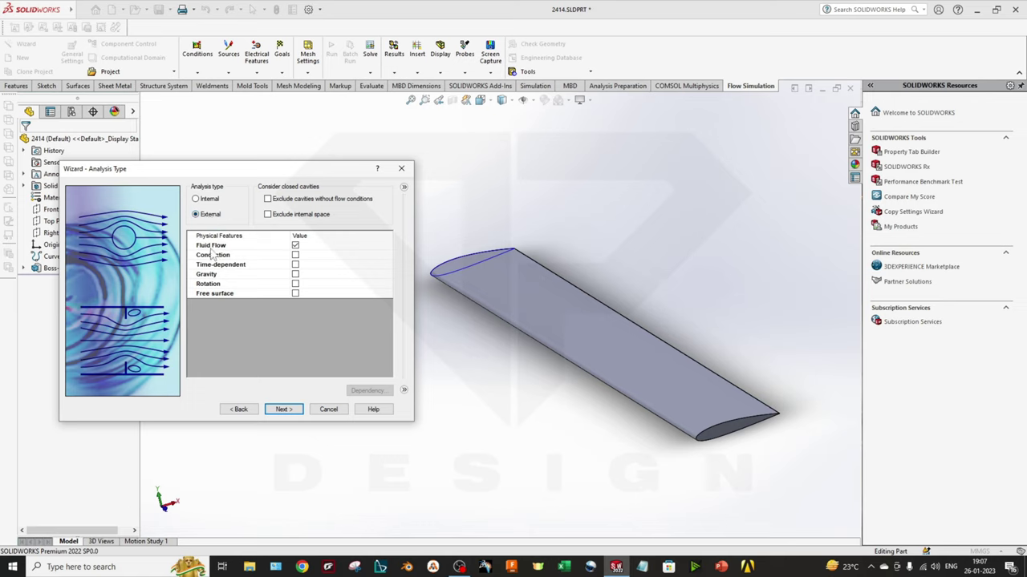
click(282, 247)
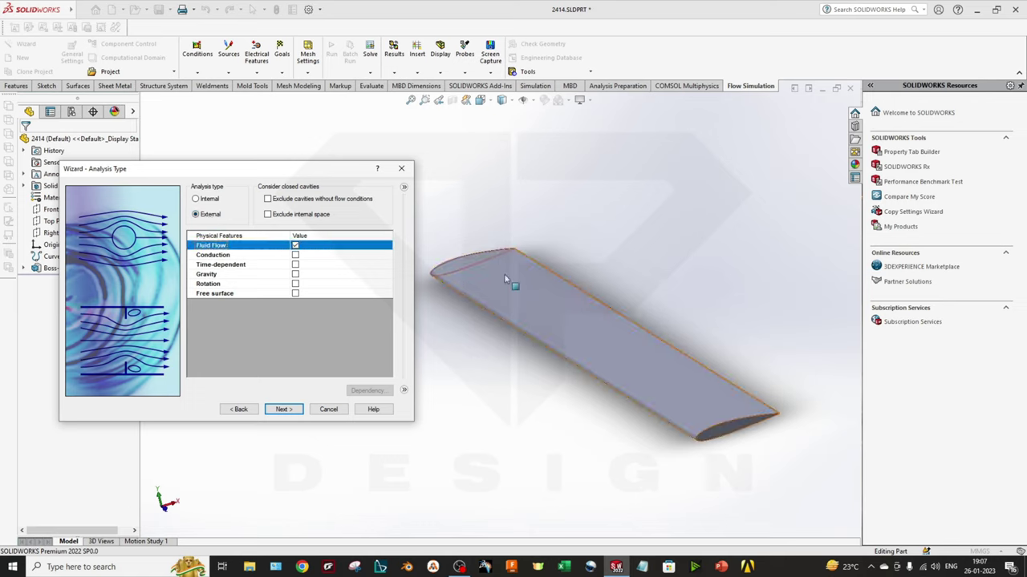
click(210, 255)
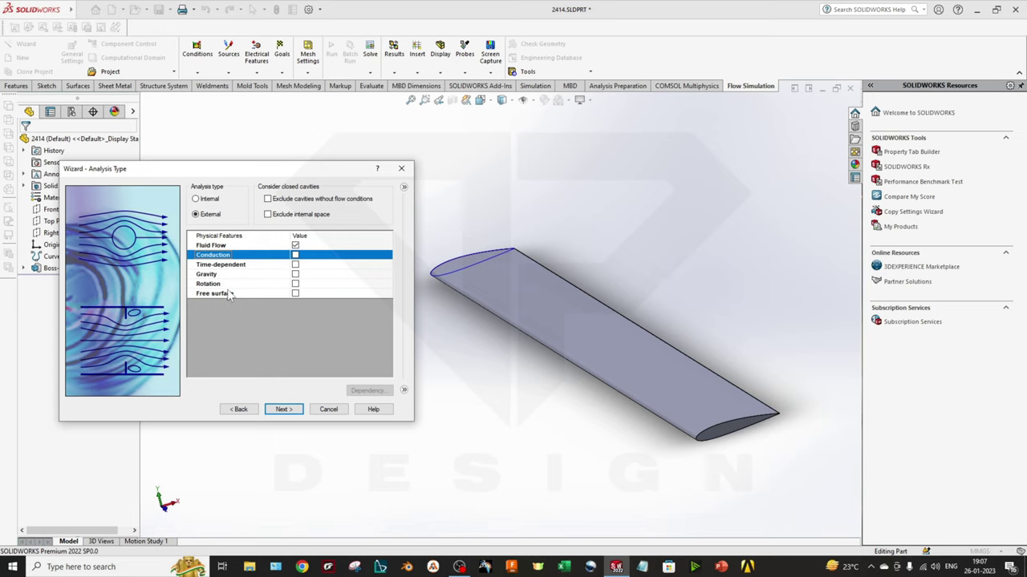
click(239, 265)
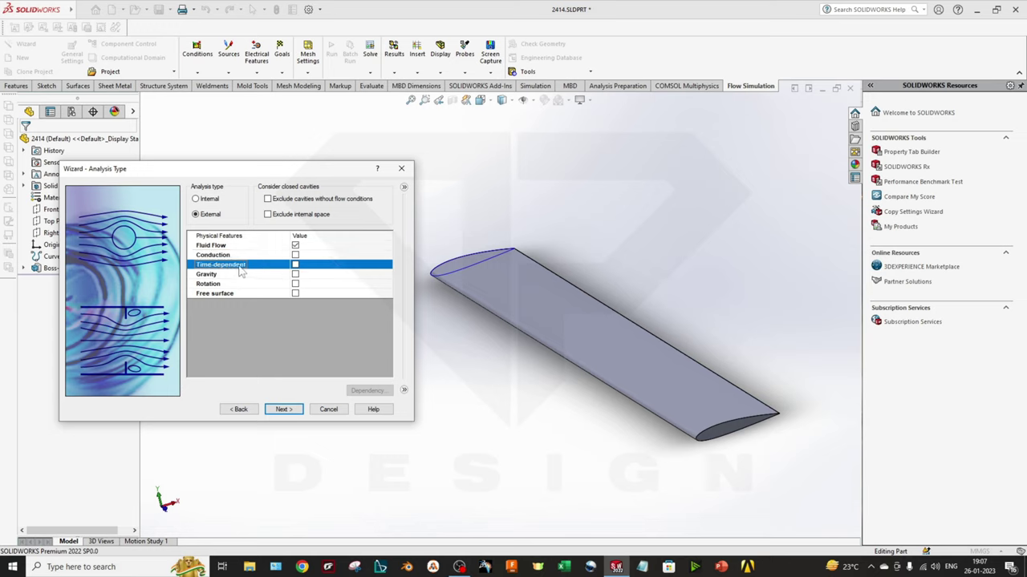
click(296, 265)
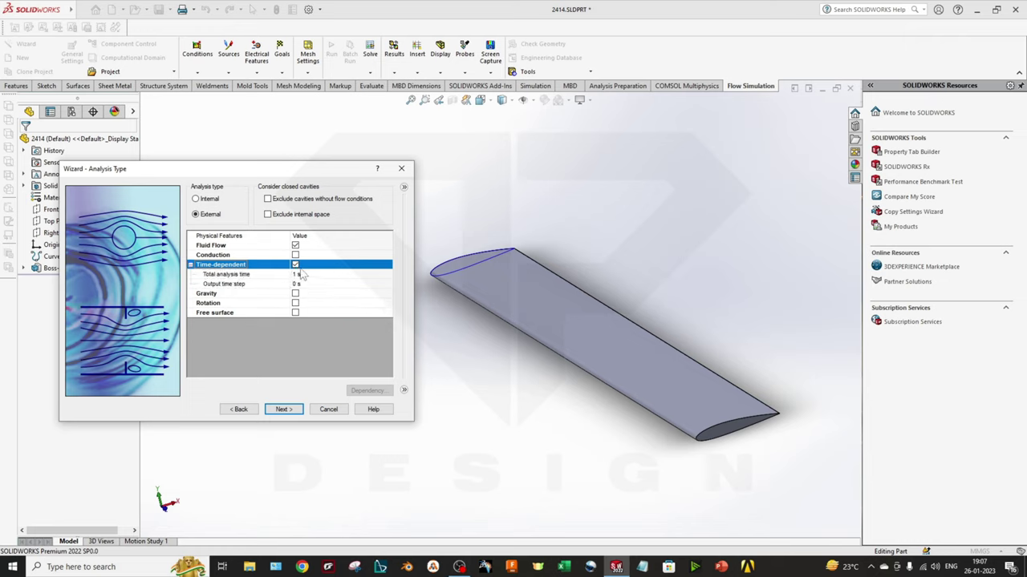
click(299, 273)
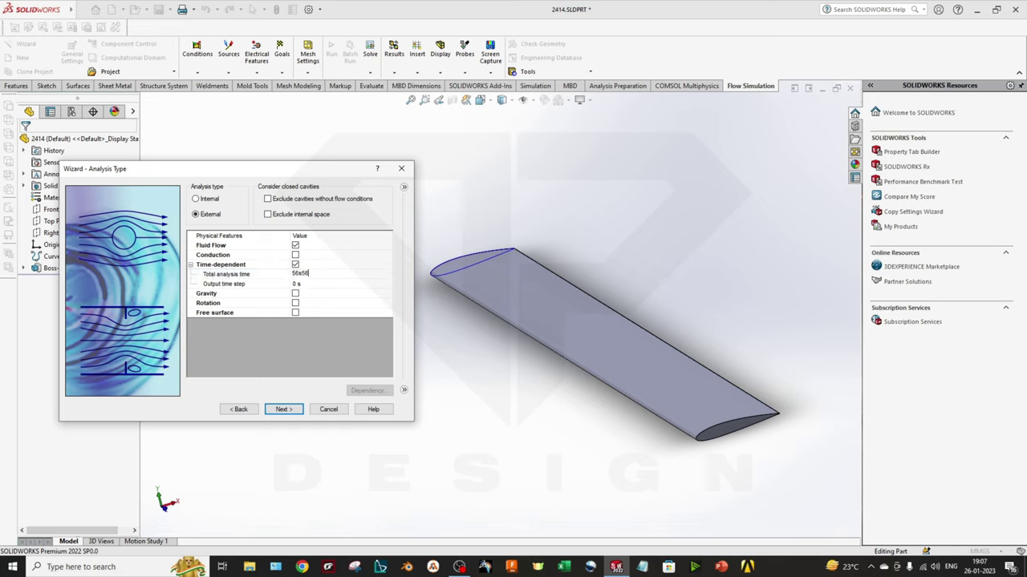
click(295, 265)
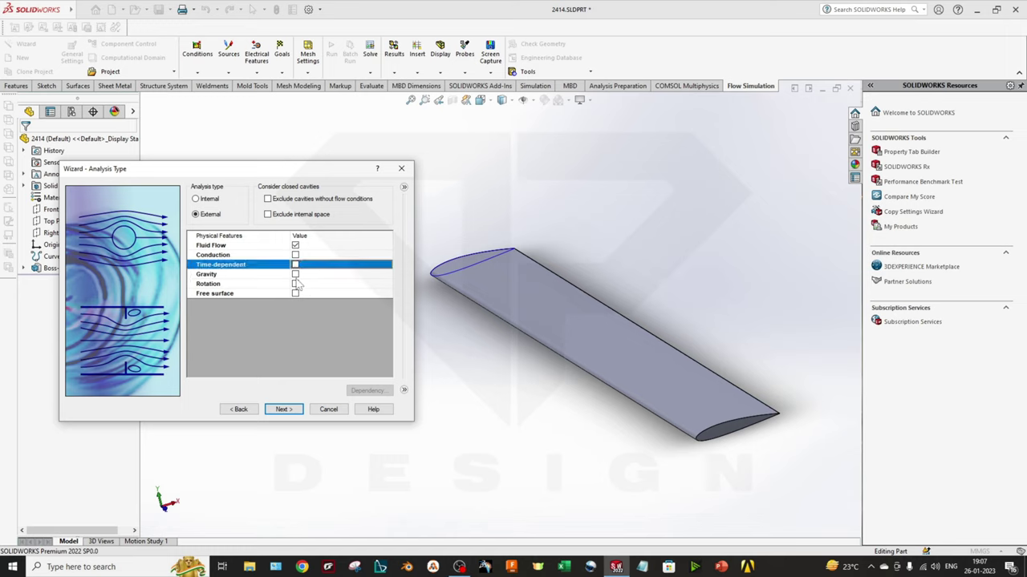
- Try Gravity then turn it off, leaving only Fluid Flow enabled
click(296, 274)
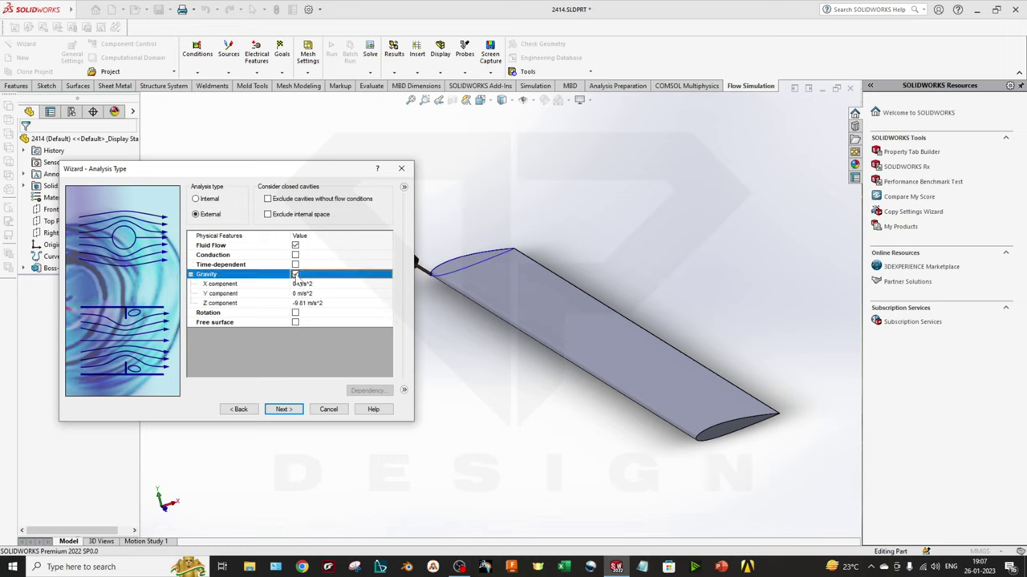
middle_drag(481, 377, 561, 449)
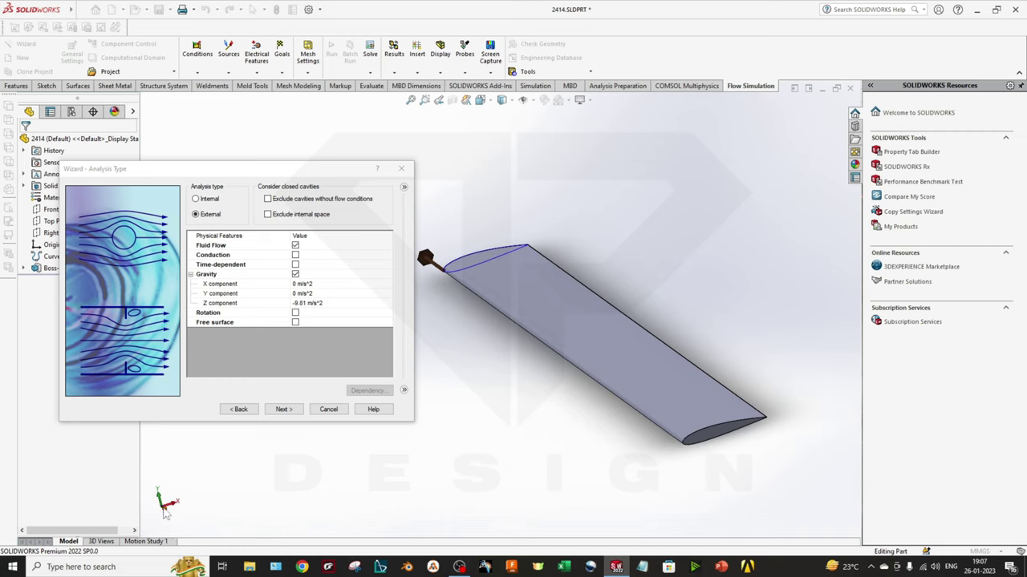
click(295, 274)
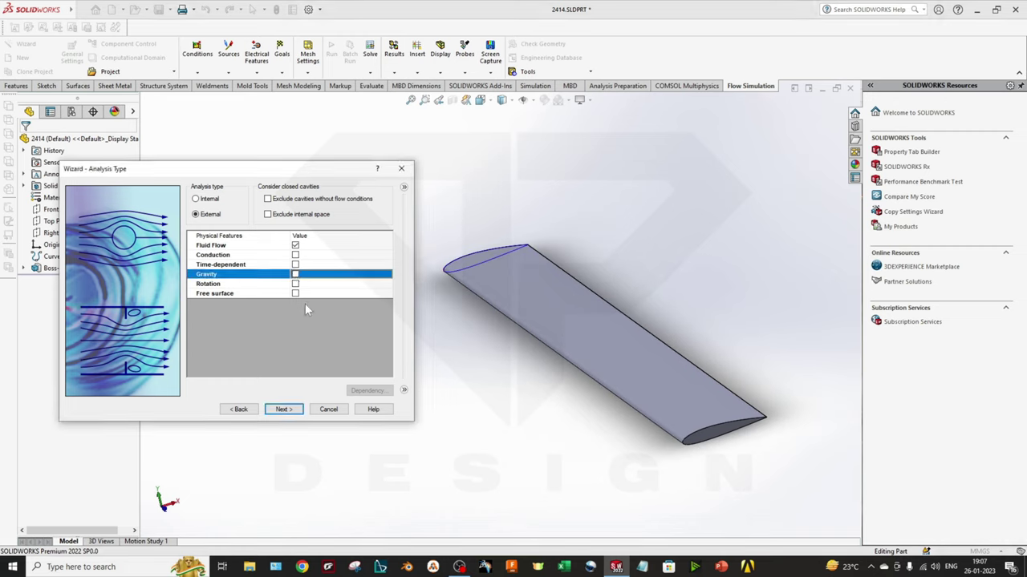
click(210, 284)
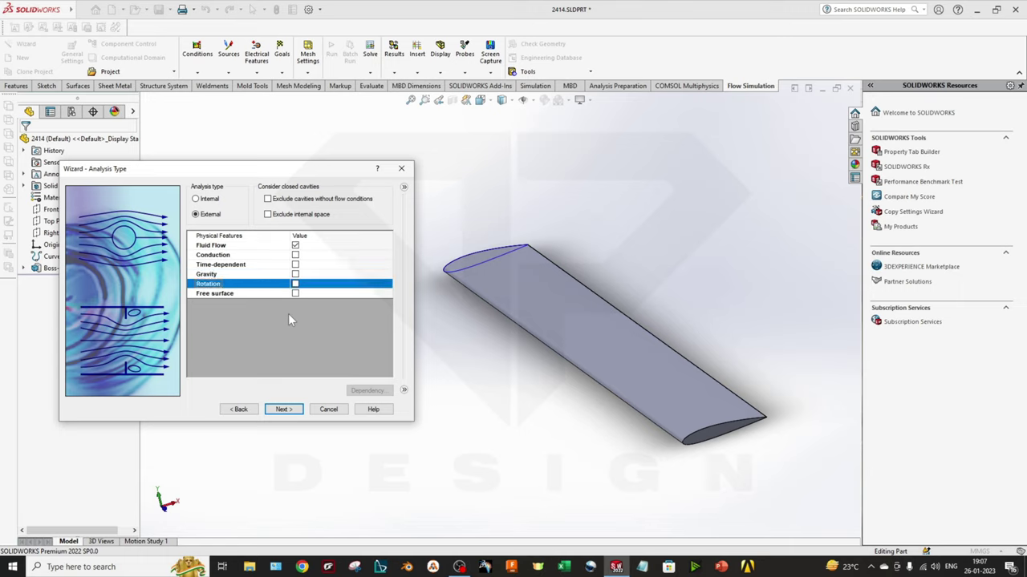
key(Down)
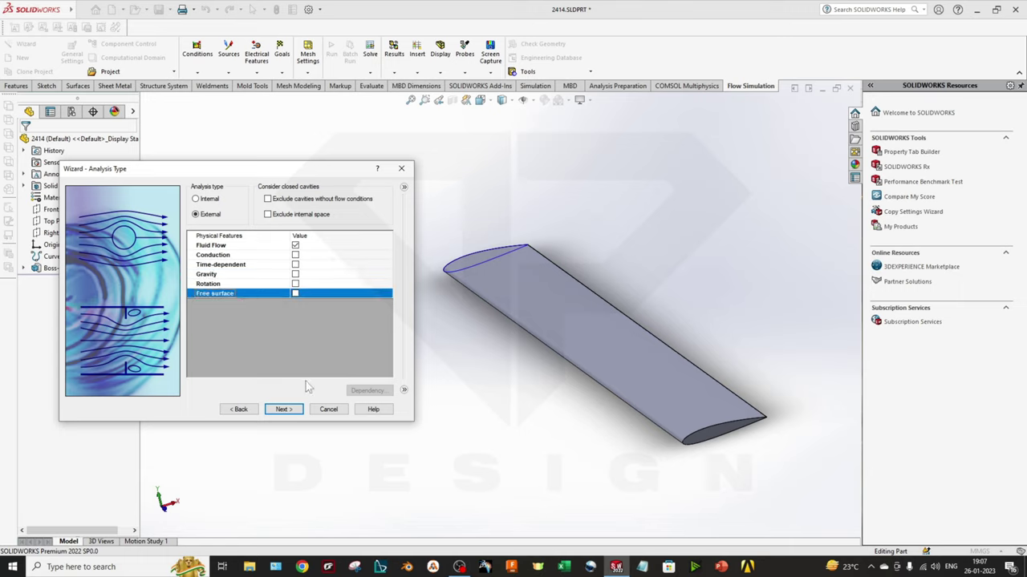
click(294, 410)
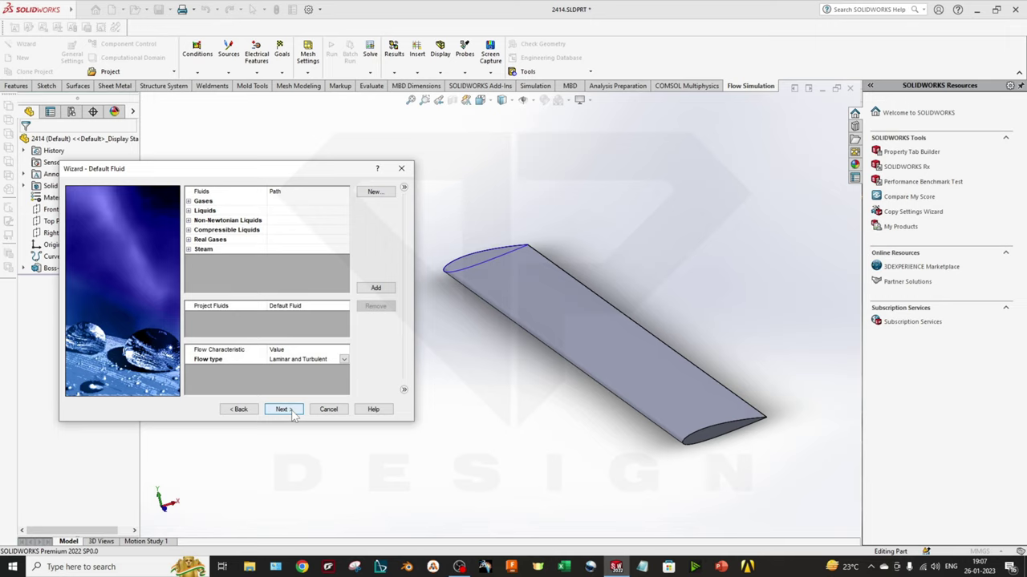
- Add Air from the Gases list as the project fluid
click(189, 203)
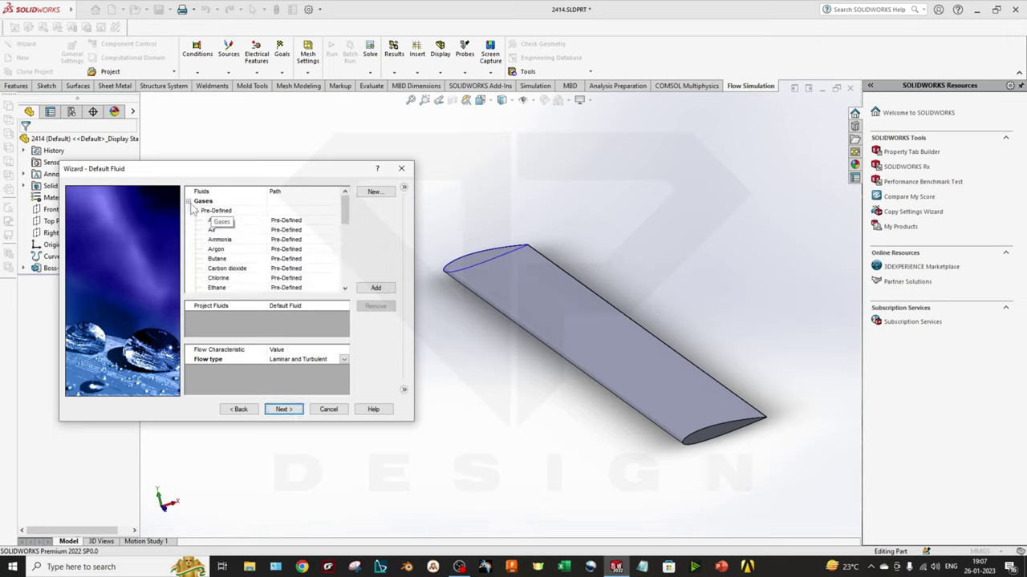
double_click(218, 230)
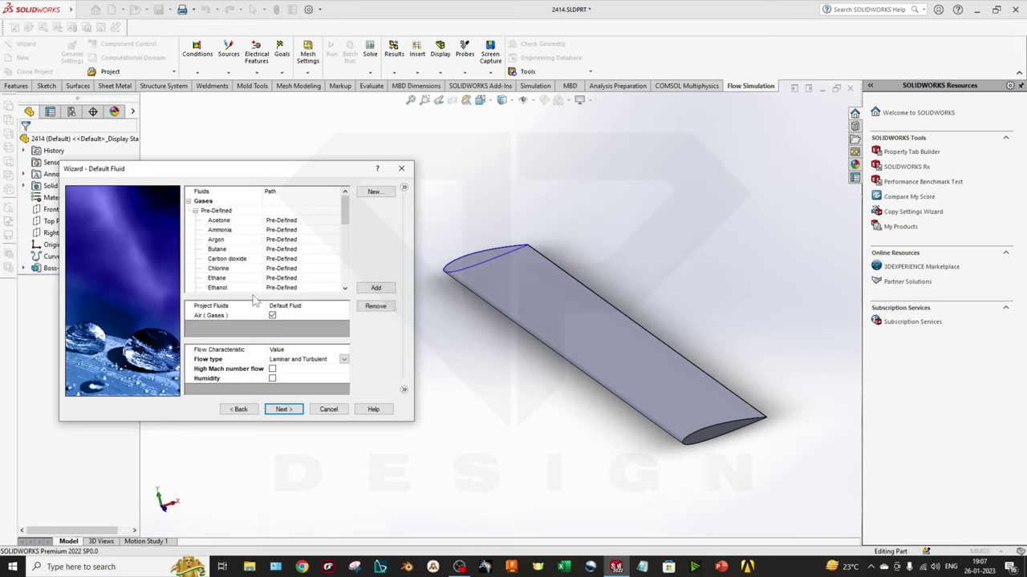
scroll(278, 289, down, 6)
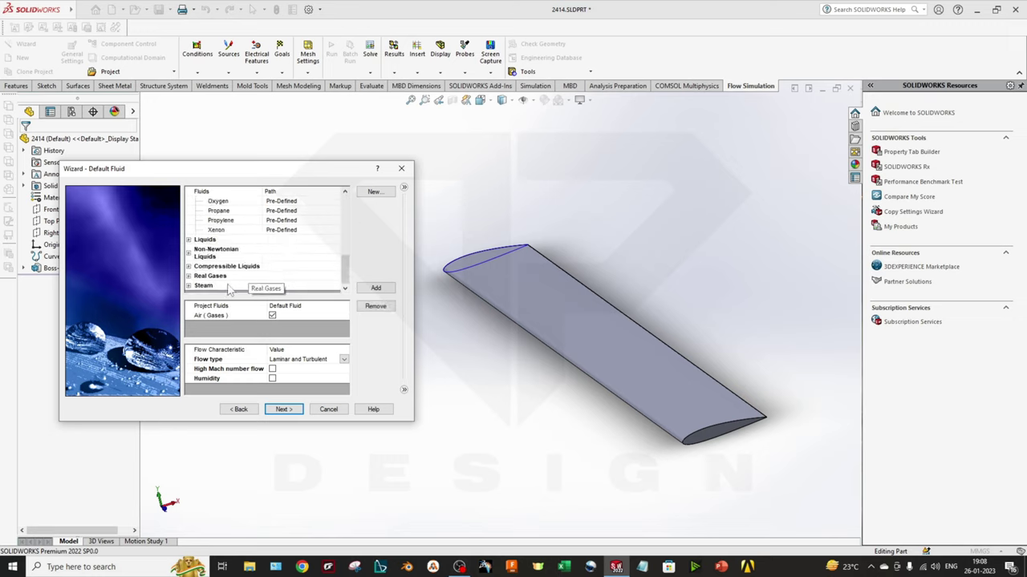
click(188, 240)
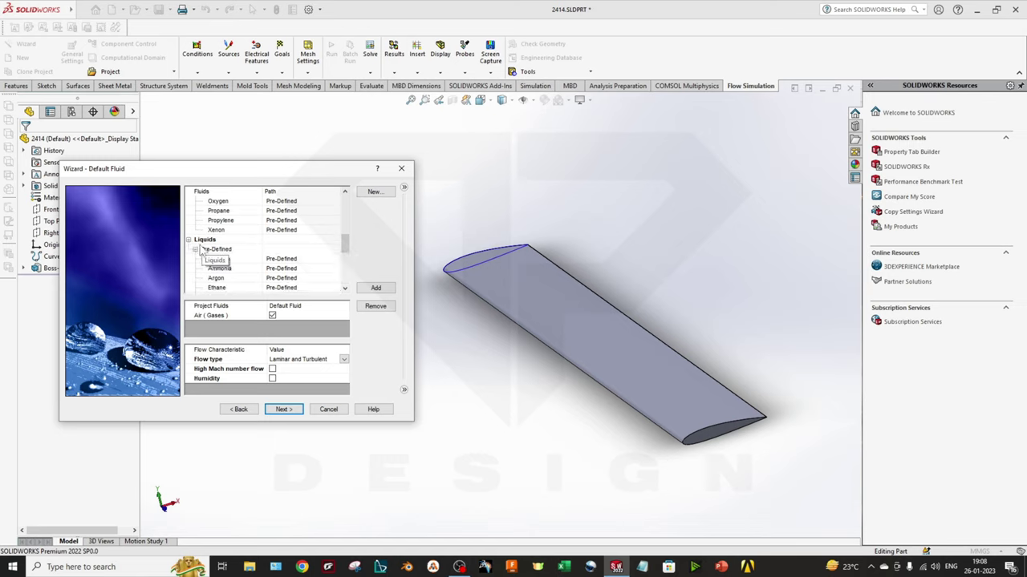
click(190, 241)
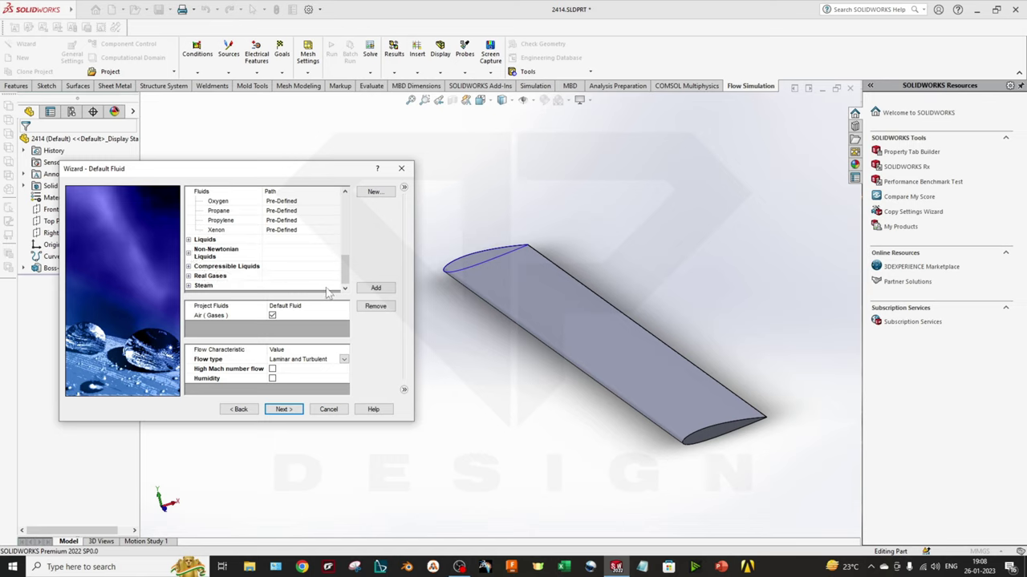
- Keep Laminar and Turbulent flow type with High Mach number flow unchecked
click(296, 360)
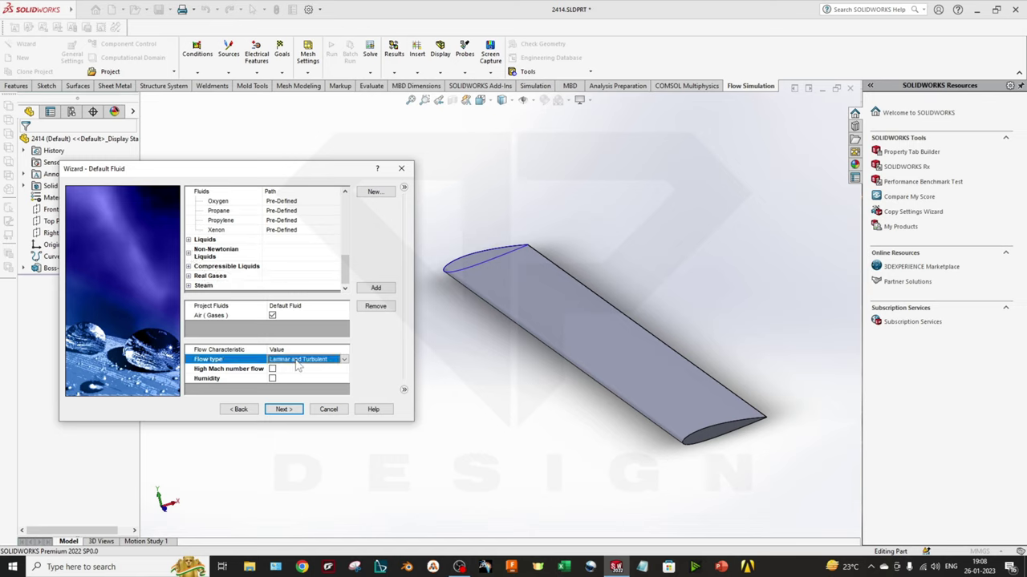
click(344, 361)
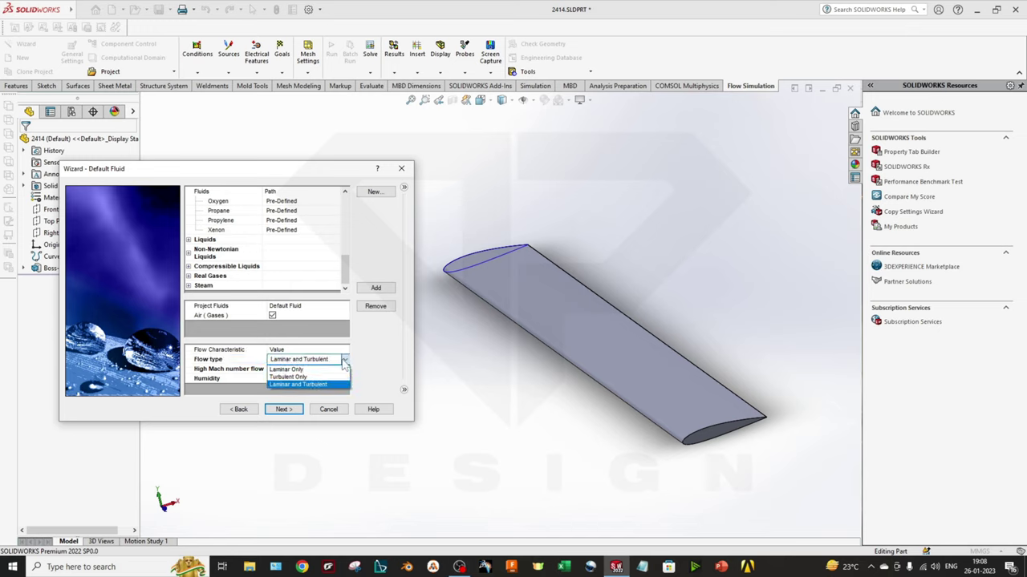
click(344, 365)
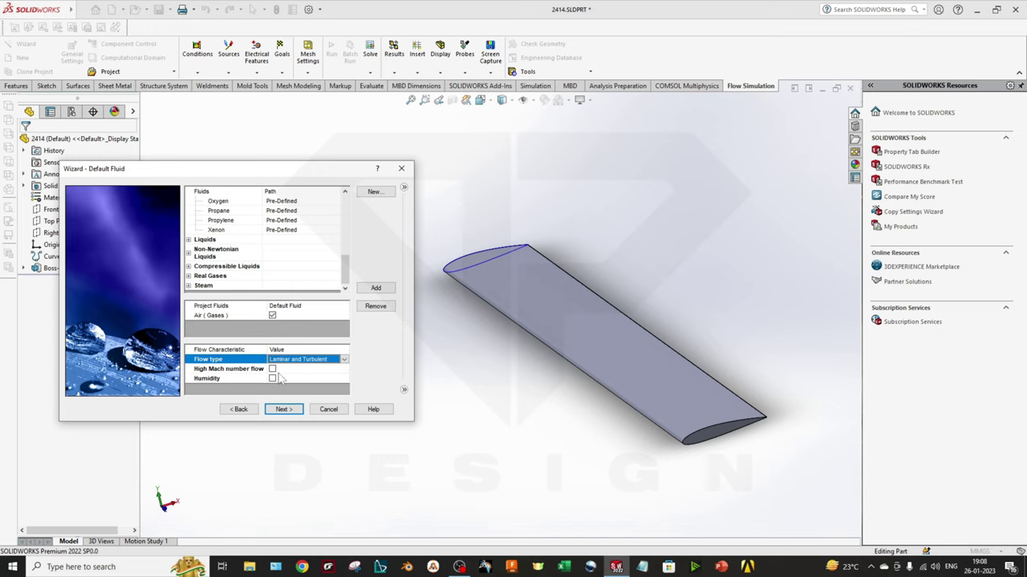
click(235, 372)
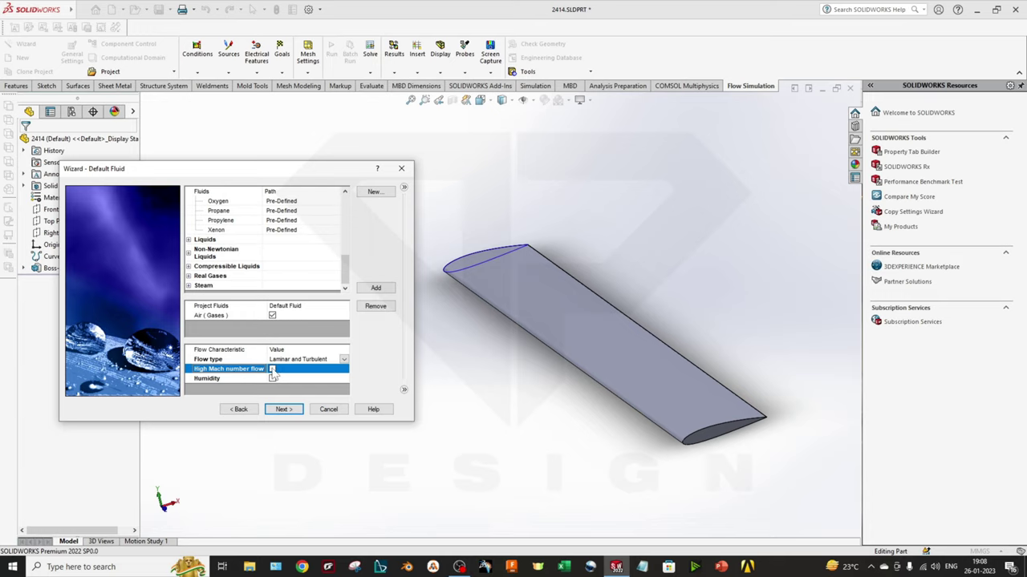
click(272, 369)
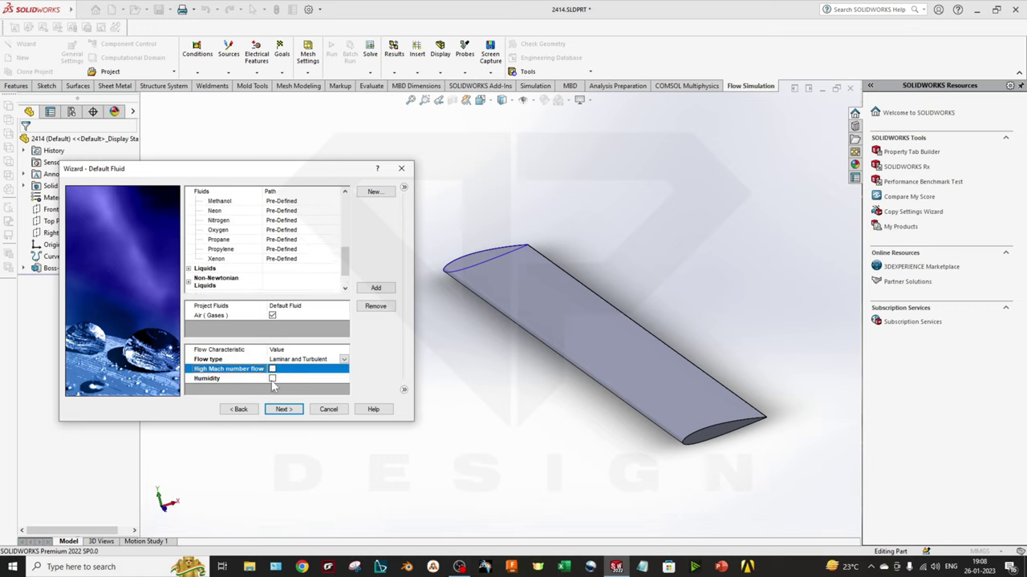
click(283, 407)
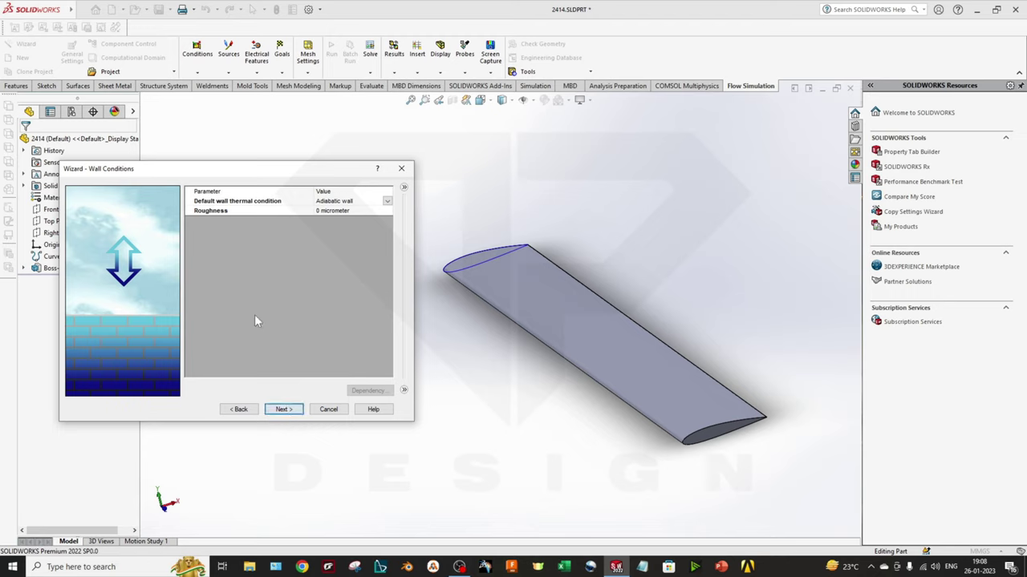
- Keep the Adiabatic wall condition and 0 micrometer roughness
click(261, 201)
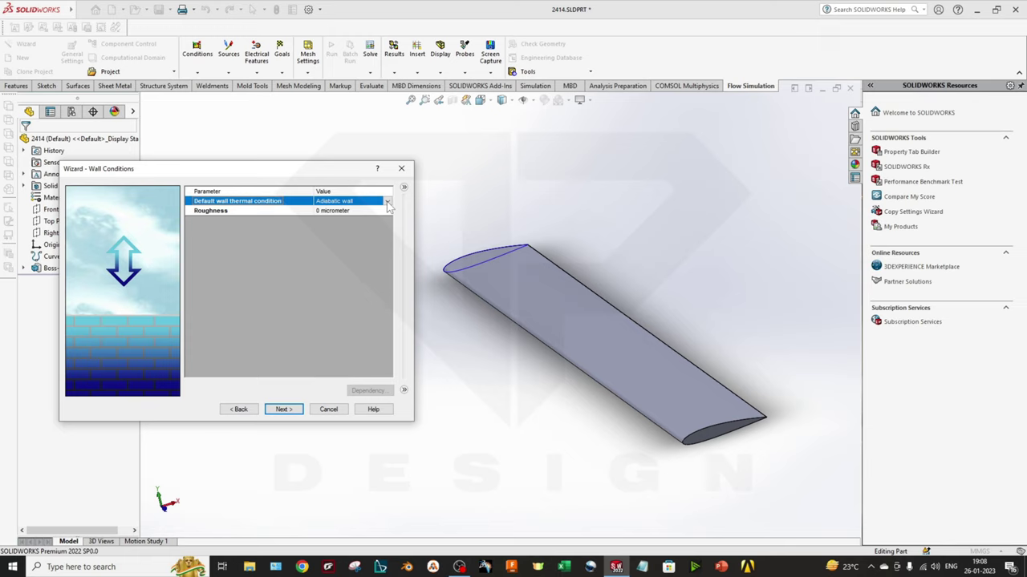
click(337, 213)
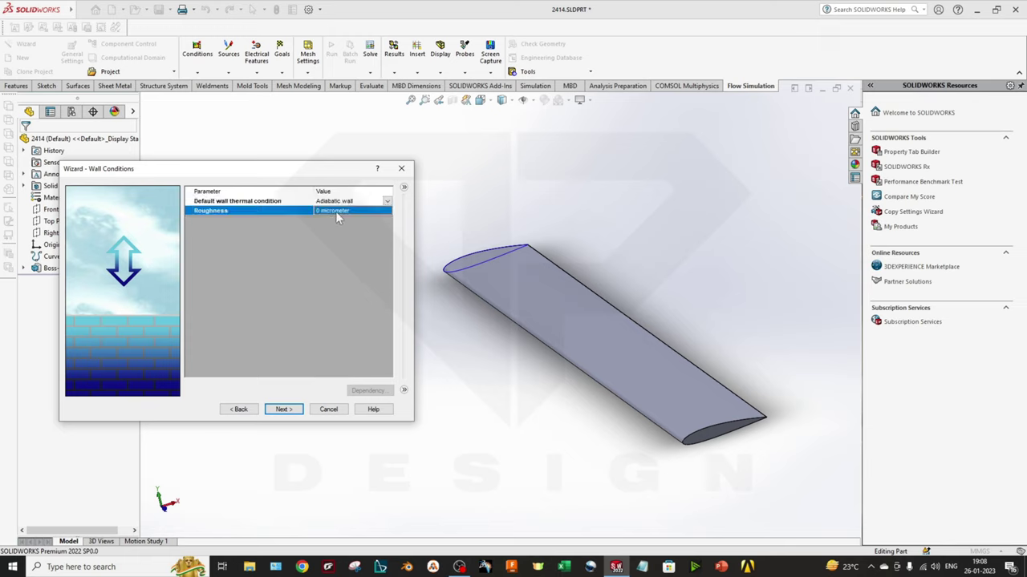
click(282, 409)
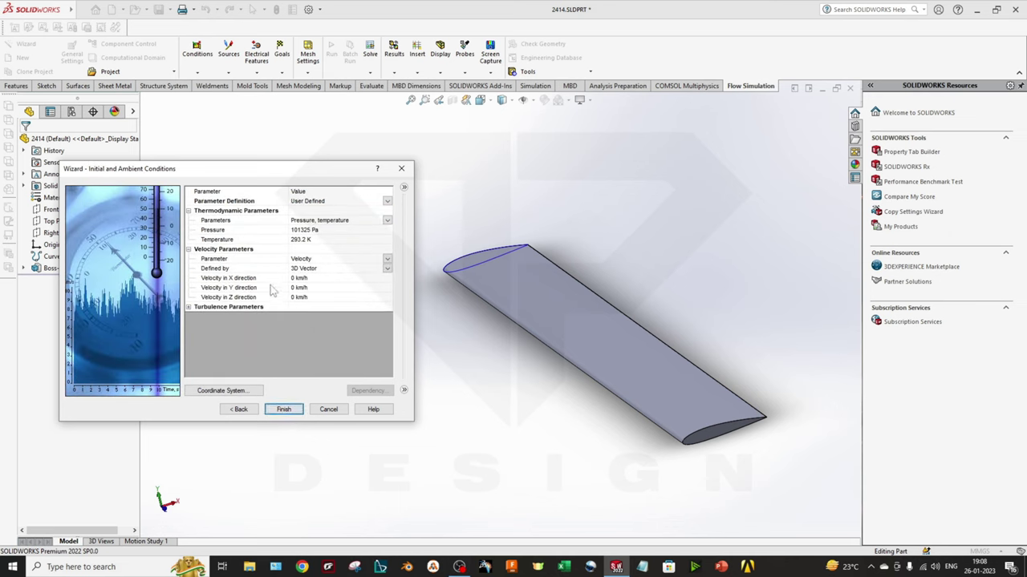
- Review the default pressure and temperature, then define ambient conditions by Altitude
click(387, 221)
click(329, 231)
click(329, 230)
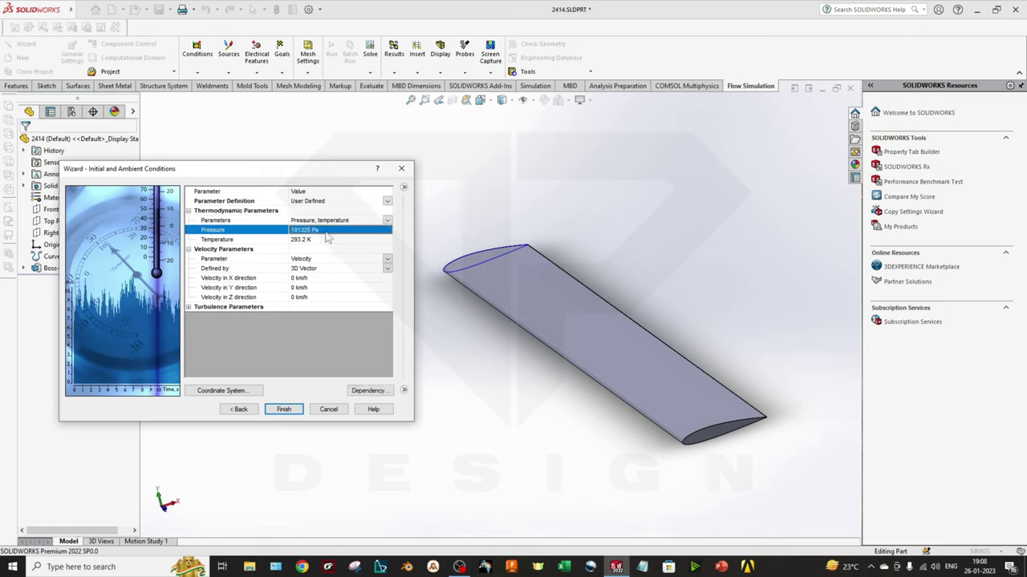
click(321, 240)
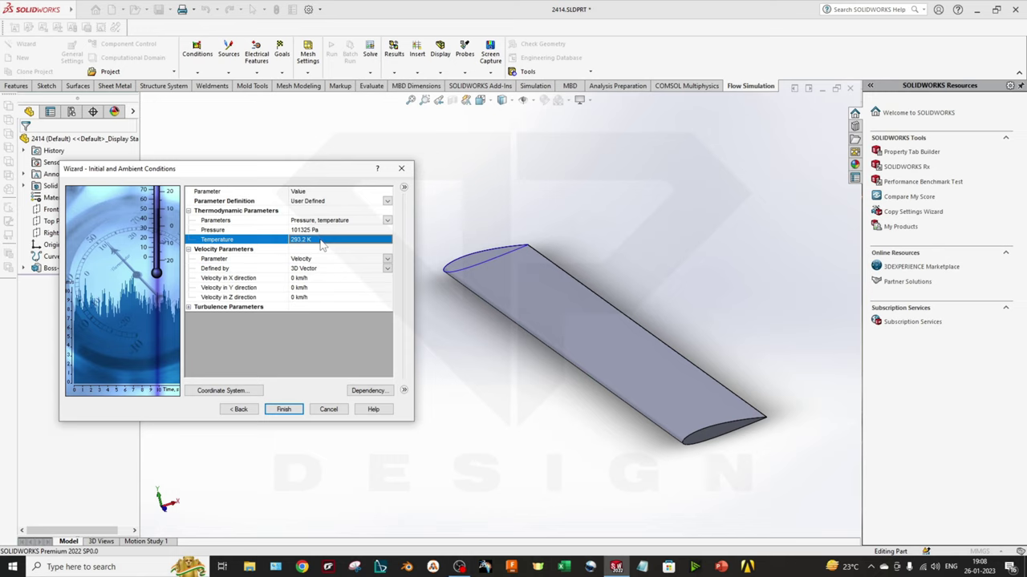
click(387, 220)
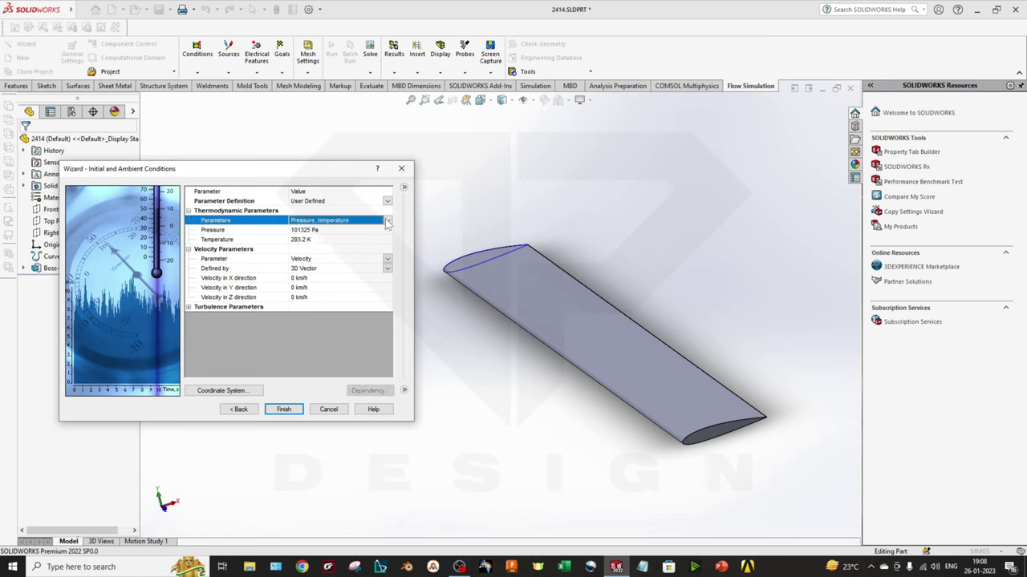
click(387, 221)
click(351, 253)
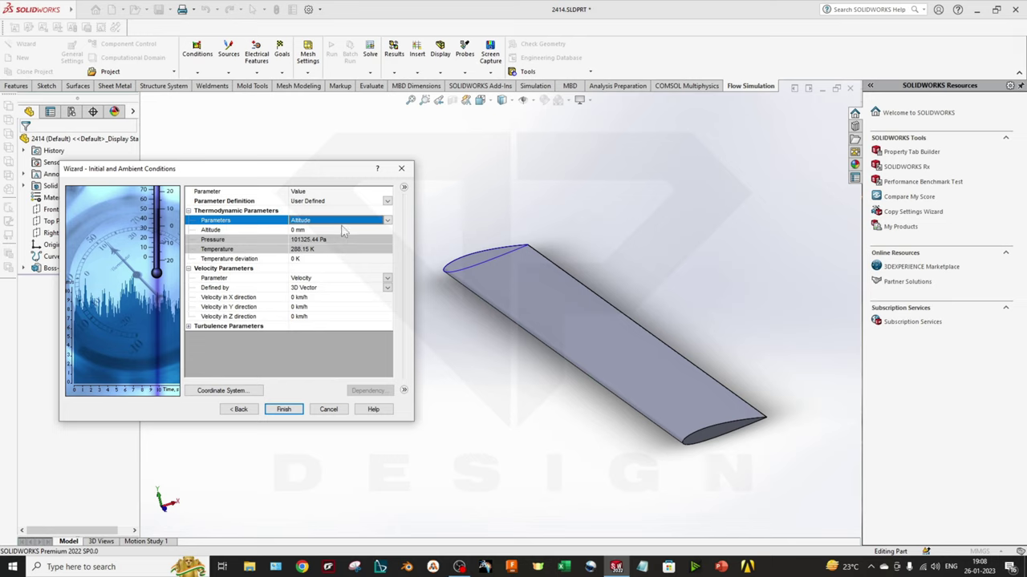
click(338, 232)
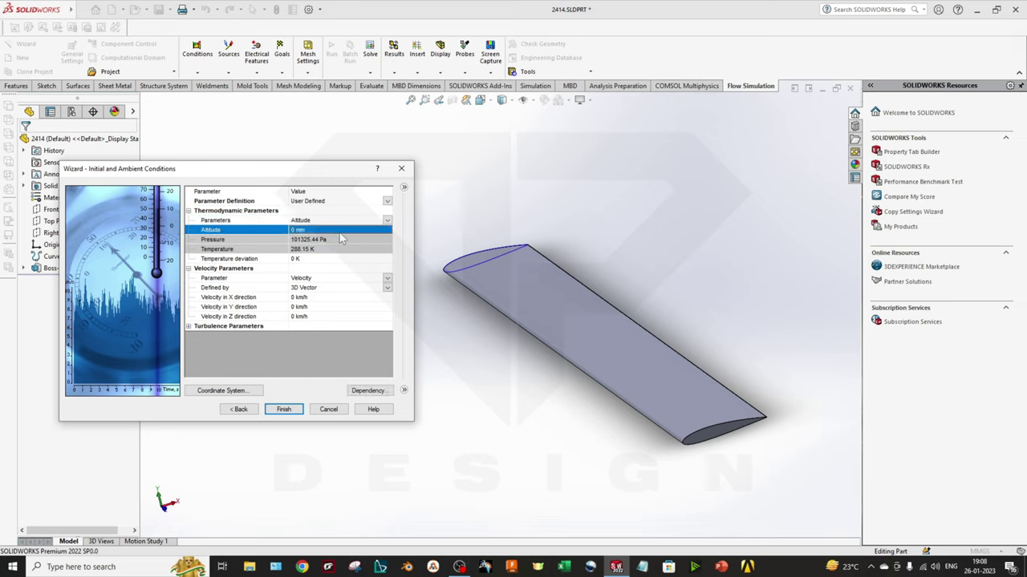
- Return to Pressure, temperature, giving 101325.44 Pa, 288.15 K and 0 km/h velocities
click(386, 223)
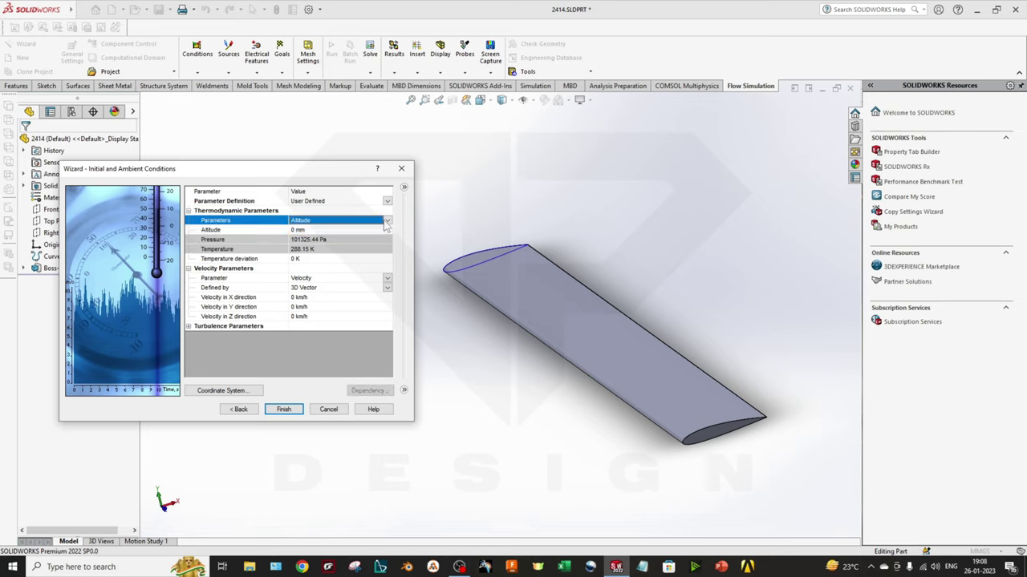
click(387, 222)
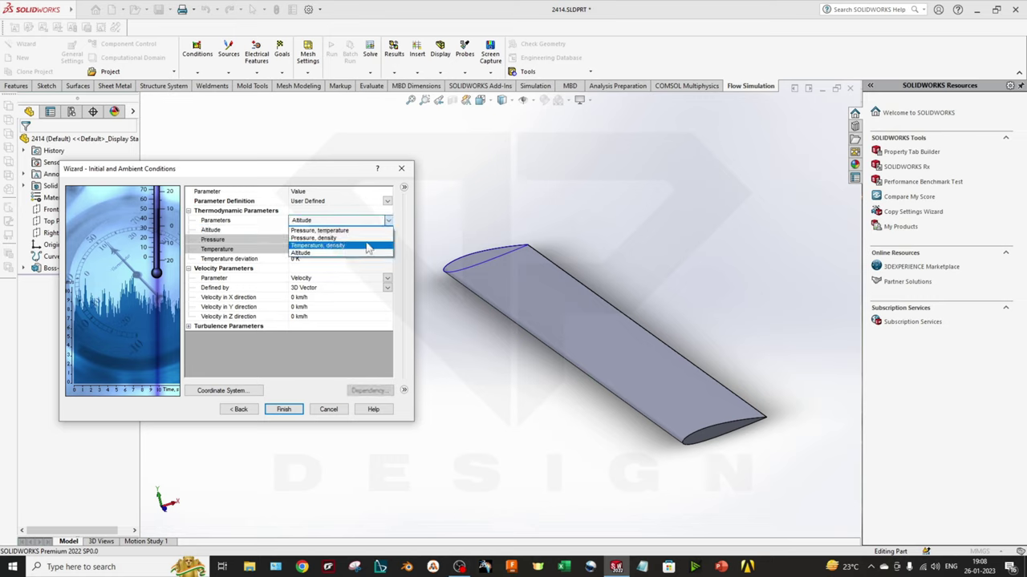
click(325, 231)
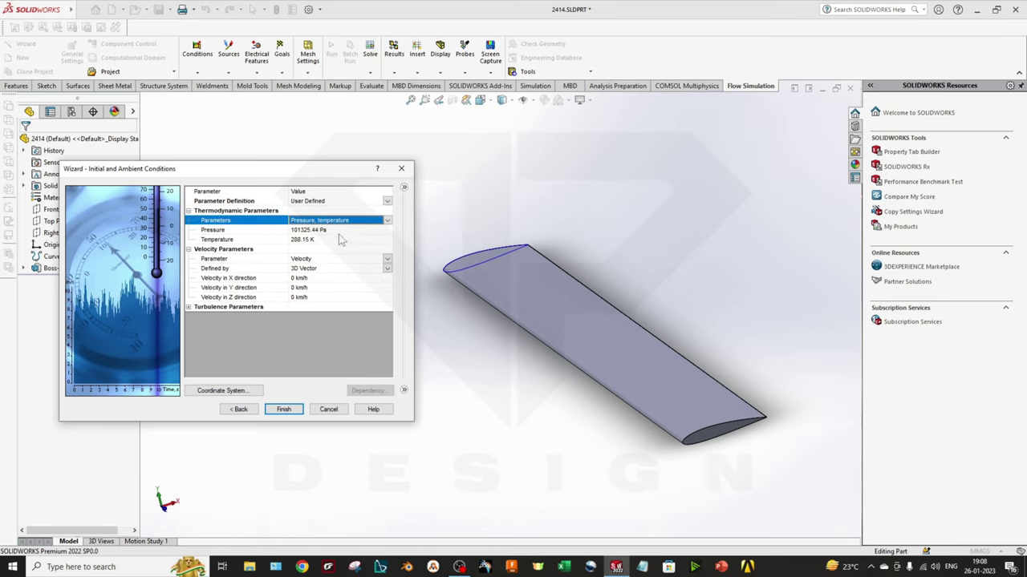
click(312, 243)
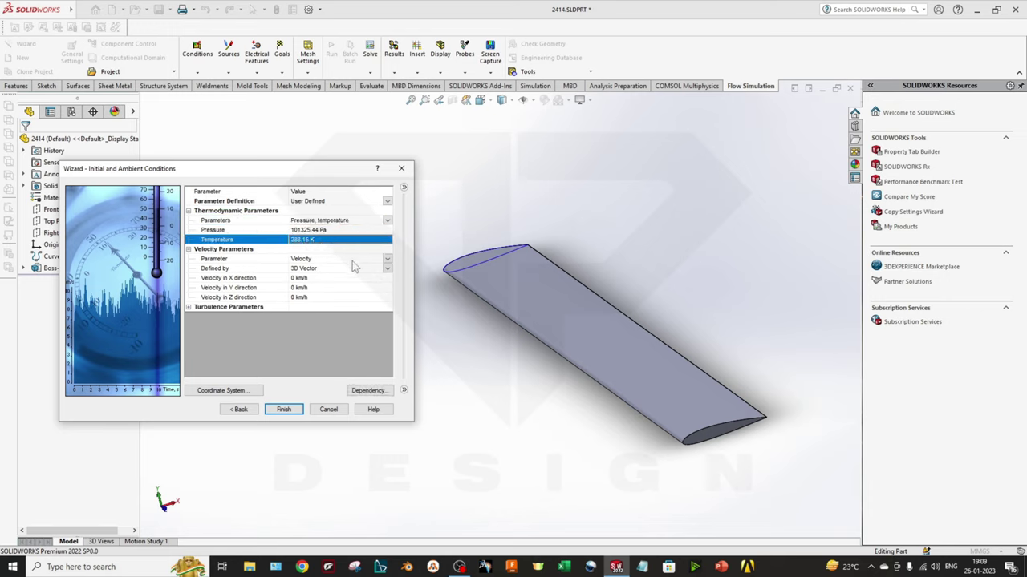
click(265, 299)
middle_drag(446, 336, 503, 363)
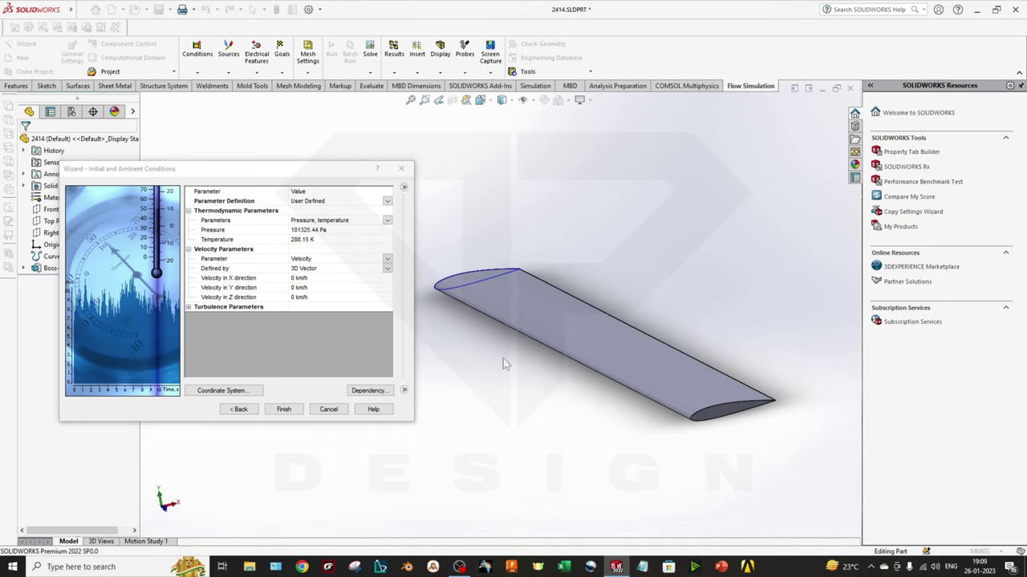
- Enter 30 km/h as the initial flow velocity in the X direction
drag(241, 169, 289, 63)
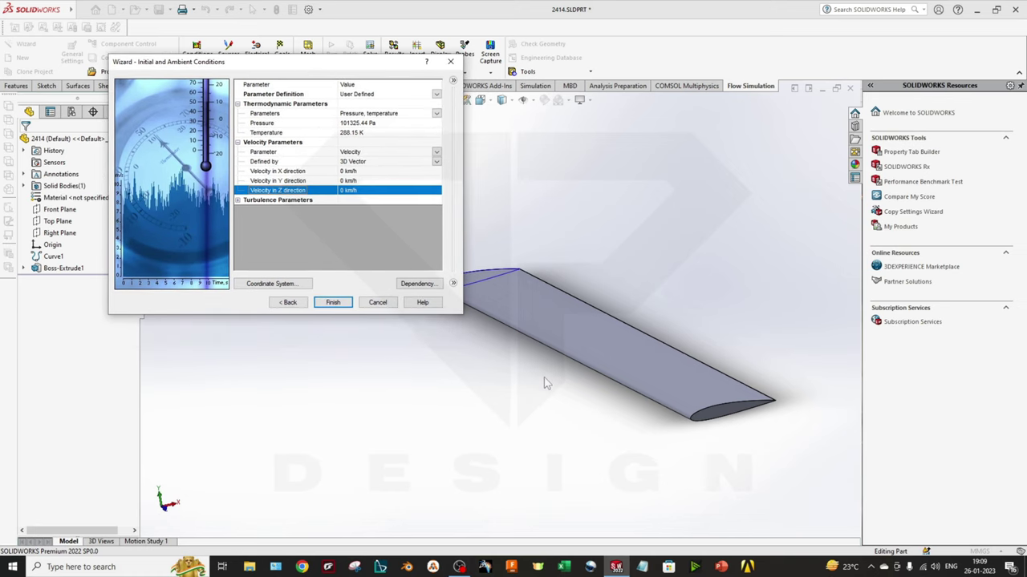
ctrl+middle_drag(544, 376, 469, 394)
middle_drag(422, 430, 385, 420)
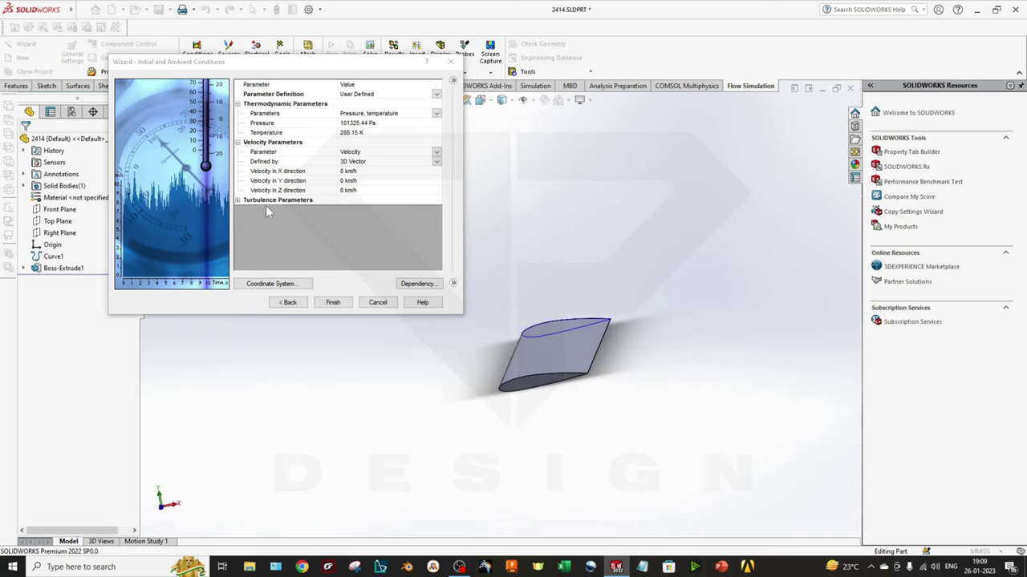
click(342, 171)
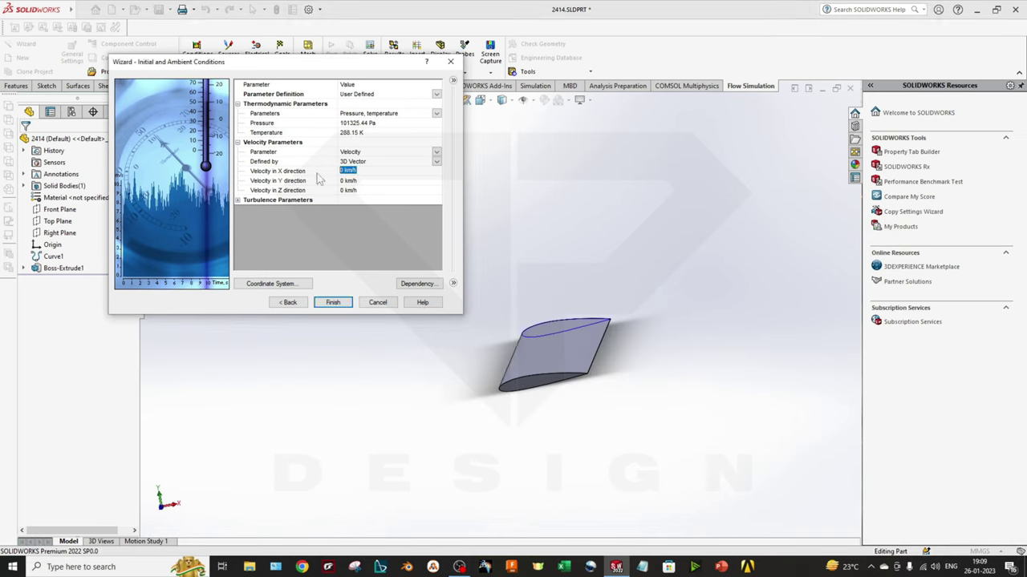
text(30)
key(Return)
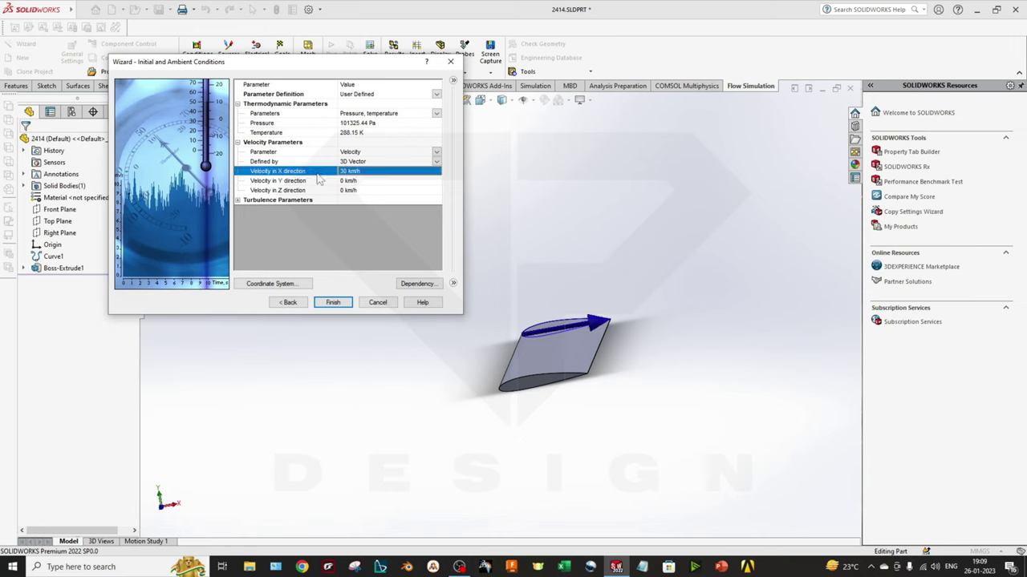
- Keep turbulence defined by intensity and length, and finish the project wizard
middle_drag(562, 360, 481, 337)
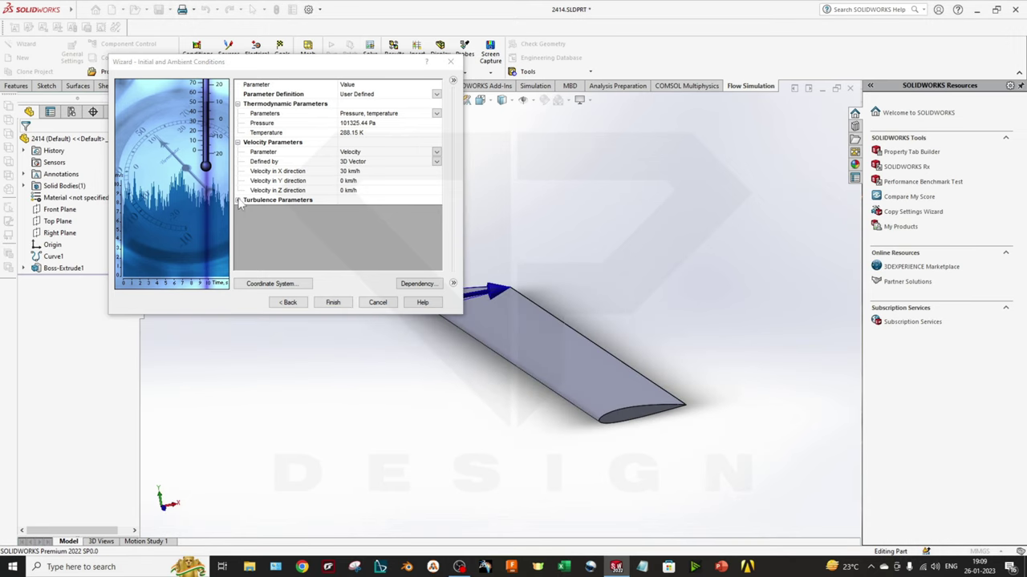
click(238, 202)
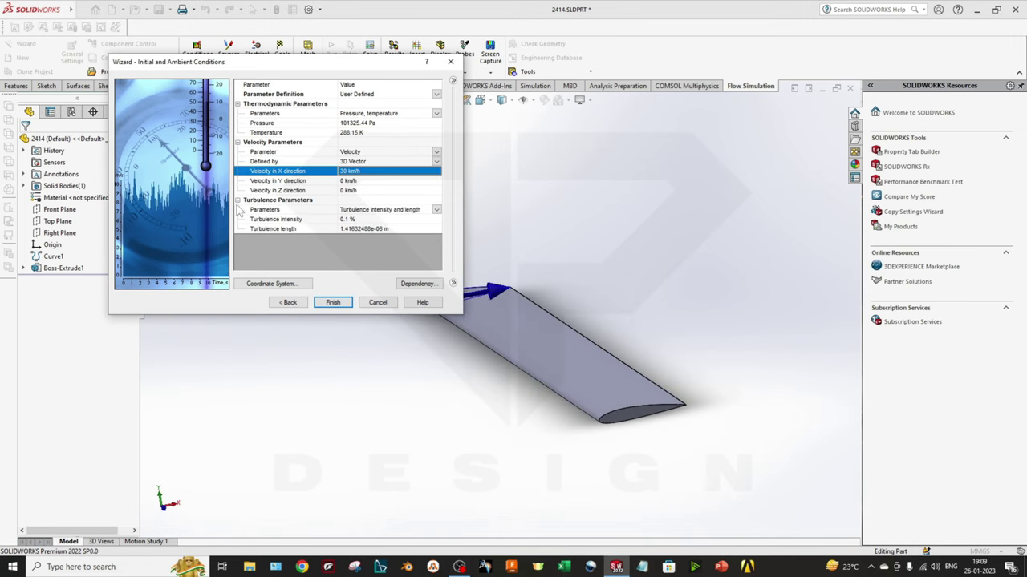
click(437, 211)
click(437, 210)
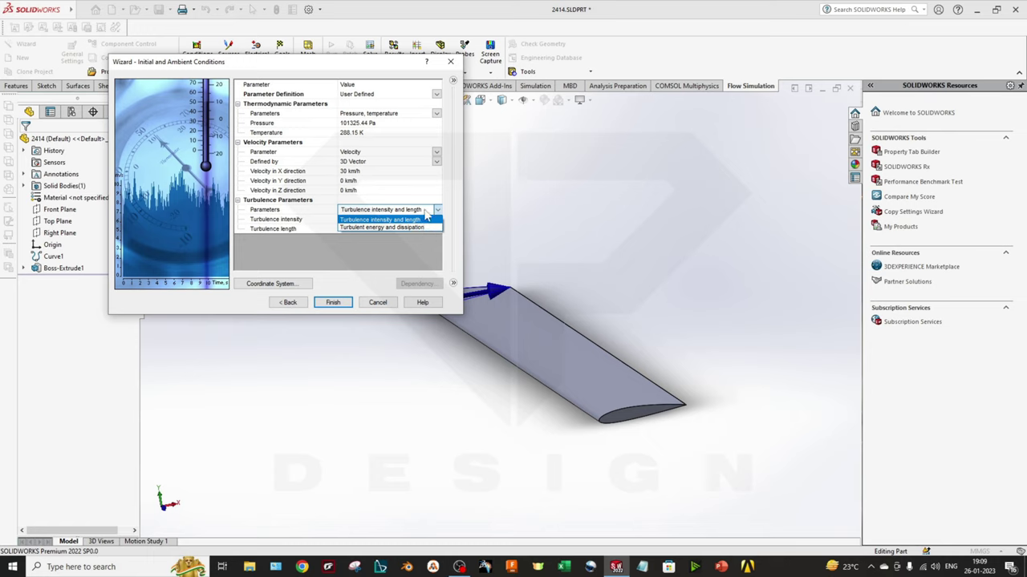
click(379, 220)
click(377, 219)
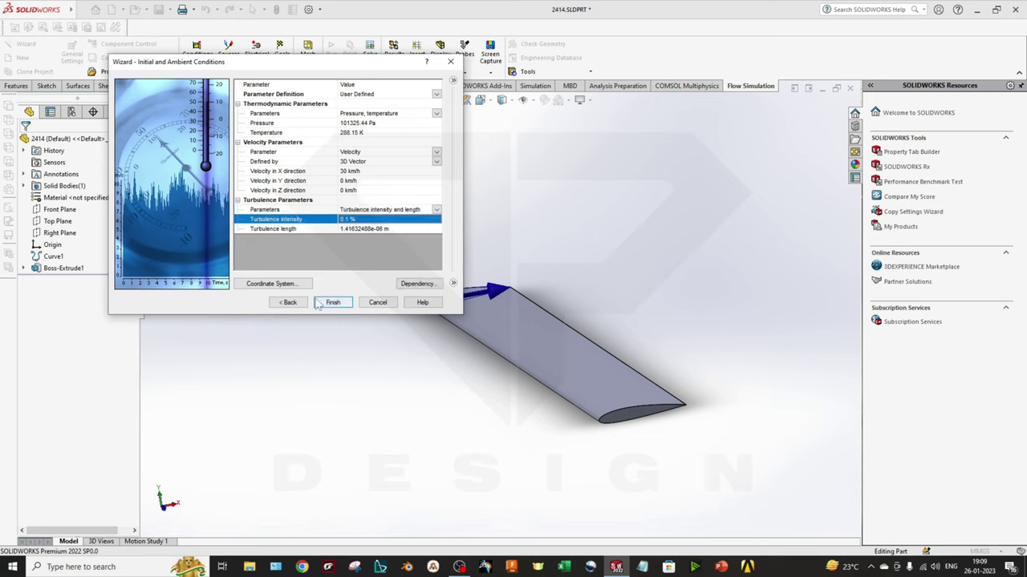
click(238, 201)
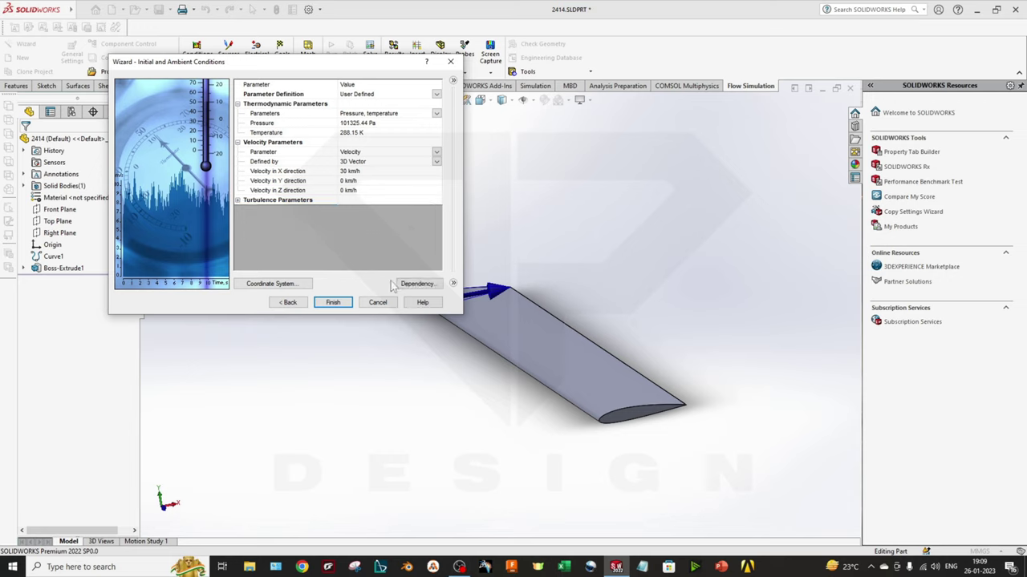
click(334, 303)
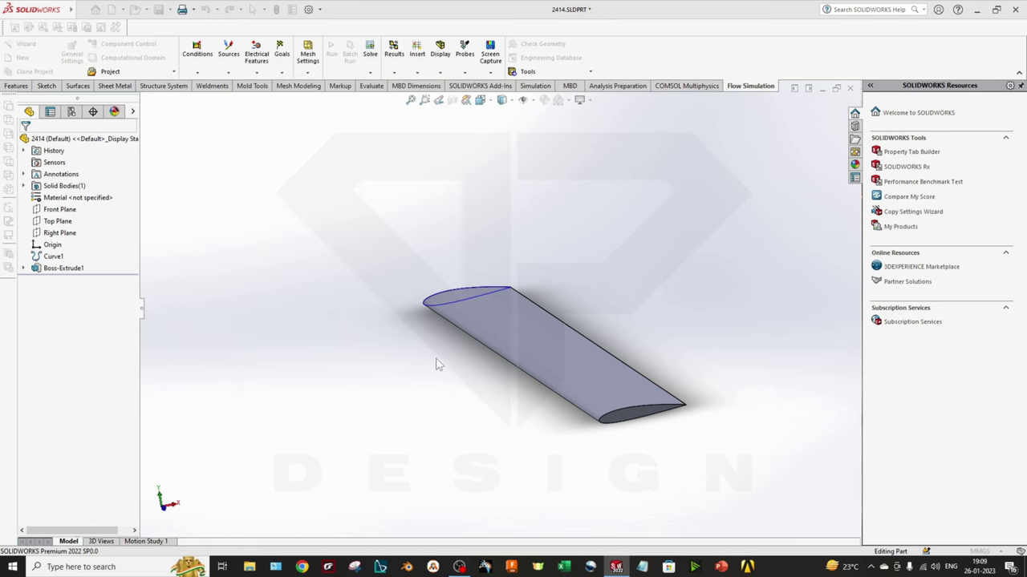
- Orbit and zoom to fit the airfoil and its enclosing computational domain box
middle_drag(478, 377, 539, 389)
key(f)
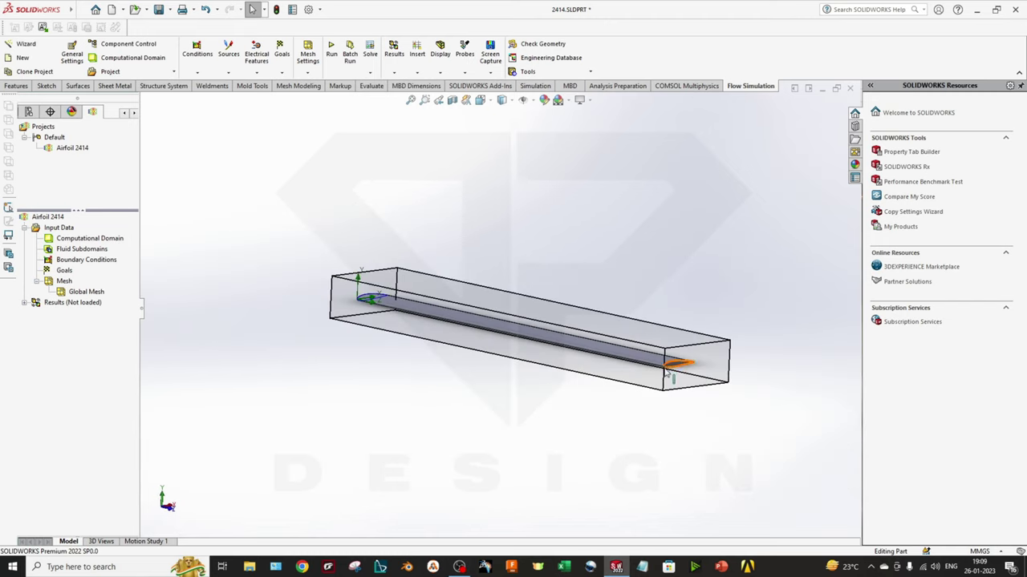
middle_drag(675, 365, 653, 362)
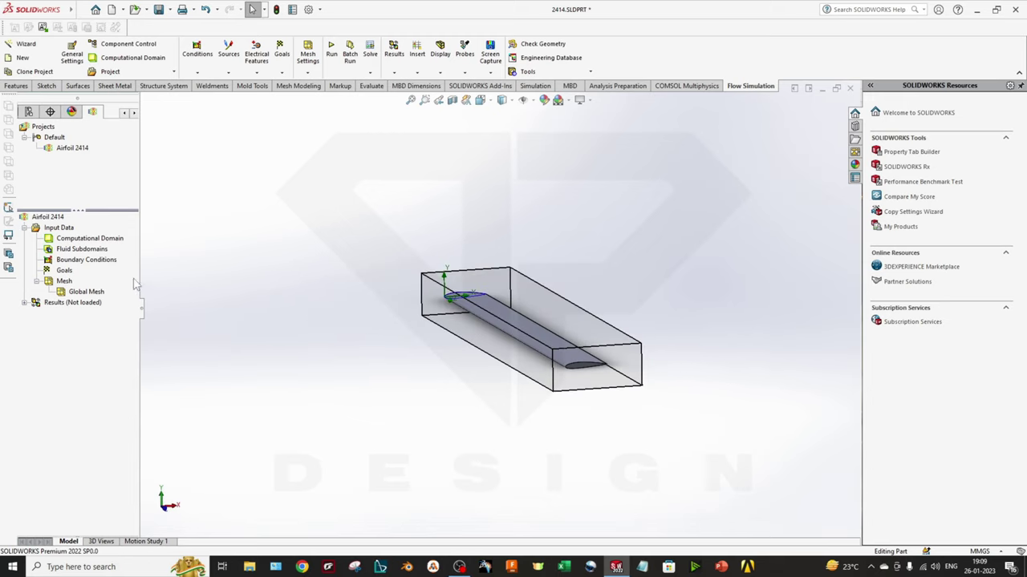
- Edit the computational domain, stretching X to -2.52/10.75 mm and Z to -2.40/12.28 mm
right_click(83, 238)
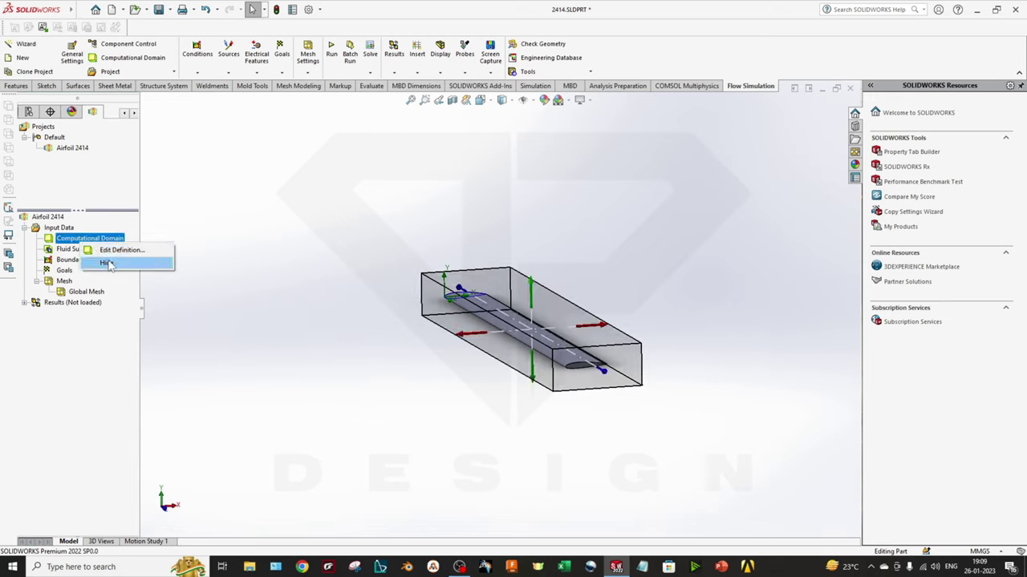
click(129, 250)
middle_drag(396, 358, 514, 345)
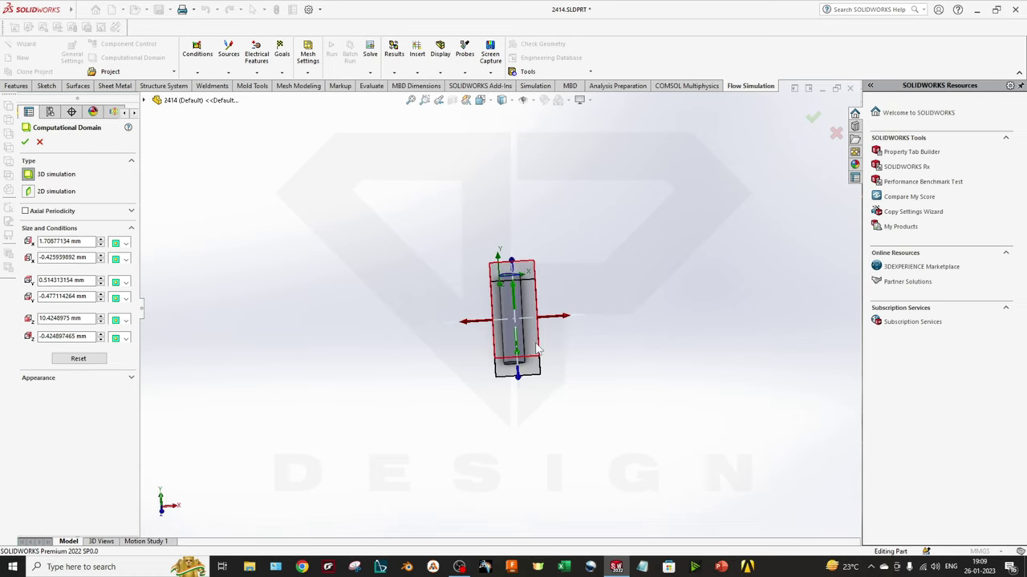
drag(564, 317, 754, 313)
mouse_move(464, 321)
mouse_down()
mouse_move(425, 320)
mouse_move(448, 321)
mouse_up()
middle_drag(506, 465, 626, 412)
drag(669, 340, 694, 346)
drag(427, 236, 384, 229)
- Set the domain's Y max to 2.670 mm and Y min to -0.8816 mm
middle_drag(424, 413, 429, 348)
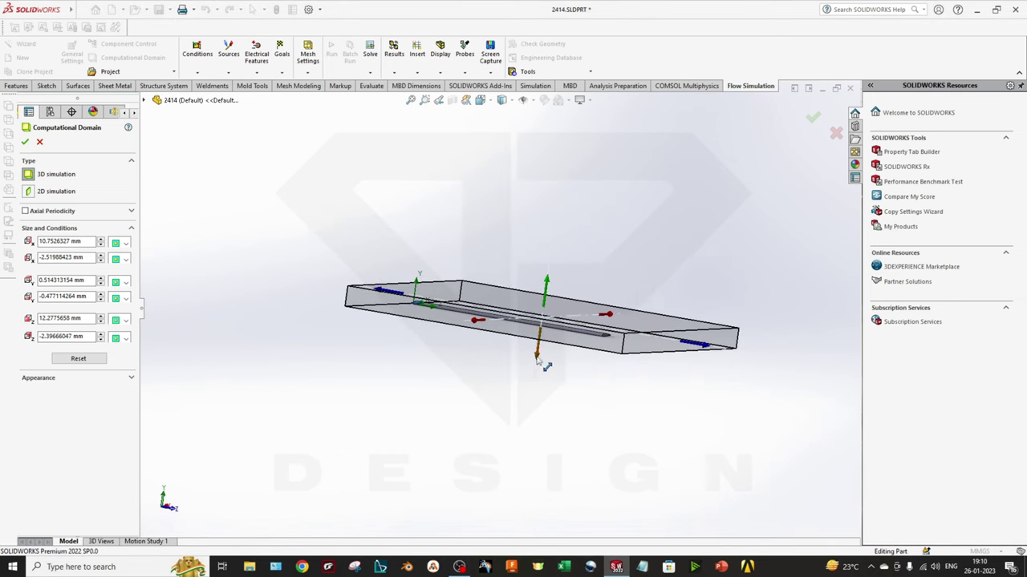
drag(538, 361, 539, 425)
drag(548, 287, 552, 239)
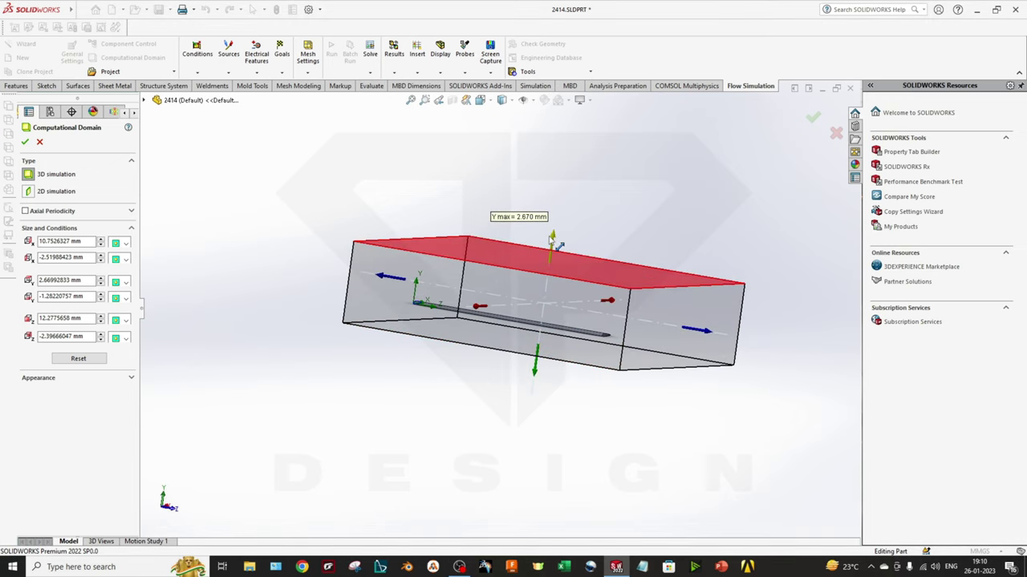
middle_drag(553, 380, 512, 380)
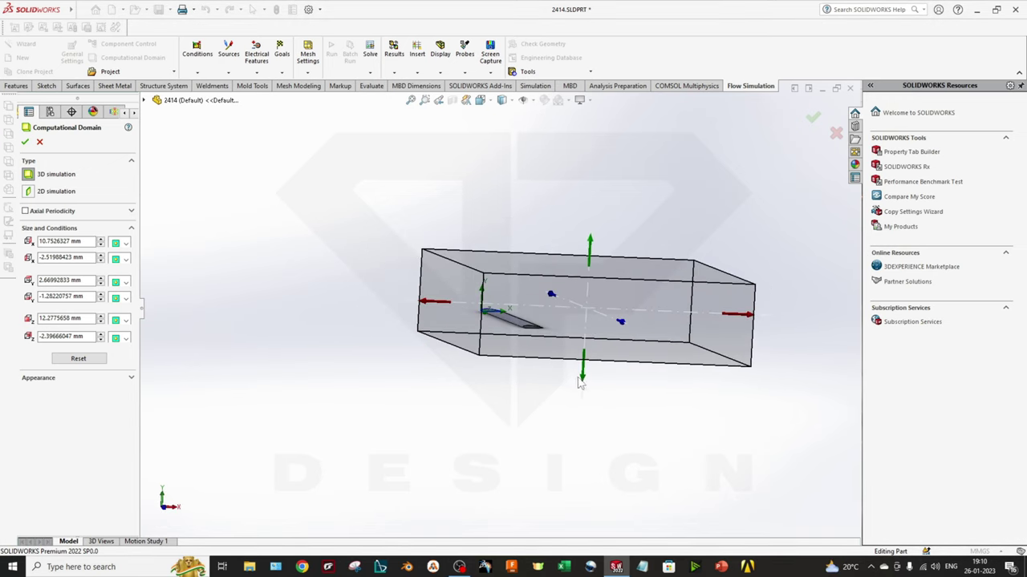
drag(580, 384, 588, 390)
scroll(521, 353, down, 5)
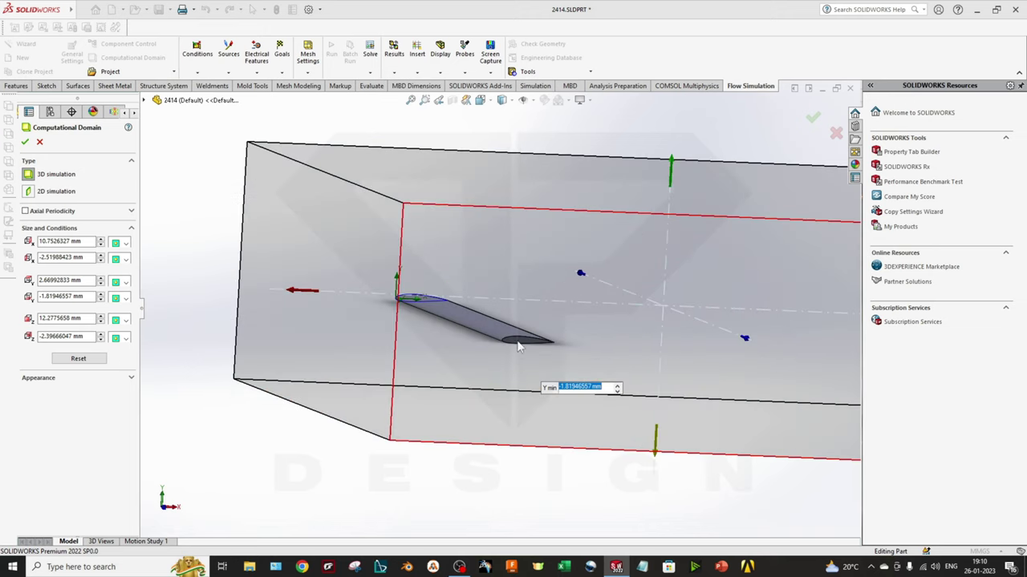
middle_drag(517, 347, 545, 381)
scroll(510, 334, down, 3)
scroll(522, 394, up, 3)
scroll(545, 383, up, 2)
scroll(545, 383, down, 2)
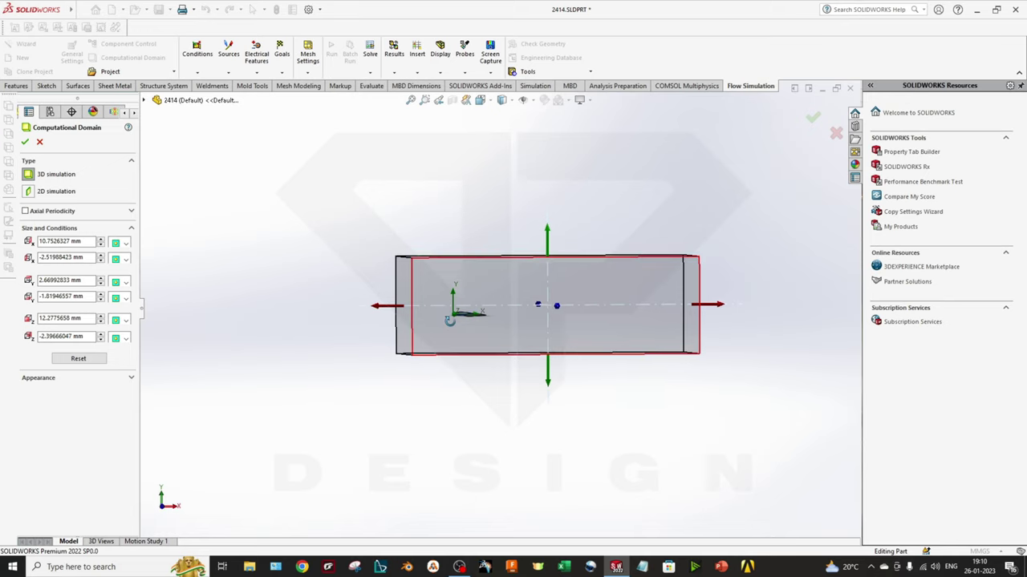
drag(548, 385, 551, 368)
- Accept the enlarged computational domain and view it from an isometric angle
click(25, 142)
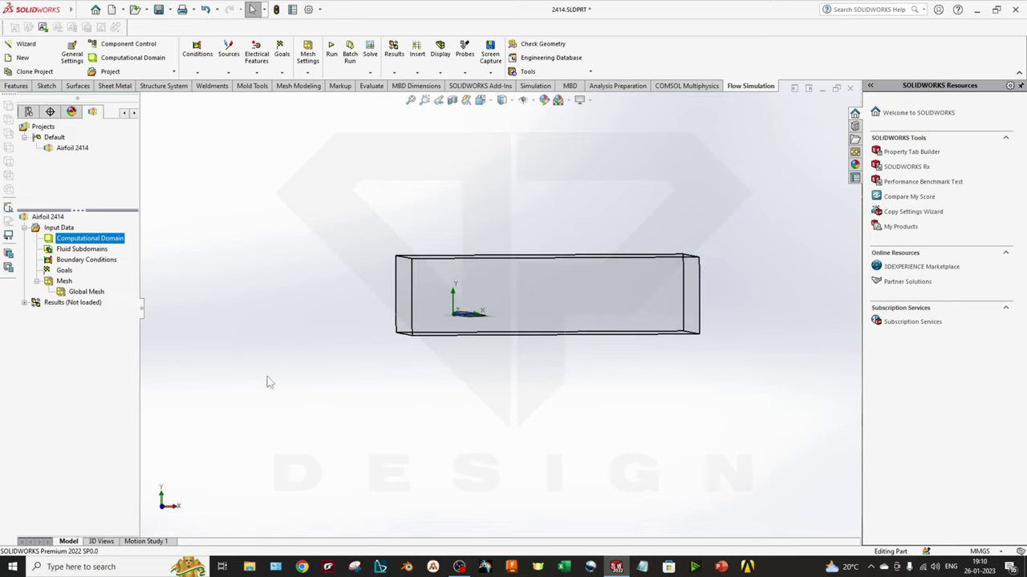
middle_drag(271, 382, 542, 445)
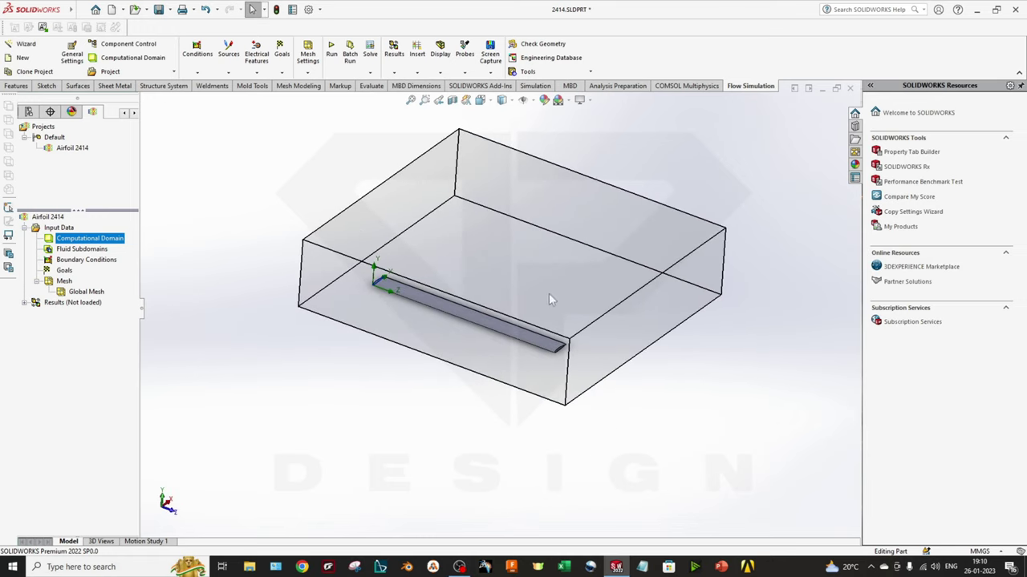
ctrl+middle_drag(549, 299, 516, 383)
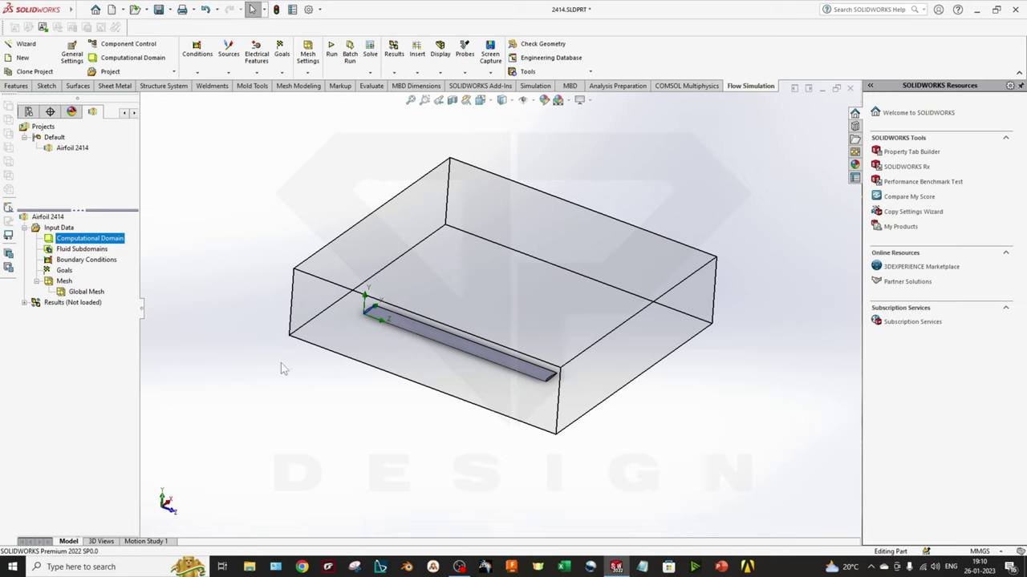
- Hide the computational domain box and zoom in on the wing
right_click(102, 240)
click(173, 265)
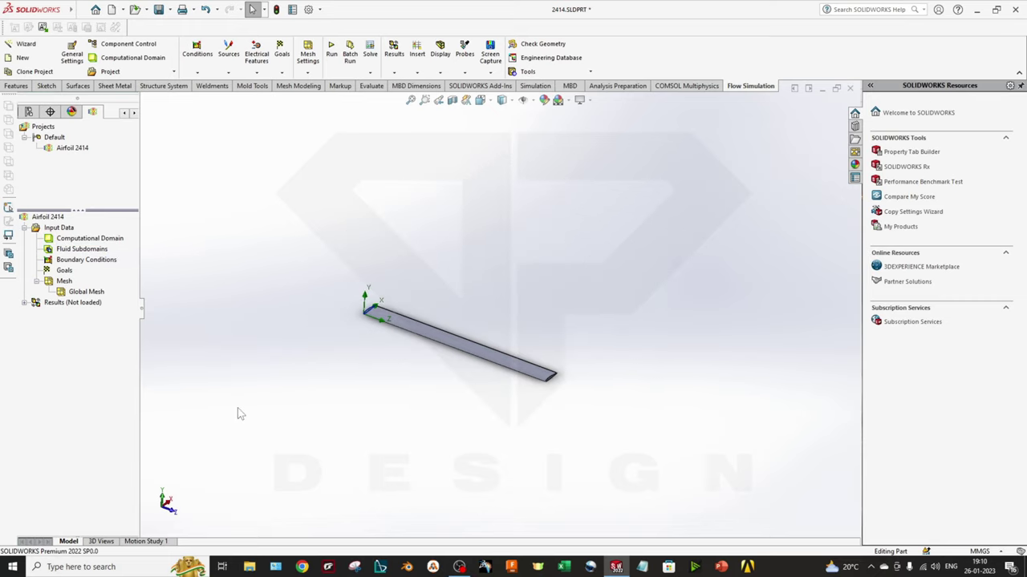
middle_drag(371, 322, 483, 394)
scroll(601, 348, down, 2)
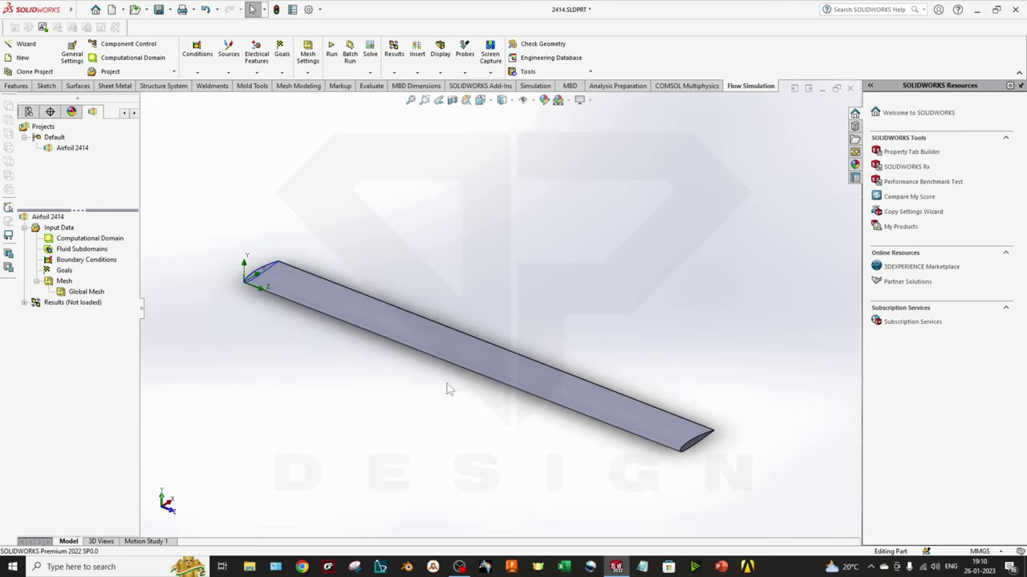
middle_drag(385, 381, 348, 369)
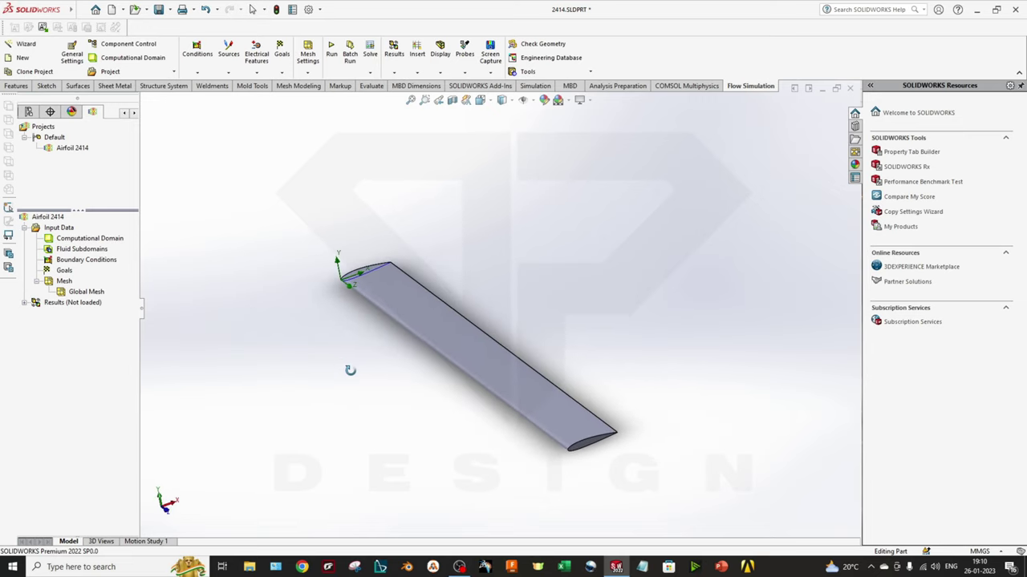
- Insert a boundary condition, trying wall, ideal wall, pressure and flow opening types, then accept it
right_click(86, 262)
click(128, 266)
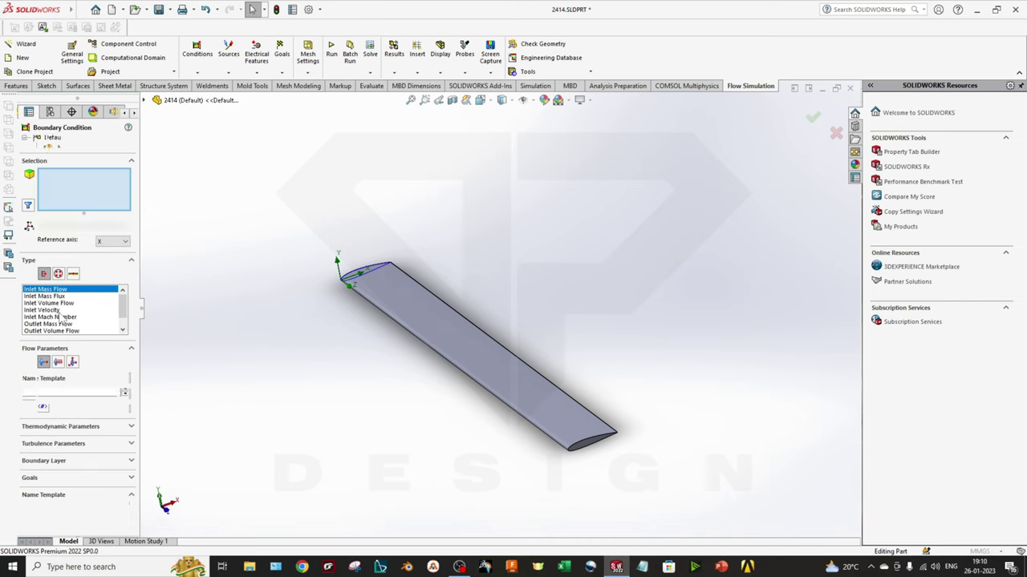
click(73, 273)
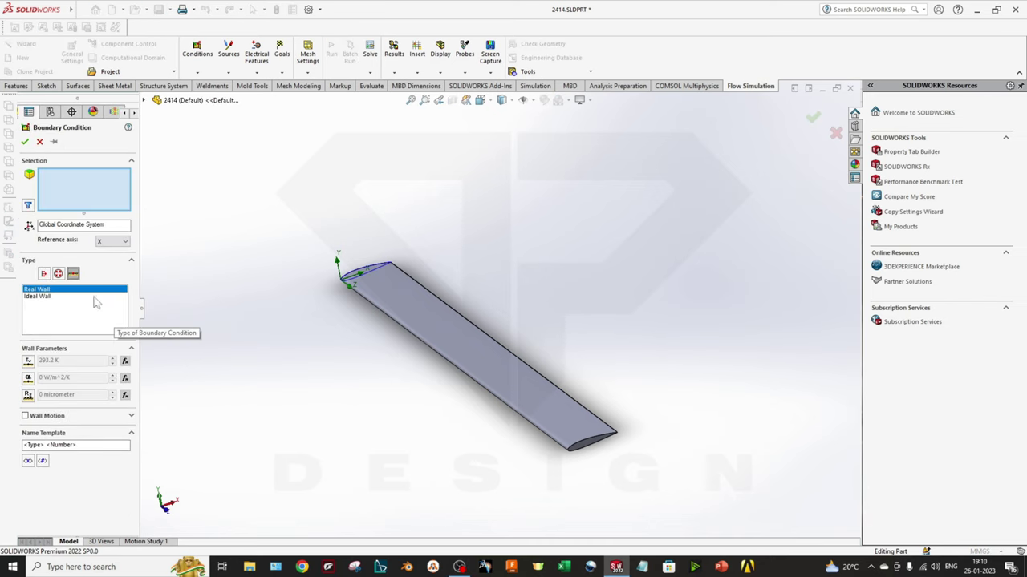
click(38, 296)
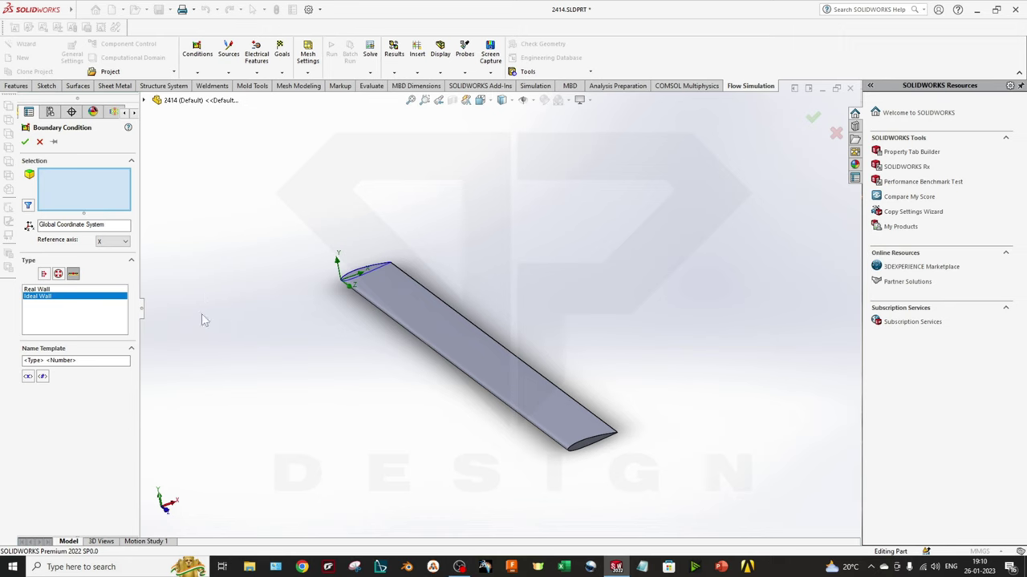
click(56, 288)
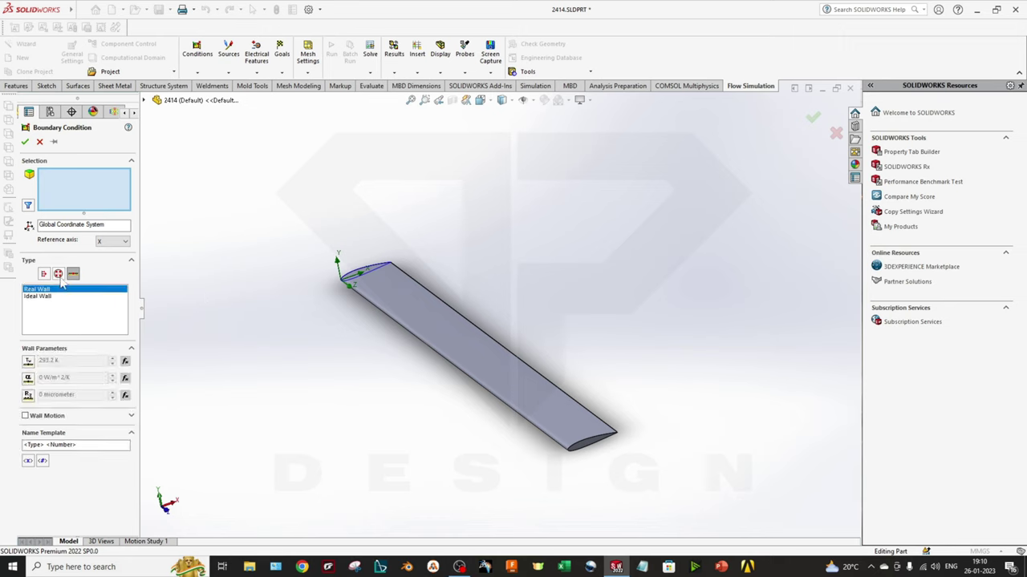
click(59, 275)
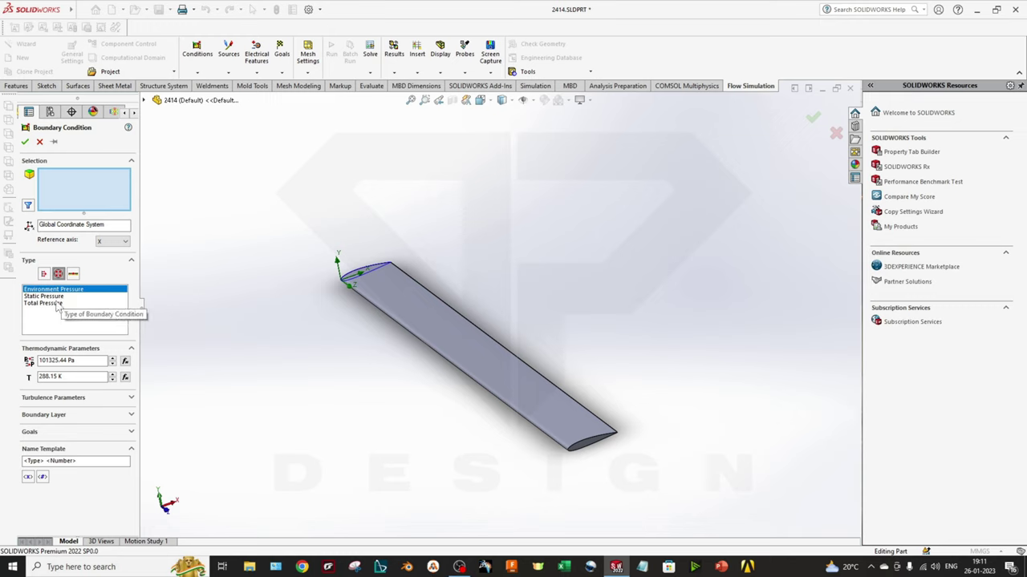
click(44, 273)
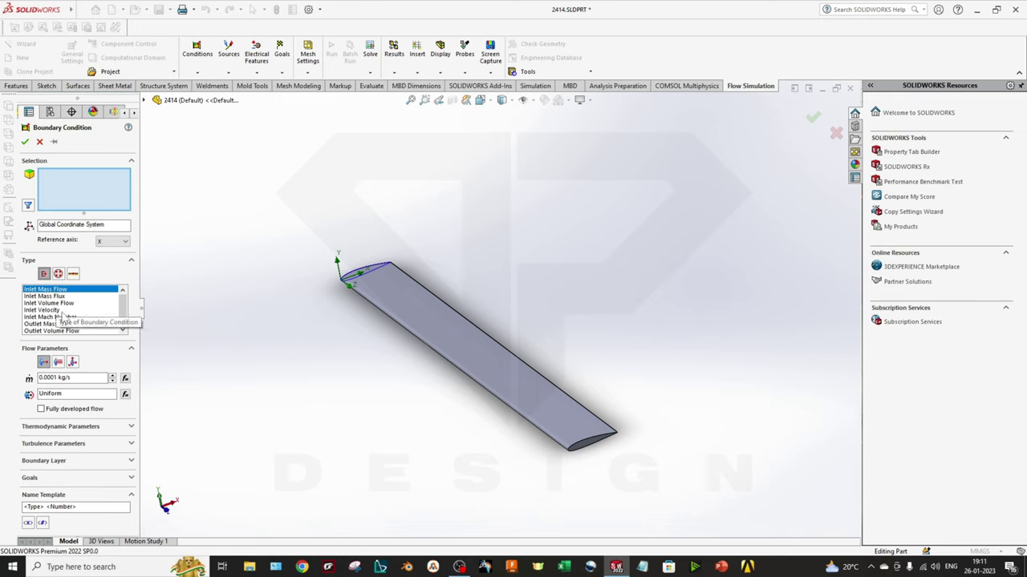
scroll(64, 315, down, 1)
click(39, 141)
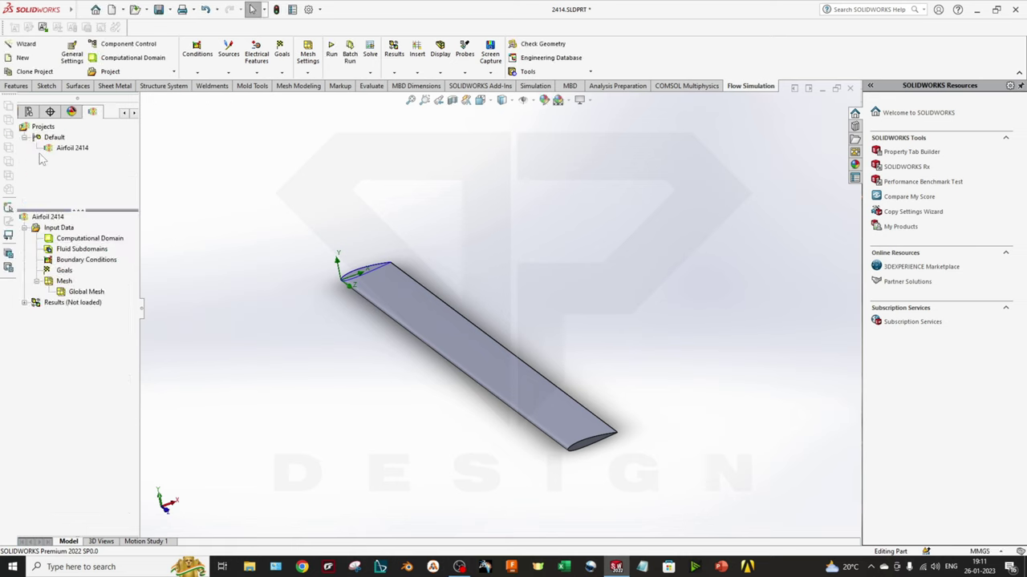
right_click(63, 272)
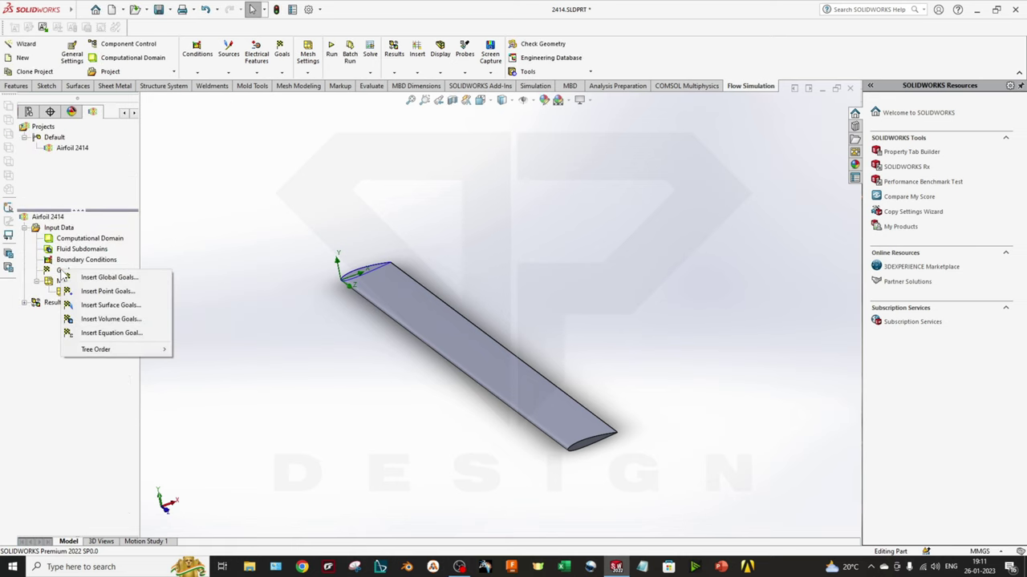
click(101, 305)
middle_drag(368, 381, 442, 360)
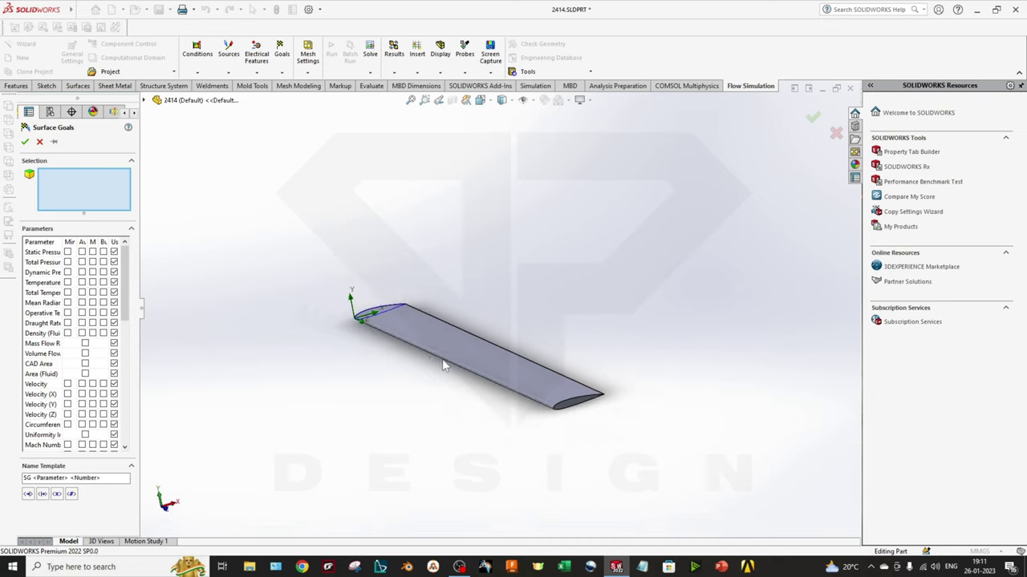
click(39, 141)
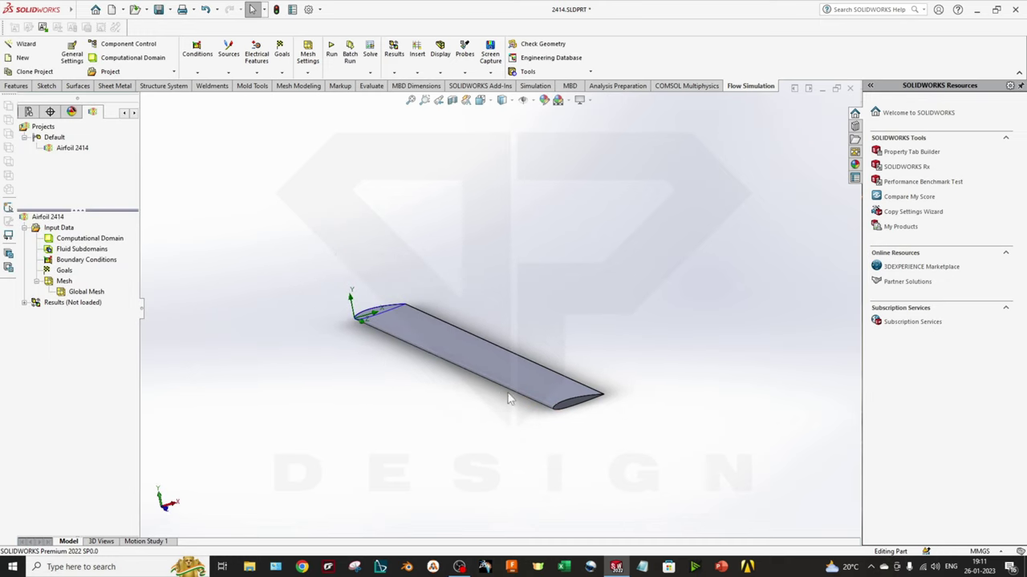
middle_drag(537, 400, 635, 392)
mouse_move(560, 385)
middle_down()
mouse_move(561, 417)
mouse_move(356, 335)
mouse_move(478, 356)
mouse_move(505, 412)
mouse_move(482, 385)
mouse_move(506, 412)
mouse_move(393, 374)
mouse_move(454, 397)
middle_up()
click(473, 355)
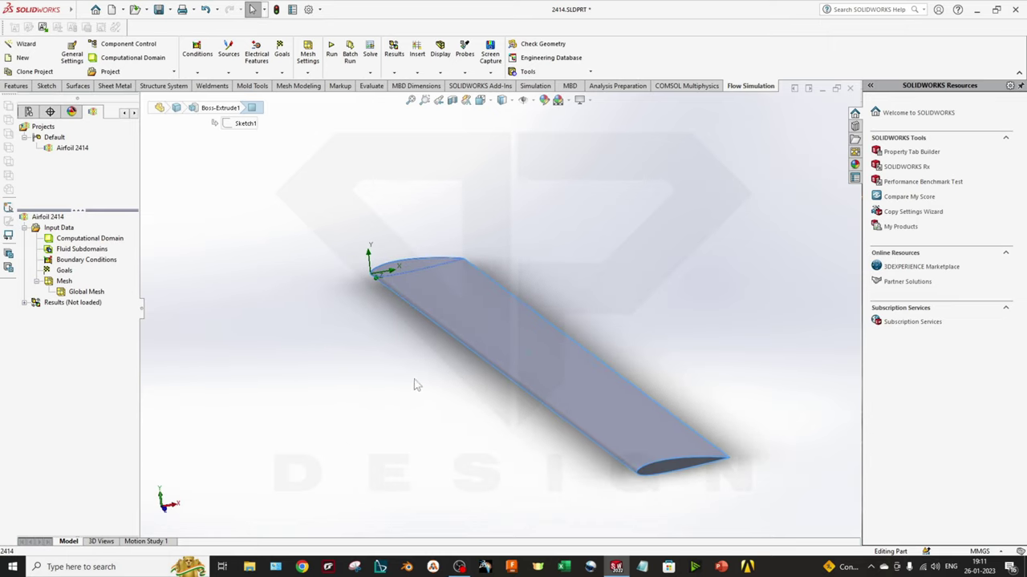
- Start inserting global goals, widen the parameter list, and turn the wing to the front view
right_click(63, 270)
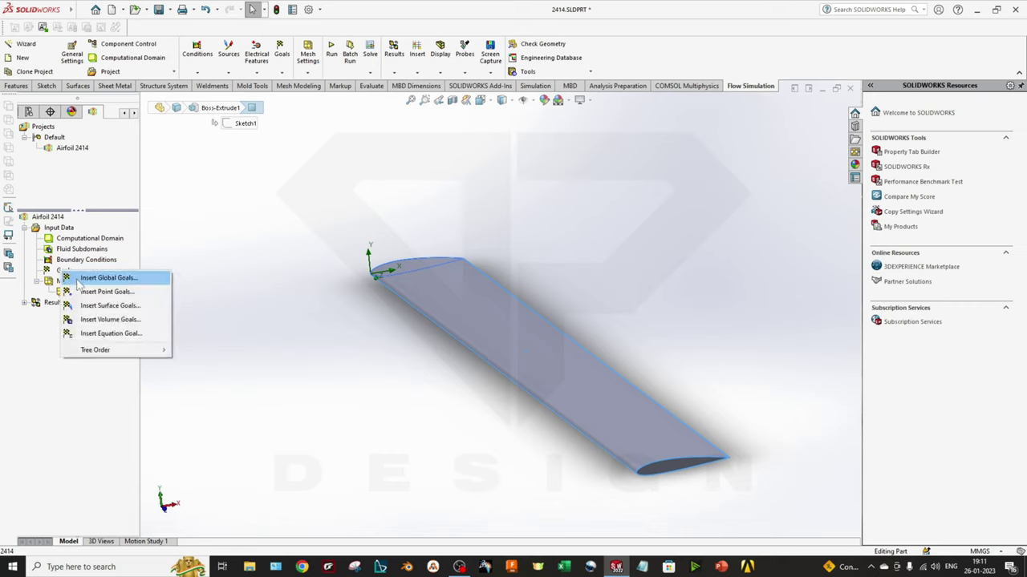
click(96, 278)
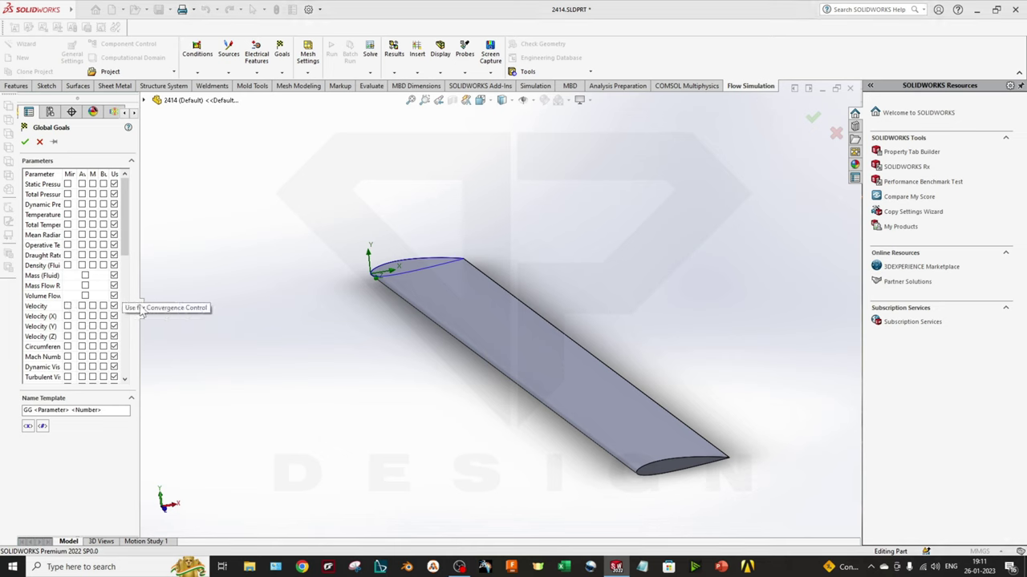
drag(142, 317, 226, 319)
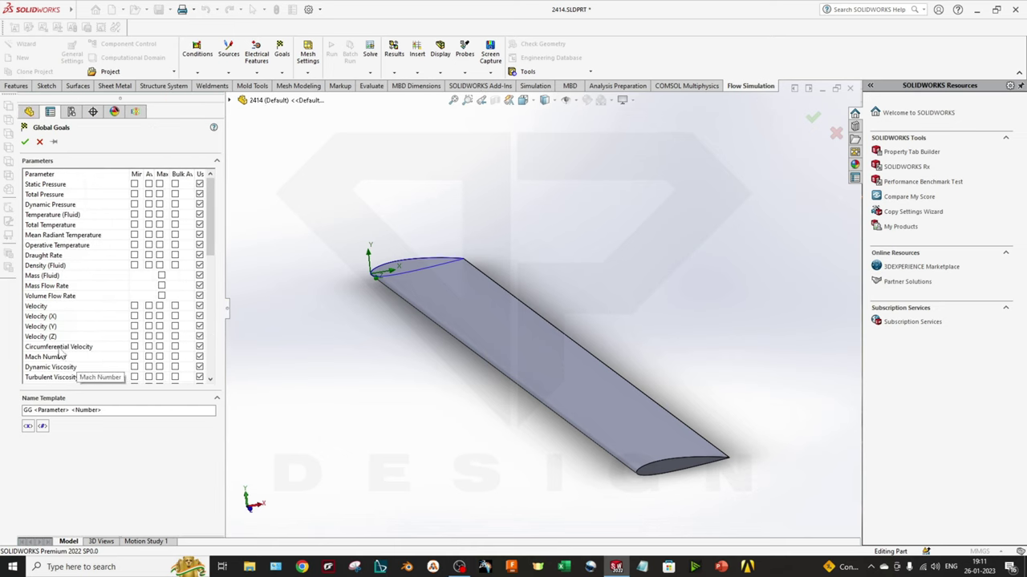
scroll(61, 353, down, 4)
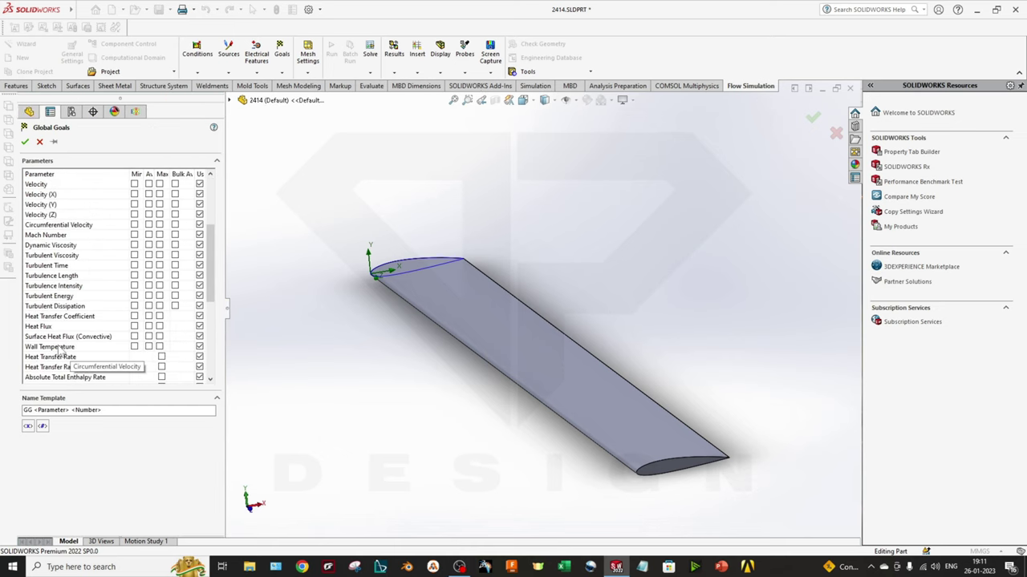
scroll(60, 351, down, 6)
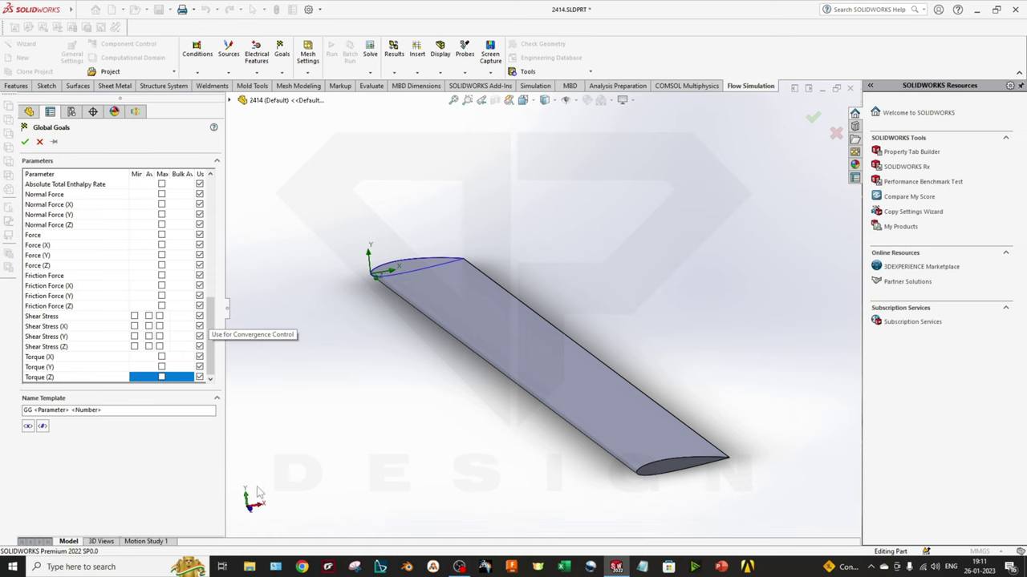
middle_drag(449, 429, 433, 421)
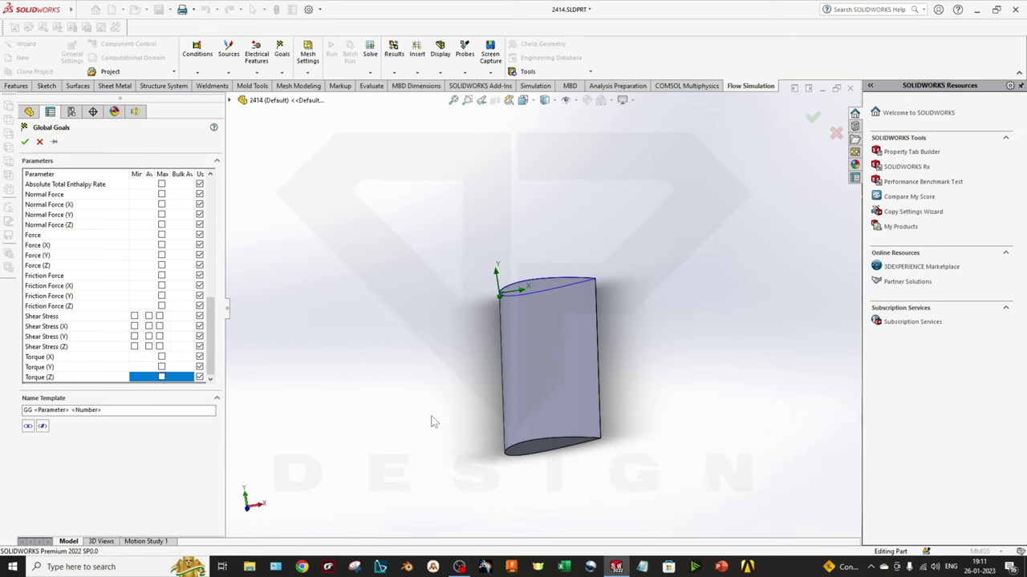
key(space)
click(373, 395)
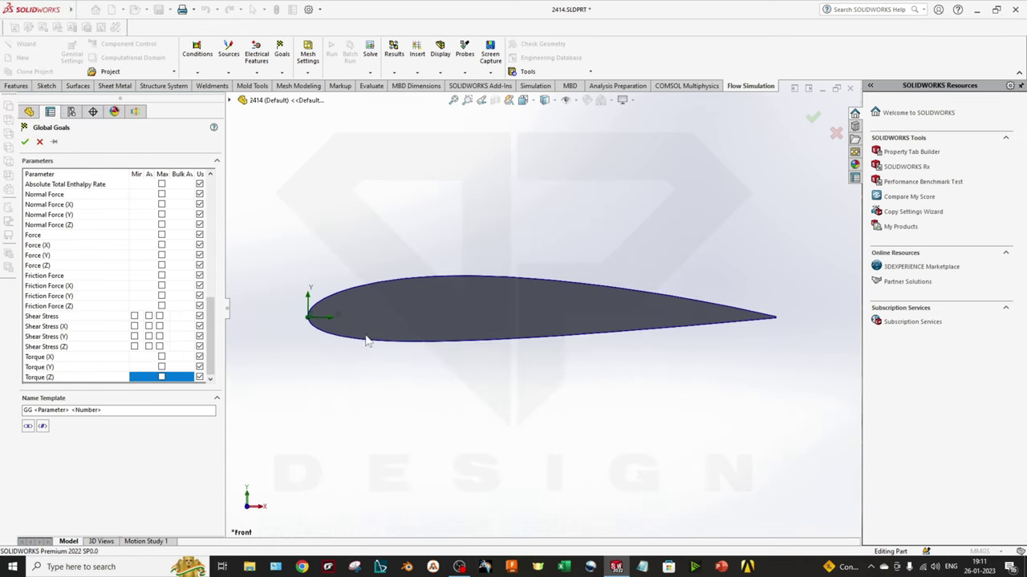
- Add Normal Force (X), Normal Force (Y) and maximum Shear Stress as goals
click(161, 205)
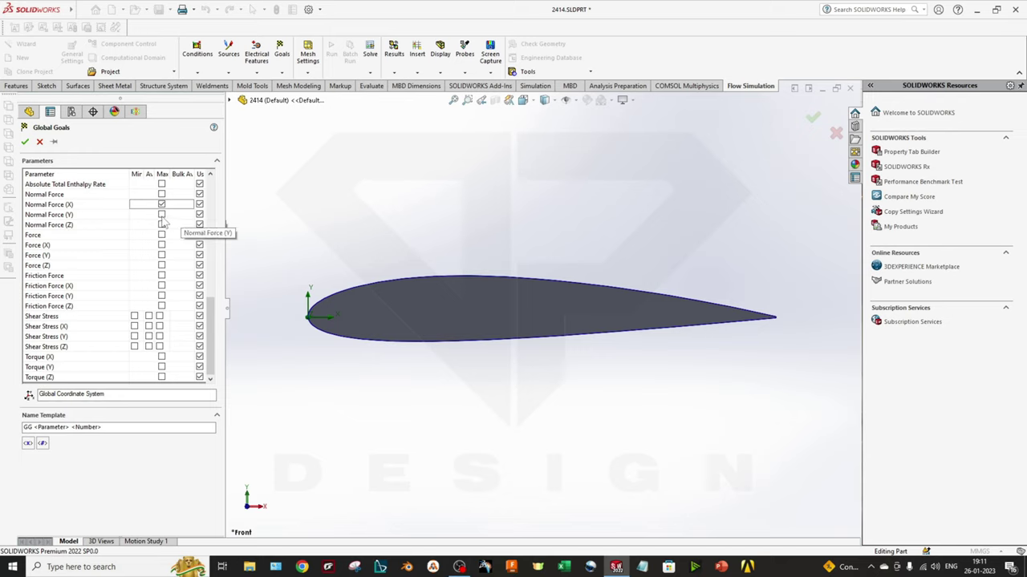
click(162, 214)
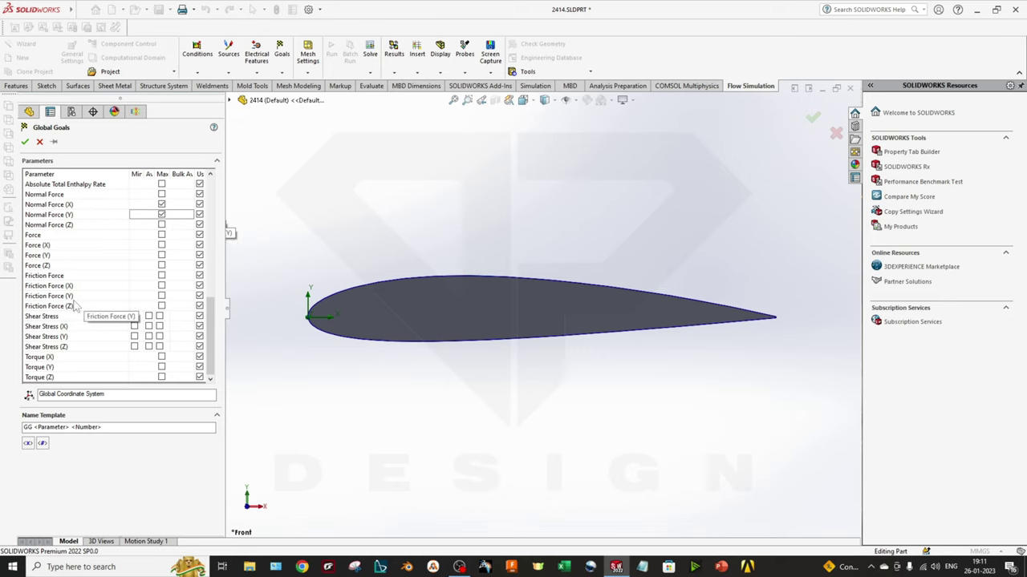
scroll(71, 345, up, 1)
scroll(71, 347, down, 1)
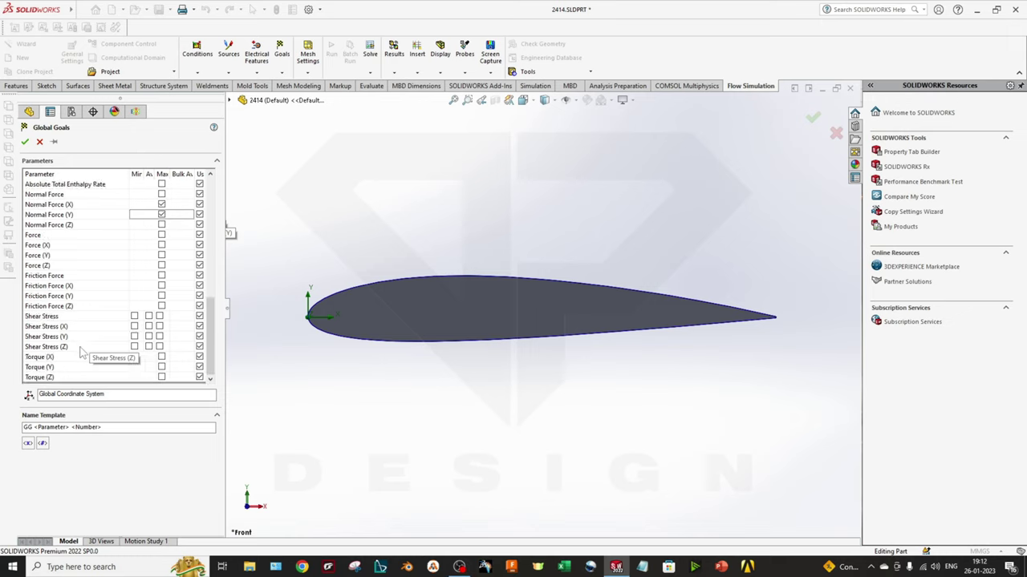
click(160, 316)
- Look the wing over from several angles, then confirm and accept all four global goals
scroll(460, 296, down, 10)
middle_drag(489, 320, 337, 381)
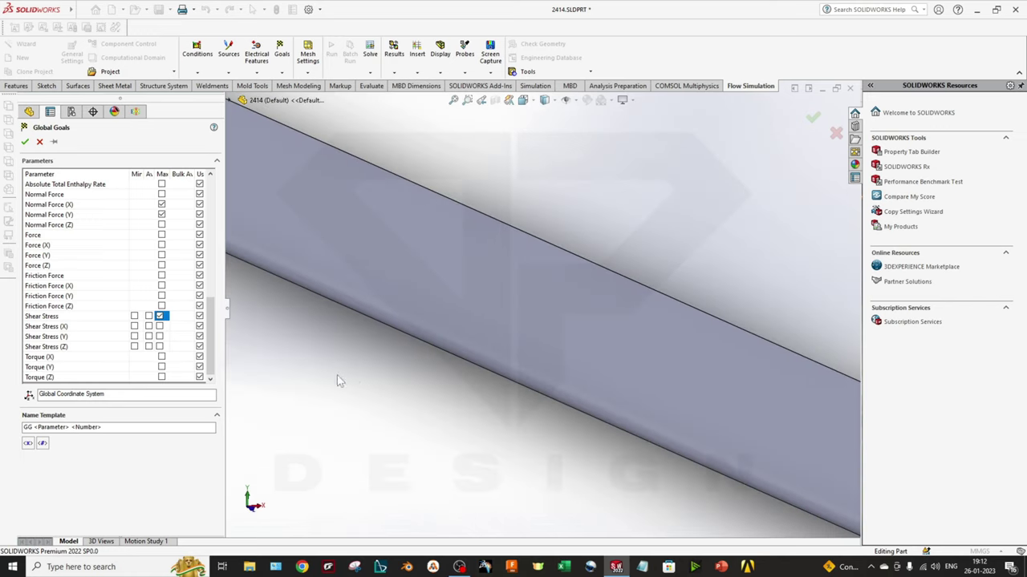
scroll(485, 374, up, 10)
middle_drag(454, 361, 499, 412)
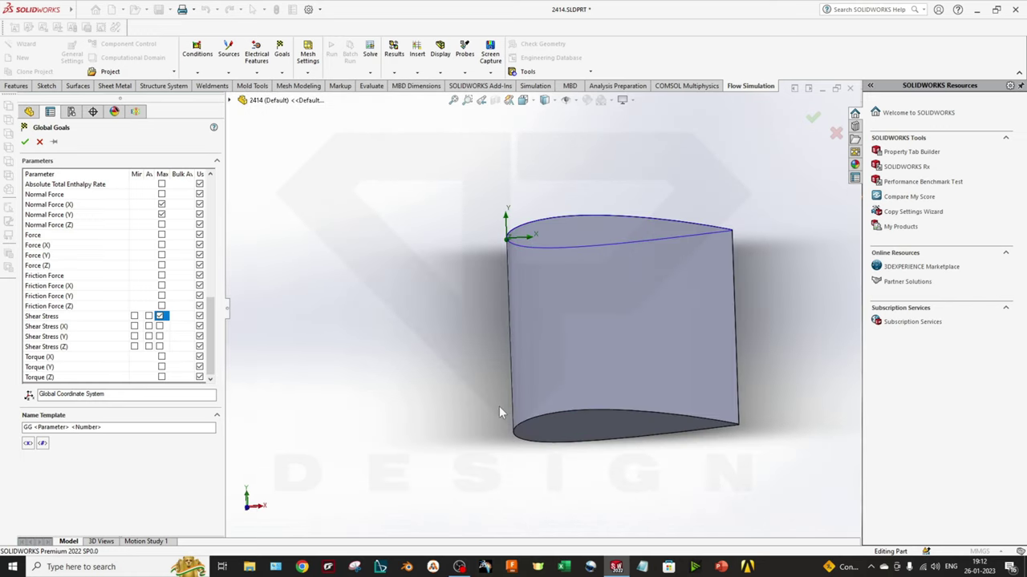
scroll(590, 306, up, 2)
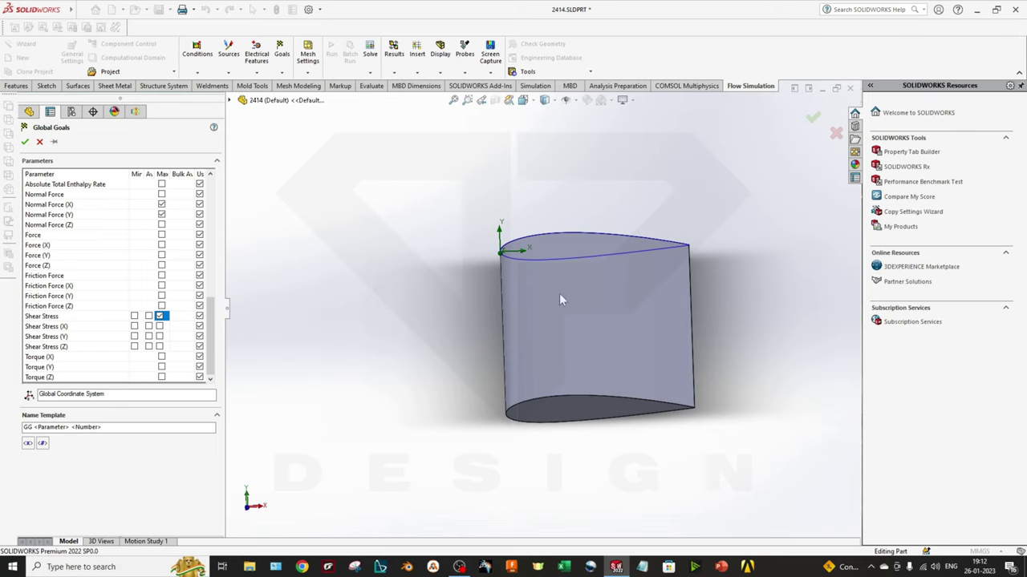
middle_drag(527, 370, 627, 343)
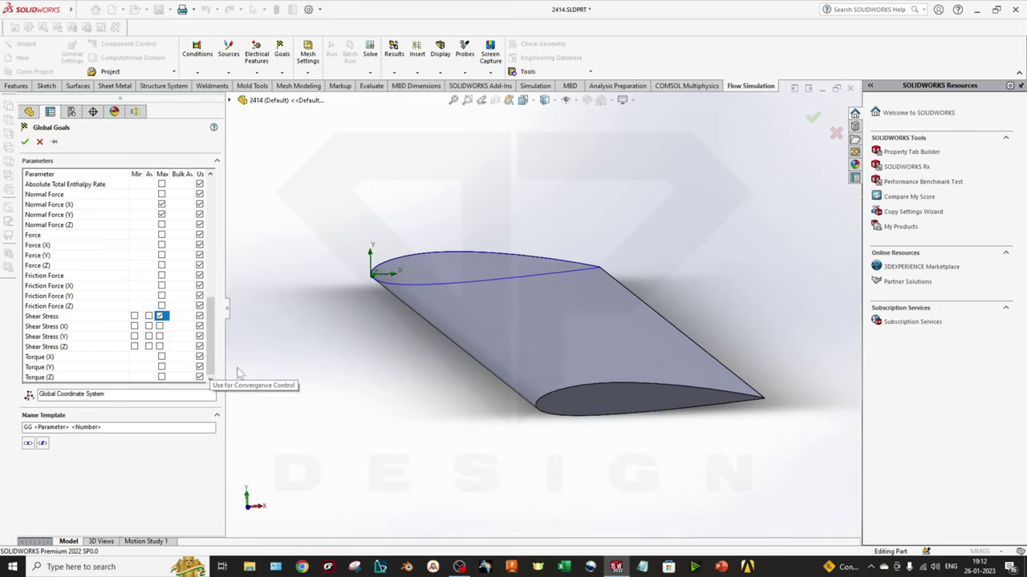
middle_drag(239, 374, 440, 402)
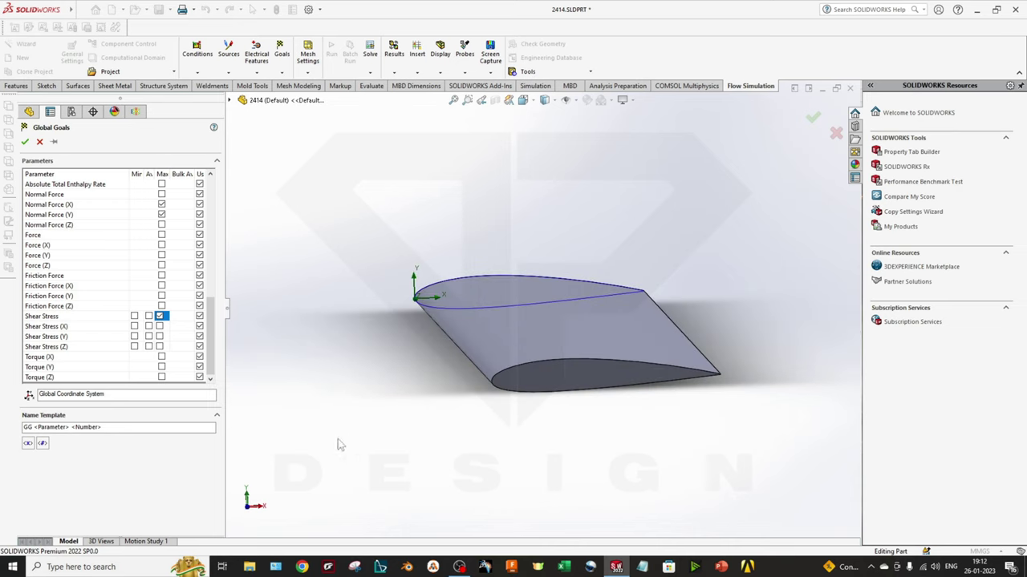
scroll(112, 345, up, 4)
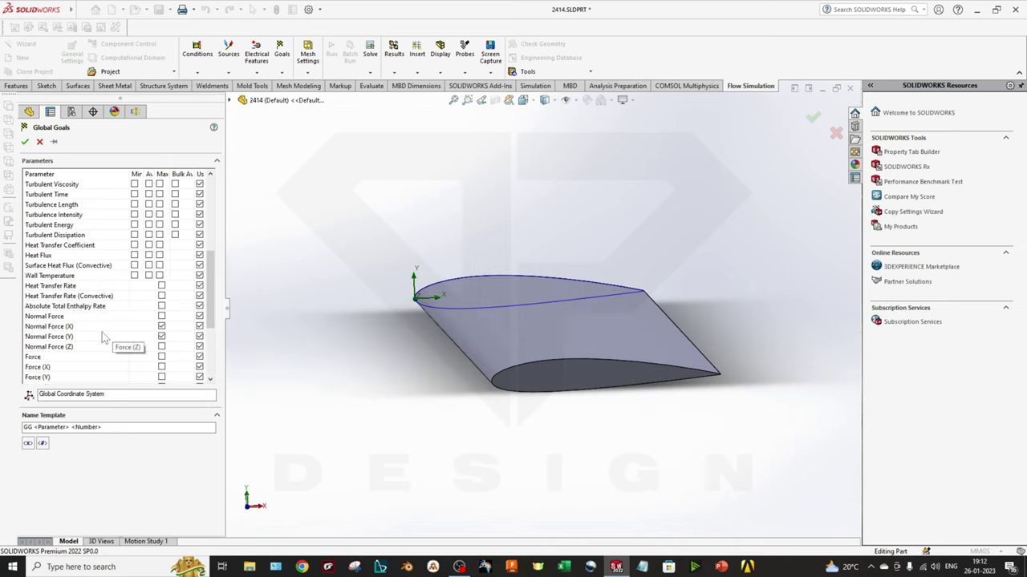
scroll(103, 337, up, 6)
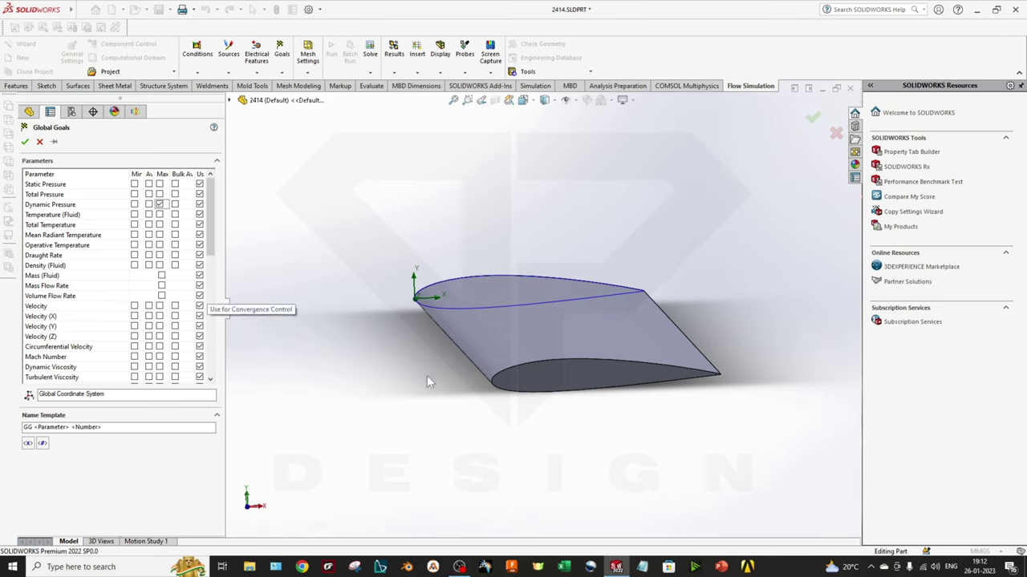
scroll(427, 376, down, 2)
scroll(603, 353, down, 3)
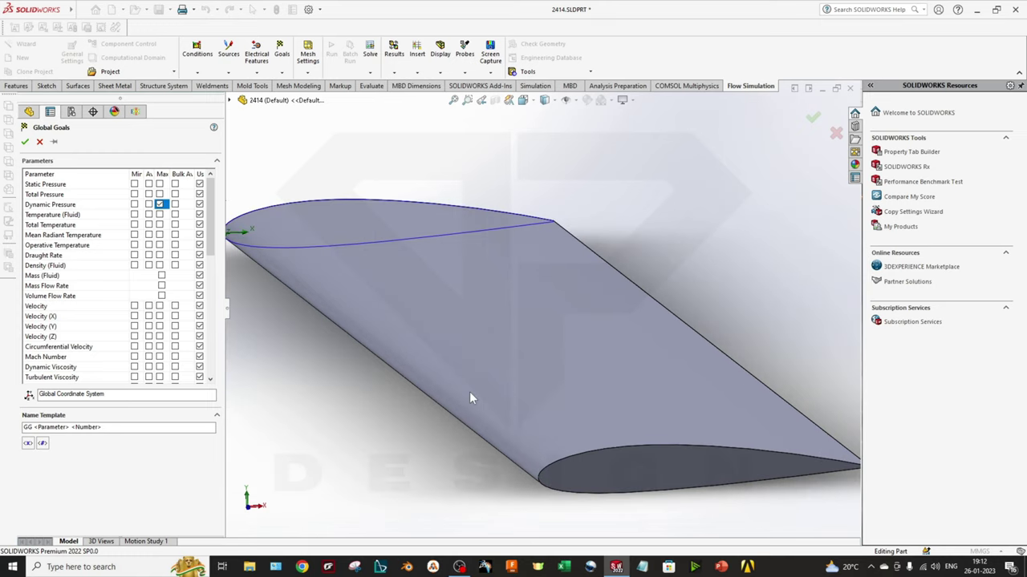
scroll(470, 396, up, 2)
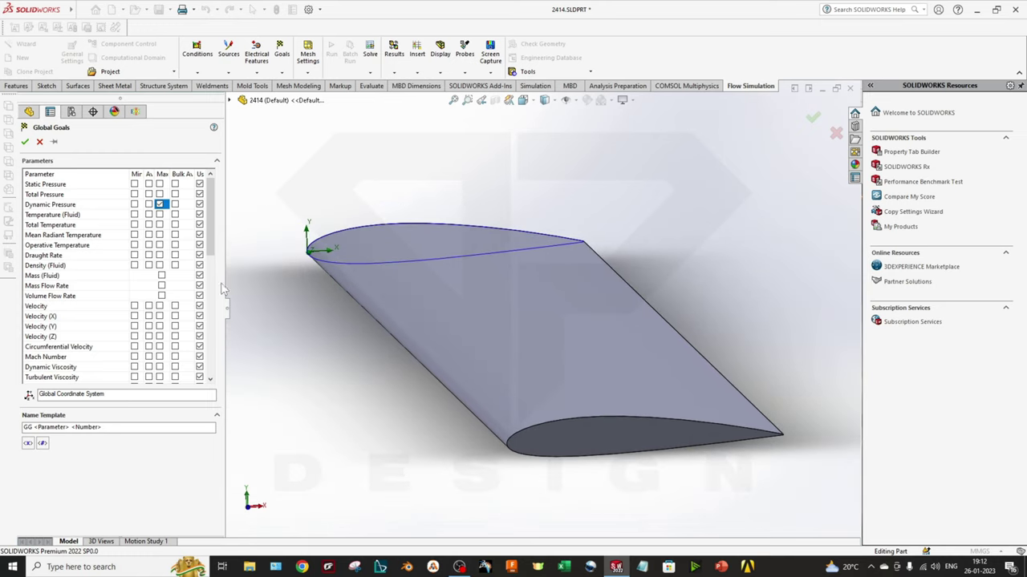
click(53, 207)
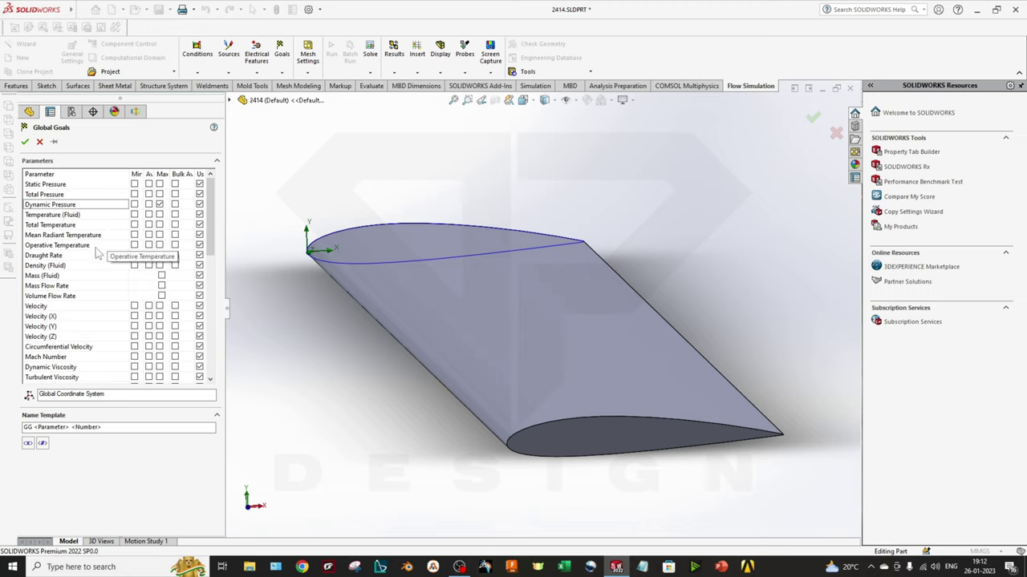
click(25, 141)
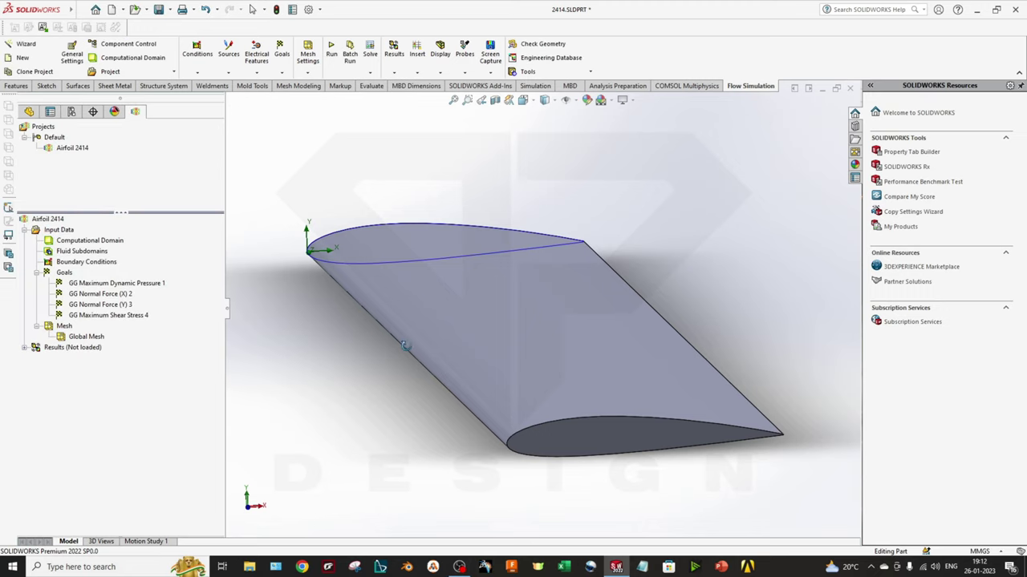
middle_drag(288, 355, 462, 354)
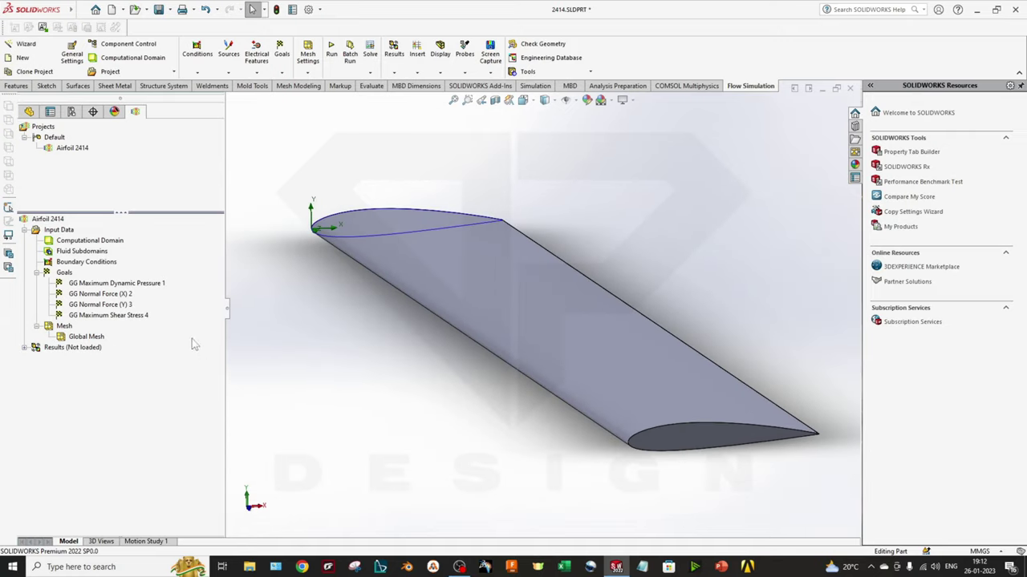
click(125, 284)
click(113, 305)
click(115, 316)
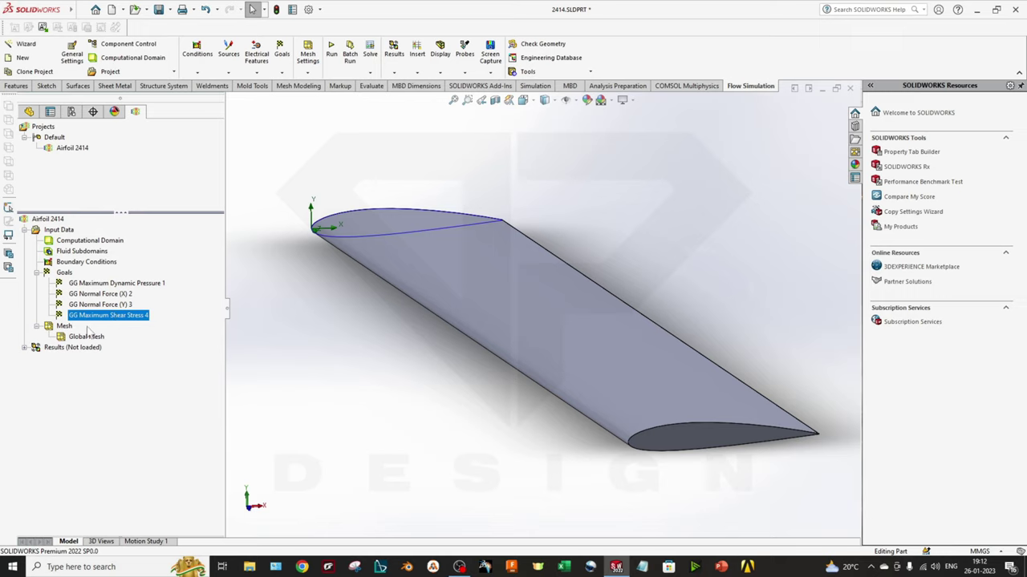
right_click(87, 342)
click(307, 315)
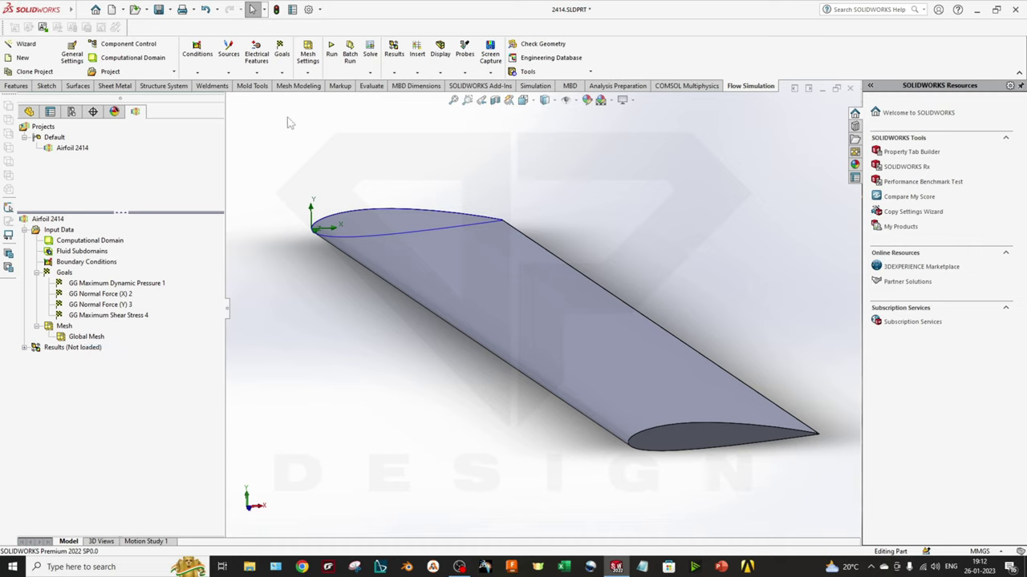
right_click(67, 327)
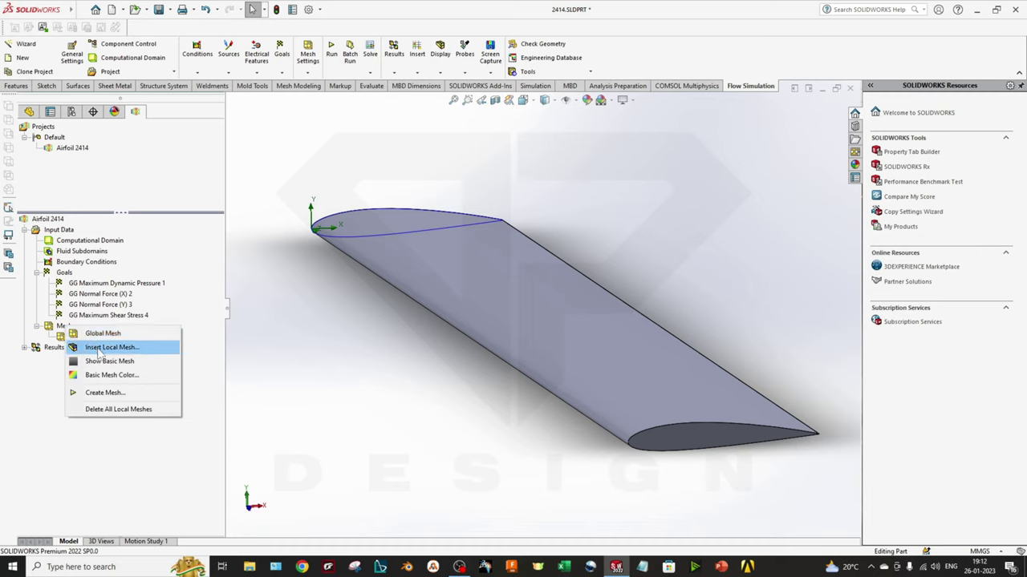
click(110, 347)
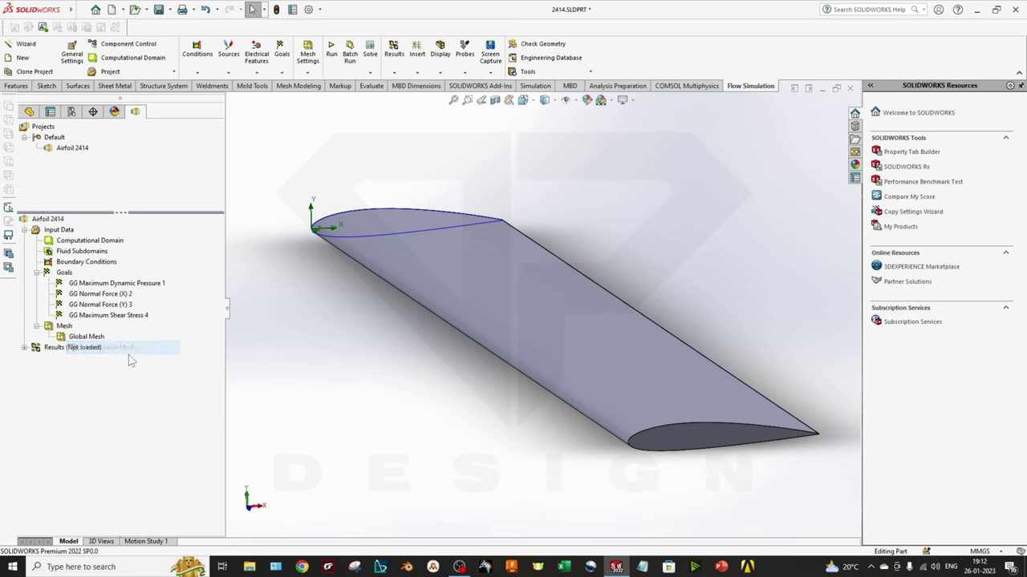
middle_drag(348, 348, 349, 377)
click(39, 141)
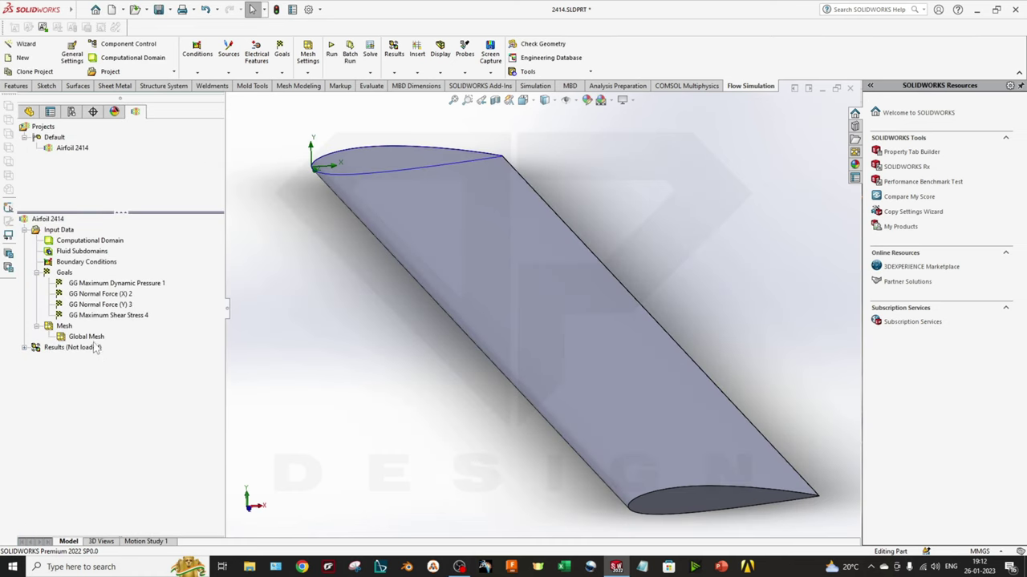
right_click(76, 337)
click(110, 356)
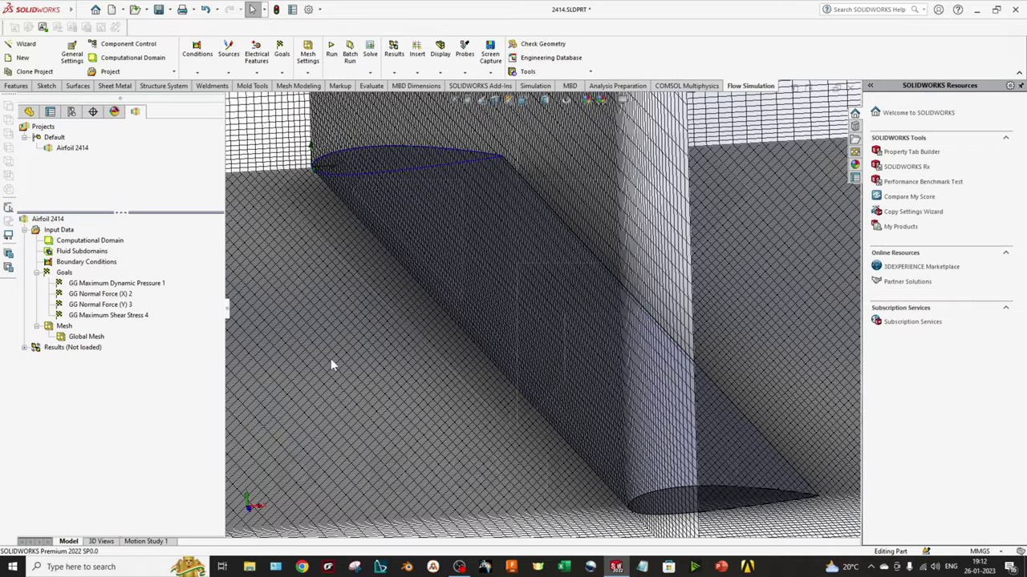
middle_drag(267, 361, 640, 409)
scroll(639, 409, up, 5)
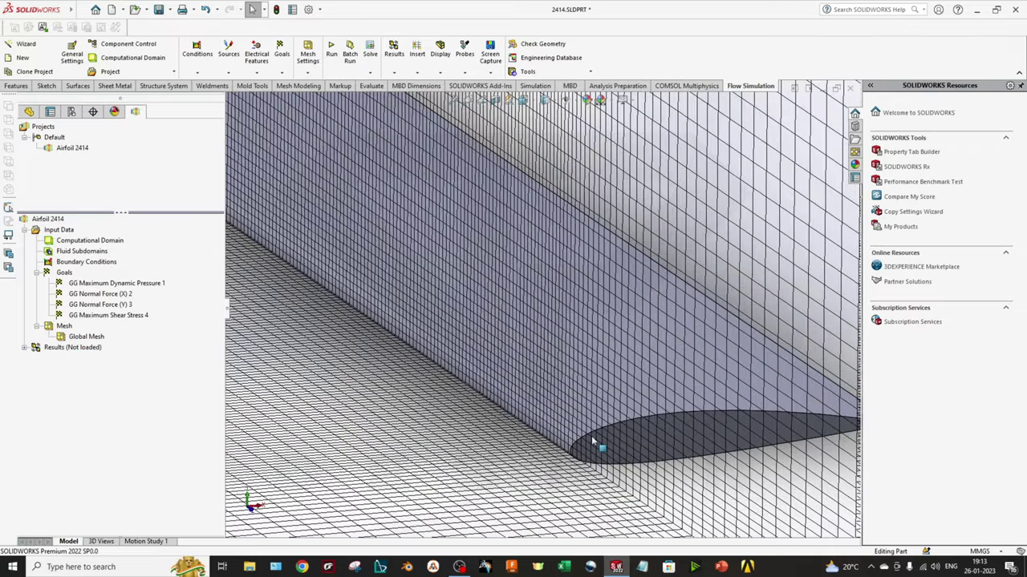
scroll(580, 372, up, 2)
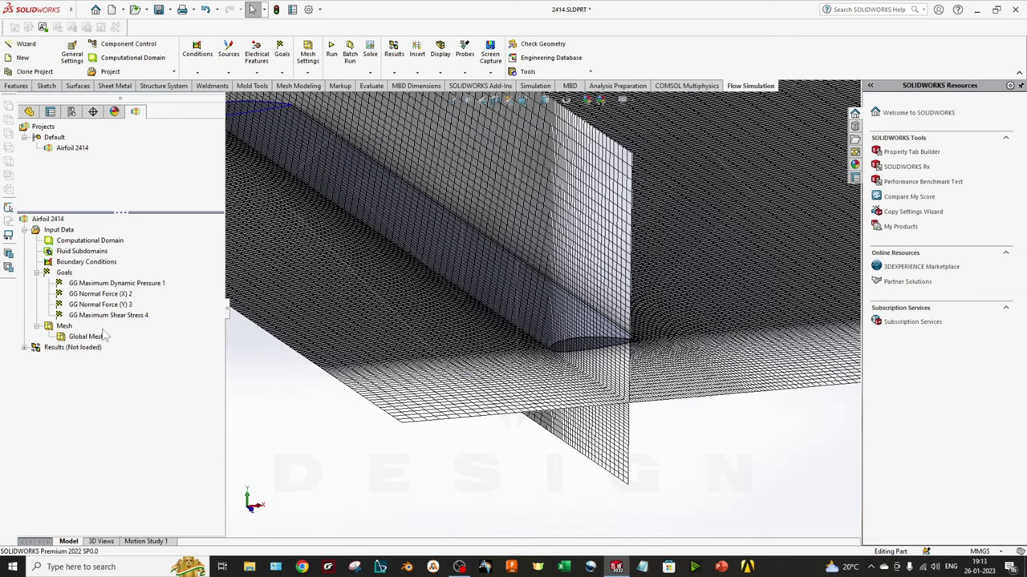
right_click(80, 341)
click(112, 357)
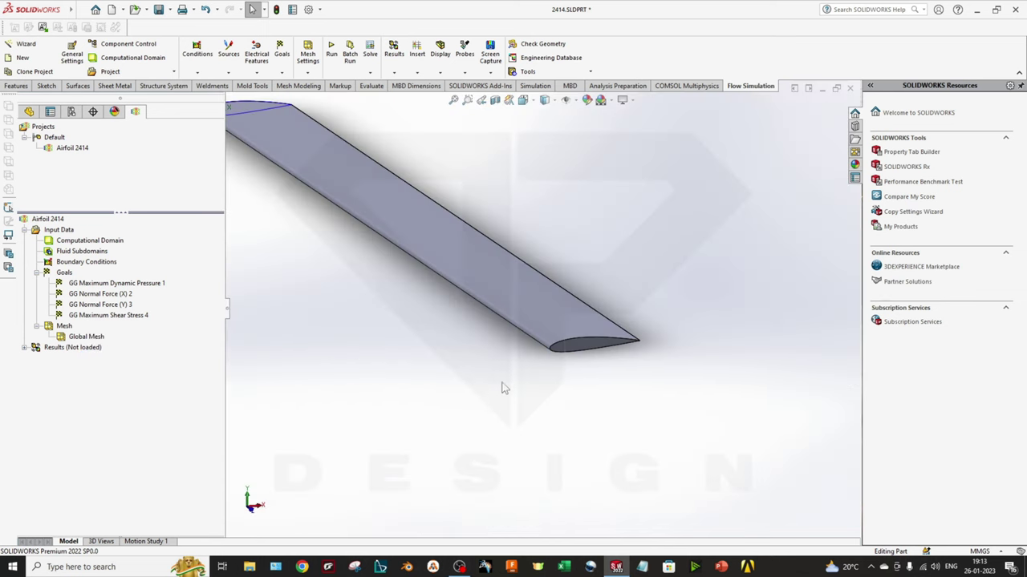
scroll(401, 179, down, 3)
scroll(481, 345, up, 1)
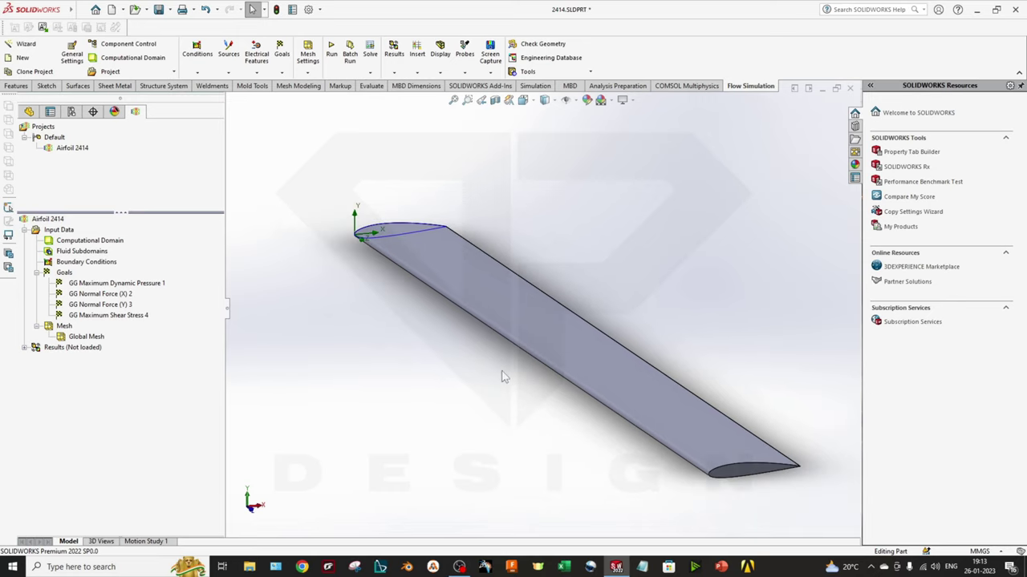
right_click(62, 326)
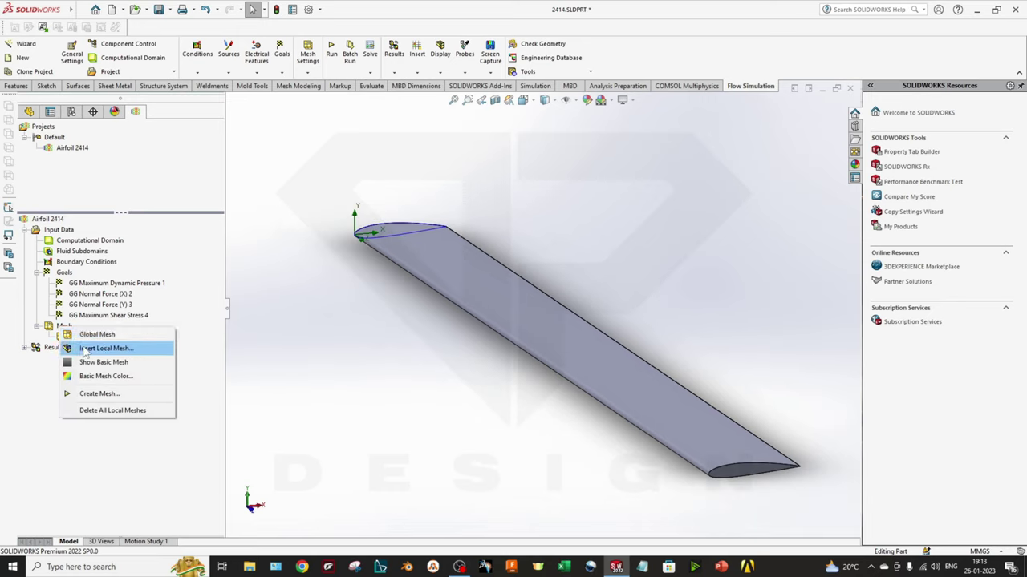
click(89, 349)
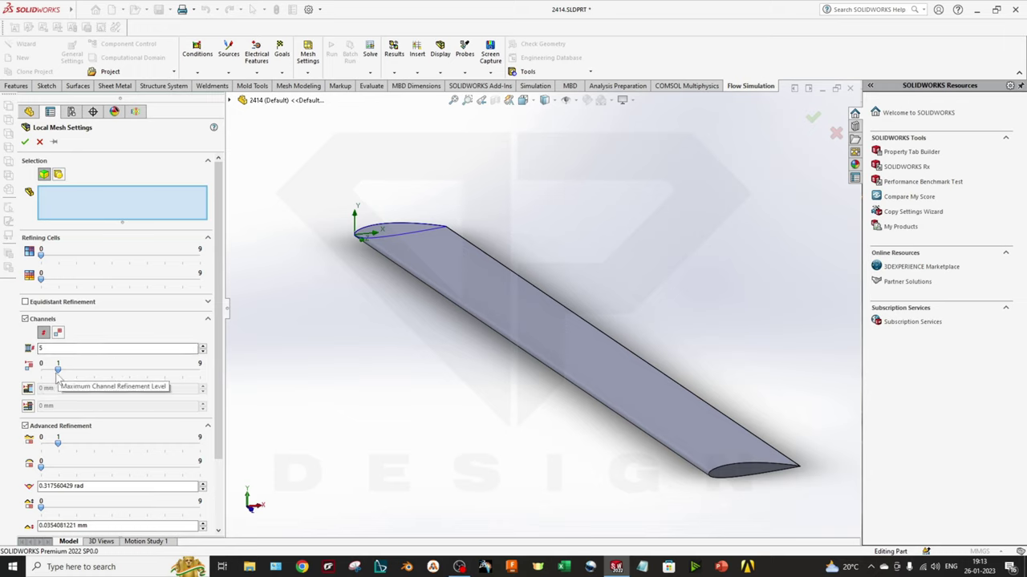
click(86, 373)
drag(78, 373, 58, 369)
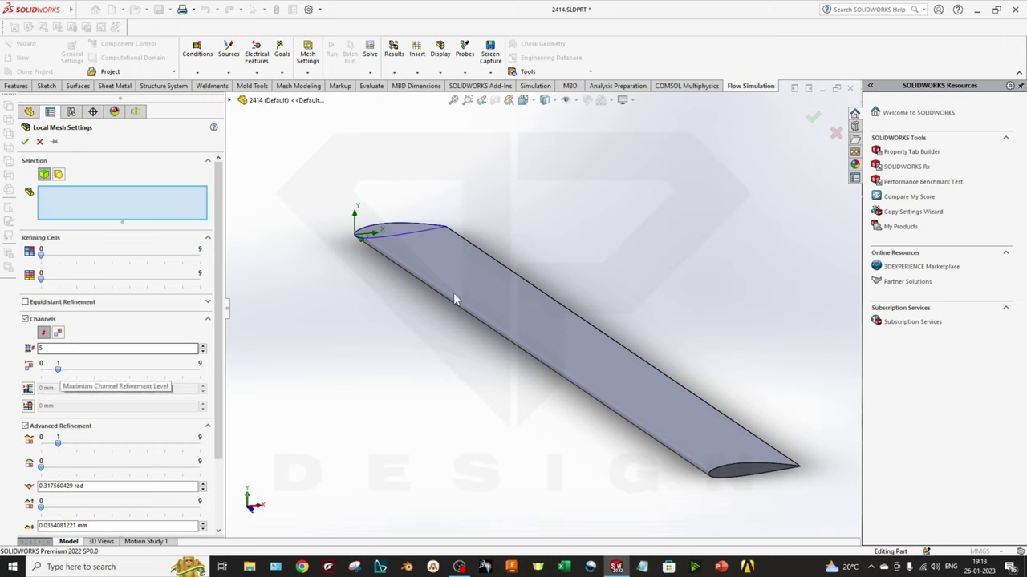
click(522, 337)
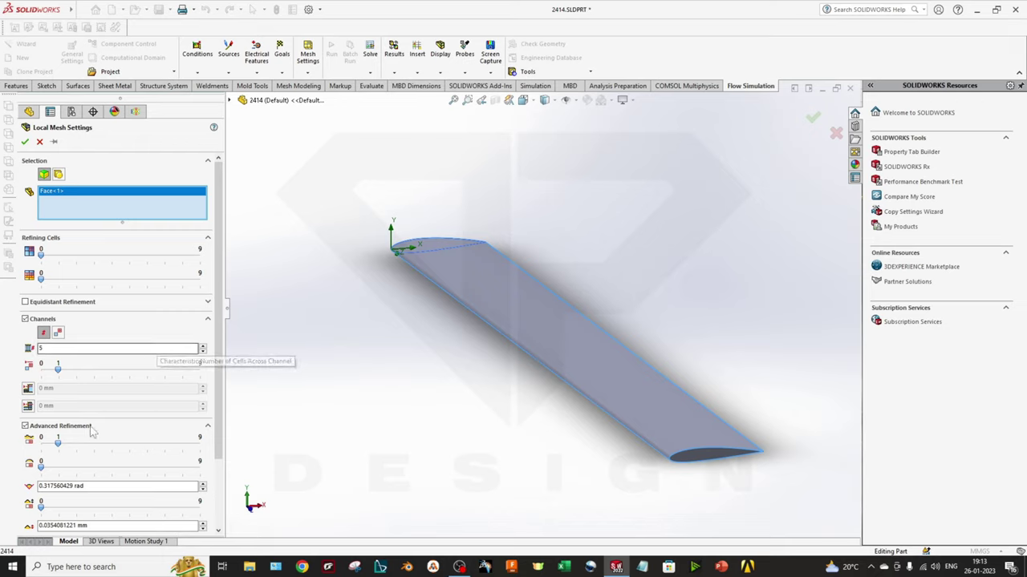
click(39, 141)
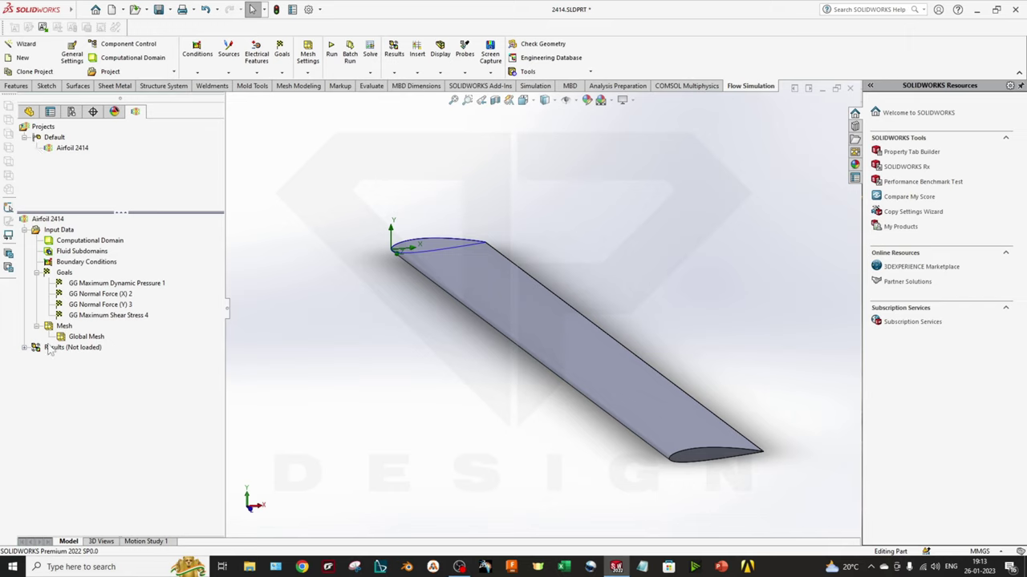
middle_drag(401, 331, 465, 329)
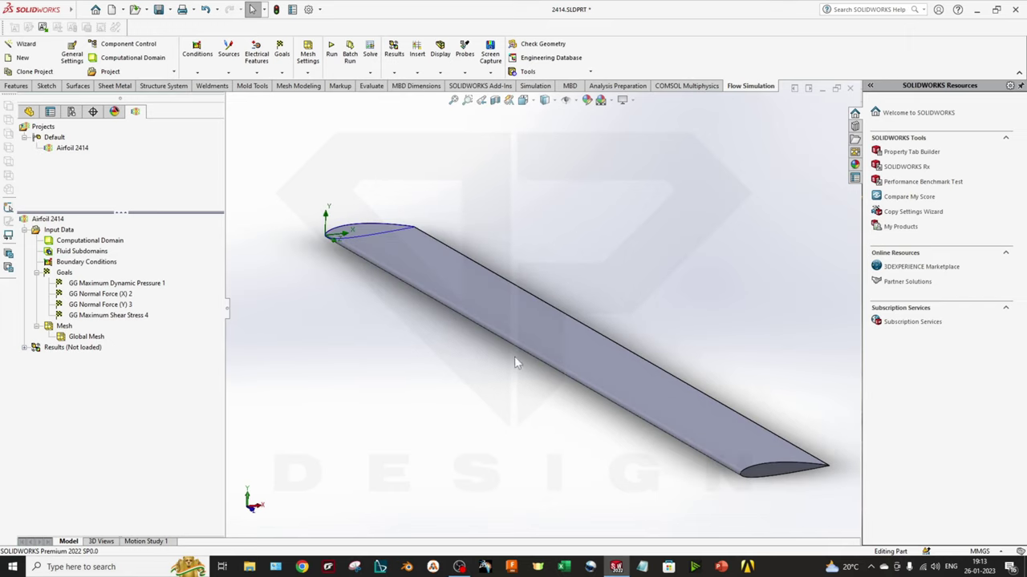
ctrl+middle_drag(555, 358, 520, 350)
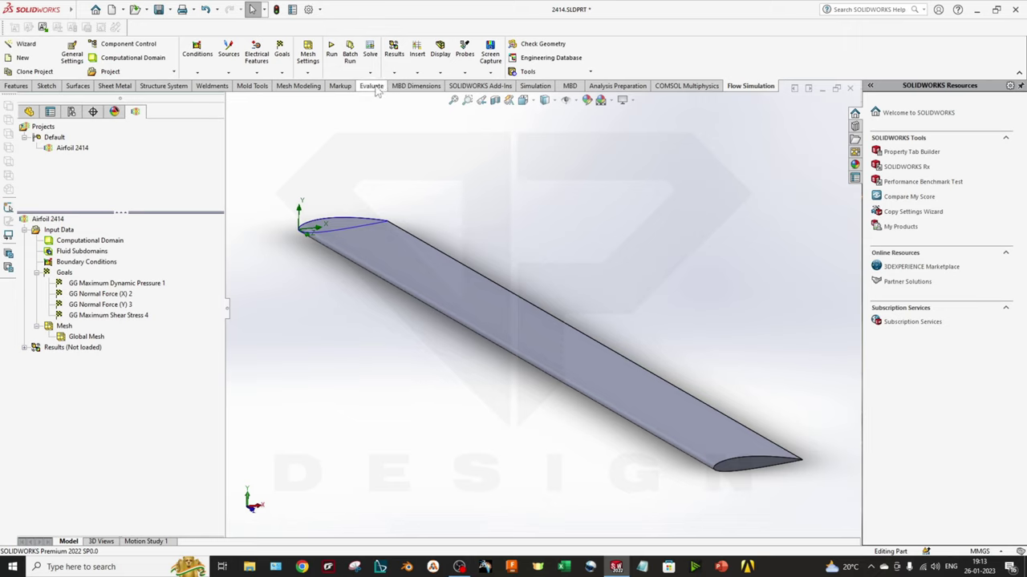
- Open Calculation Control Options and try a 200 iterations limit before disabling it
right_click(61, 231)
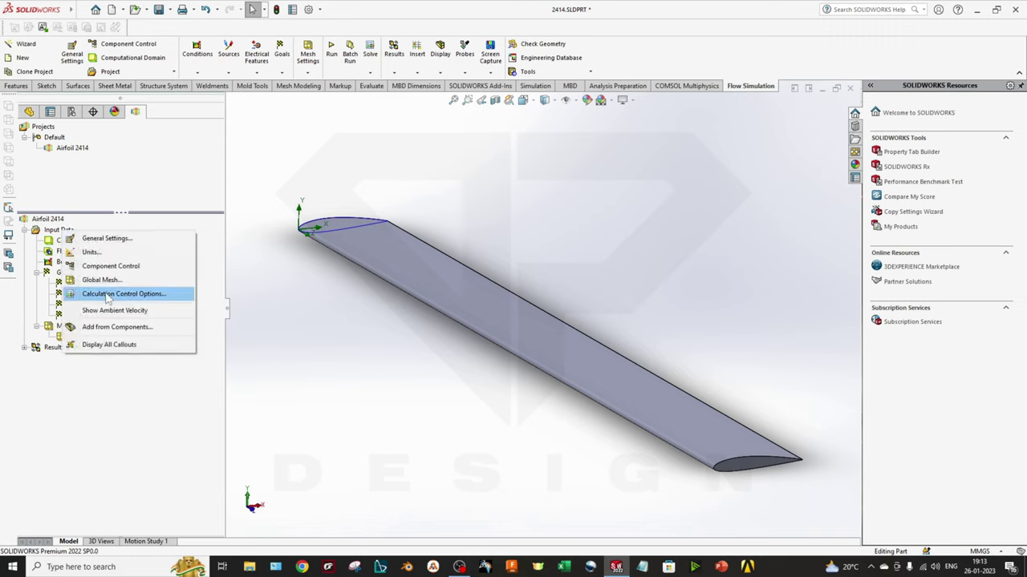
click(389, 399)
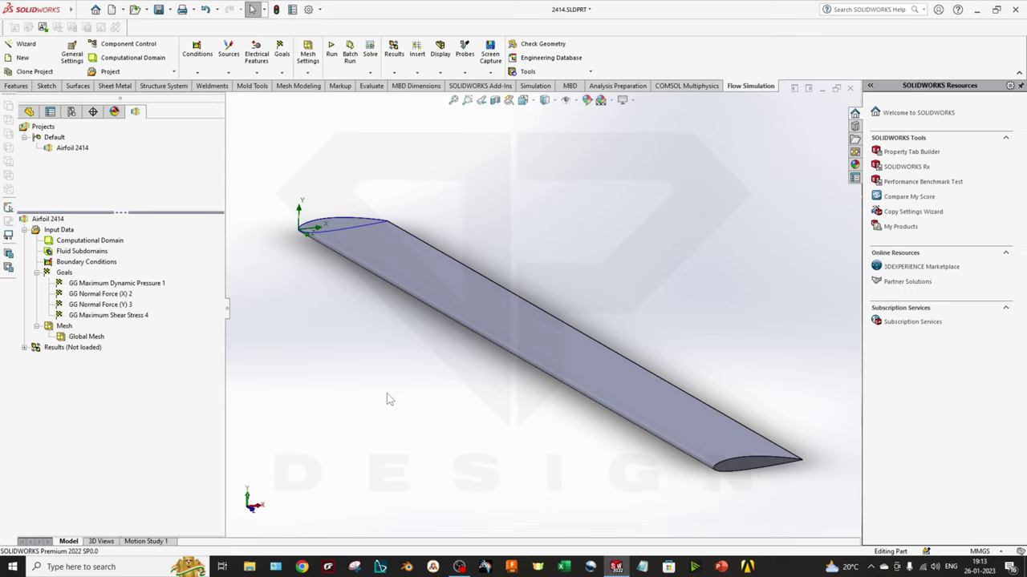
right_click(61, 232)
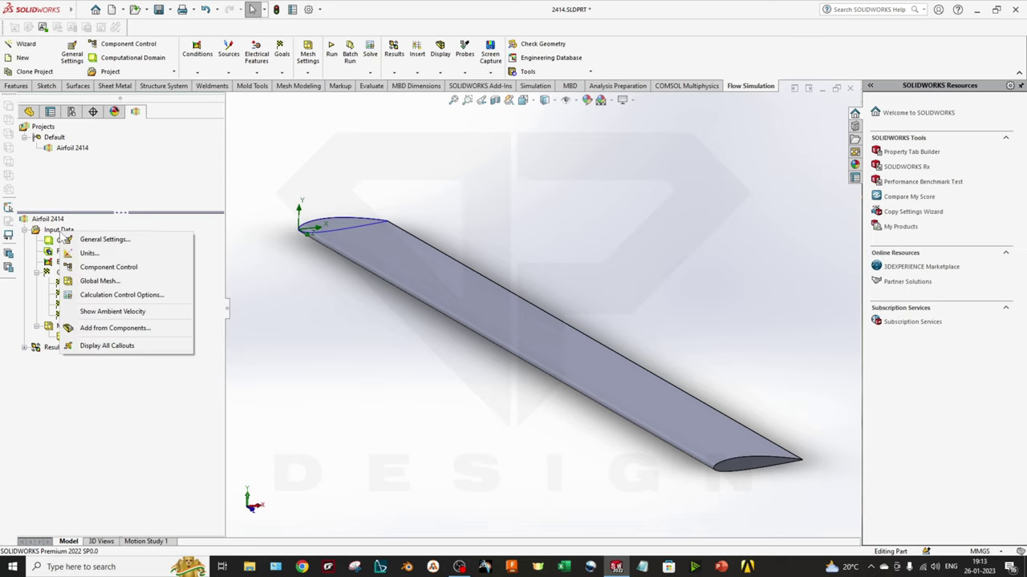
click(118, 296)
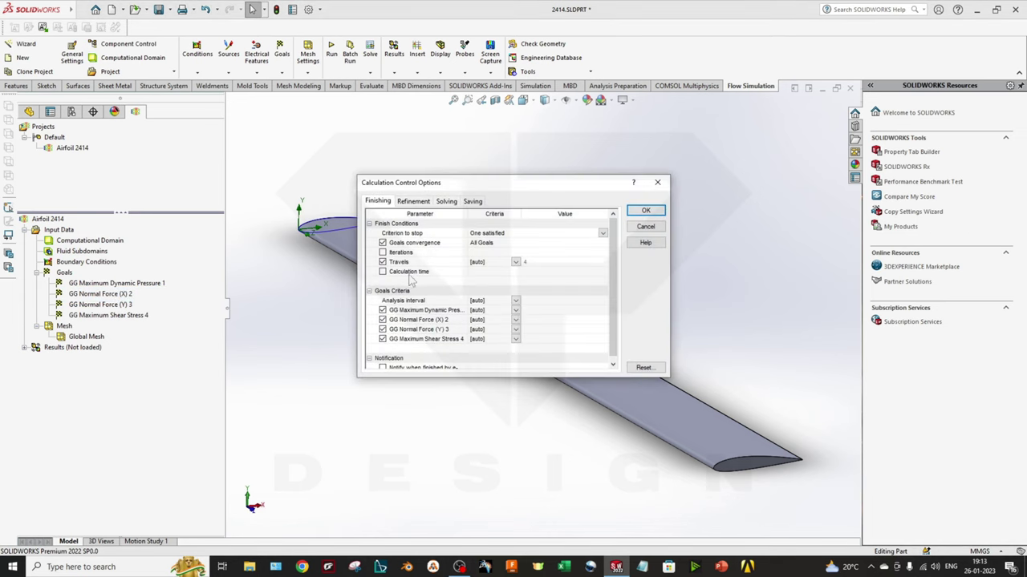
click(383, 252)
text(200)
key(Return)
click(384, 253)
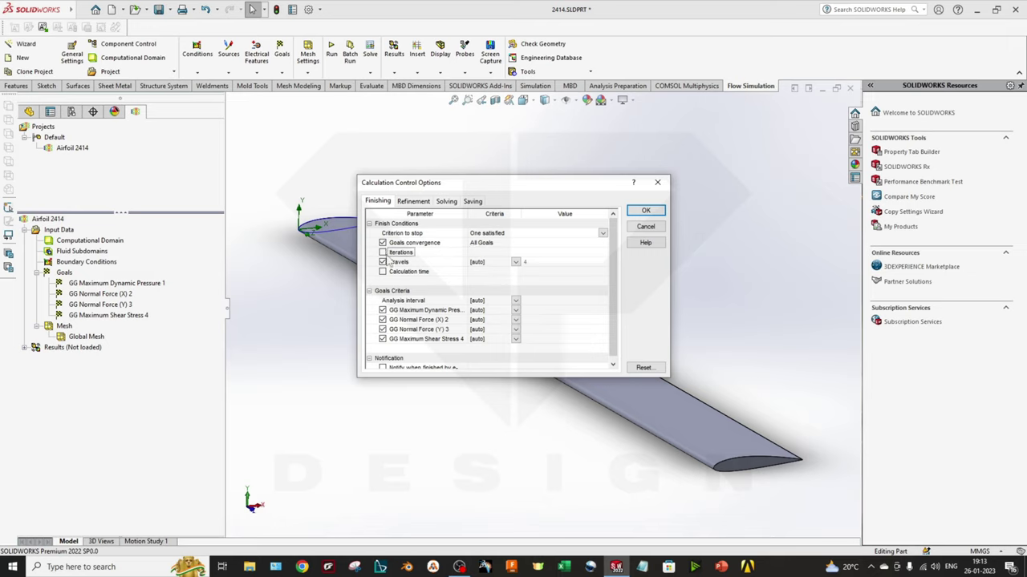
- Keep stopping when one condition is satisfied and enable a 36000 s calculation time limit
click(432, 235)
click(603, 234)
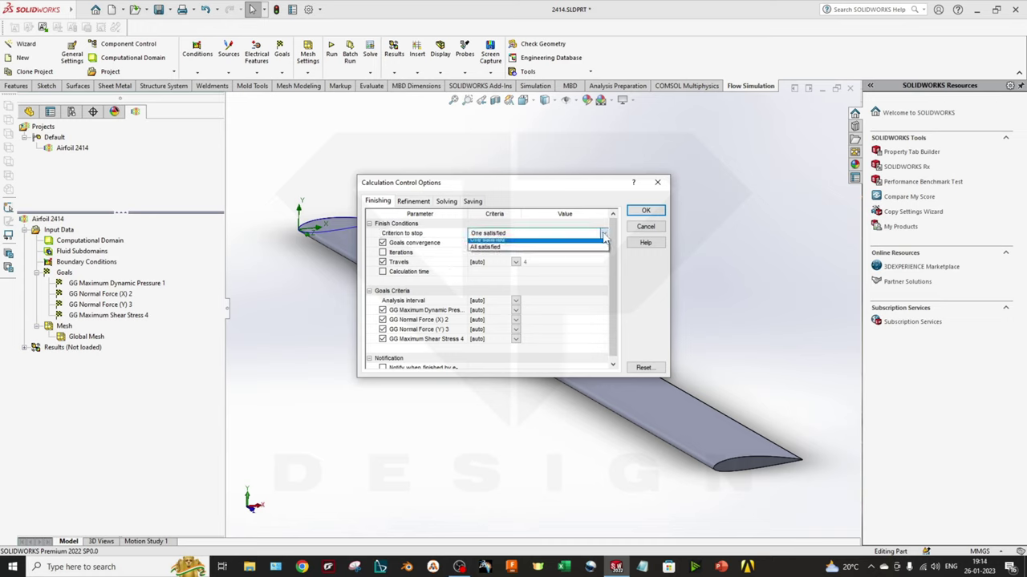
click(442, 260)
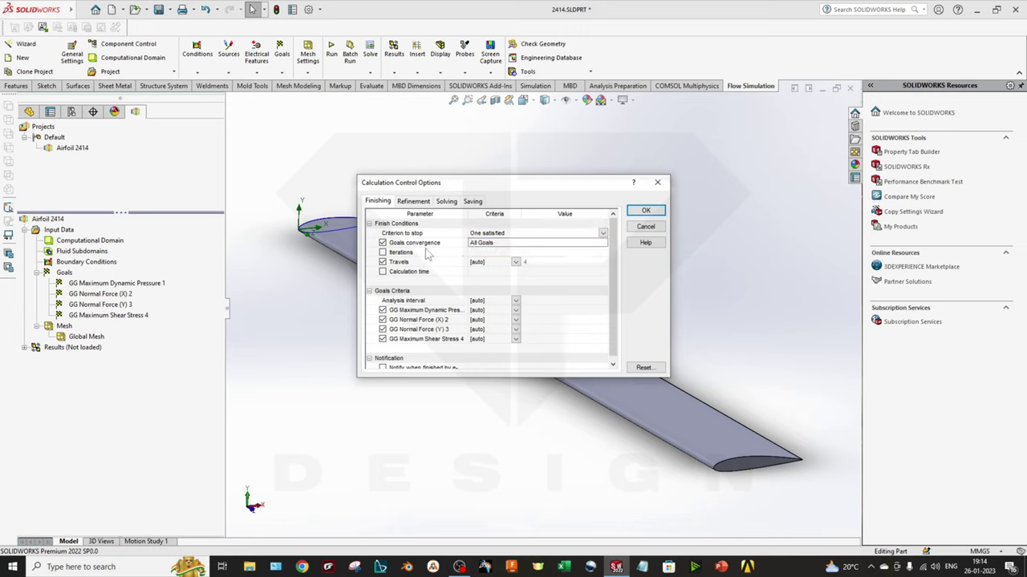
click(382, 272)
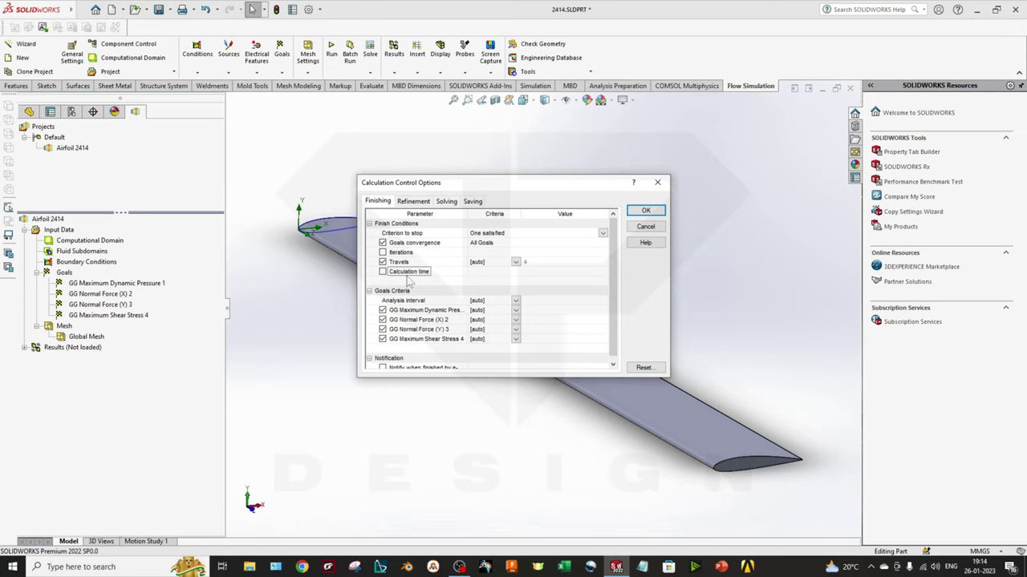
click(413, 202)
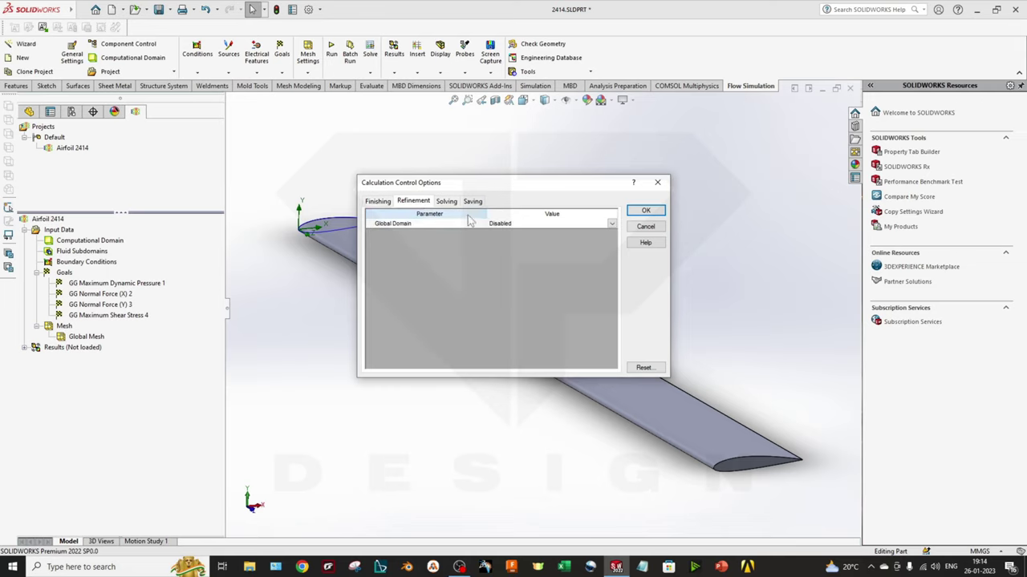
- Review the Solver and Saving settings, leaving the time step scale factor off
click(446, 201)
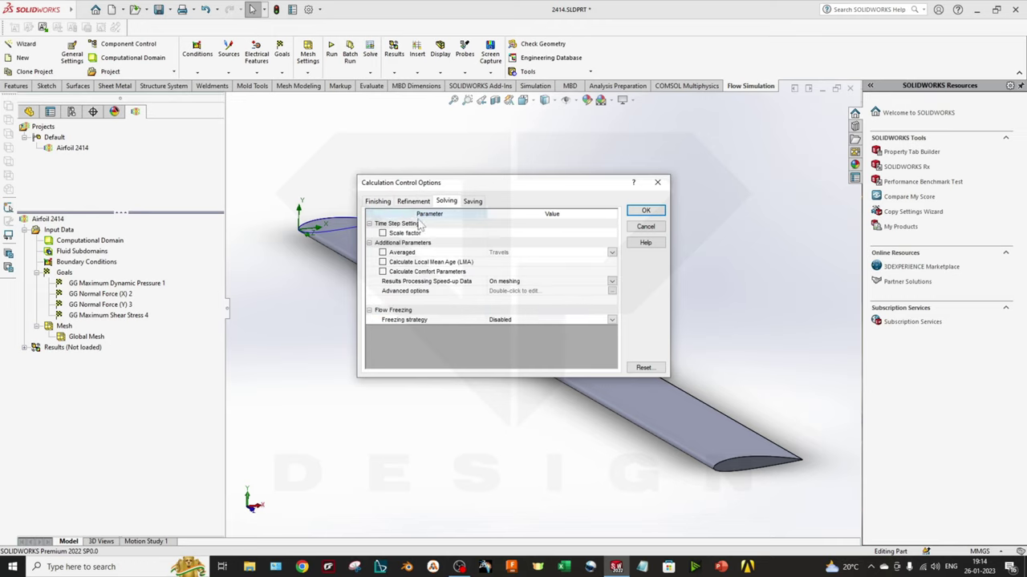
click(383, 233)
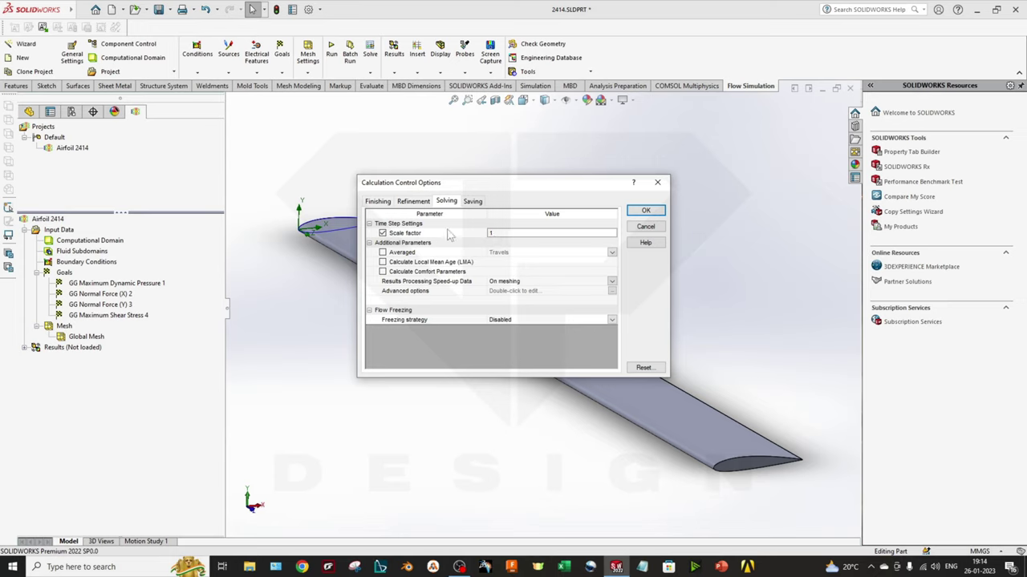
click(383, 232)
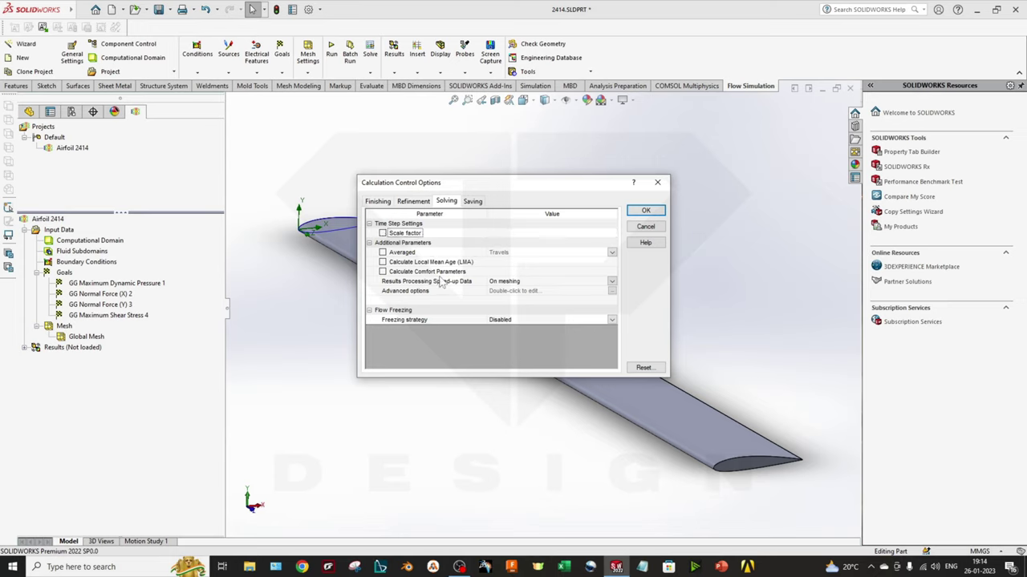
click(413, 245)
click(472, 202)
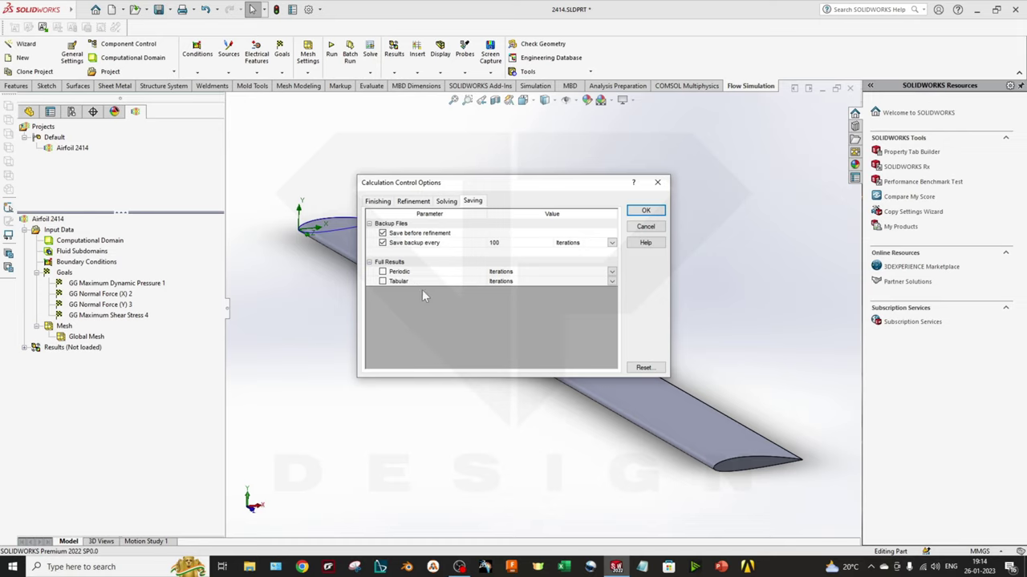
- Check the global domain refinement level, review finishing conditions, and accept the options
click(413, 201)
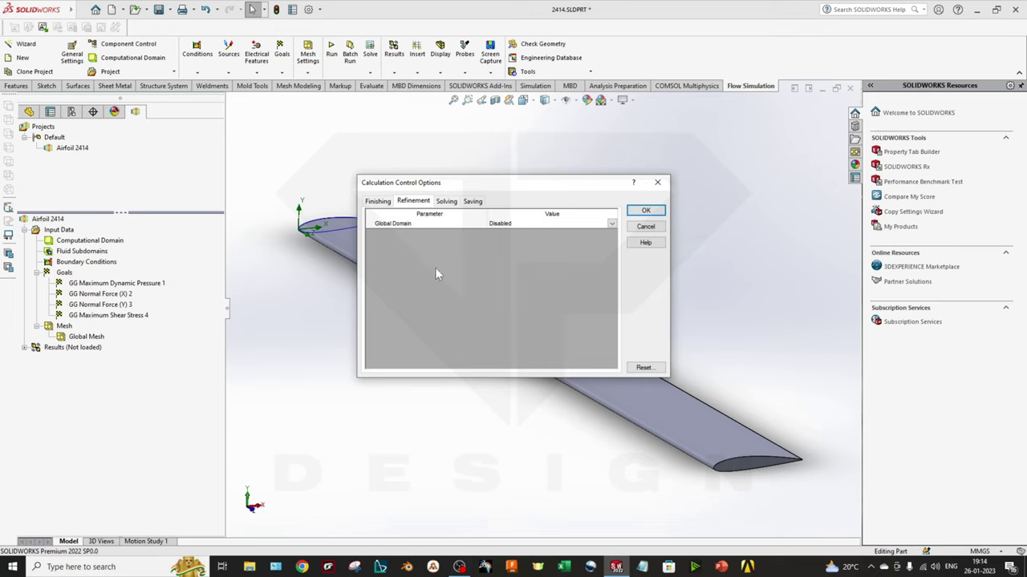
click(535, 228)
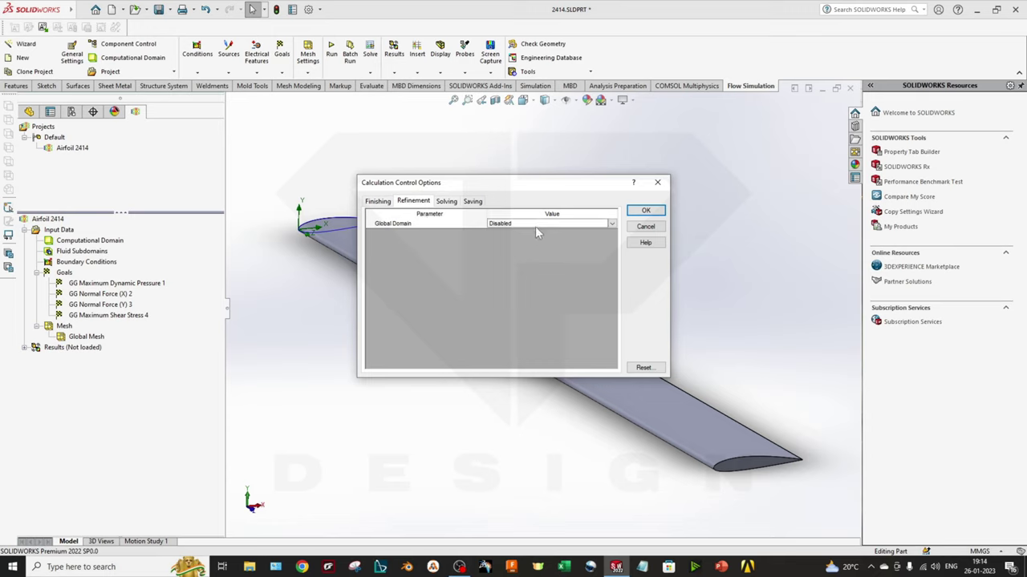
click(612, 224)
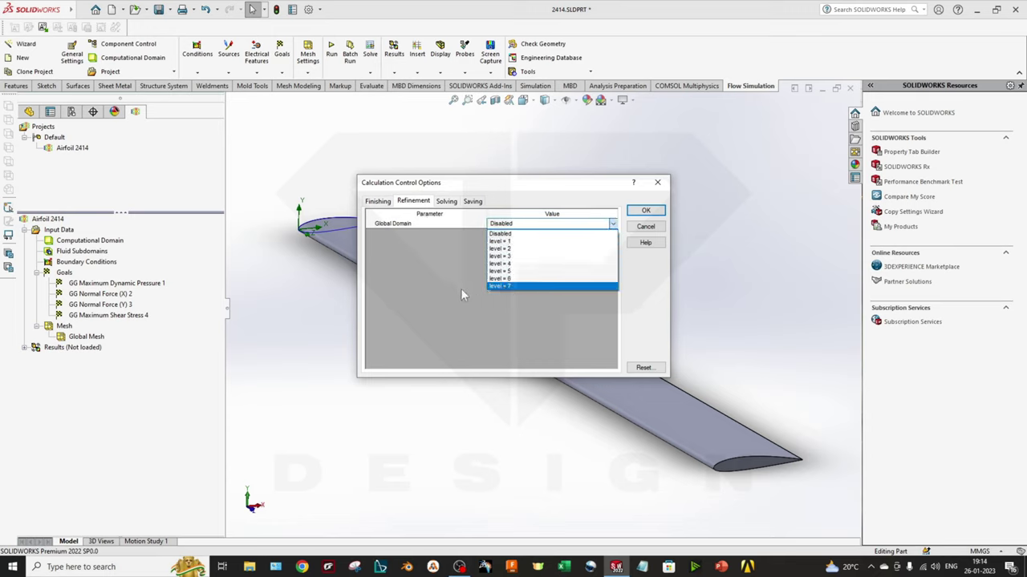
click(404, 212)
click(378, 202)
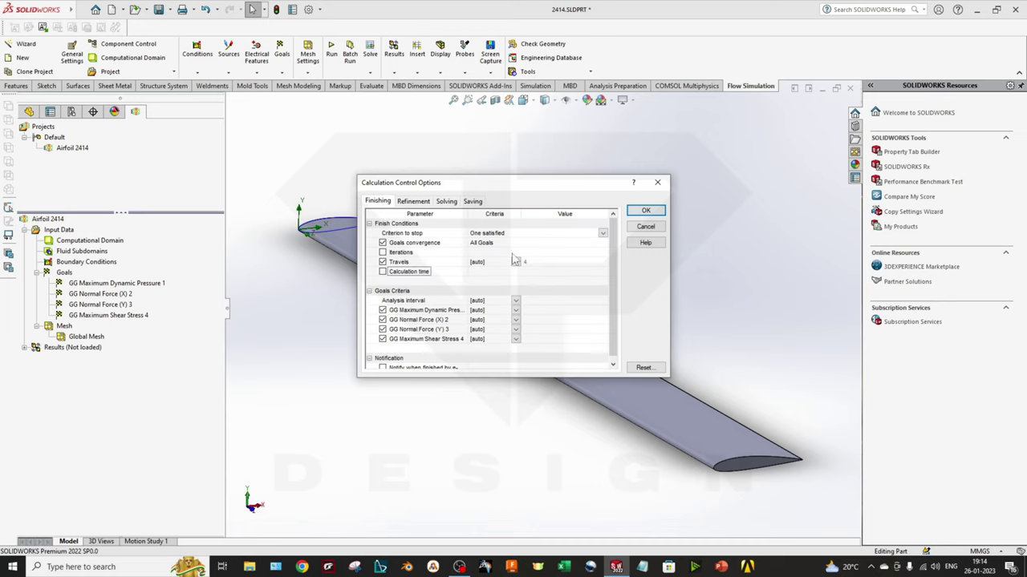
scroll(477, 292, down, 1)
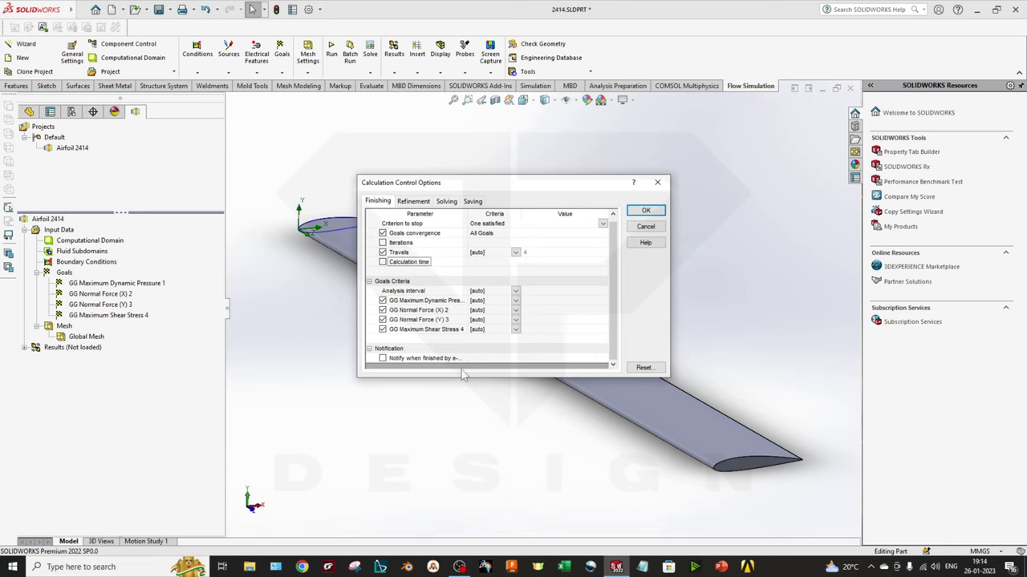
click(646, 211)
key(f)
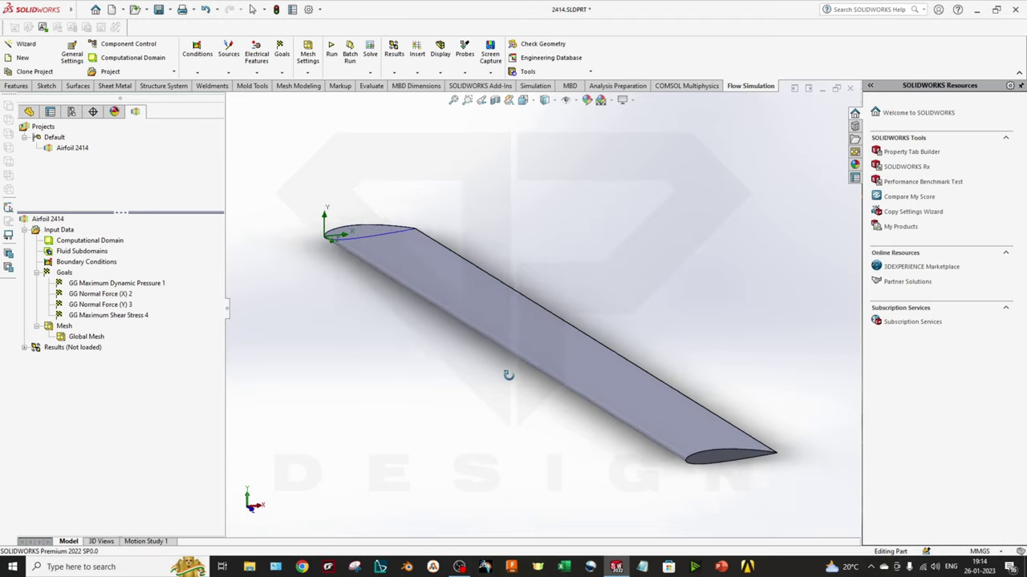
- Recheck Calculation Control Options without changes, then run a new calculation for Airfoil 2414
right_click(65, 232)
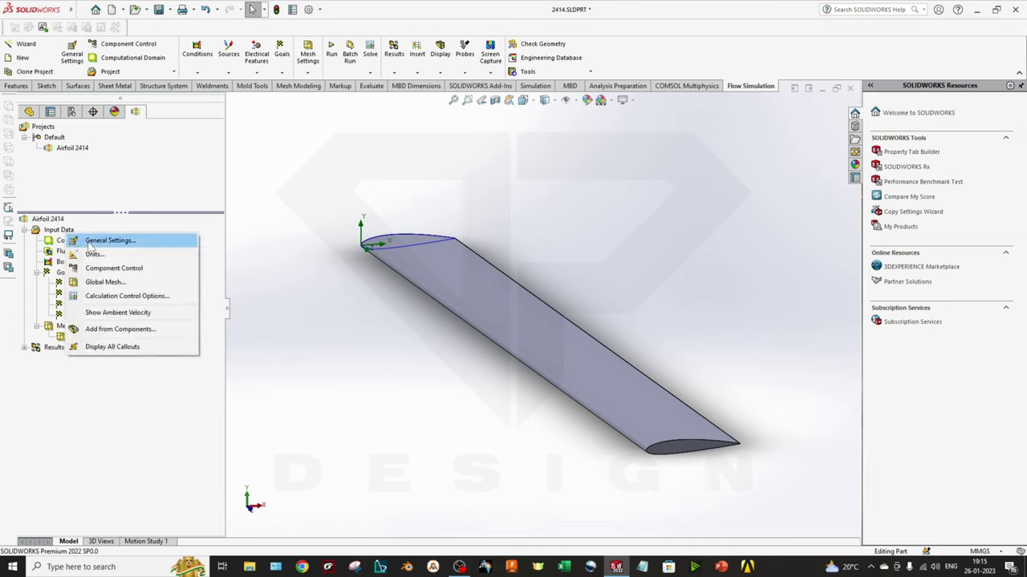
click(140, 296)
click(399, 253)
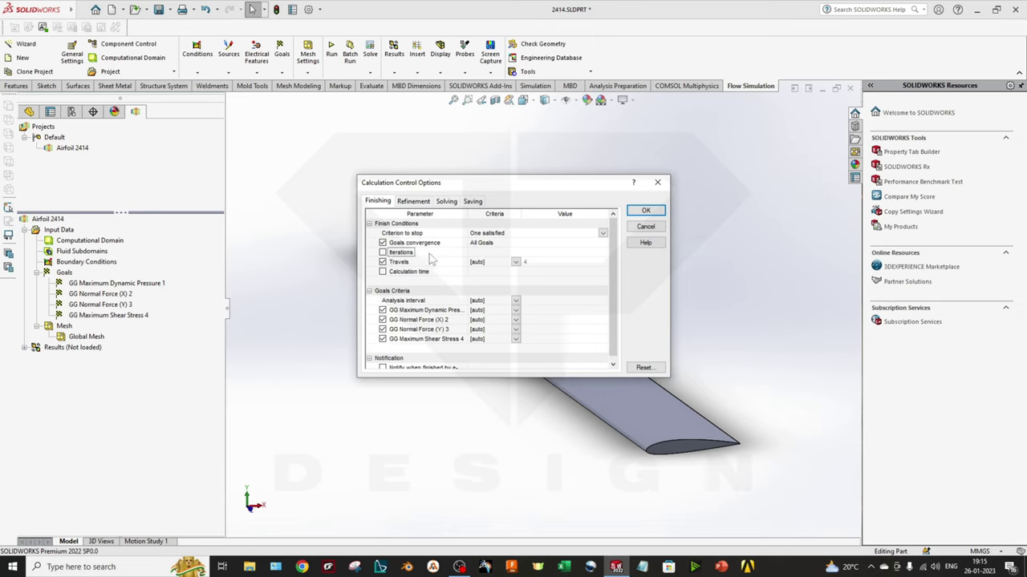
click(645, 227)
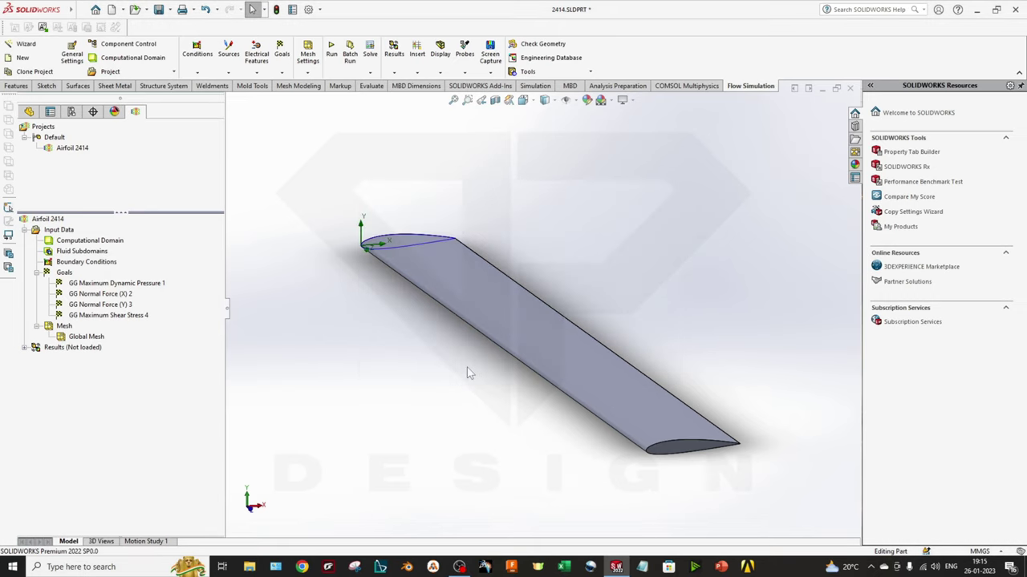
click(331, 51)
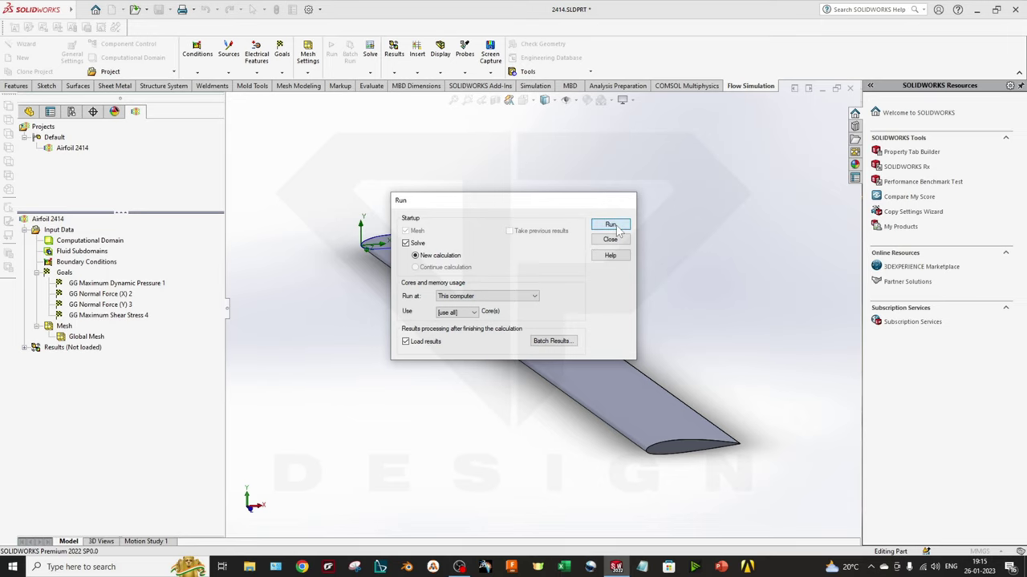
click(624, 200)
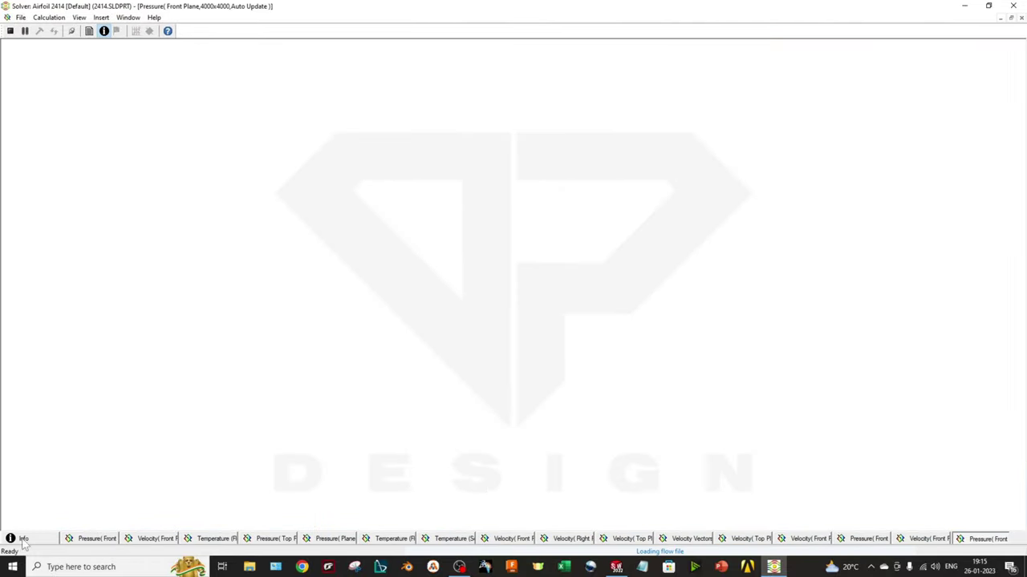
- Glance at the pressure and velocity previews, then inspect fluid cells contacting solids and travels in Info
click(97, 541)
click(157, 539)
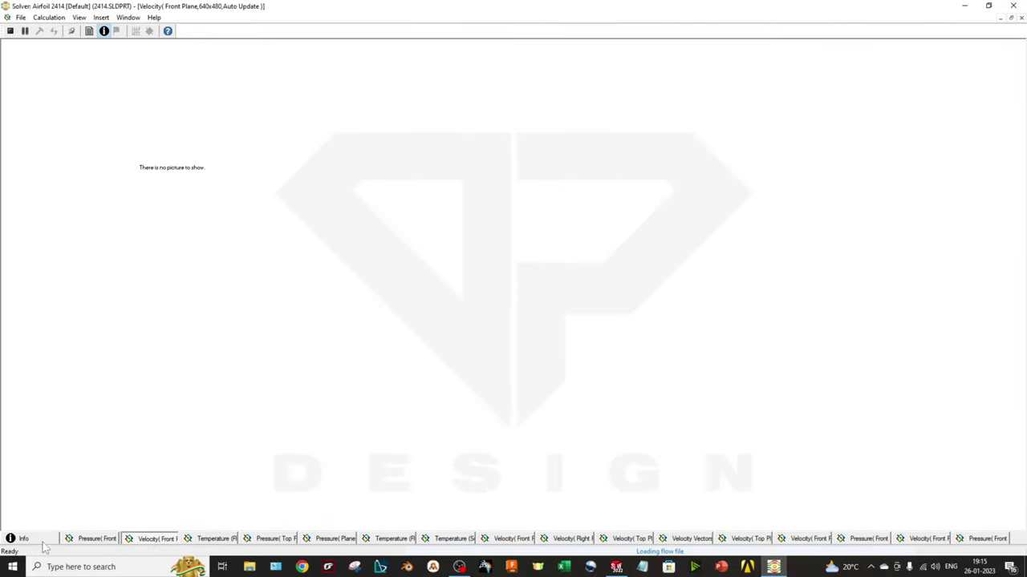
click(24, 539)
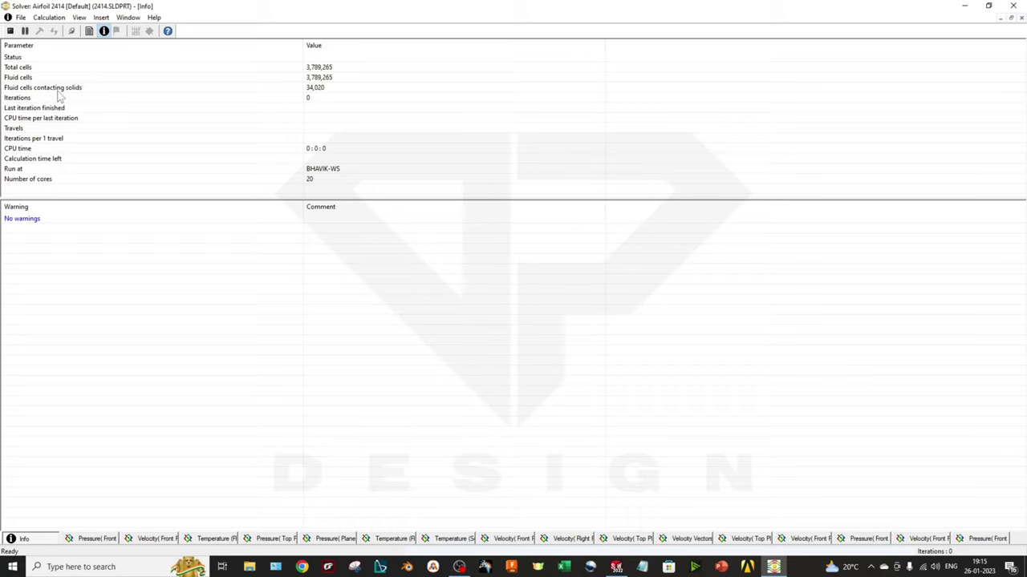
click(327, 91)
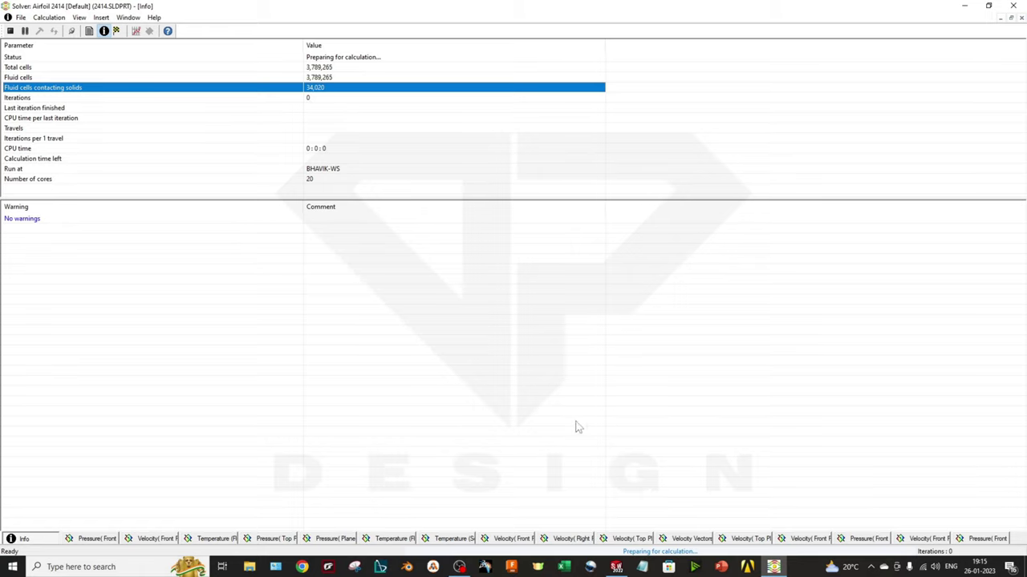
click(248, 130)
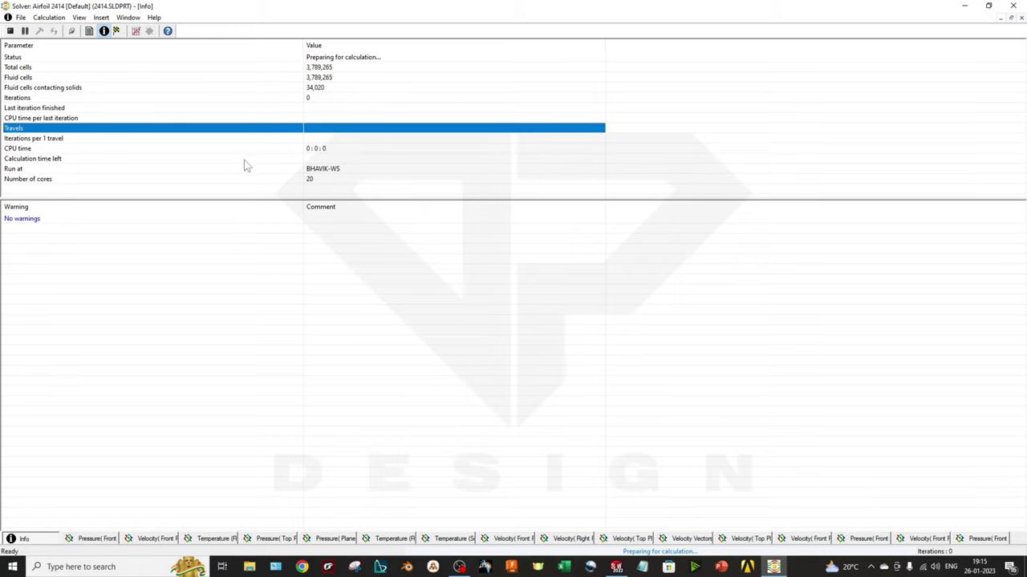
click(616, 567)
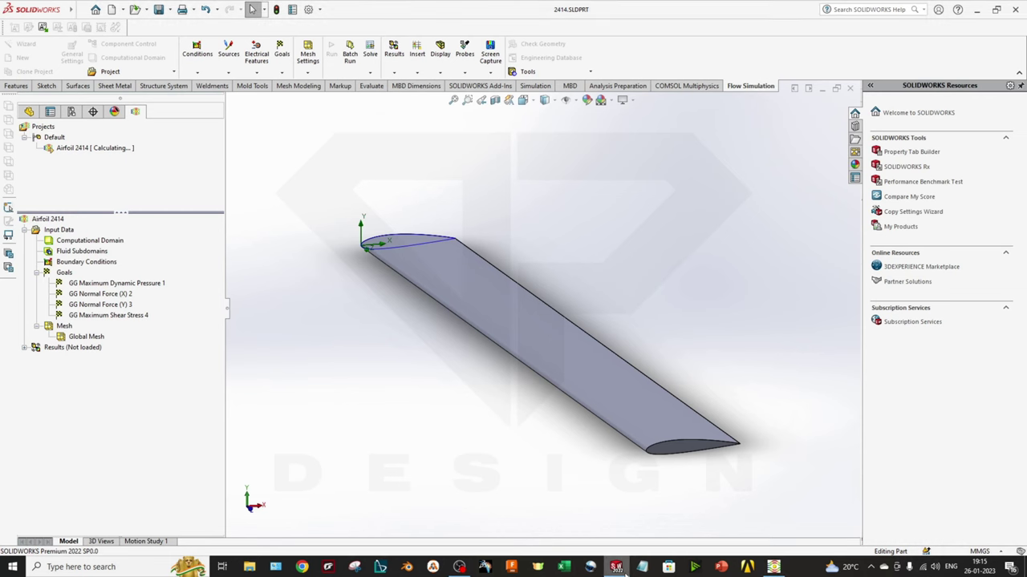
click(773, 567)
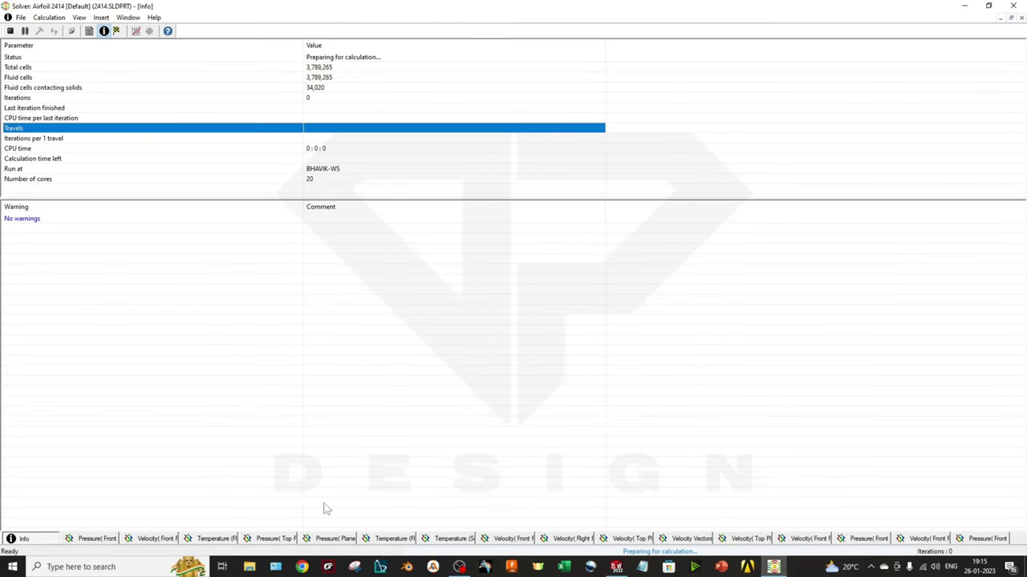
- Cycle through top-plane, front-plane, Plane3 and temperature previews, then check solver status and host machine
click(272, 539)
click(92, 539)
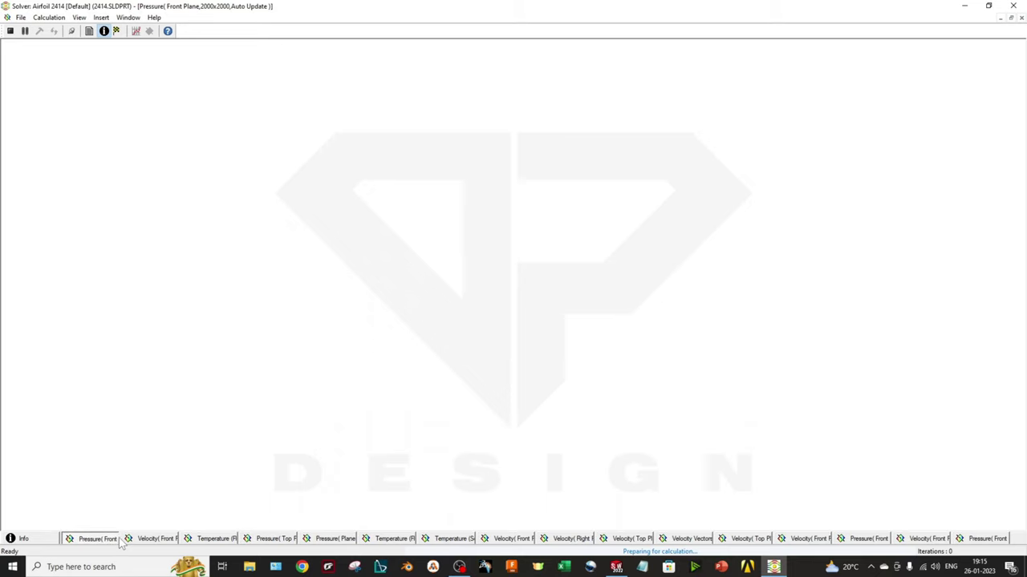
click(155, 539)
click(32, 542)
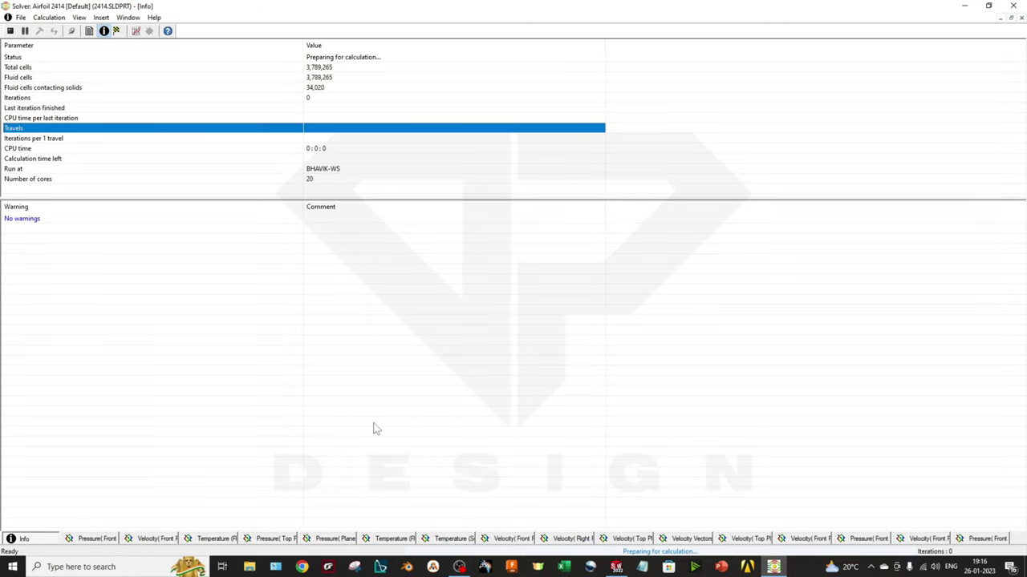
click(328, 540)
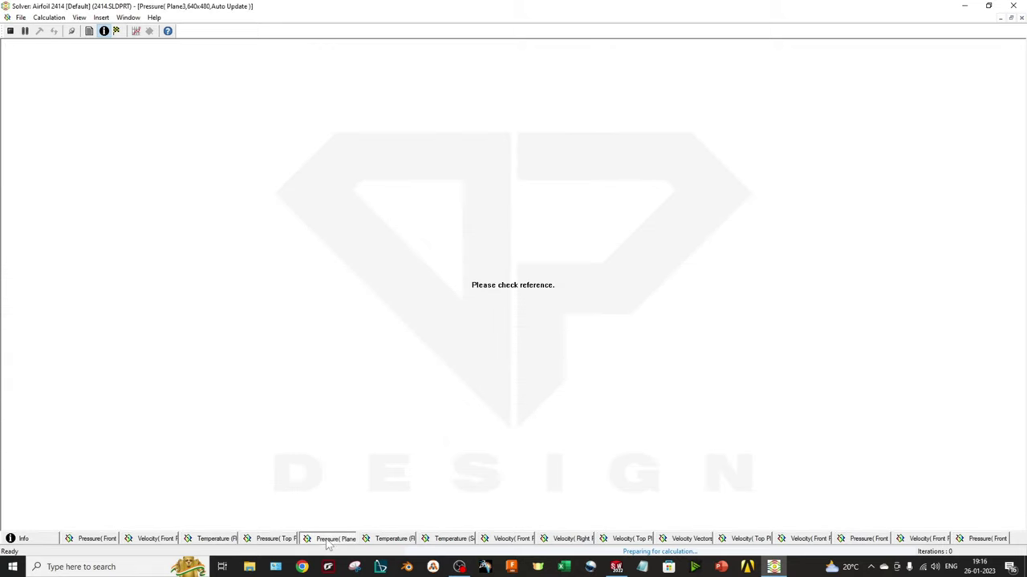
click(229, 541)
click(158, 539)
click(96, 539)
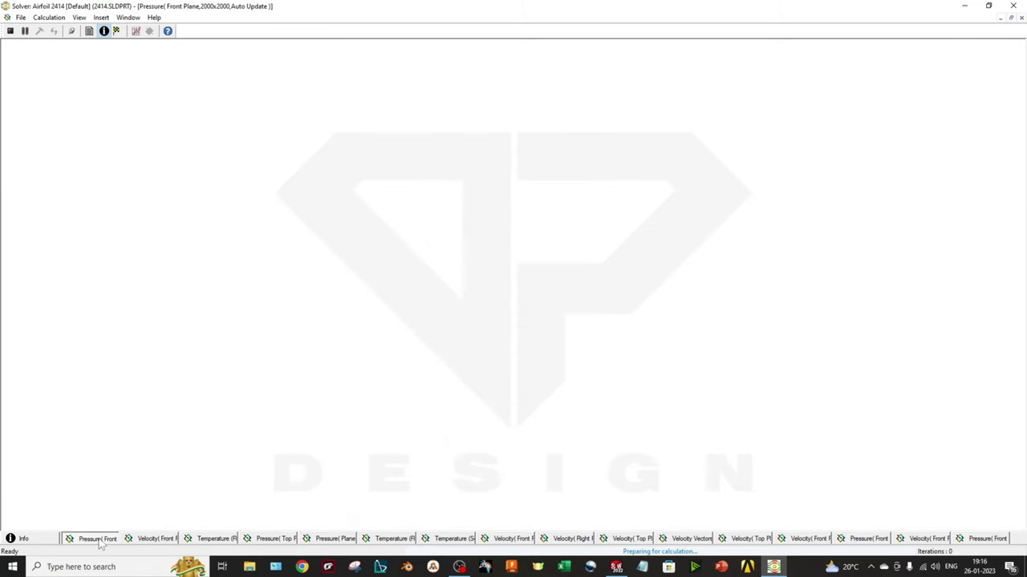
click(145, 540)
click(32, 540)
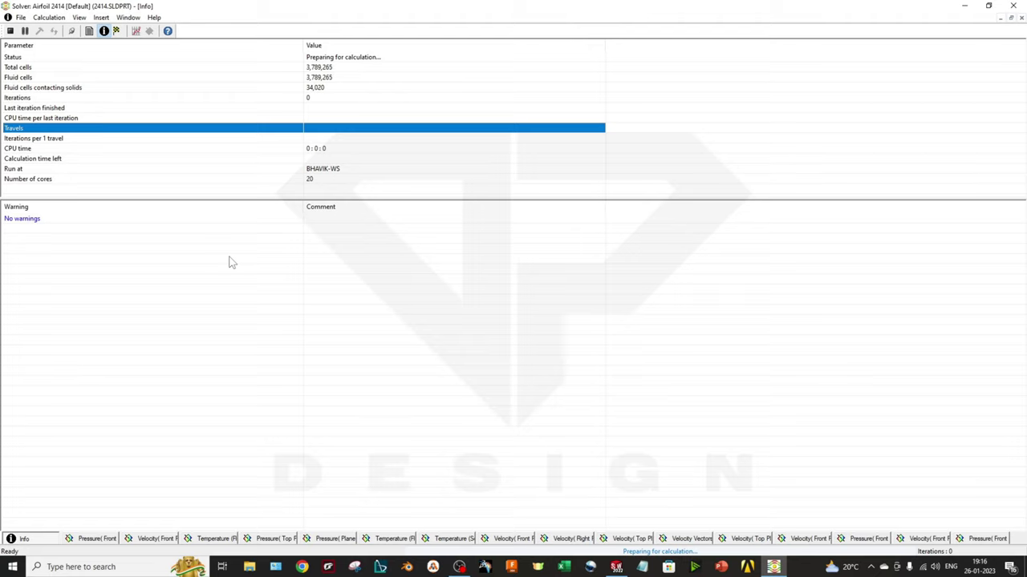
click(330, 59)
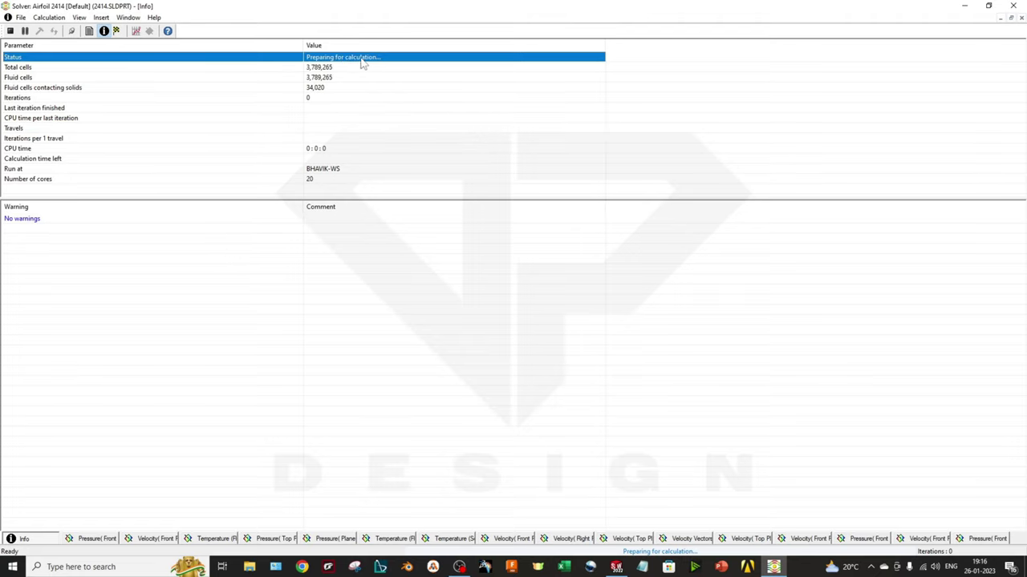
click(420, 172)
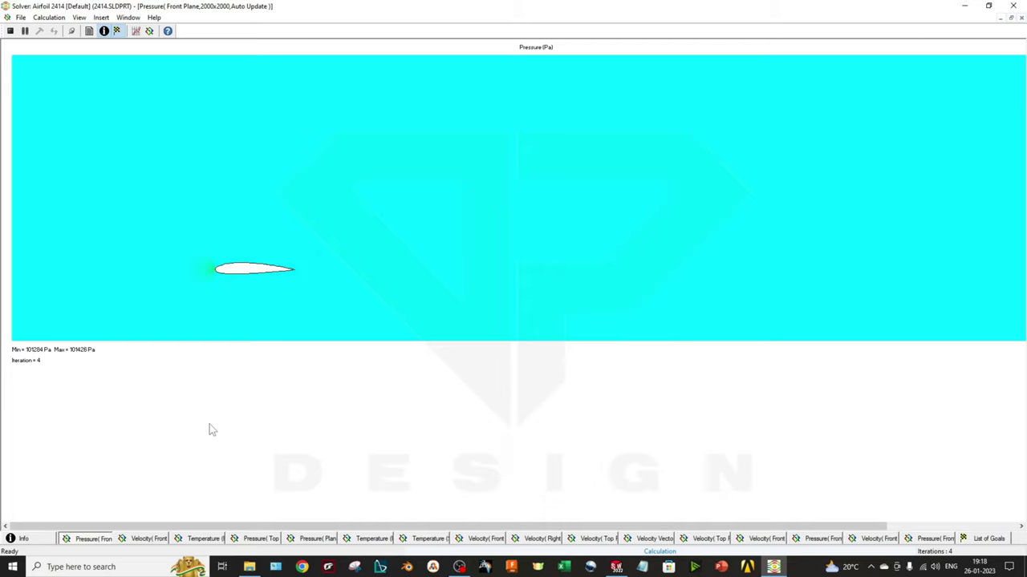
- Cycle through the velocity, temperature and pressure previews, ending on the Front Plane velocity contour
click(146, 539)
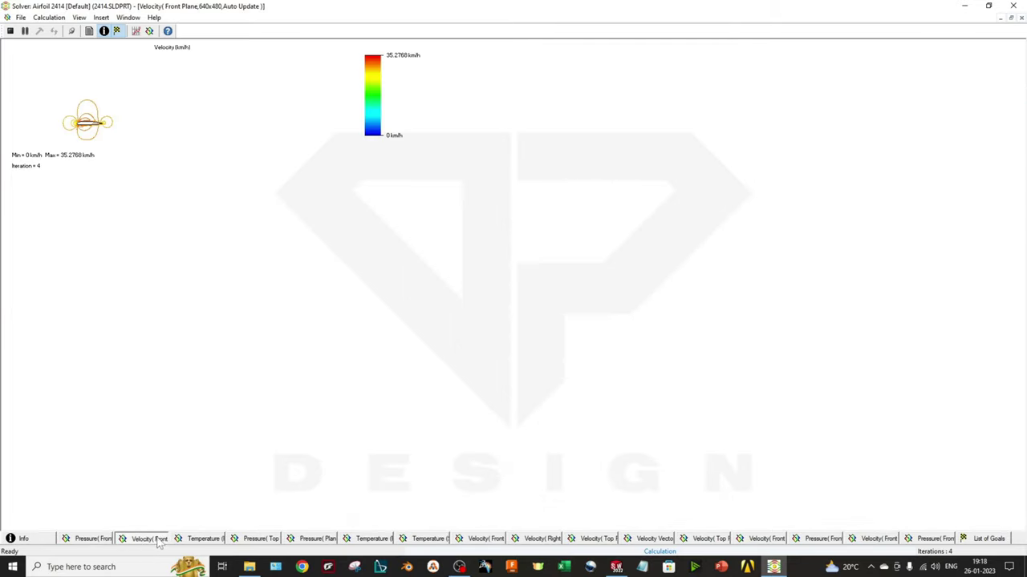
click(183, 540)
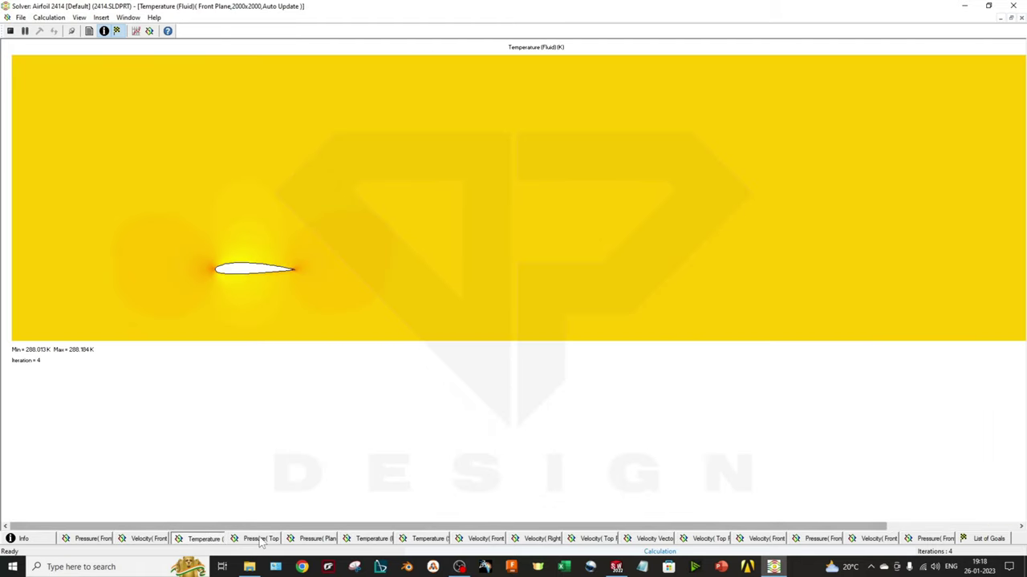
click(260, 540)
click(317, 539)
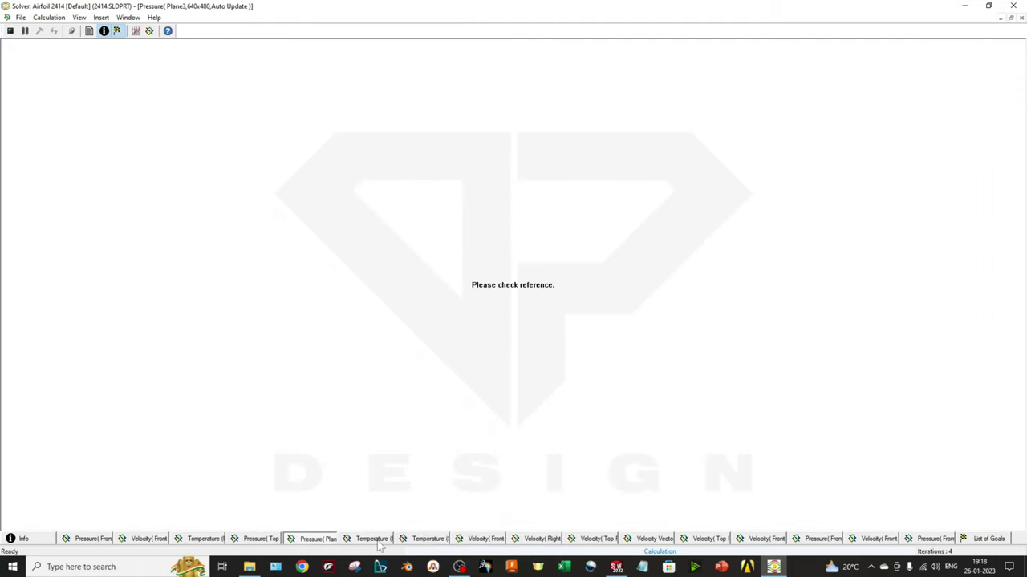
click(373, 539)
click(425, 540)
click(484, 540)
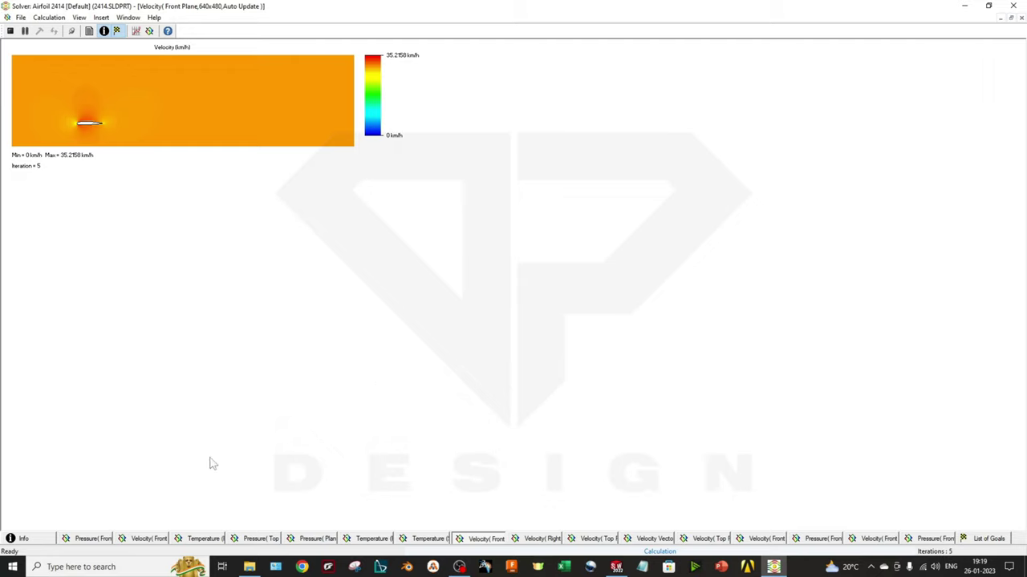
- In preview settings, keep Front Plane as the plane and the automatic min/max range
click(149, 31)
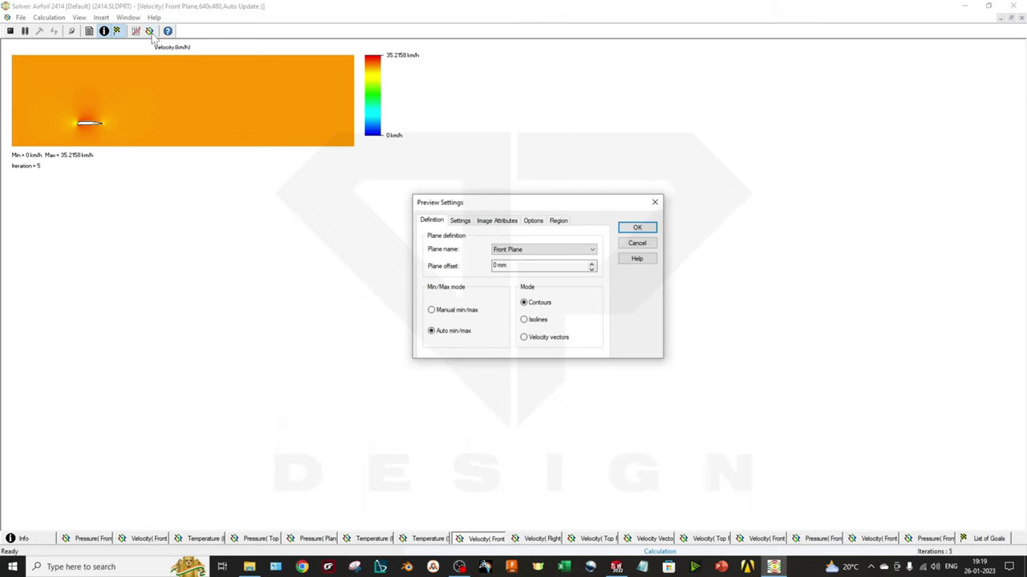
click(518, 249)
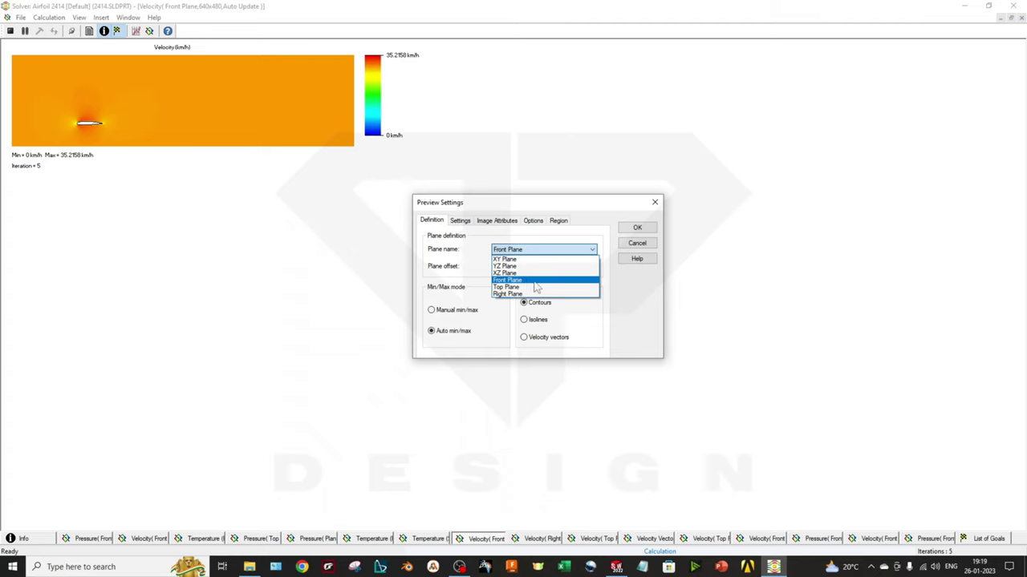
click(534, 281)
click(521, 267)
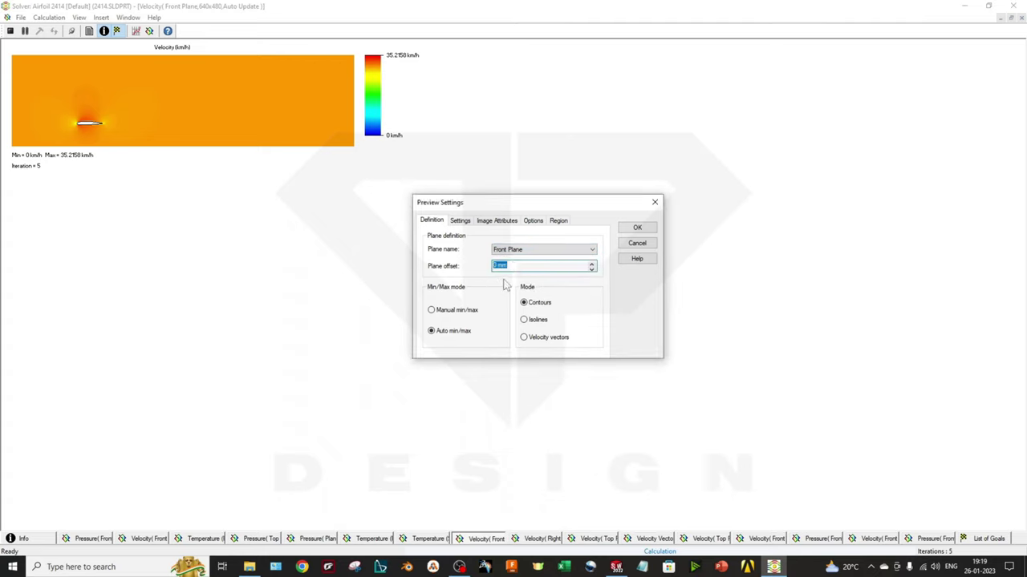
click(432, 311)
click(443, 332)
click(149, 539)
- Set the preview parameter to Velocity and try a custom 400 x 40 image size
click(459, 221)
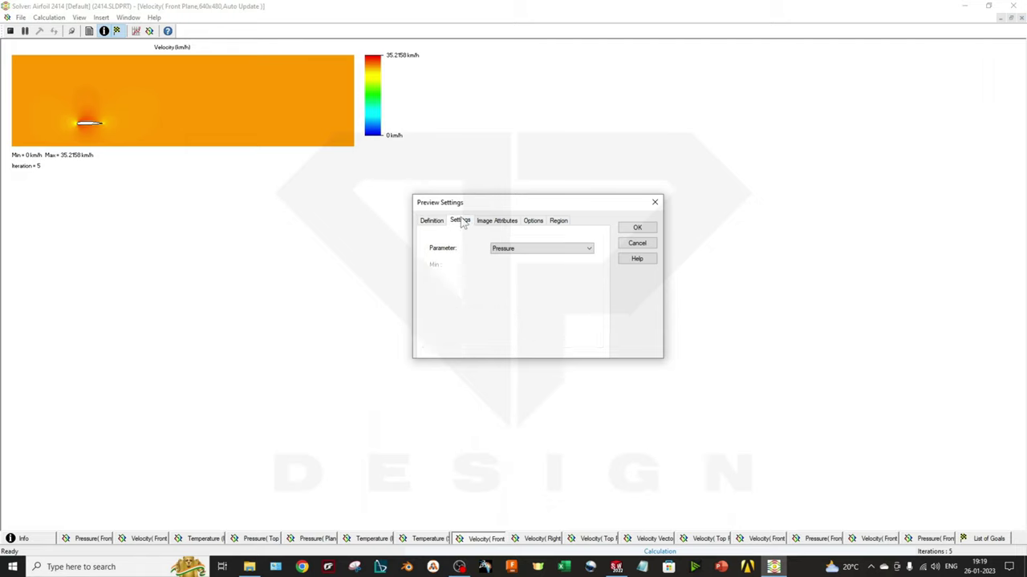
click(500, 250)
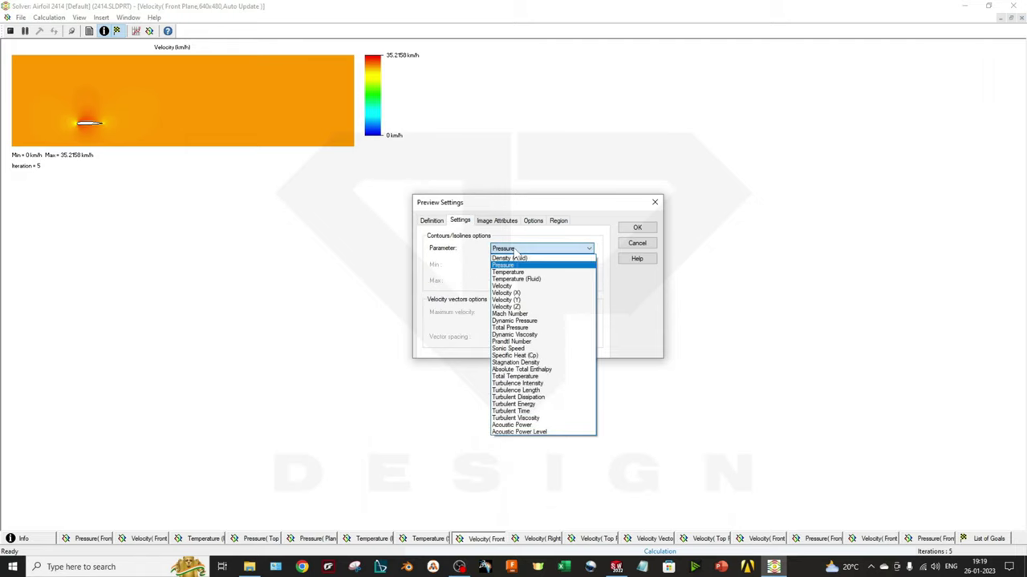
click(524, 287)
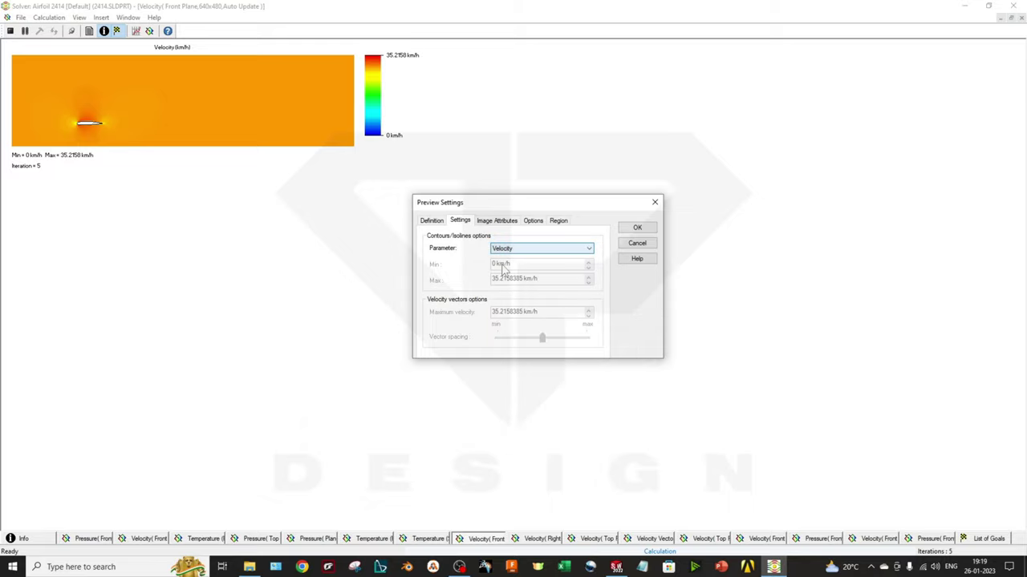
click(509, 221)
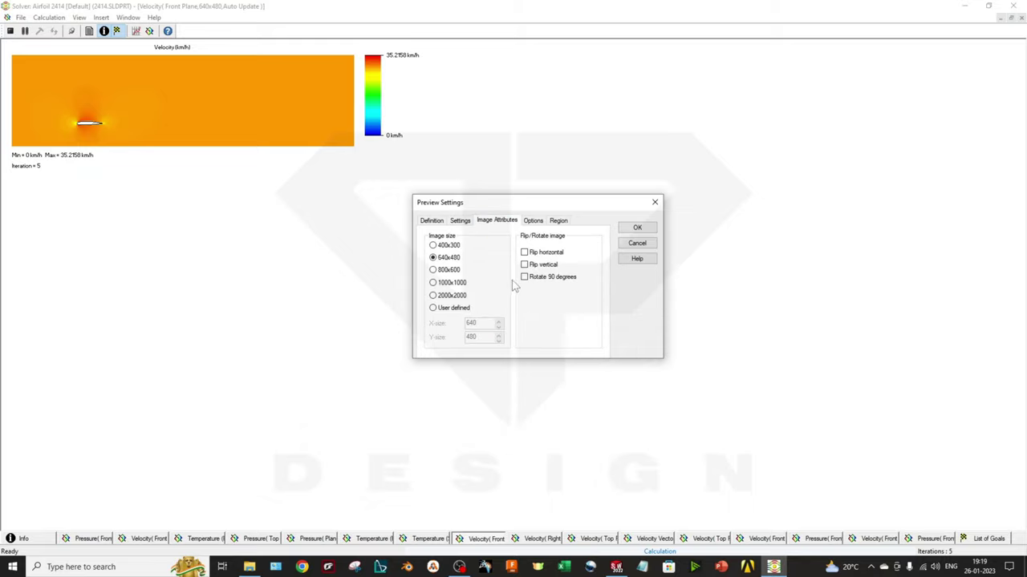
click(459, 300)
click(433, 312)
key(Tab)
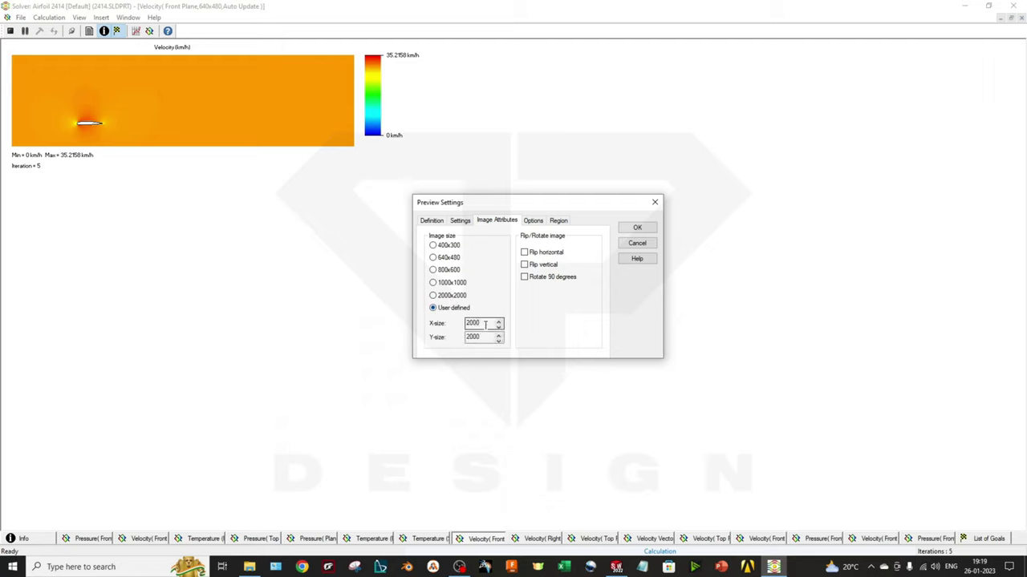
text(400)
key(Tab)
text(40)
- Try image saving and video recording options, review region bounds, then cancel the dialog
click(532, 221)
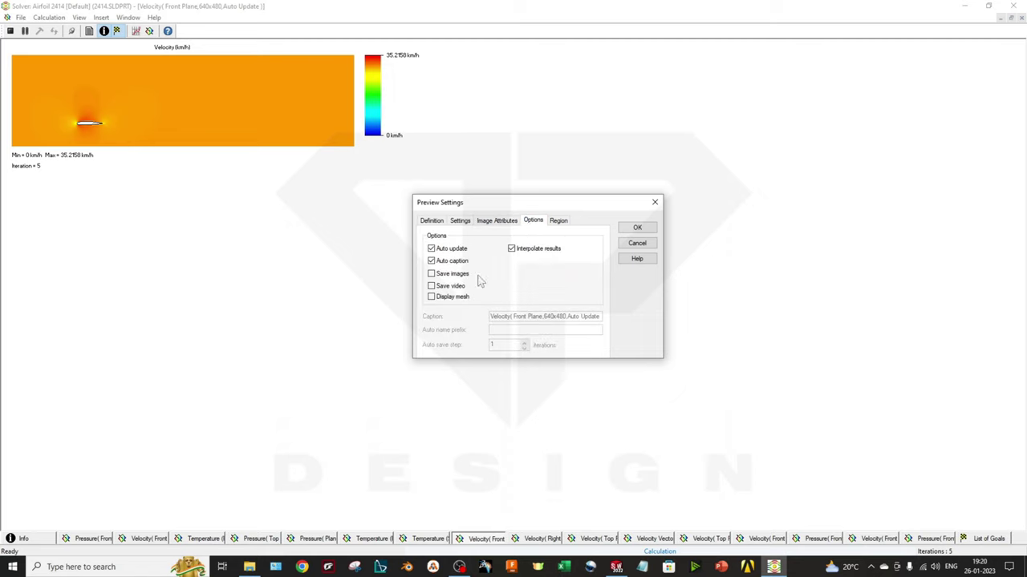
click(431, 273)
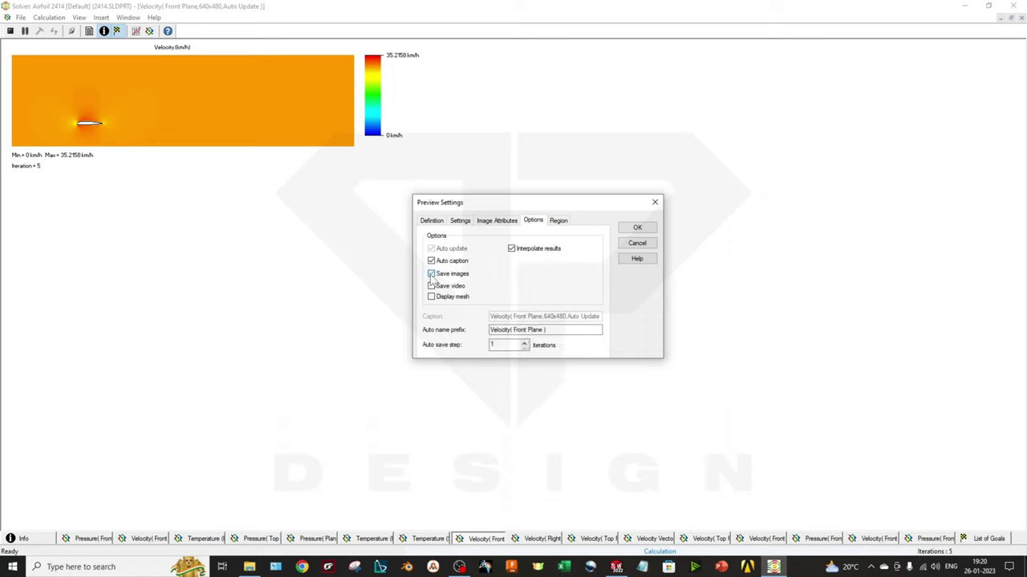
click(431, 273)
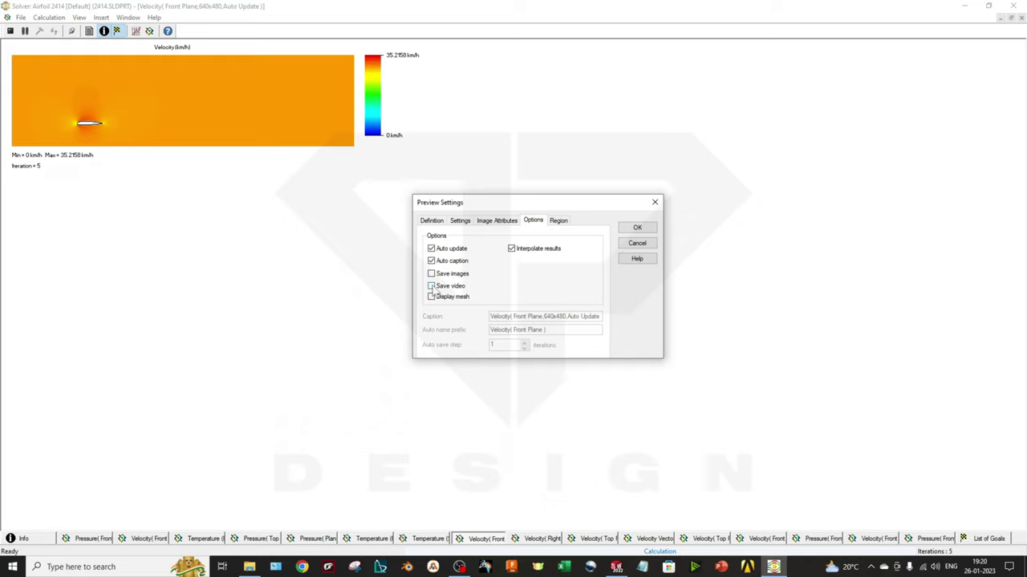
click(431, 286)
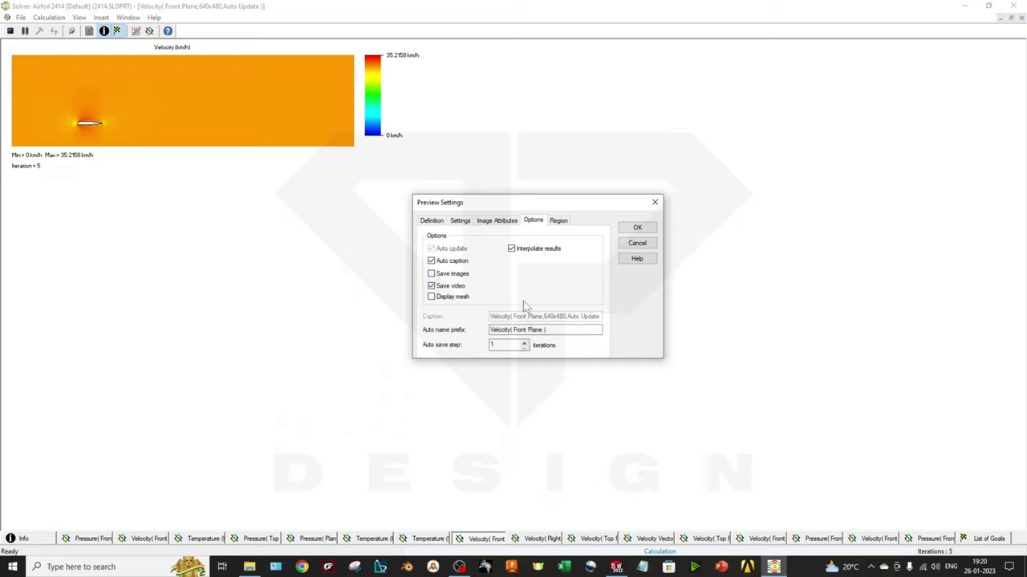
click(559, 223)
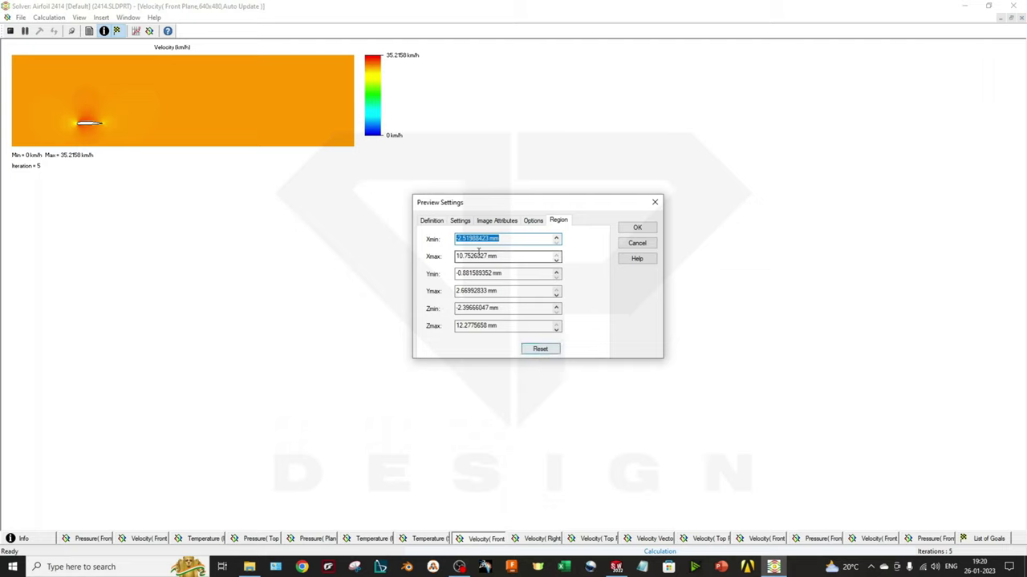
click(495, 221)
click(457, 223)
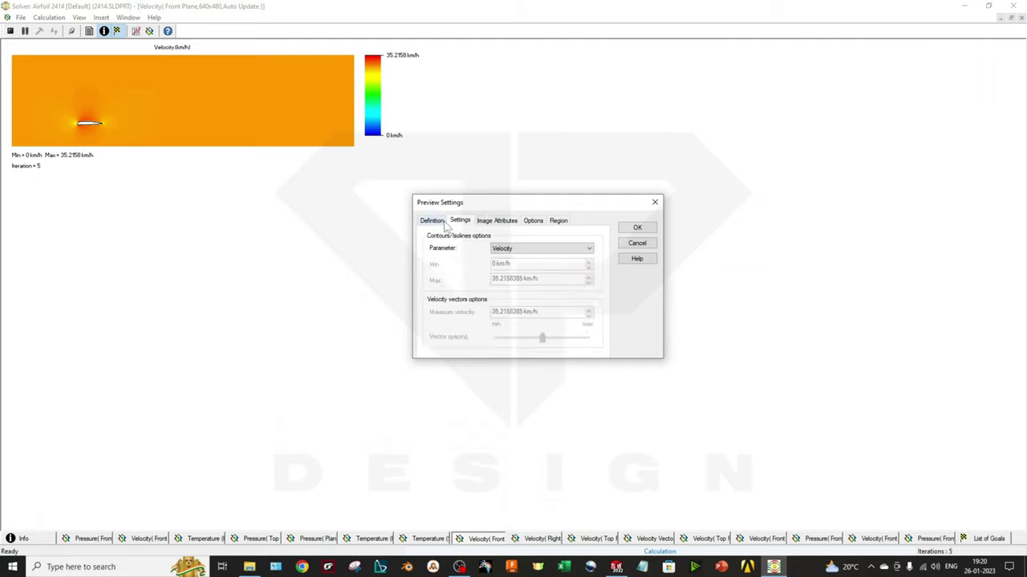
click(433, 222)
click(507, 222)
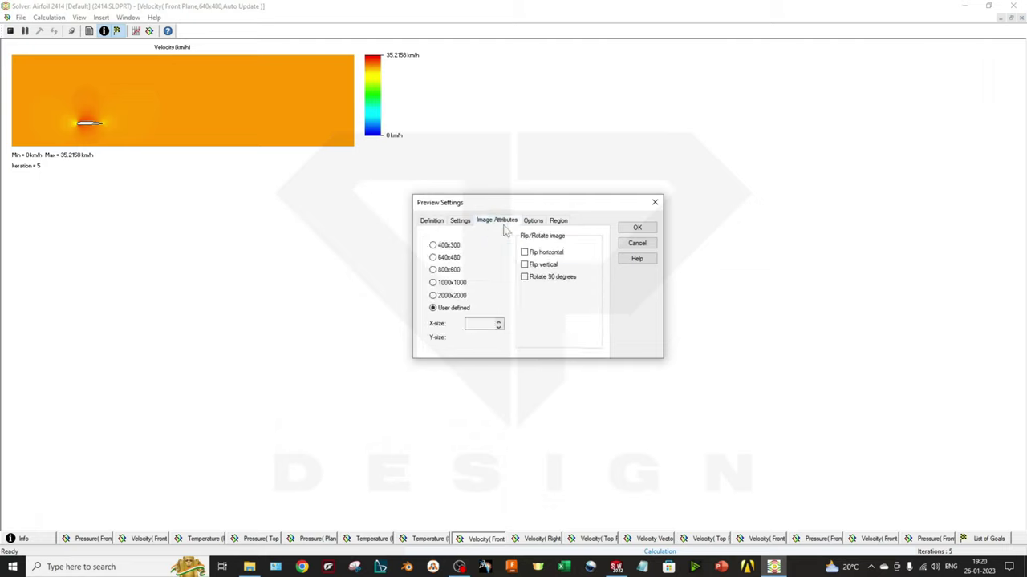
click(459, 221)
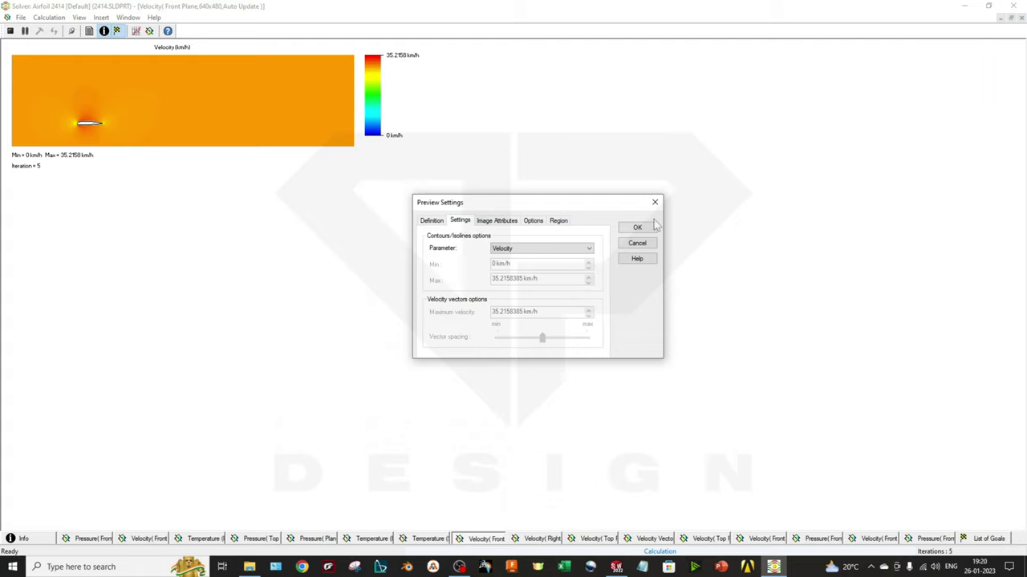
click(643, 244)
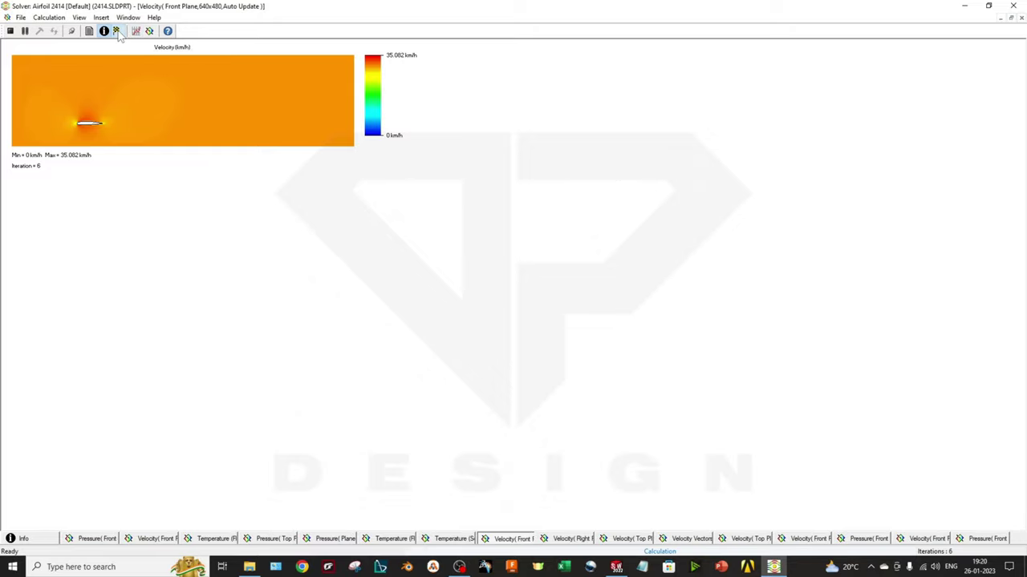
- Show the List of Goals, review the four goal rows, and insert a new goal plot
click(116, 32)
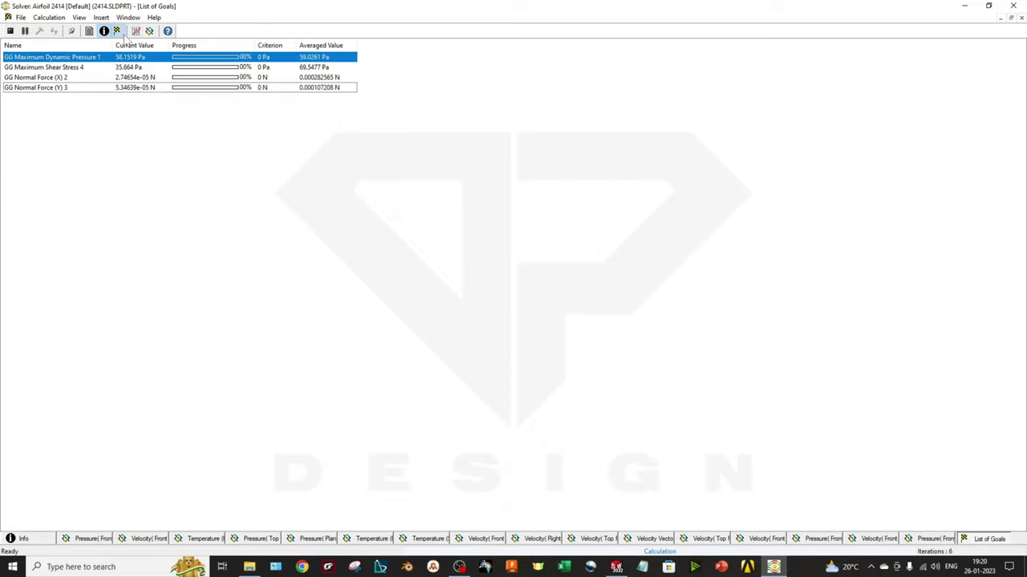
click(222, 91)
click(255, 77)
click(235, 69)
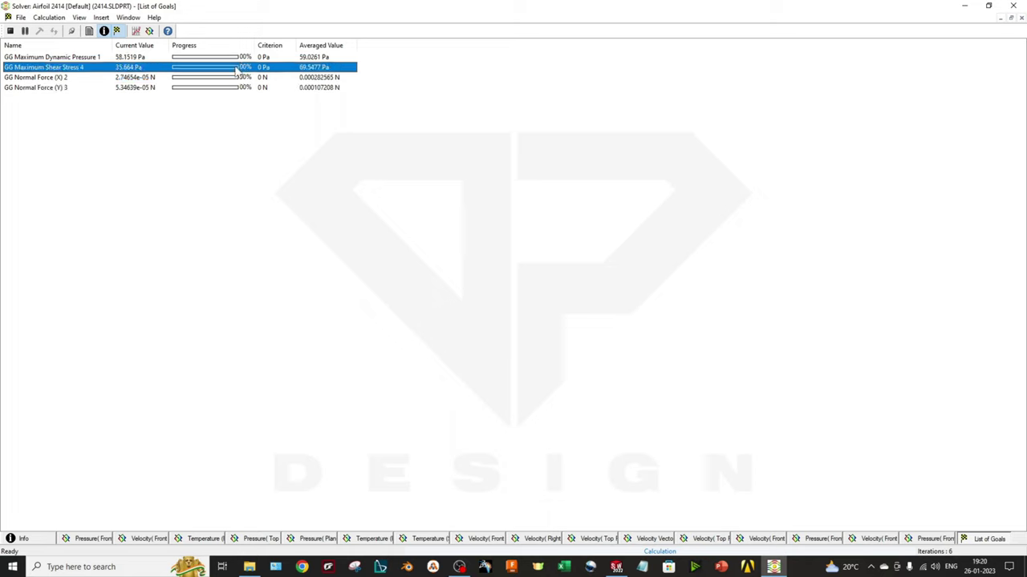
click(237, 58)
click(250, 88)
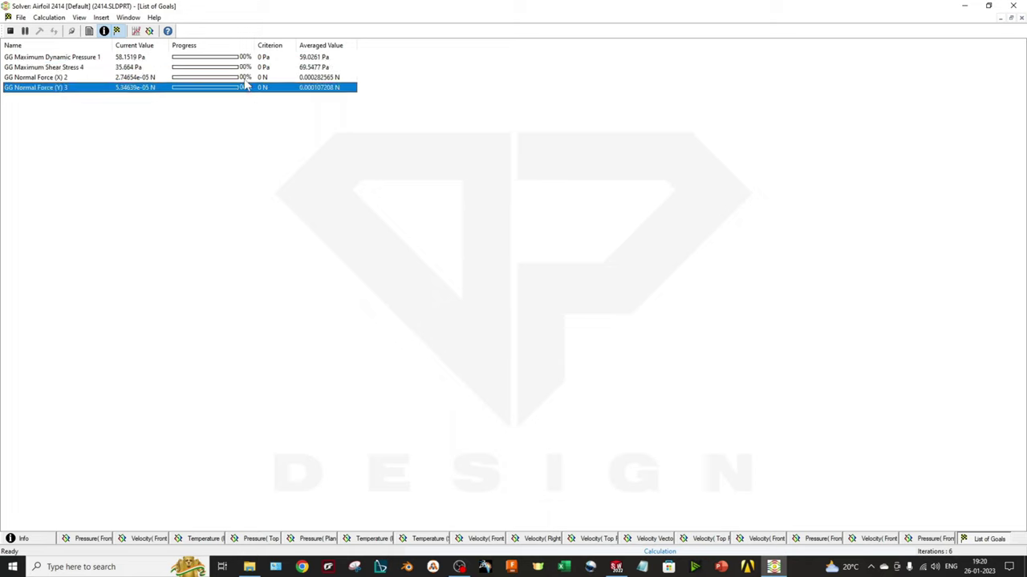
click(247, 77)
click(246, 67)
click(245, 58)
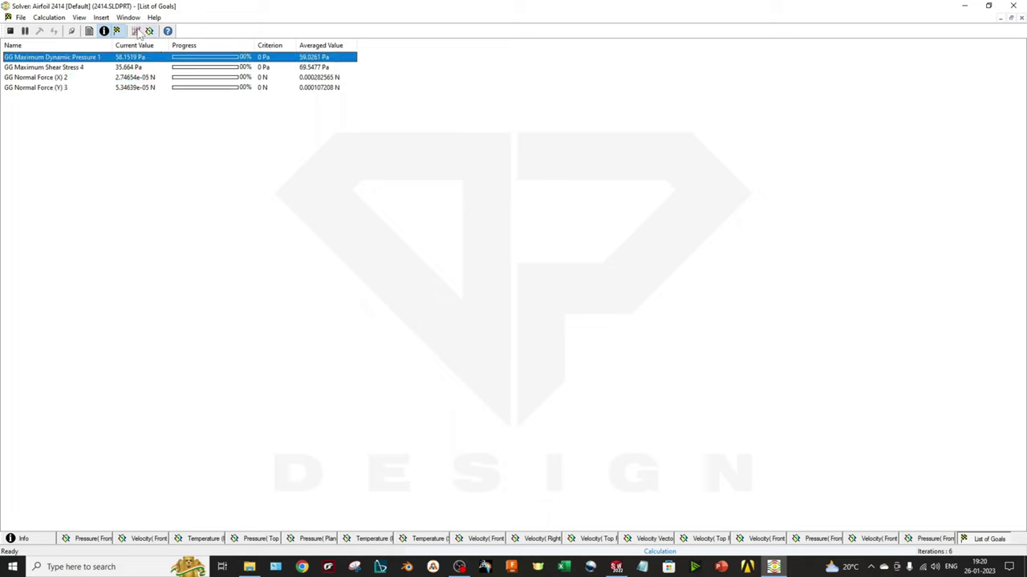
click(135, 30)
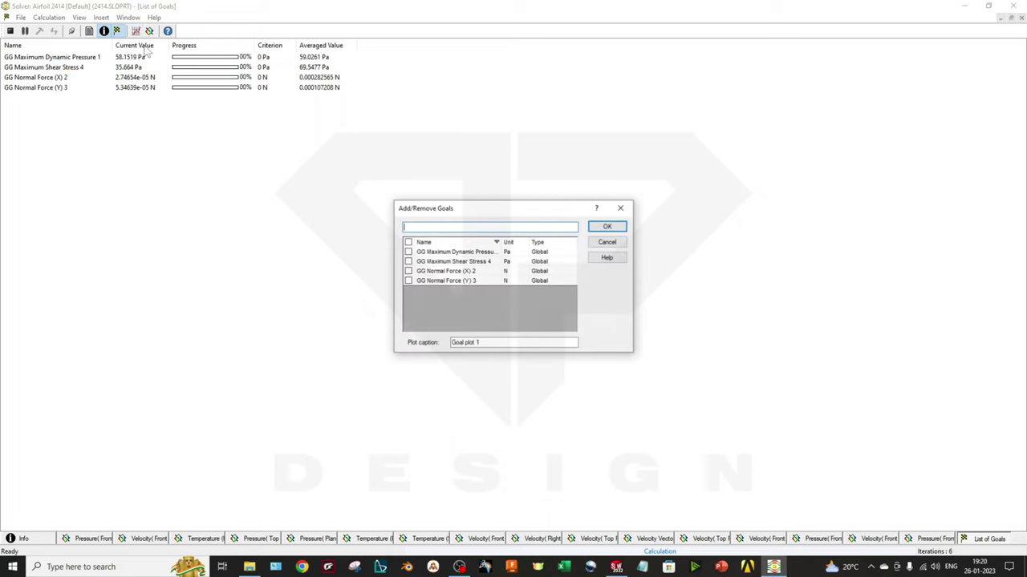
- Check Maximum Dynamic Pressure 1, Maximum Shear Stress 4, Normal Force X 2 and Y 3, then confirm
click(408, 251)
click(410, 262)
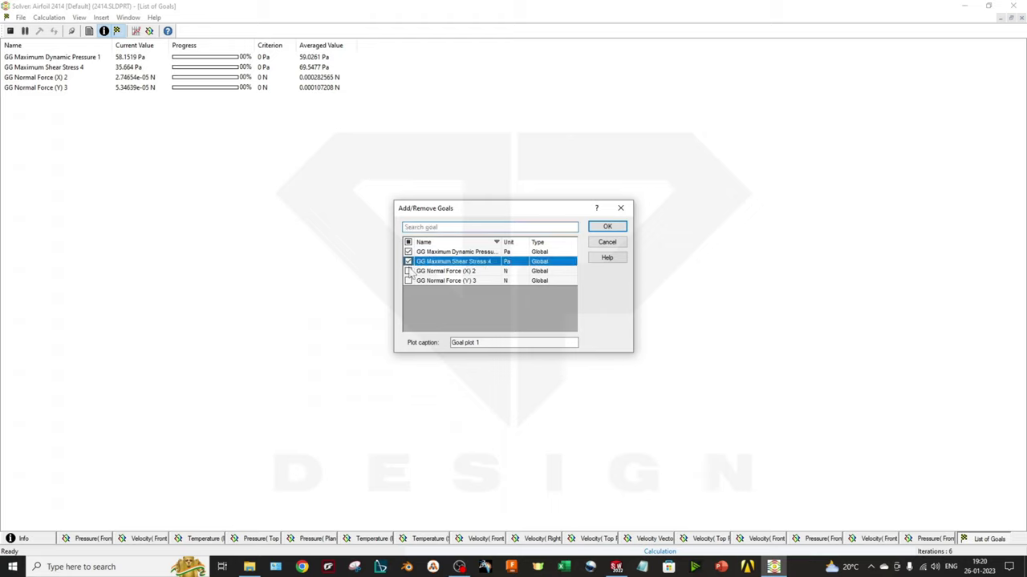
click(408, 271)
click(408, 281)
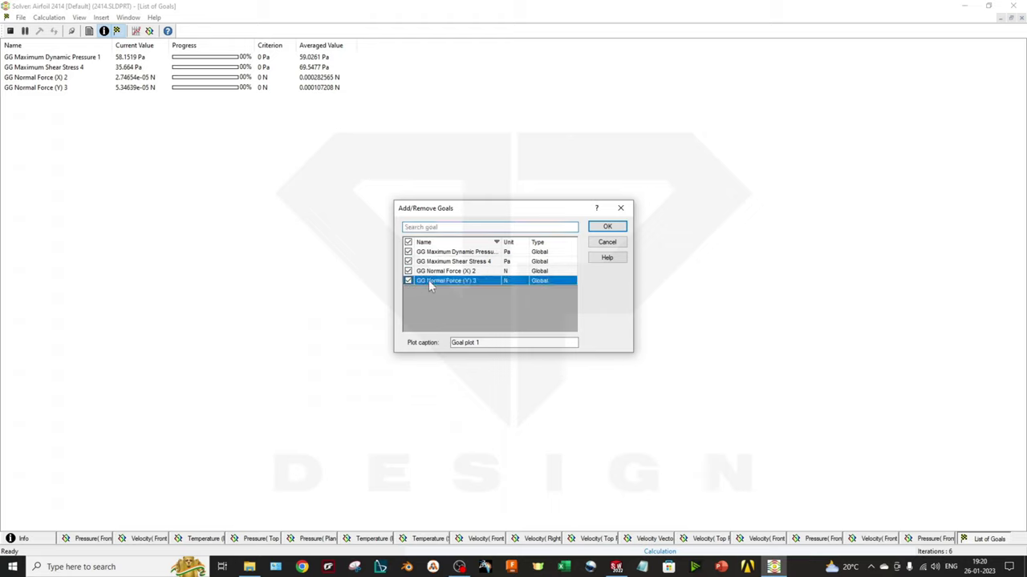
click(605, 230)
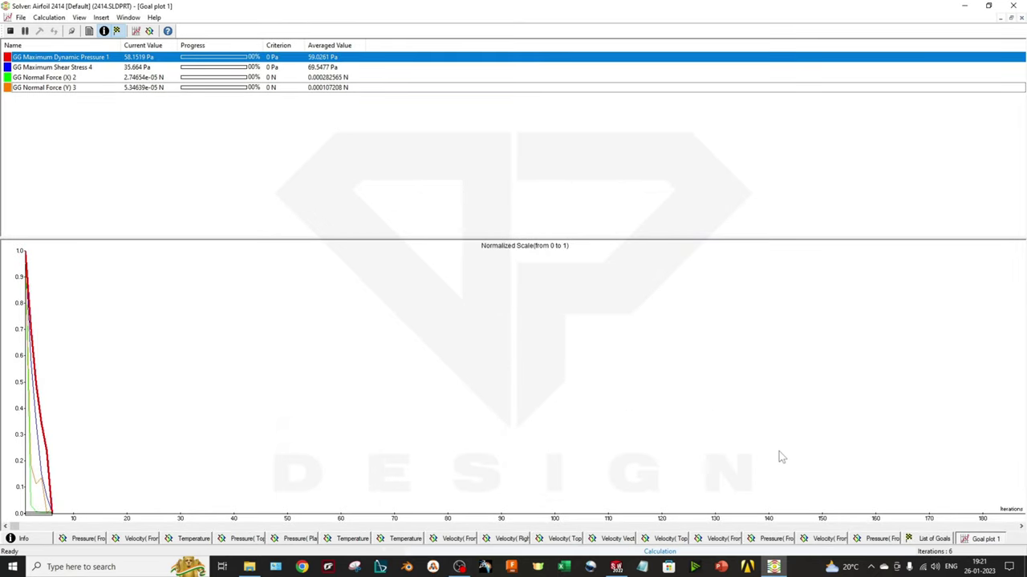
- Return to the SOLIDWORKS model window, now showing Iteration = 8
click(26, 61)
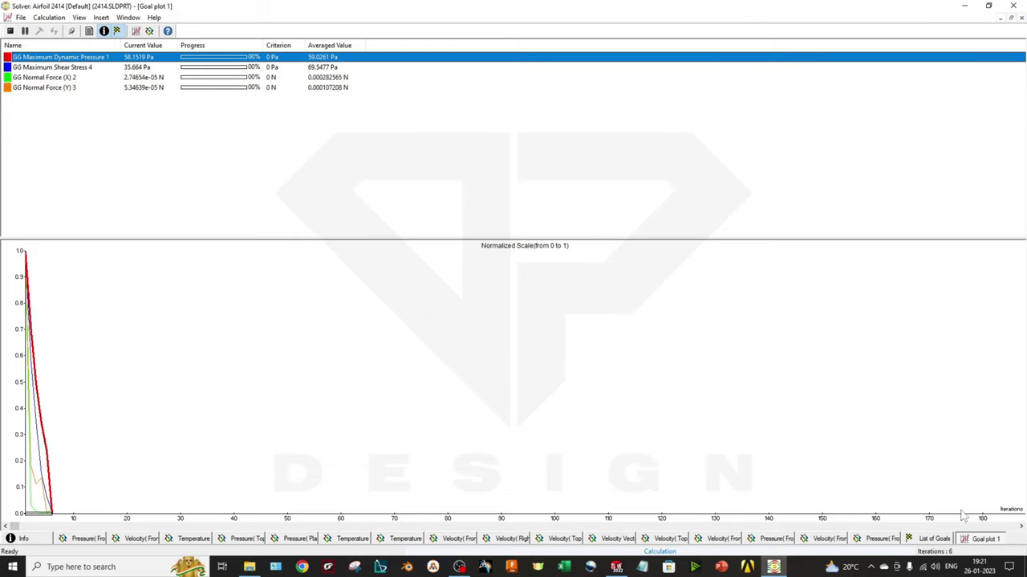
click(1021, 527)
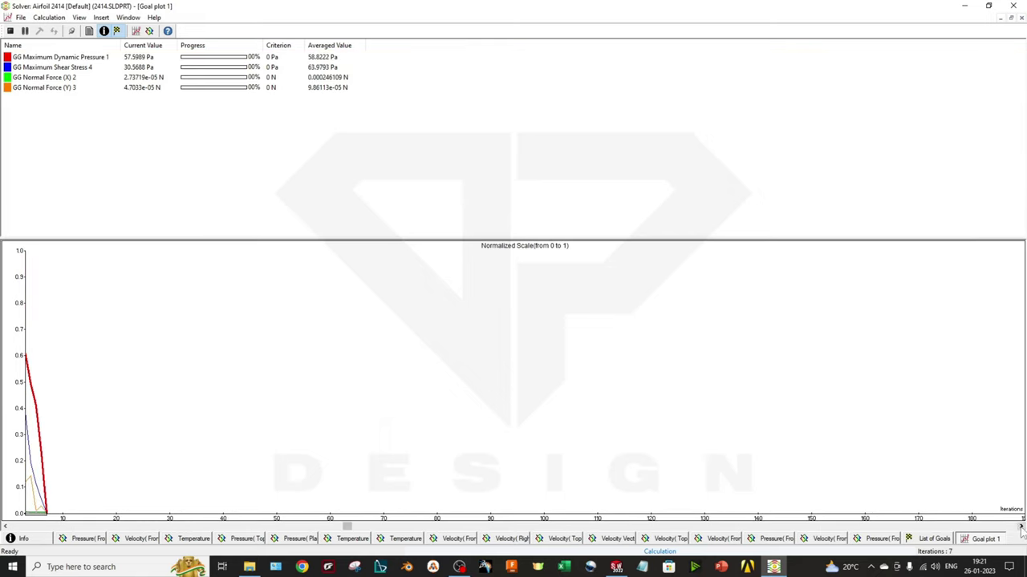
click(6, 527)
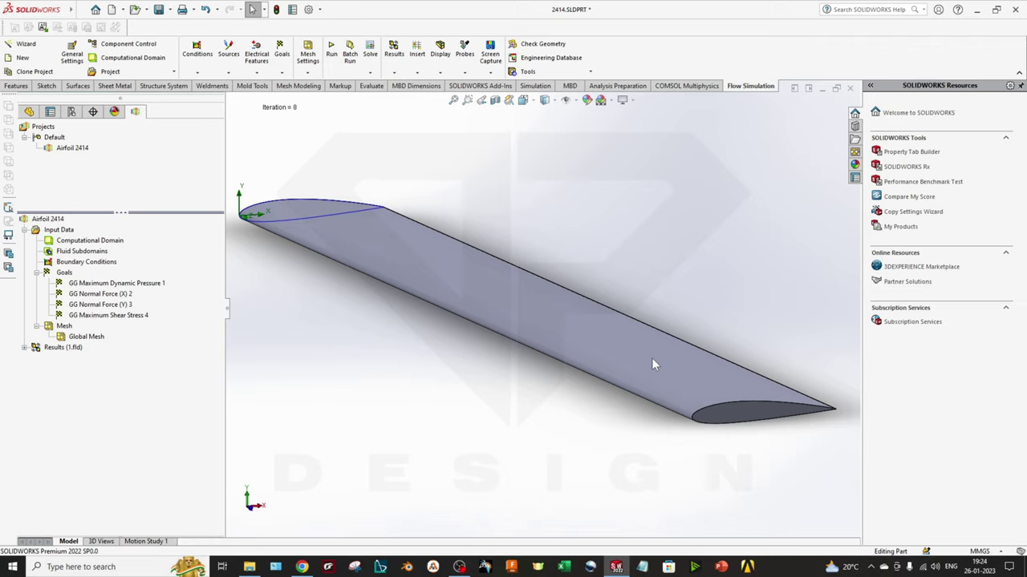
- Expand Results (1.fld) and open the context menu of Cut Plot 1
click(25, 347)
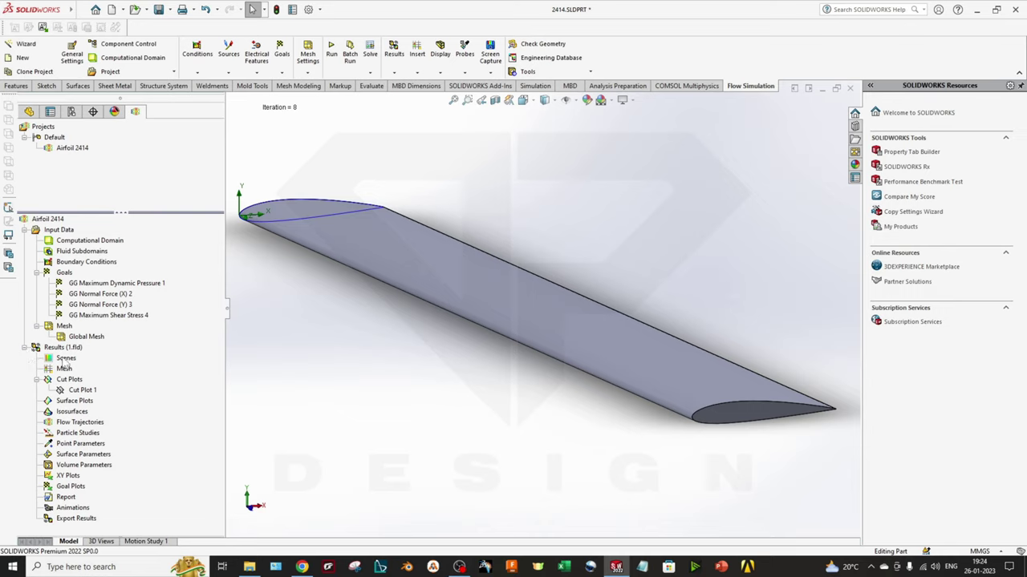
right_click(82, 391)
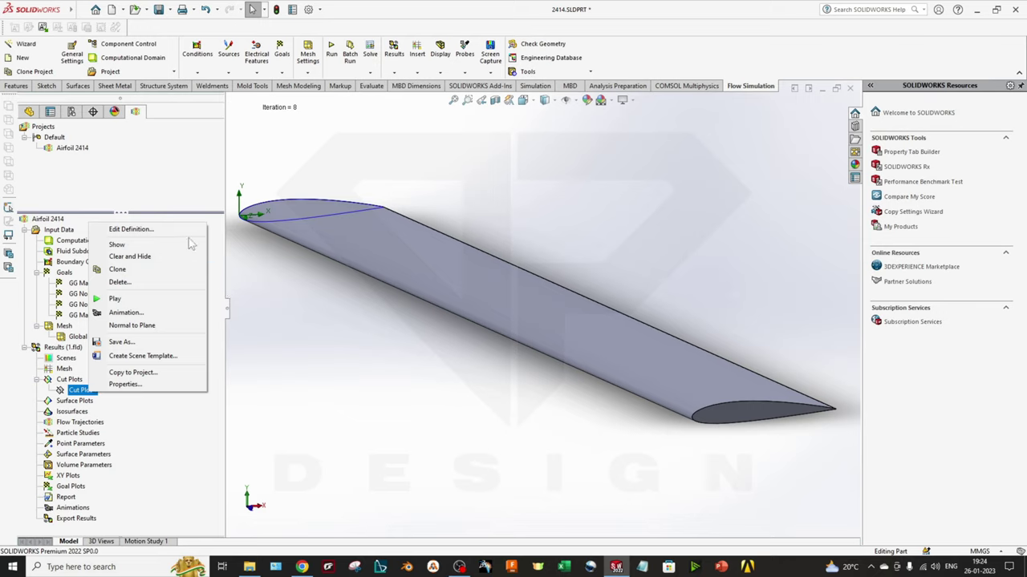
- Delete Cut Plot 1 from Results > Cut Plots and confirm the deletion
click(301, 350)
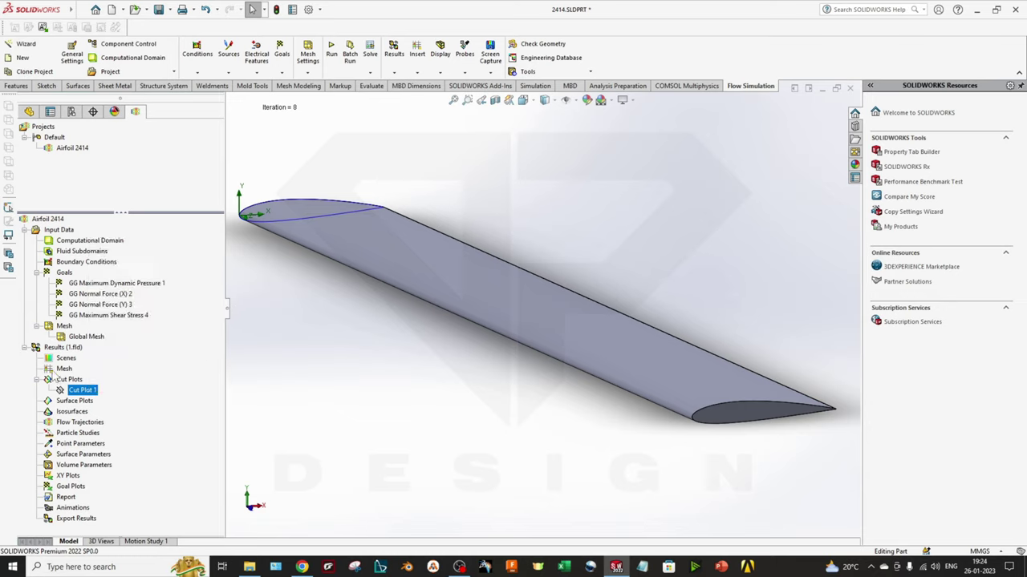
right_click(73, 386)
click(80, 390)
right_click(67, 390)
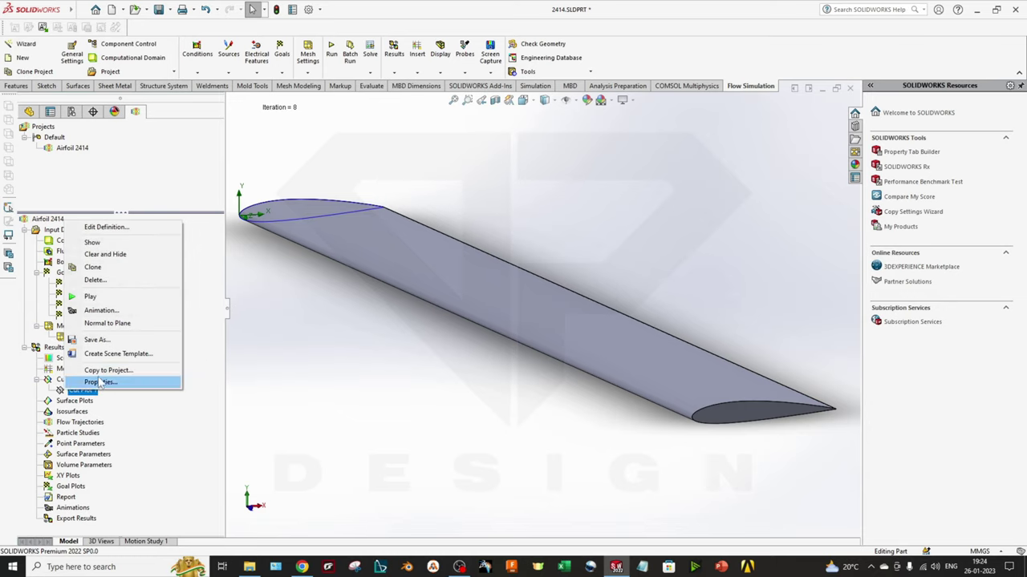
click(113, 280)
key(Return)
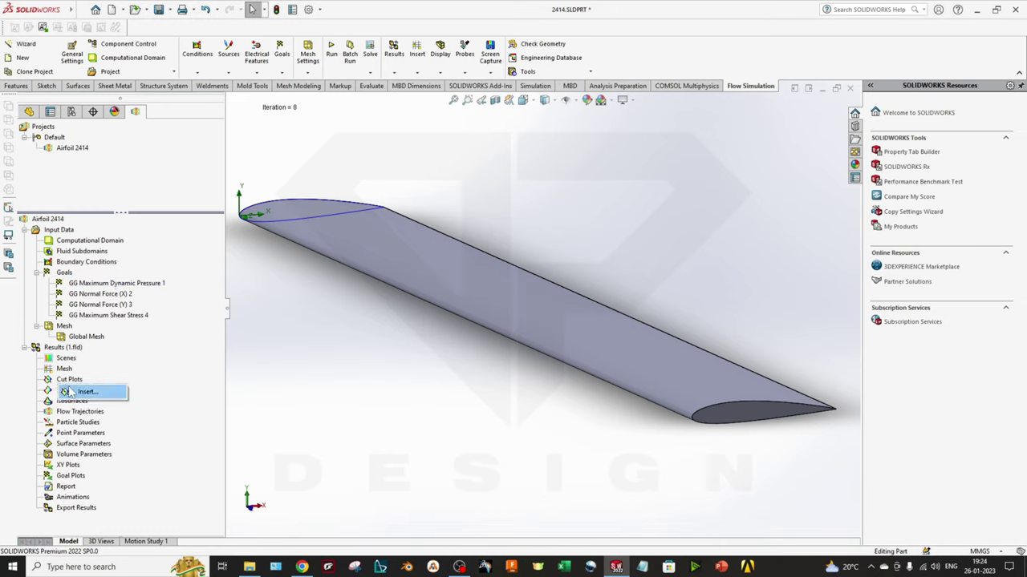
- Create a Mesh result plot on the wing face
click(64, 371)
double_click(63, 371)
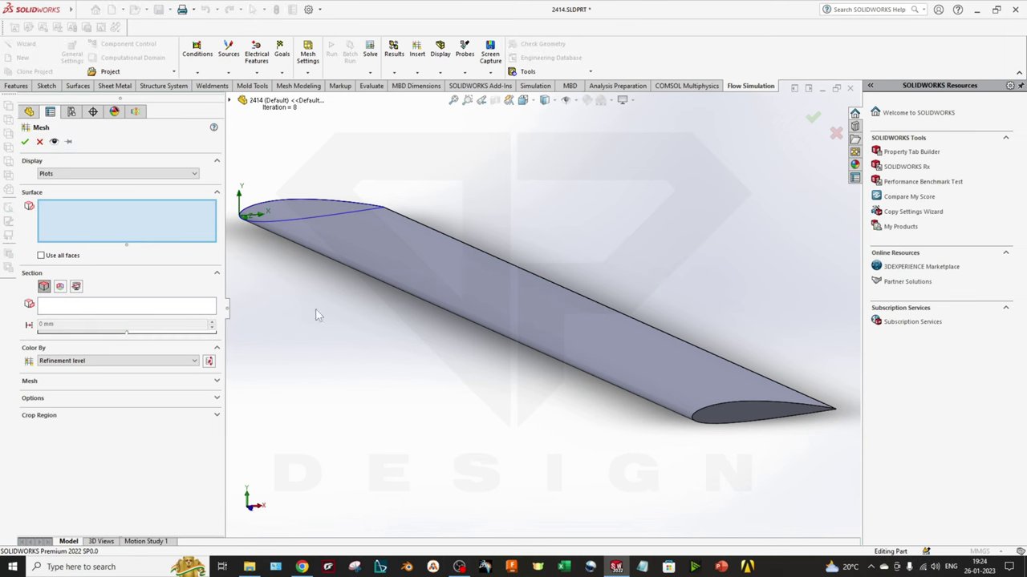
click(432, 263)
middle_drag(432, 263, 431, 344)
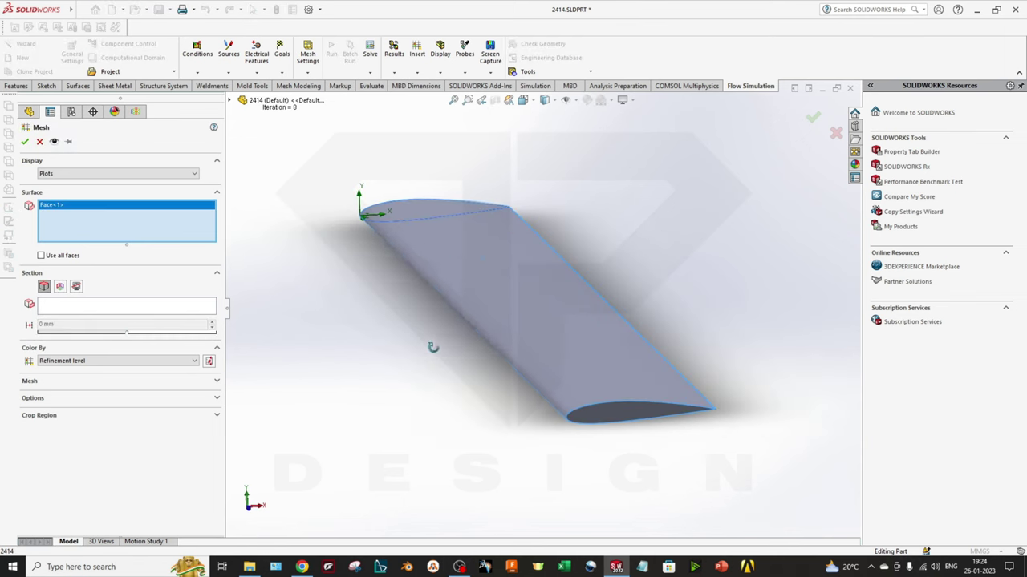
click(25, 142)
middle_drag(421, 305, 404, 335)
scroll(405, 343, up, 5)
- Colour the mesh plot by Curvature Criteria
click(277, 239)
click(302, 242)
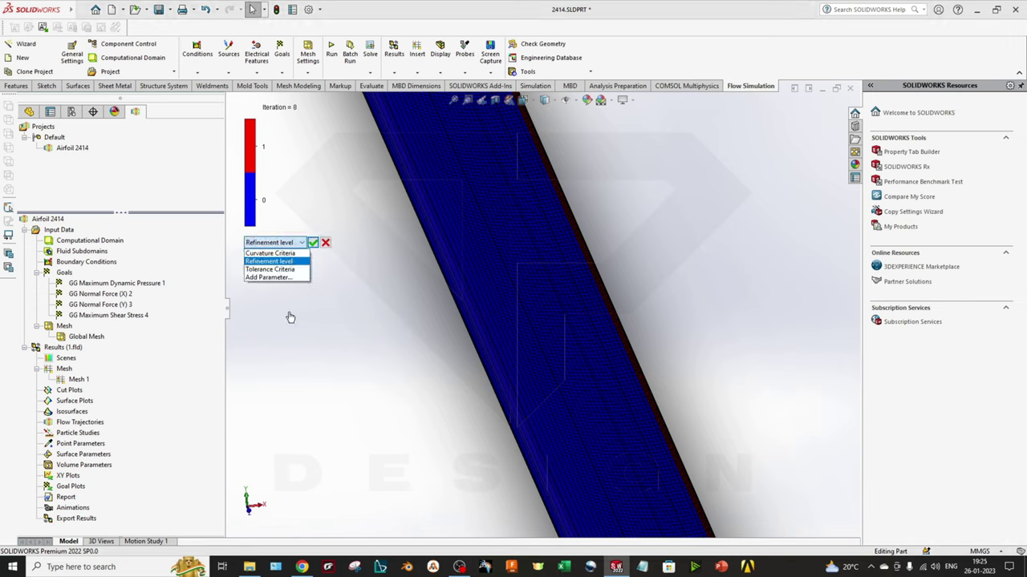
click(271, 254)
click(313, 242)
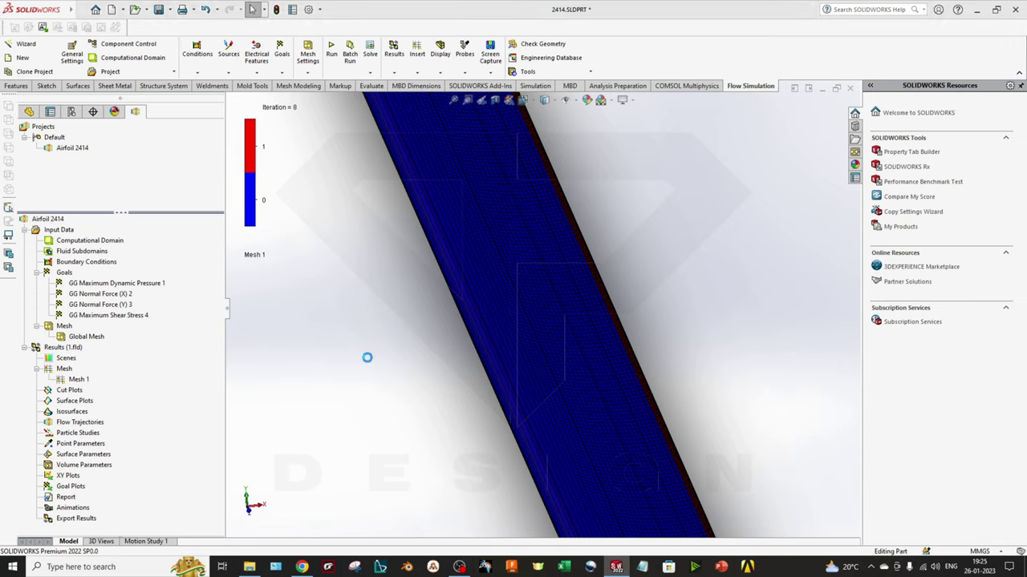
middle_drag(438, 420, 447, 363)
middle_drag(447, 401, 137, 390)
- Hide the Mesh 1 plot
right_click(79, 380)
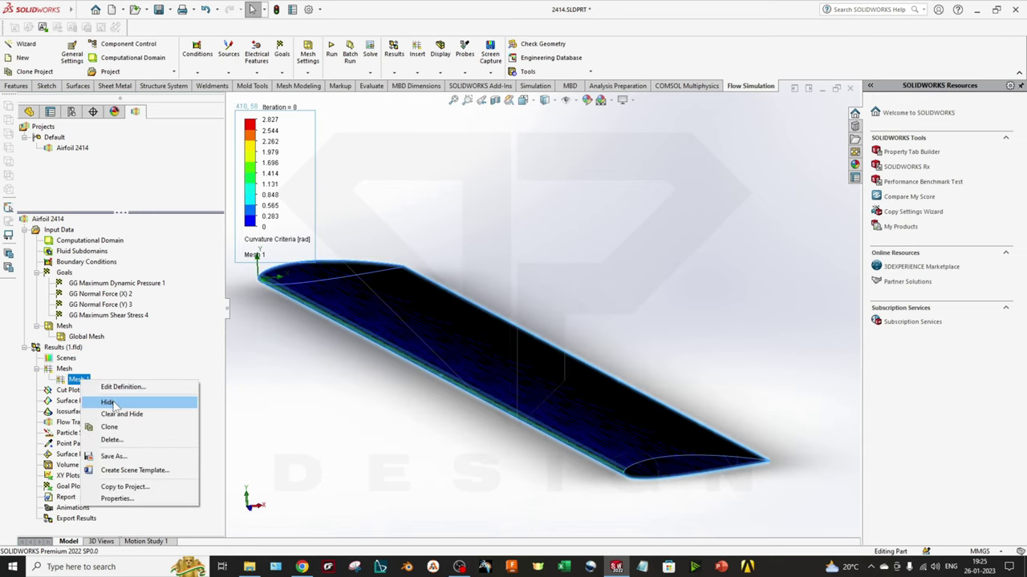
click(119, 405)
scroll(394, 317, down, 2)
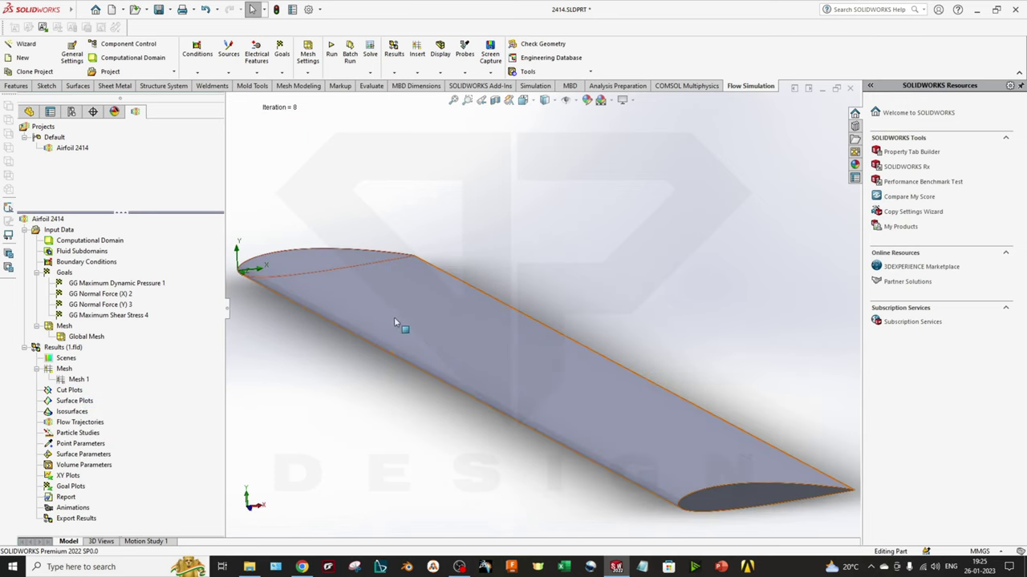
right_click(78, 396)
- Insert a Front Plane cut plot offset 2.10721083 mm, showing Pressure contours with 204 levels
click(93, 400)
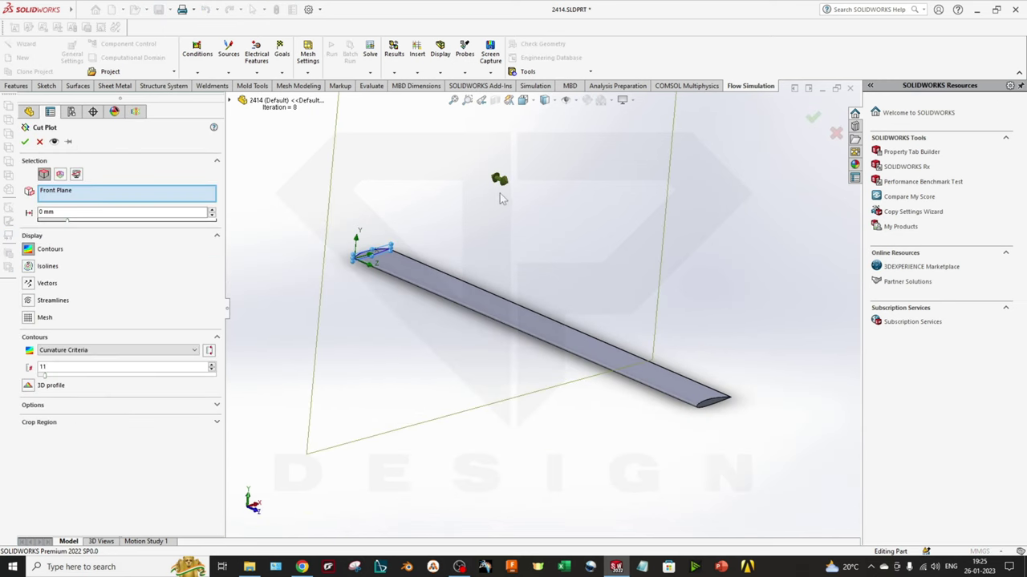
drag(503, 186, 569, 217)
middle_drag(583, 234, 596, 320)
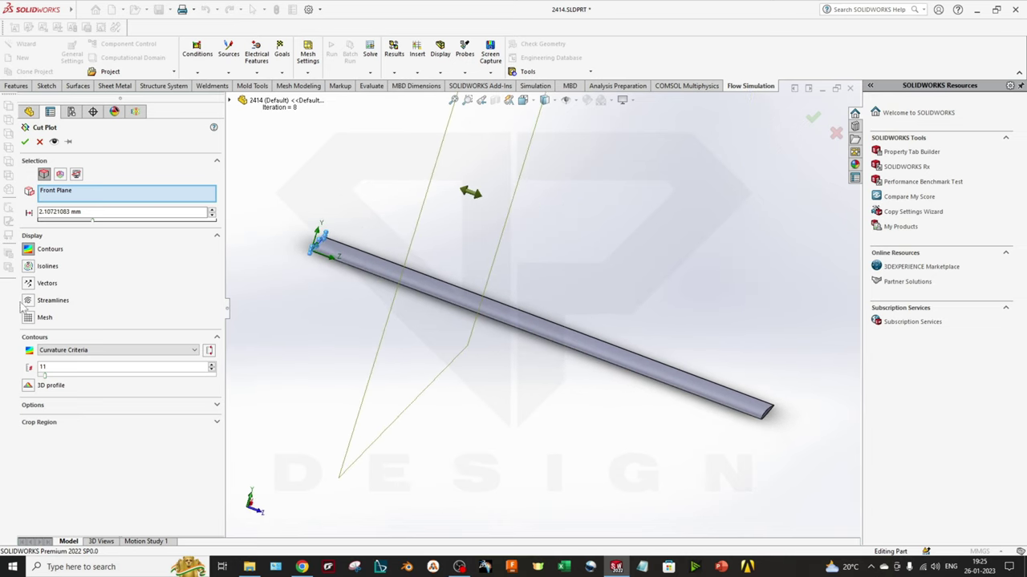
click(73, 351)
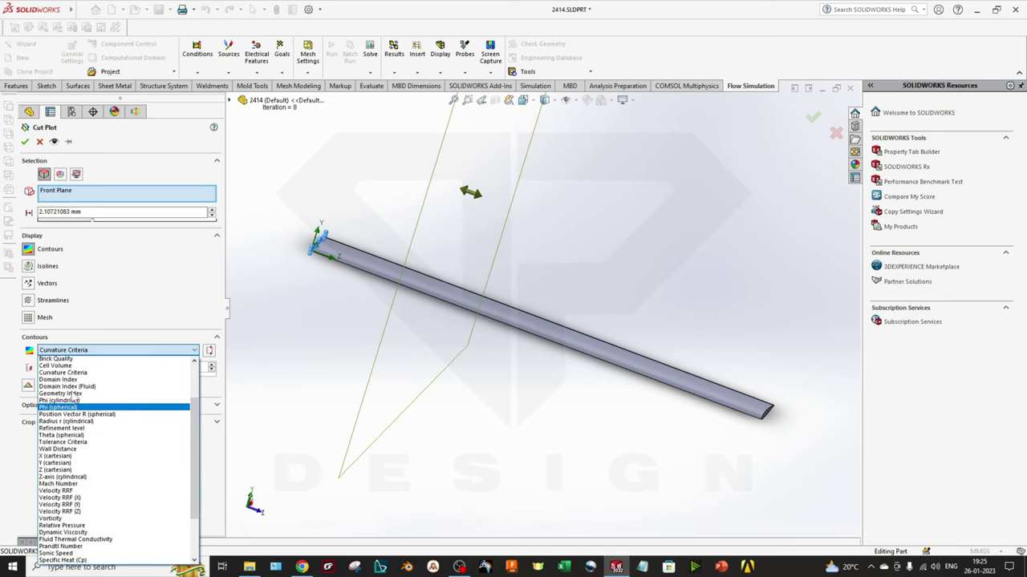
scroll(73, 393, up, 3)
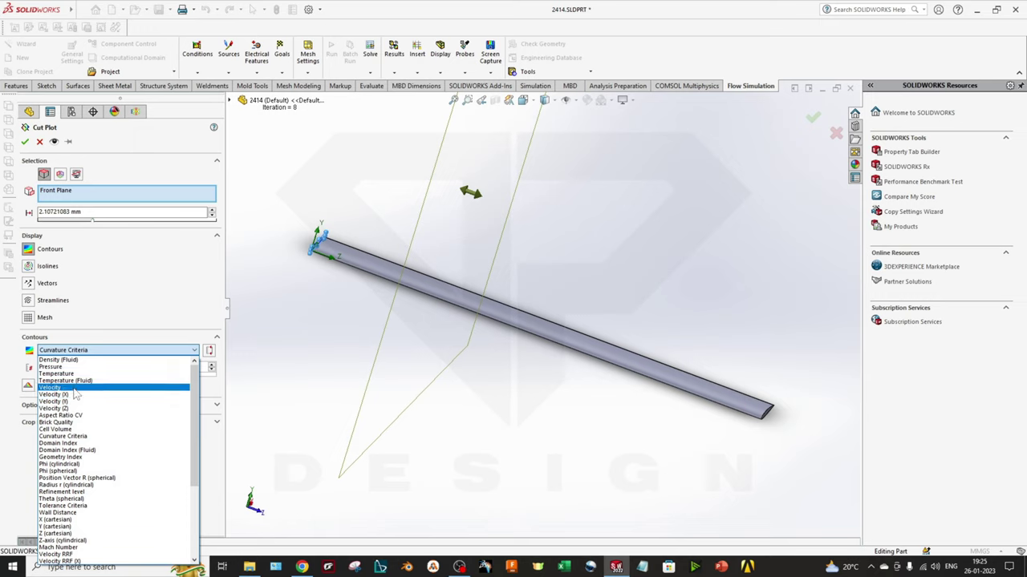
click(54, 367)
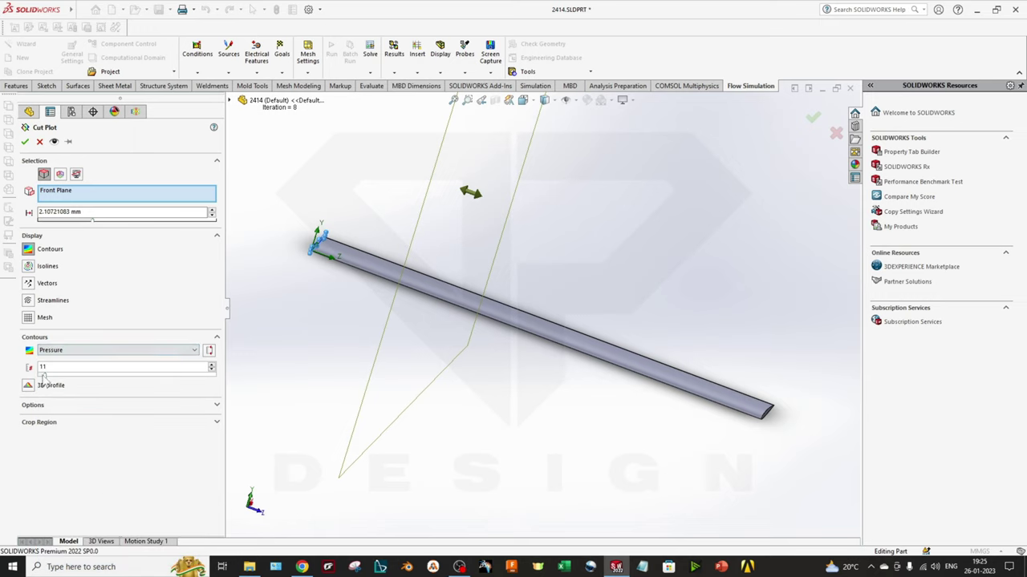
drag(43, 376, 178, 375)
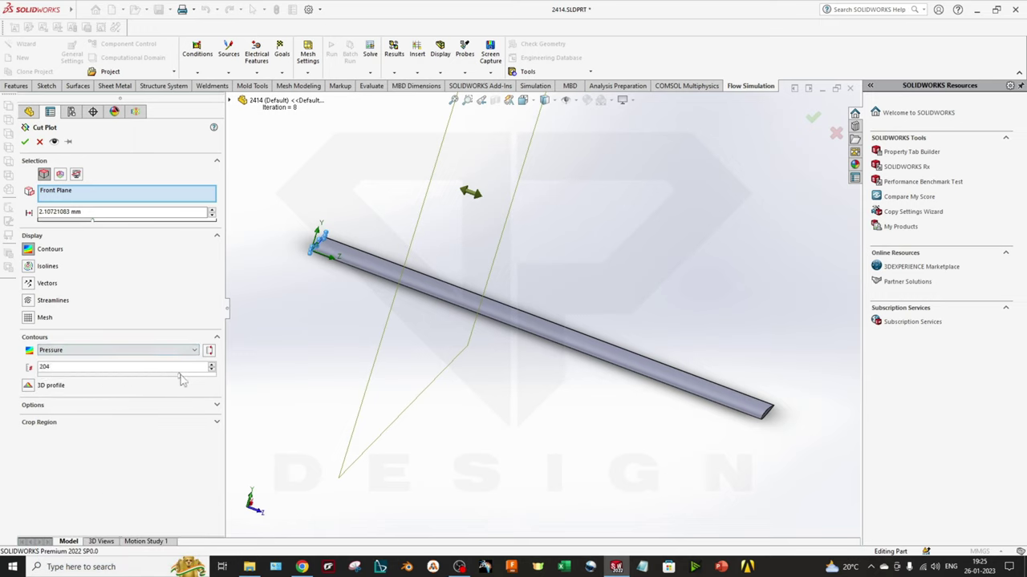
click(25, 142)
middle_drag(417, 521, 478, 324)
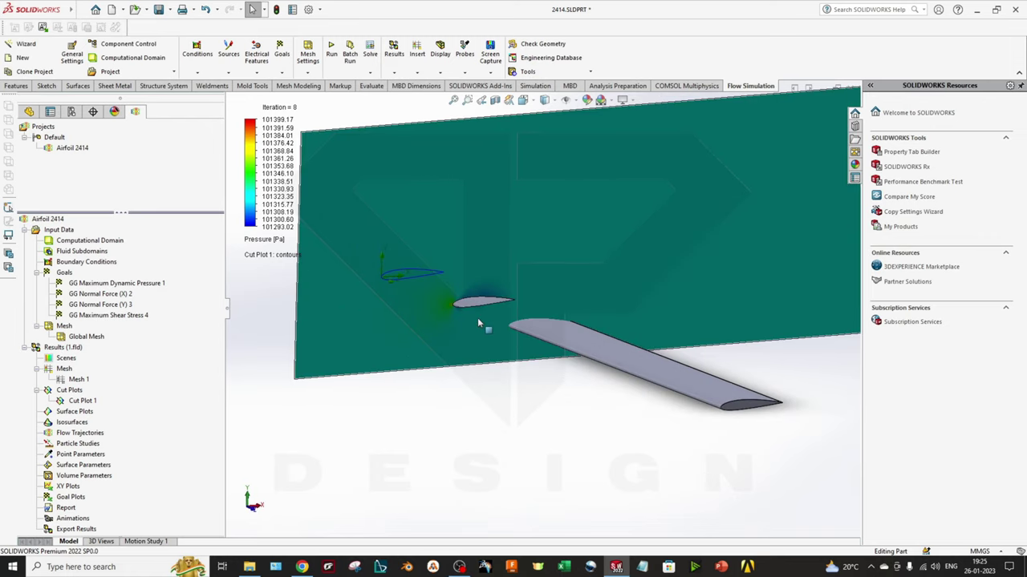
scroll(479, 309, down, 5)
scroll(473, 281, down, 3)
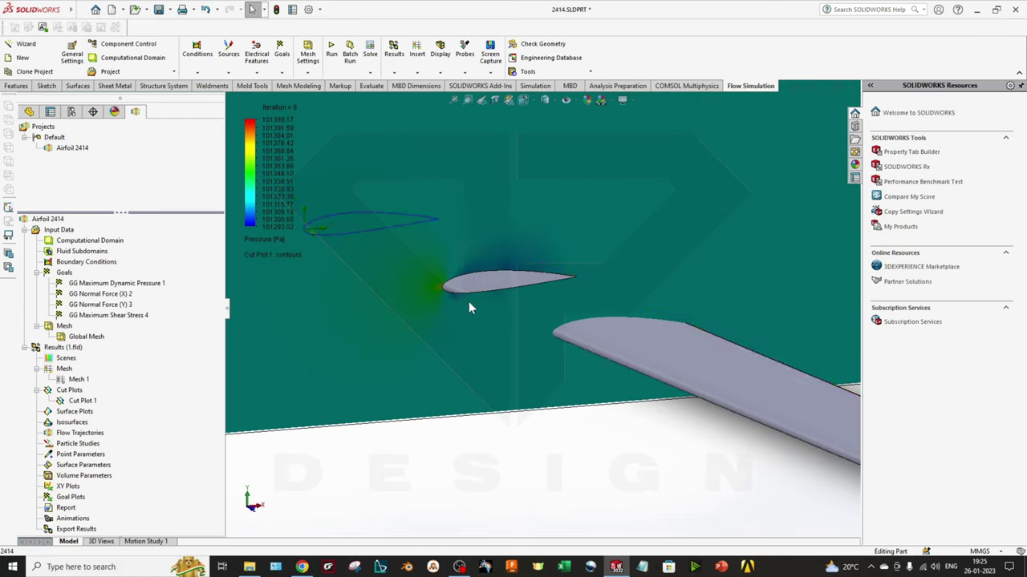
scroll(508, 328, up, 2)
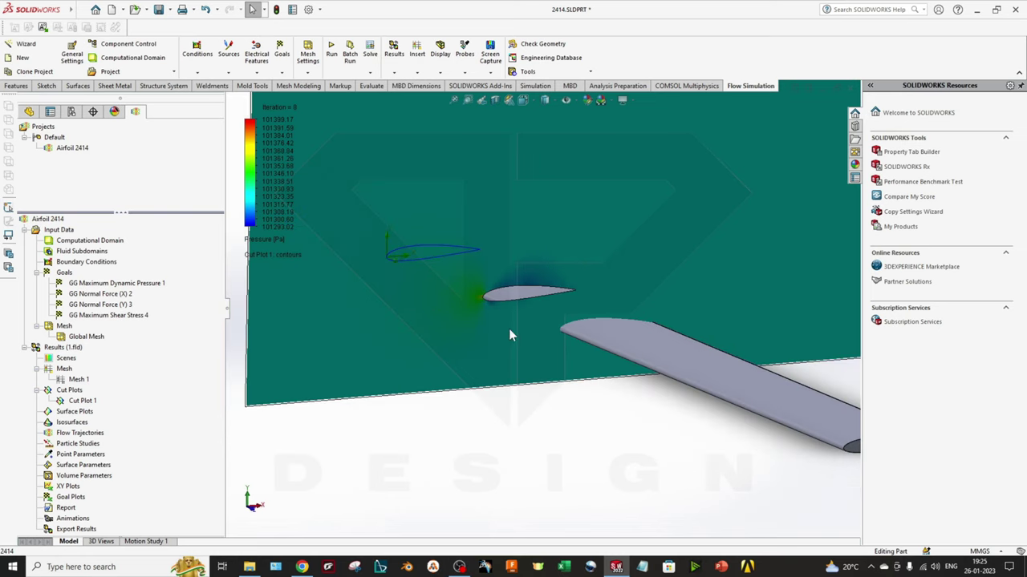
scroll(510, 330, up, 4)
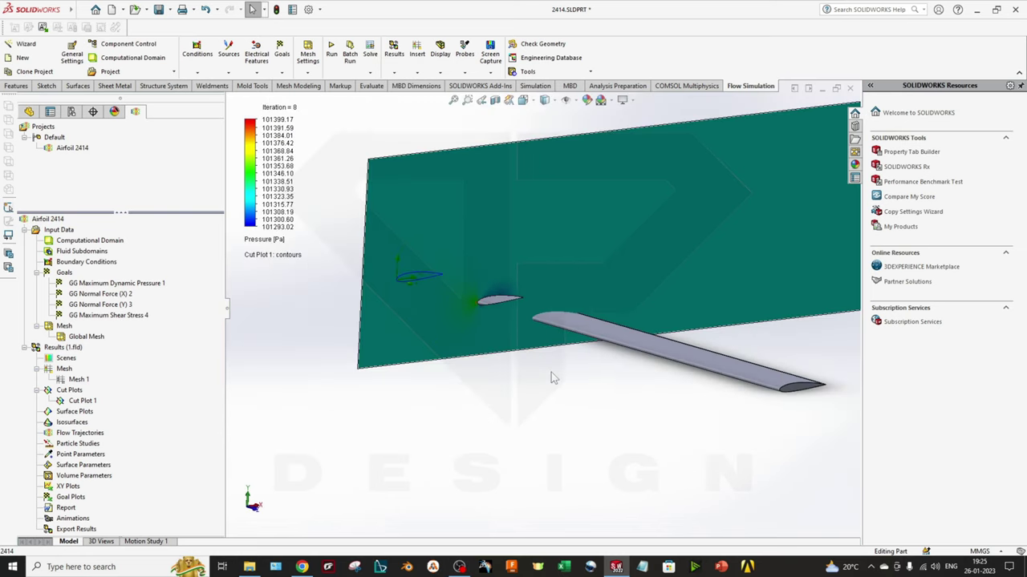
scroll(501, 295, down, 2)
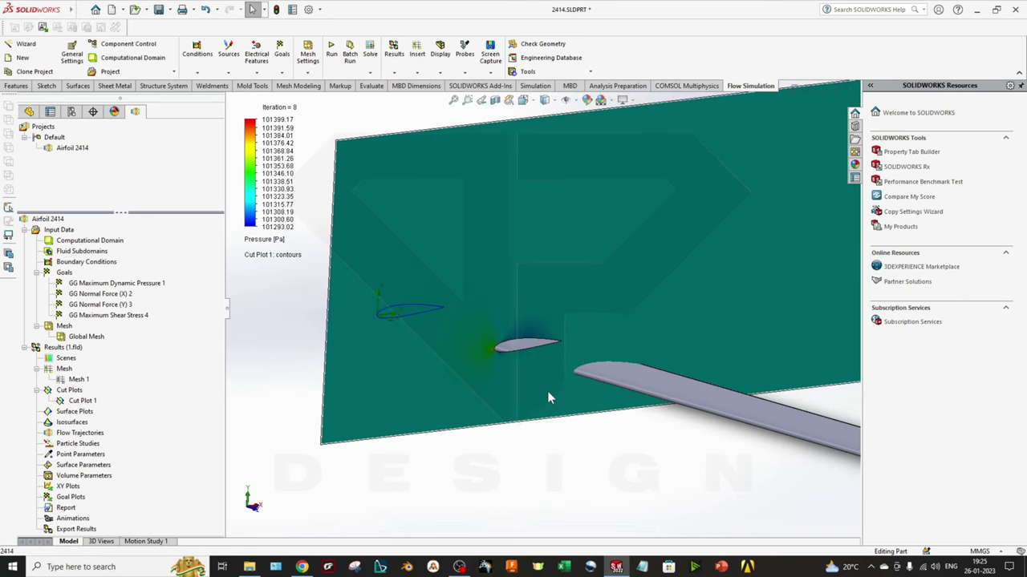
scroll(528, 367, down, 1)
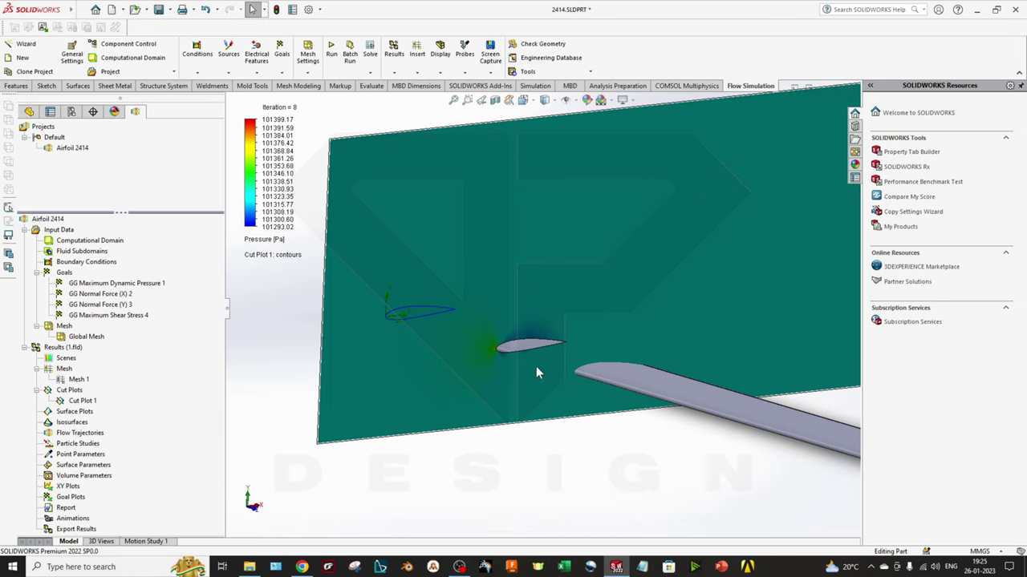
scroll(526, 366, up, 2)
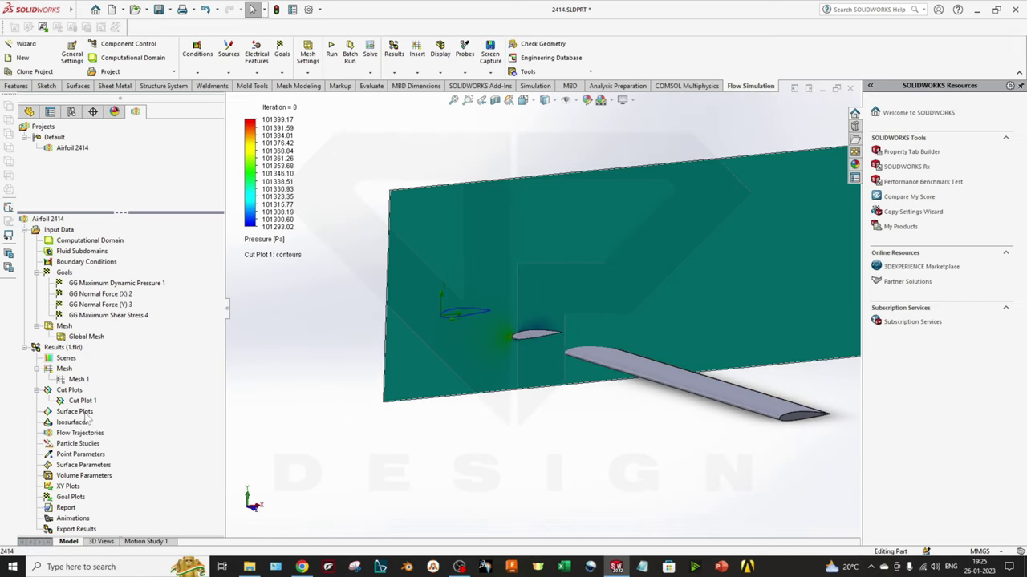
right_click(82, 400)
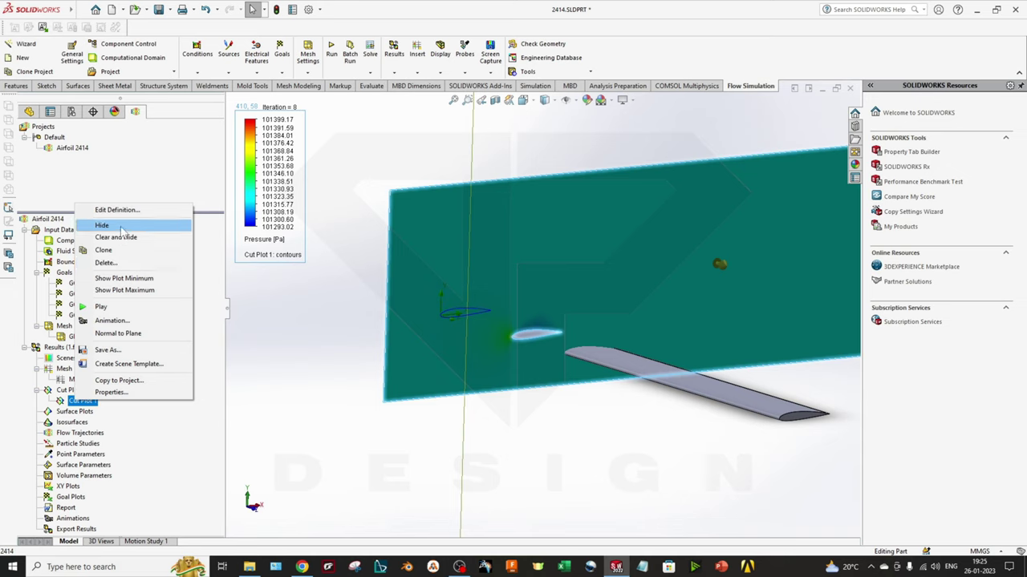
- Edit Cut Plot 1 to turn off contours and show 254 pressure isolines
right_click(84, 403)
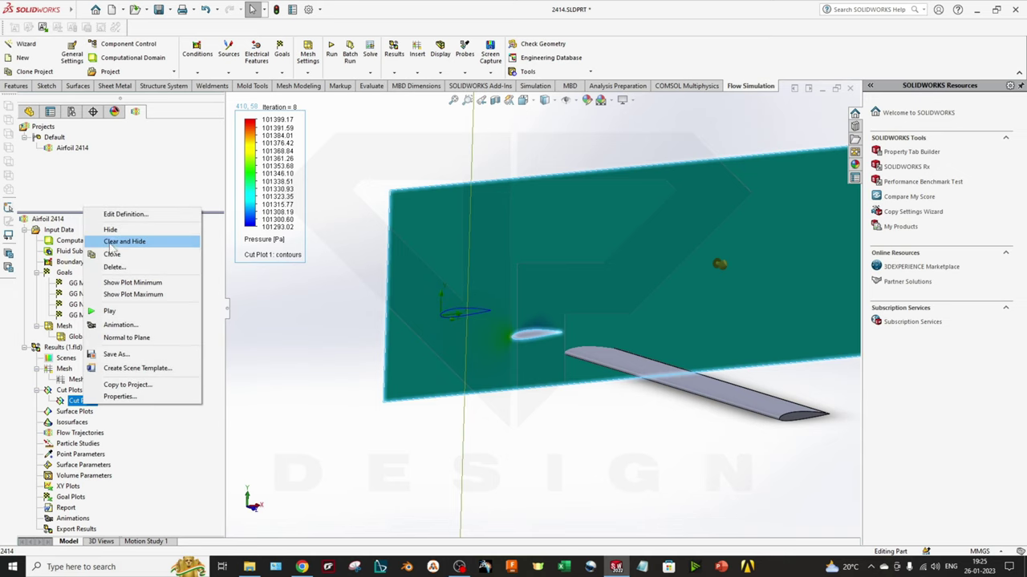
click(120, 220)
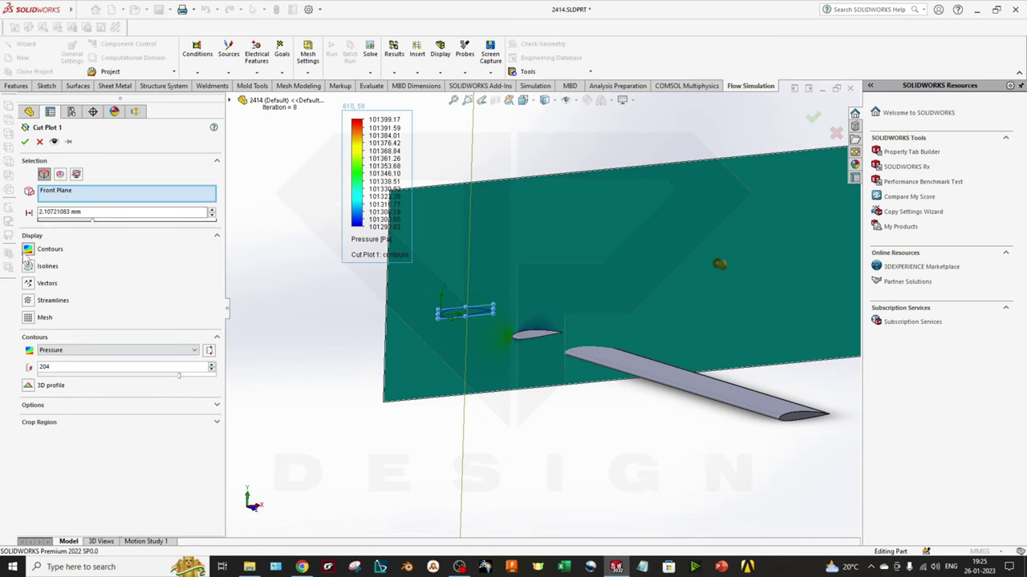
click(28, 250)
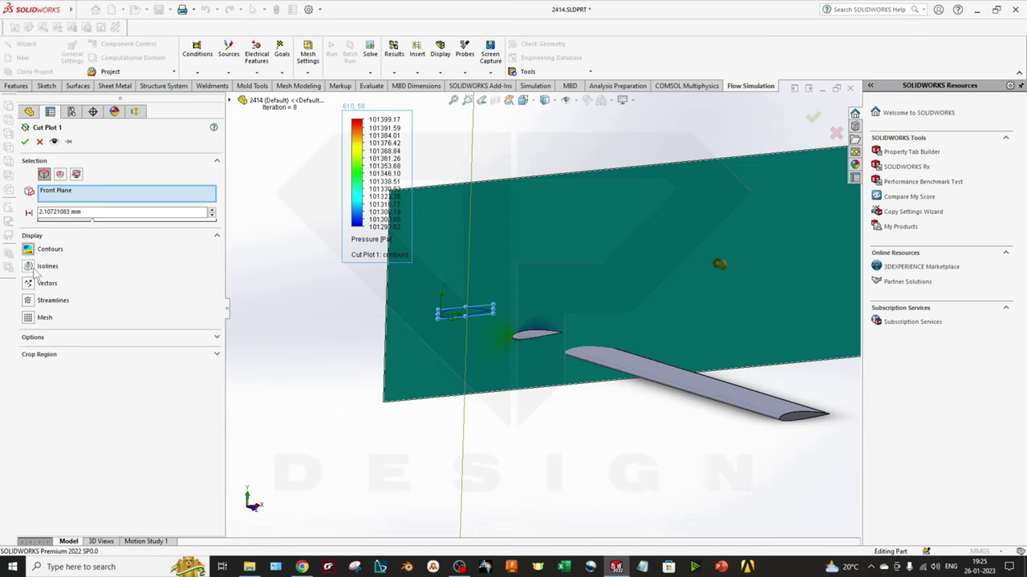
click(29, 267)
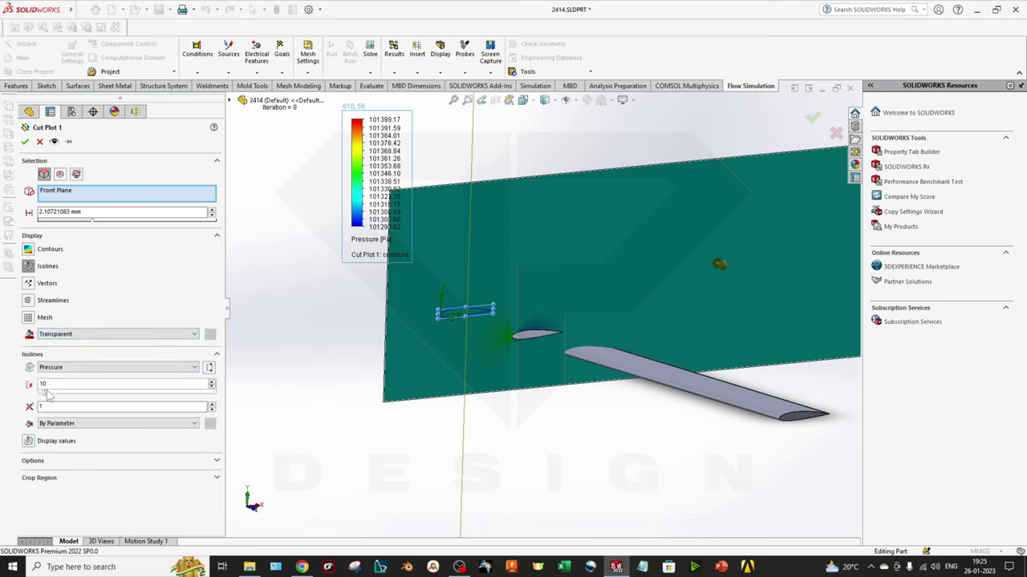
drag(46, 393, 215, 398)
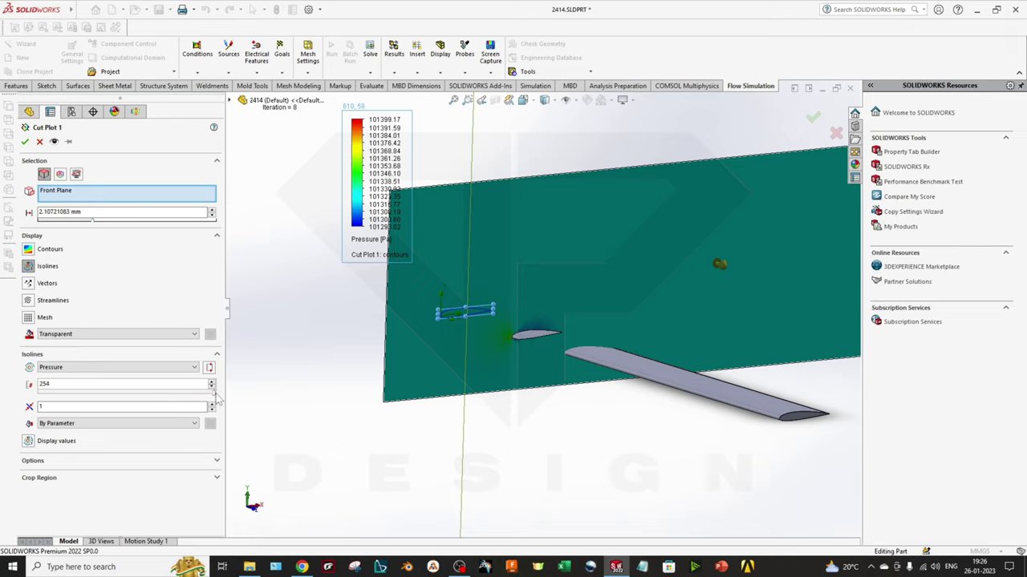
click(25, 141)
middle_drag(514, 337, 539, 337)
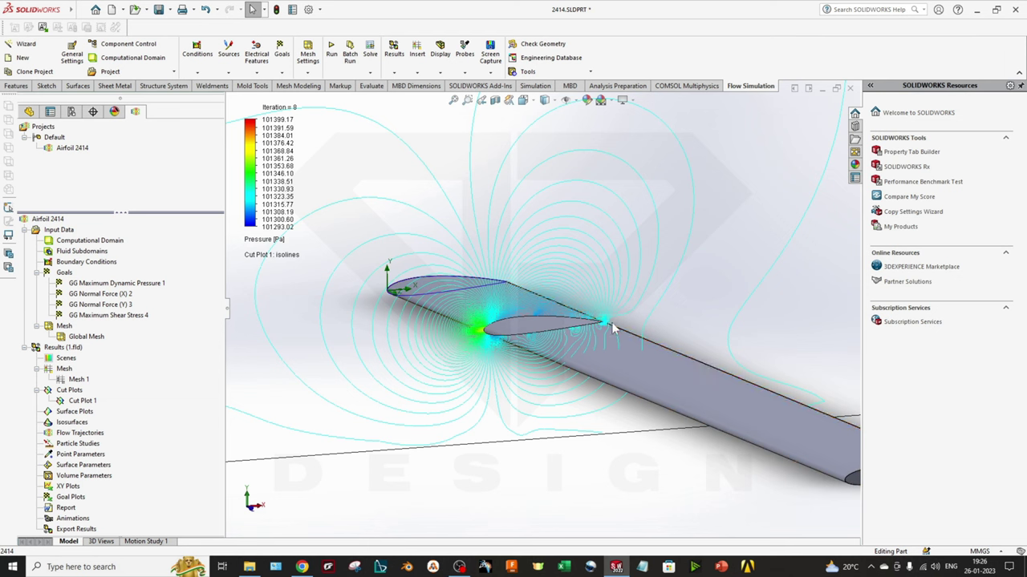
- Apply a different display scene to the airfoil model
middle_drag(611, 328, 536, 325)
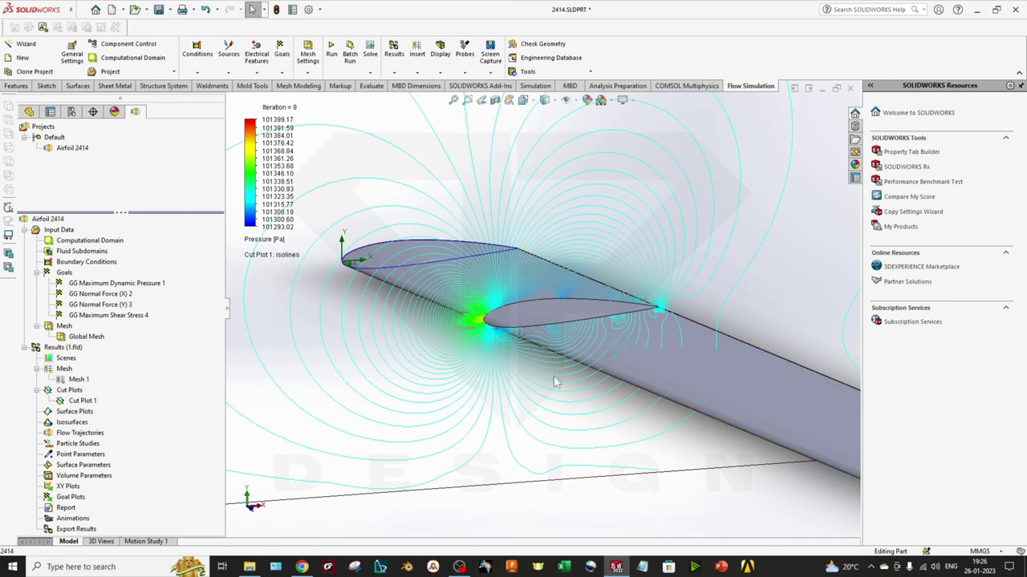
right_click(81, 400)
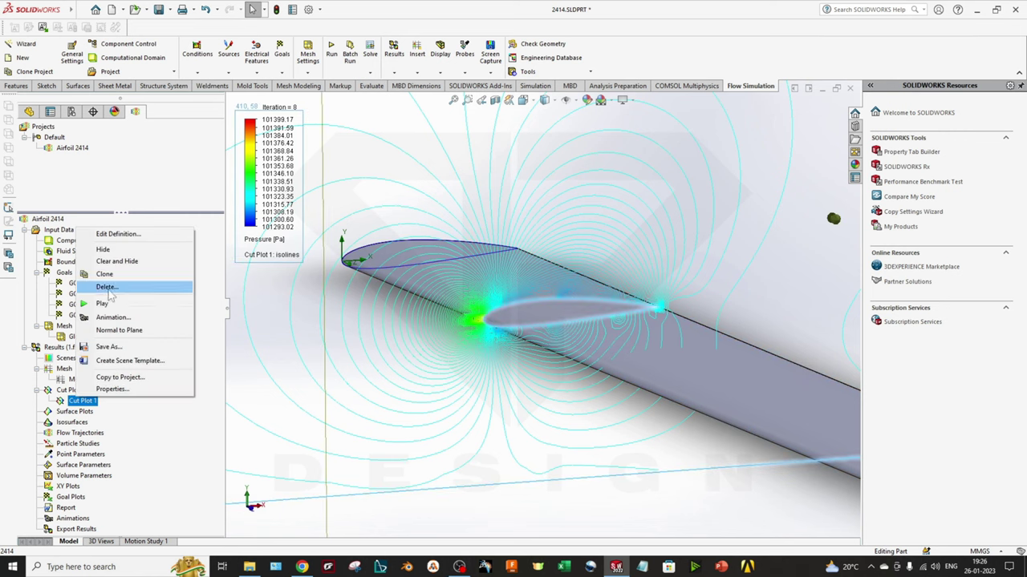
click(445, 502)
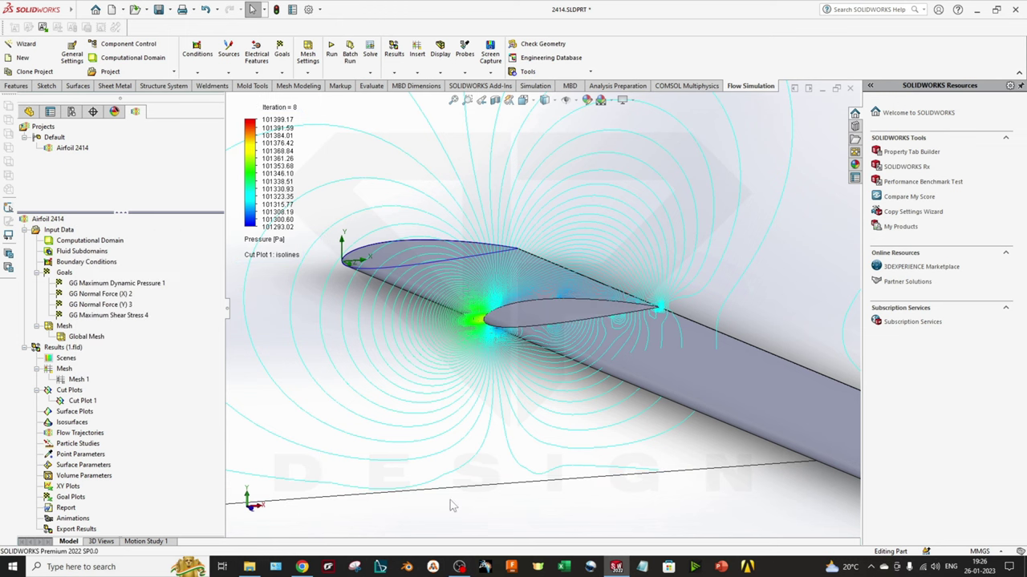
middle_drag(450, 500, 544, 370)
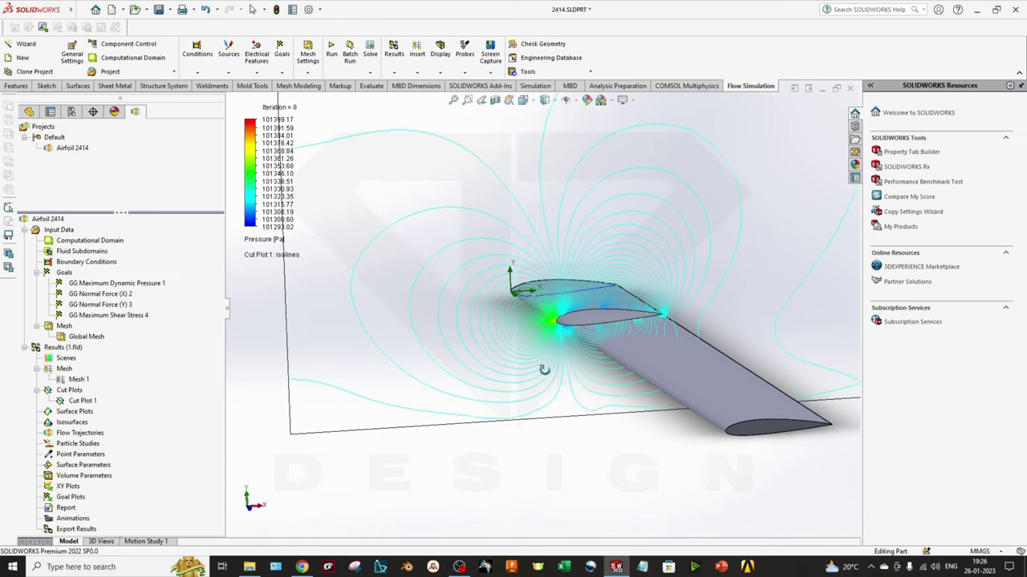
click(602, 101)
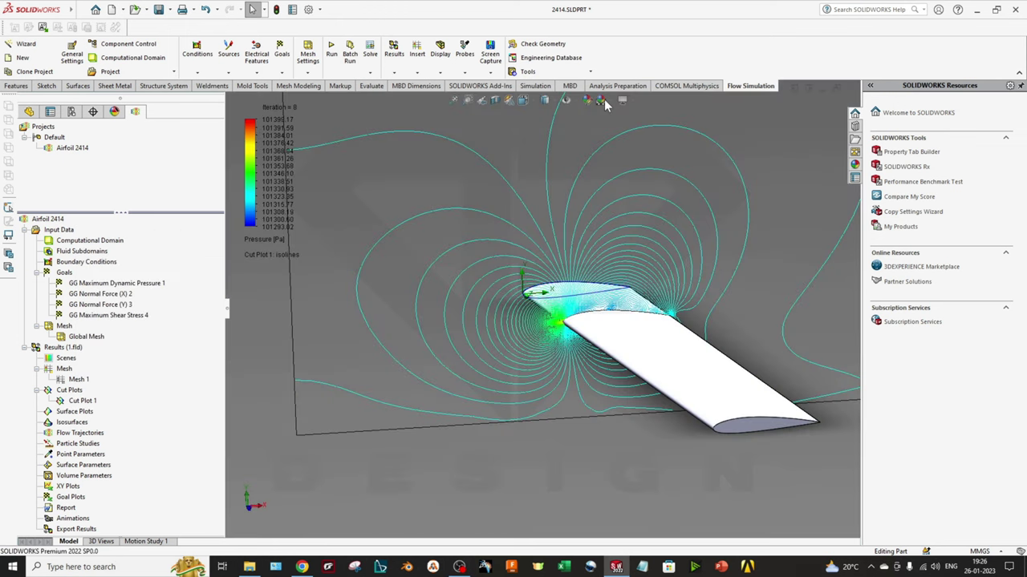
scroll(591, 356, up, 2)
middle_drag(592, 355, 605, 369)
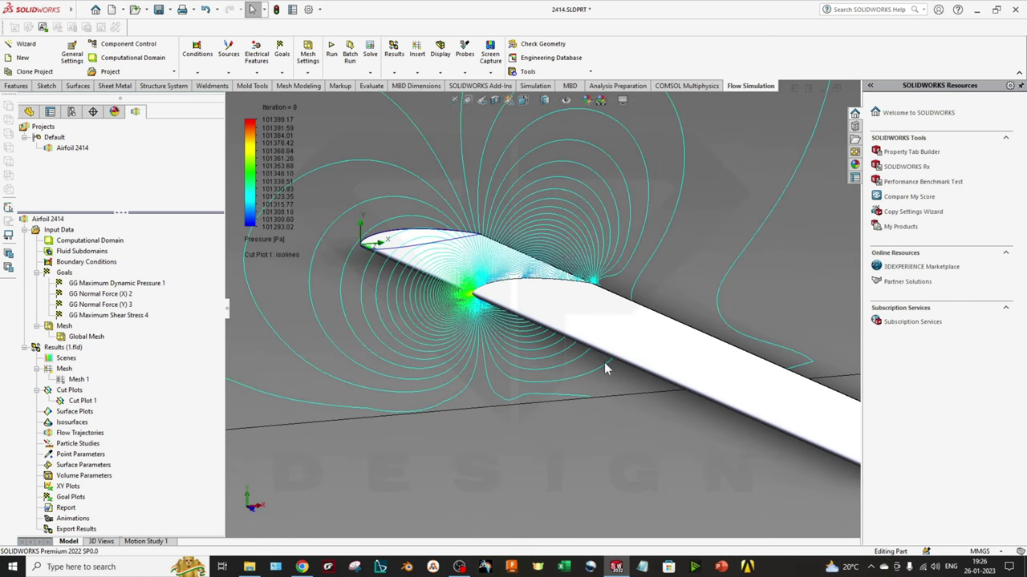
- Hide Cut Plot 1 and start inserting a new Surface Plot
right_click(77, 404)
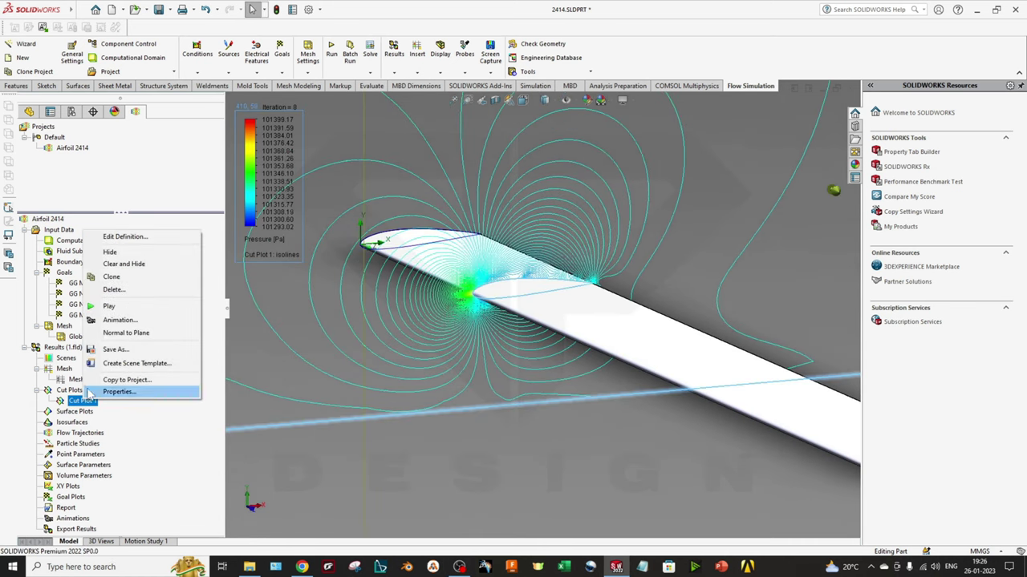
click(114, 255)
right_click(91, 418)
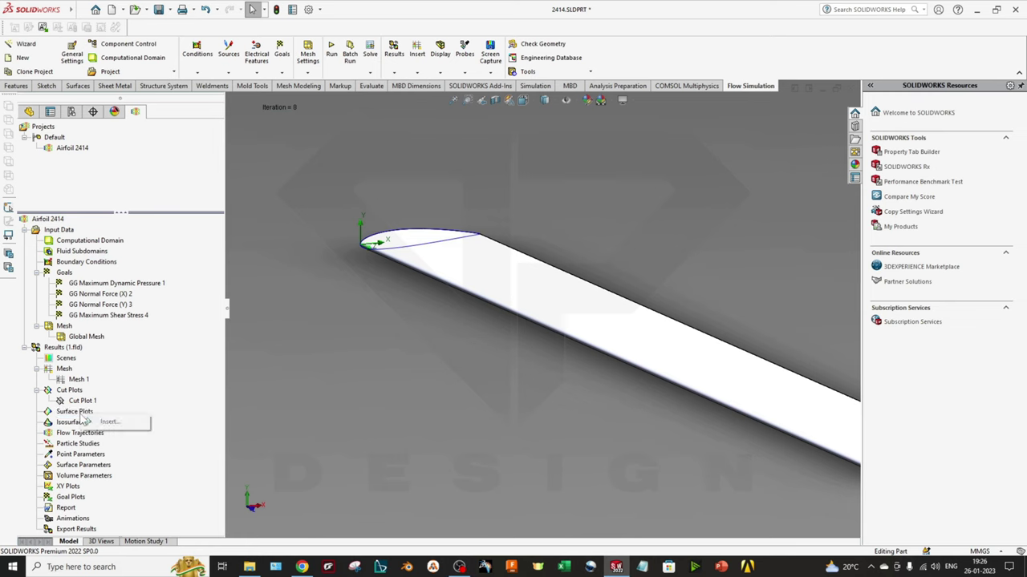
click(116, 421)
- Create Surface Plot 1 of pressure on the wing face
click(519, 300)
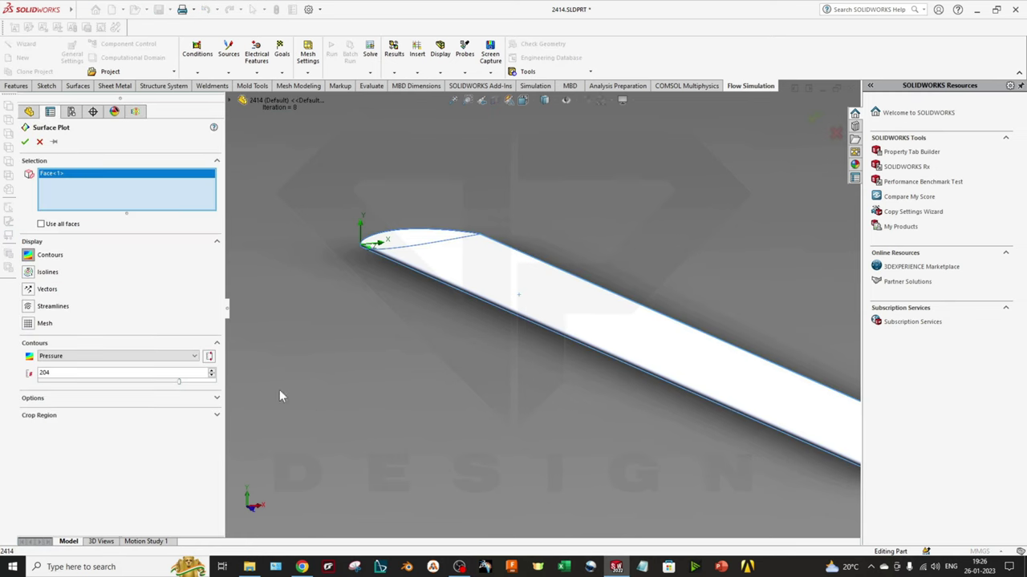
click(24, 141)
middle_drag(401, 455, 337, 401)
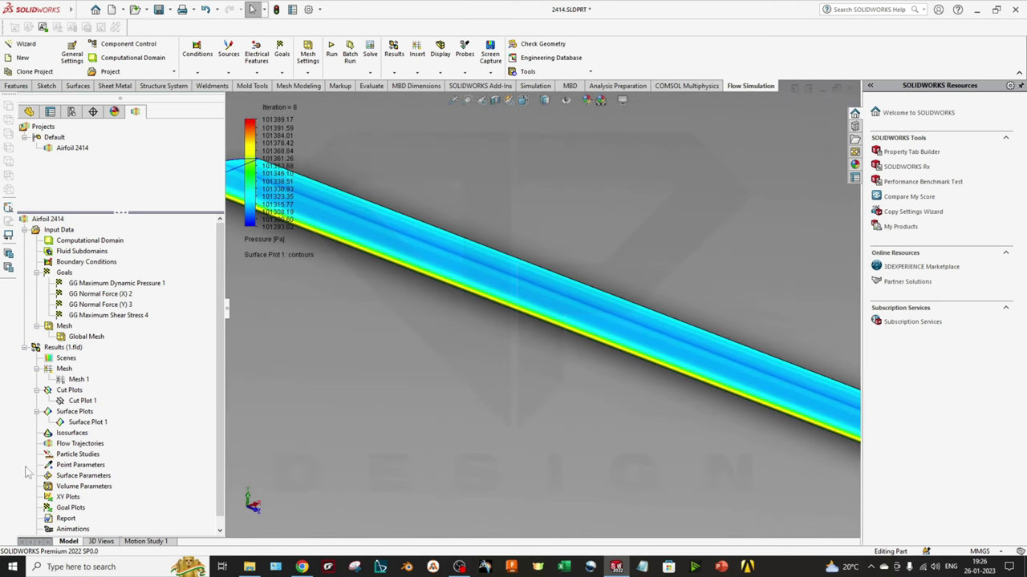
- Show the plot's 101307.71 Pa minimum, then hide Surface Plot 1
right_click(85, 423)
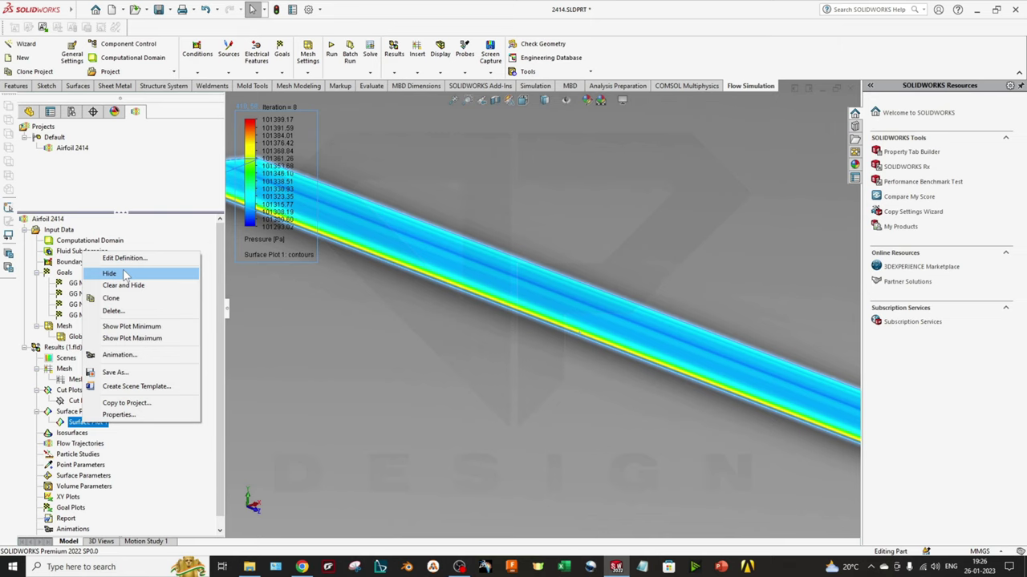
click(138, 327)
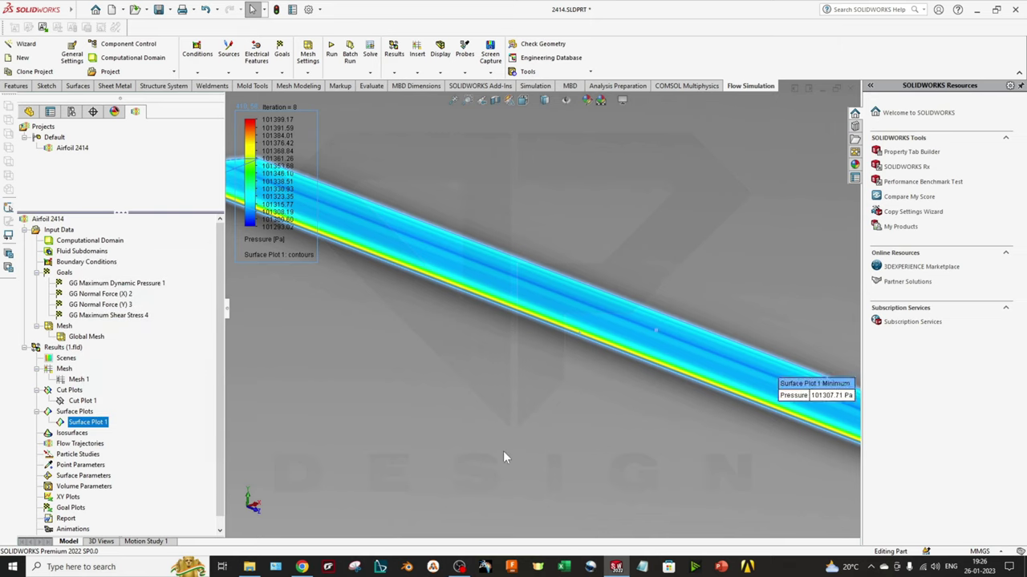
scroll(521, 441, up, 5)
middle_drag(559, 423, 177, 429)
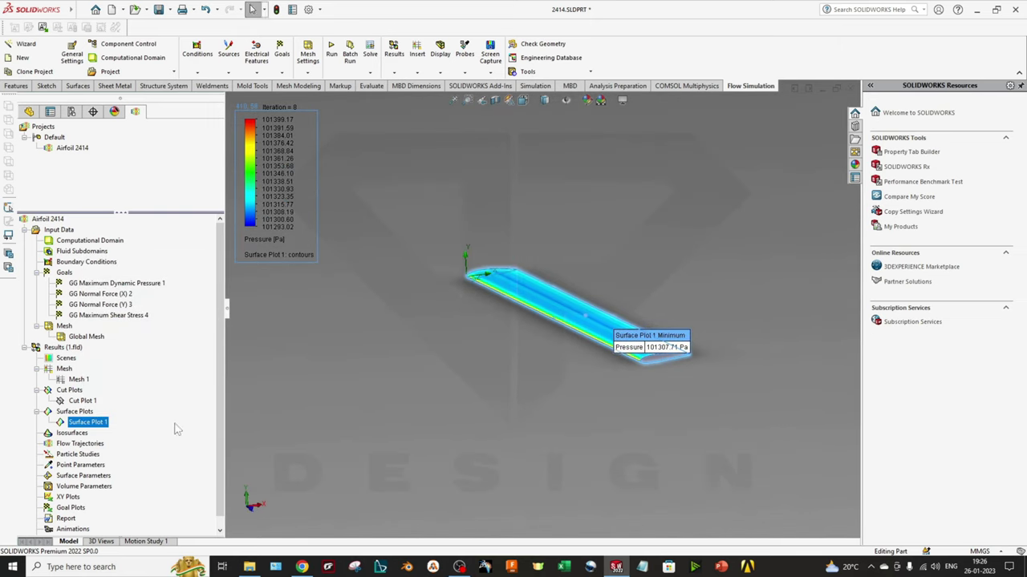
right_click(80, 422)
click(117, 273)
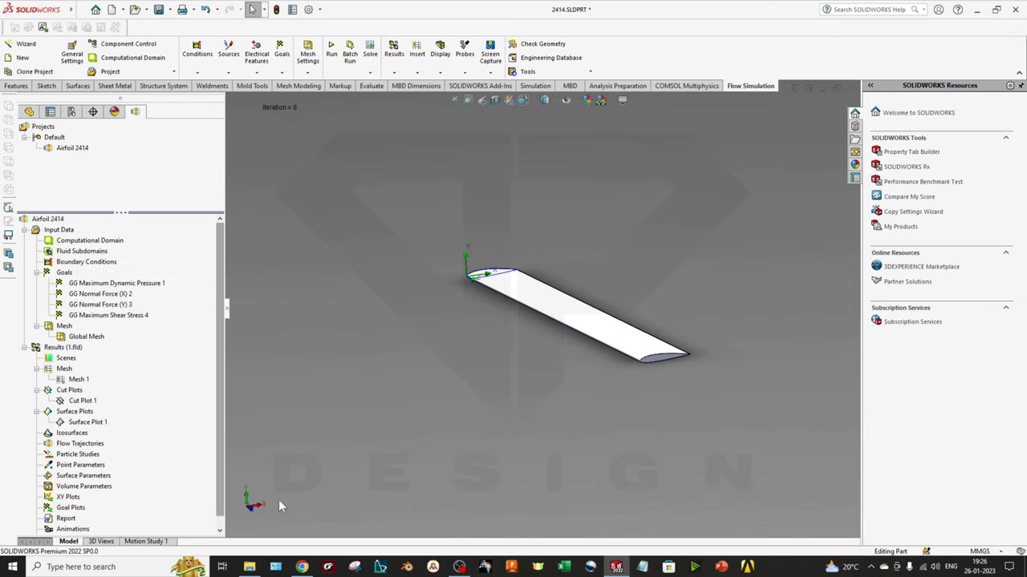
- Start Flow Trajectories seeded from Right Plane offset to -1.53365706 mm
right_click(80, 444)
click(104, 449)
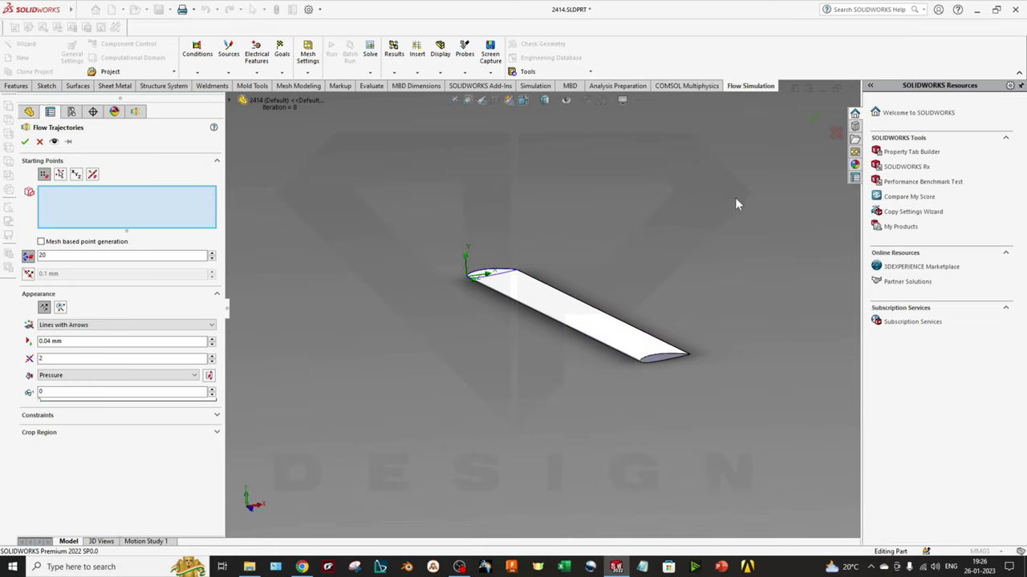
scroll(496, 399, down, 3)
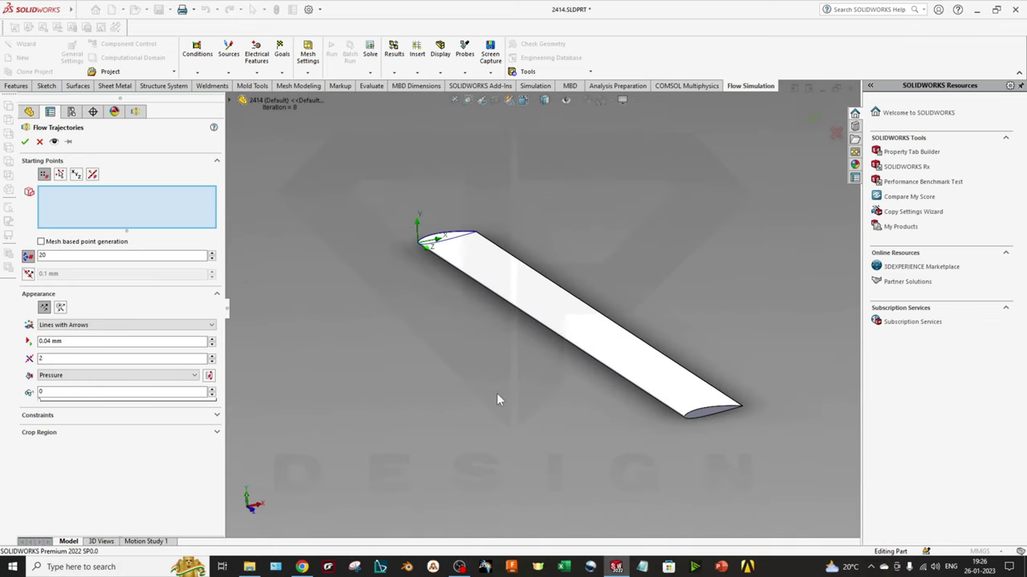
click(242, 100)
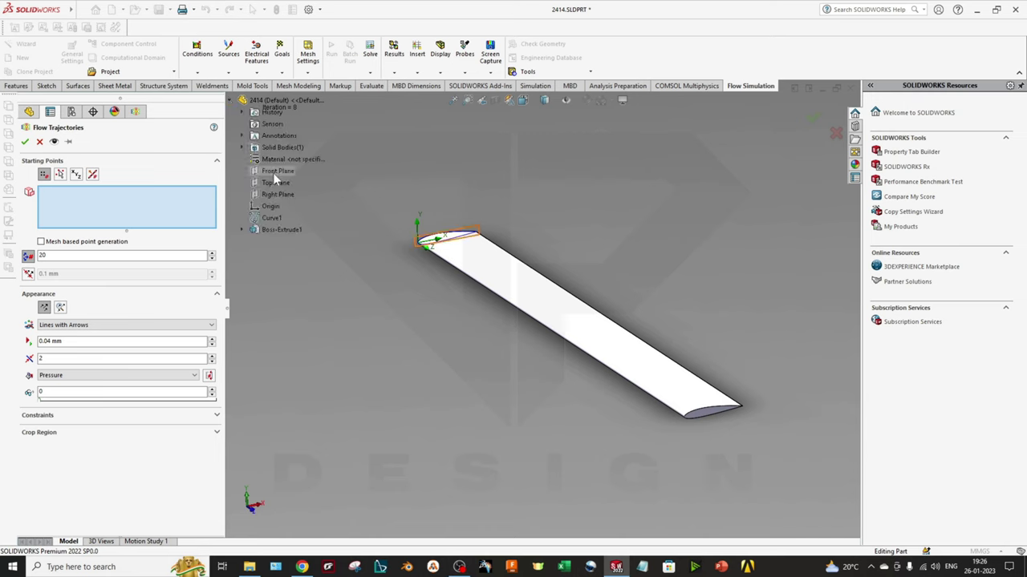
click(274, 192)
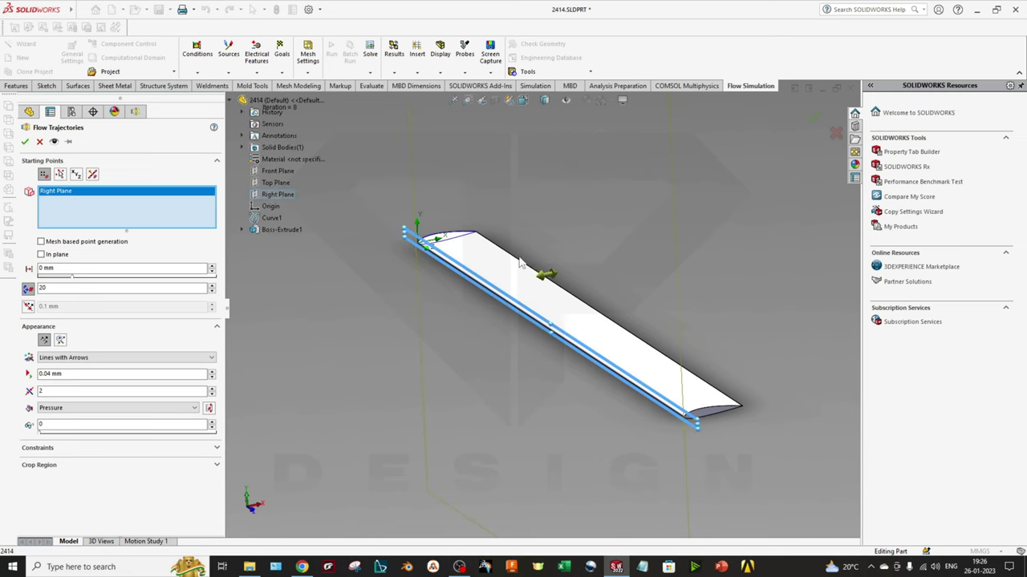
drag(545, 274, 462, 294)
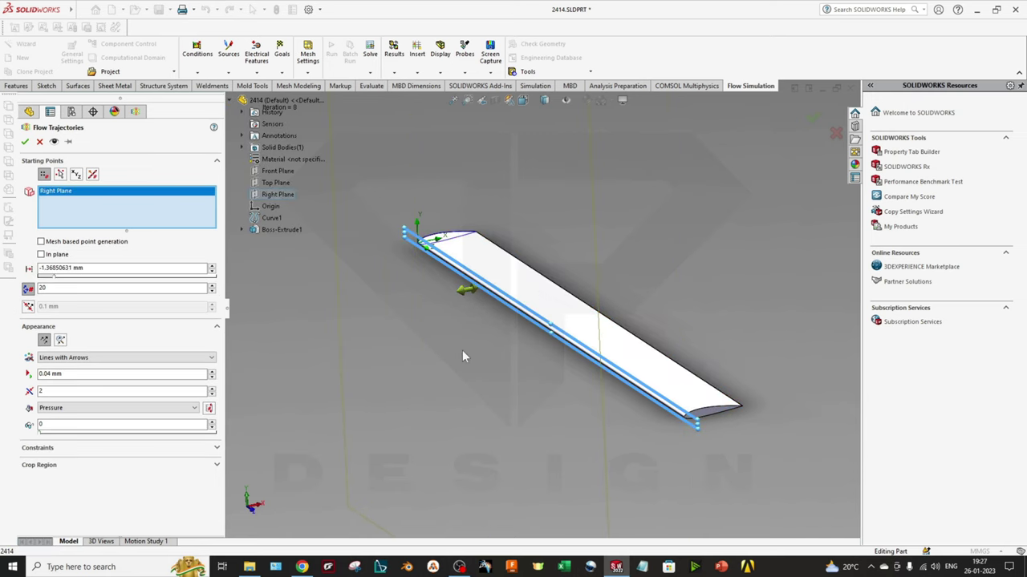
middle_drag(463, 351, 494, 363)
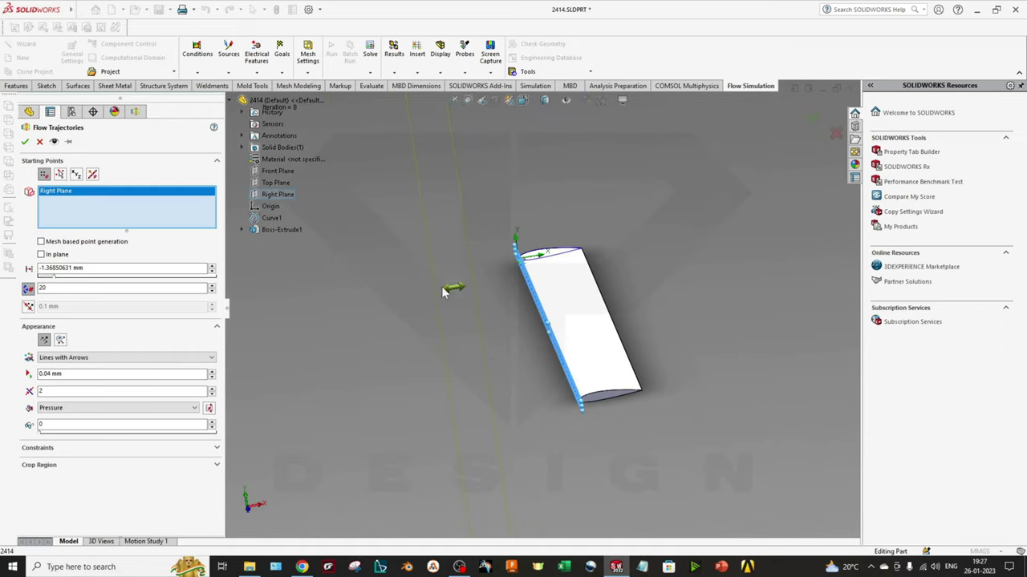
drag(449, 289, 440, 290)
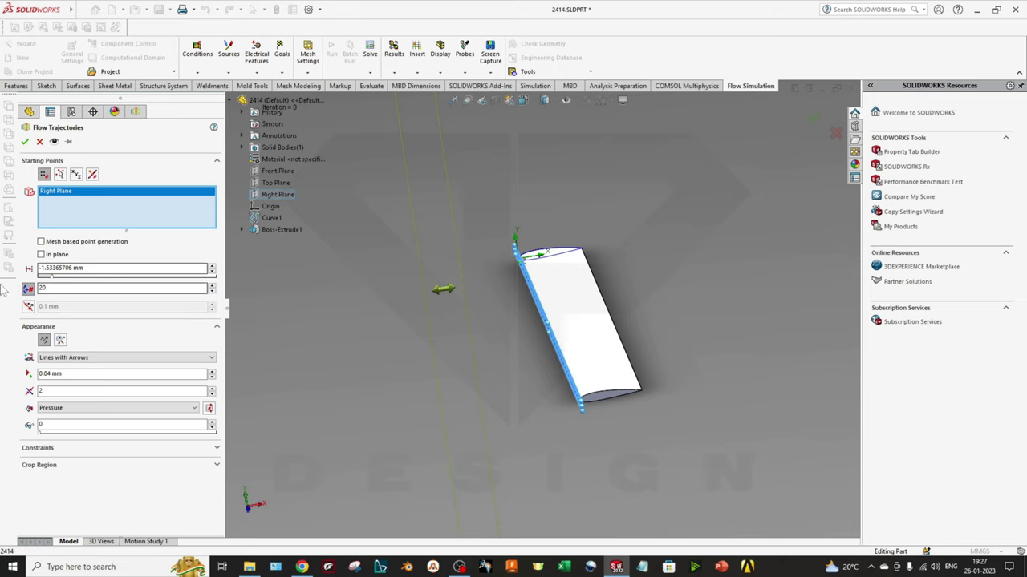
- Set 300 points, dynamic sphere trajectories of size 10 coloured by Velocity, and compute
double_click(42, 287)
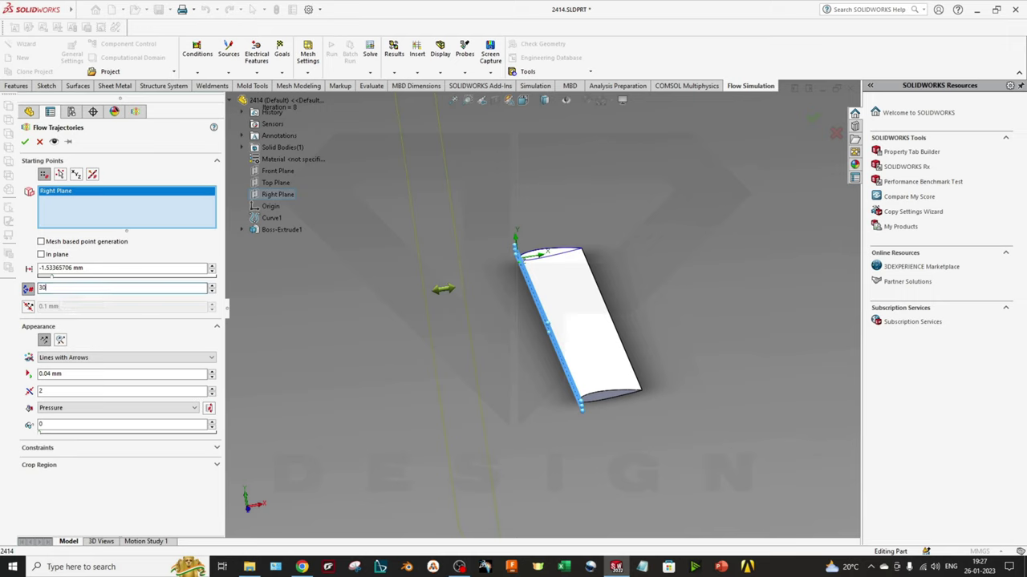
click(124, 329)
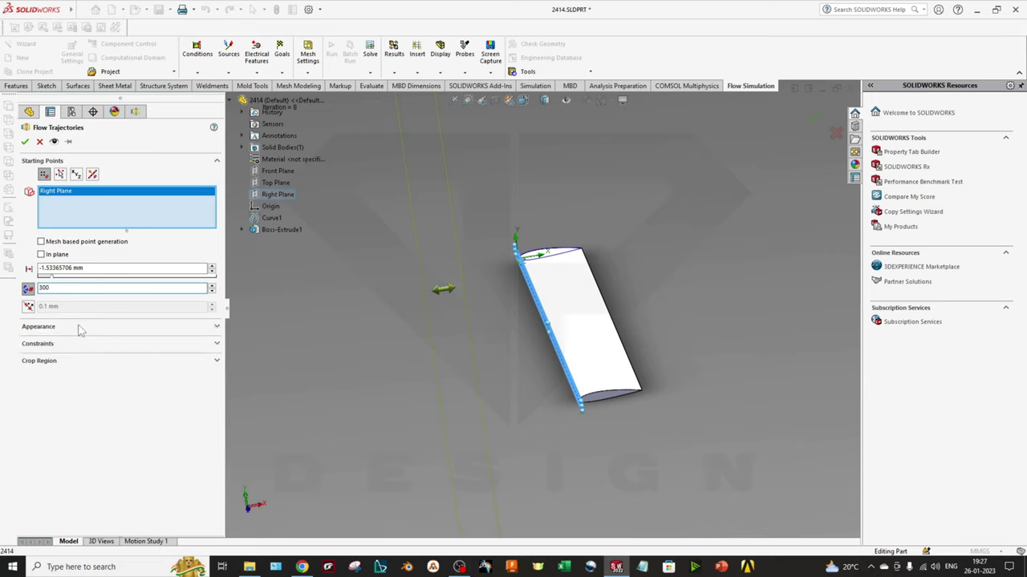
click(53, 329)
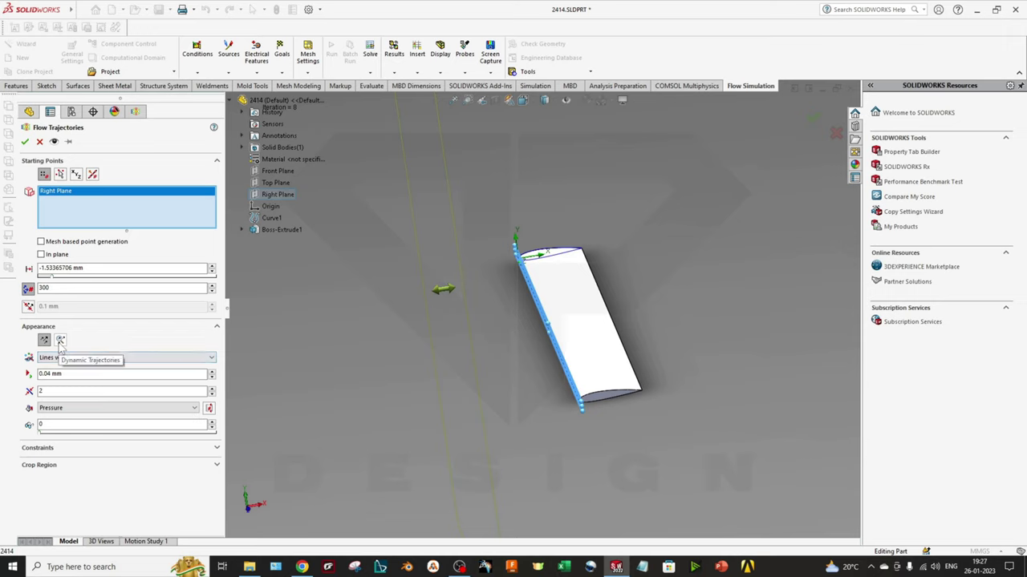
click(60, 340)
click(72, 358)
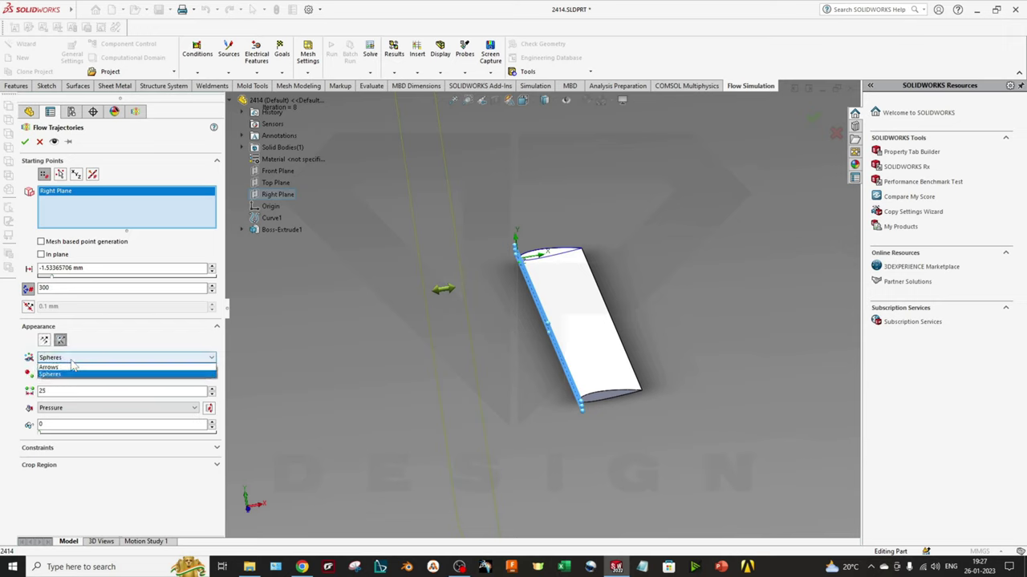
click(72, 374)
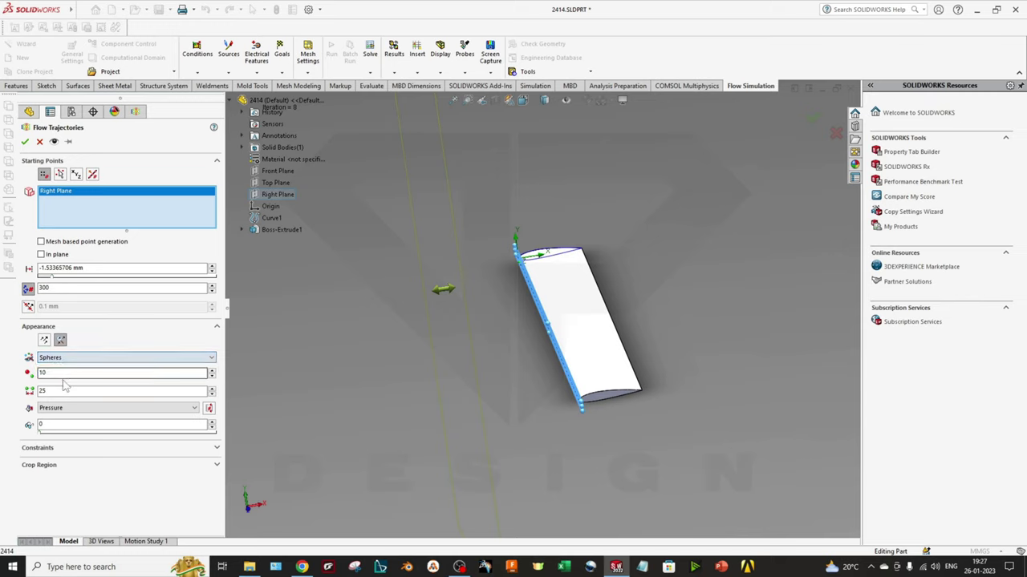
key(Tab)
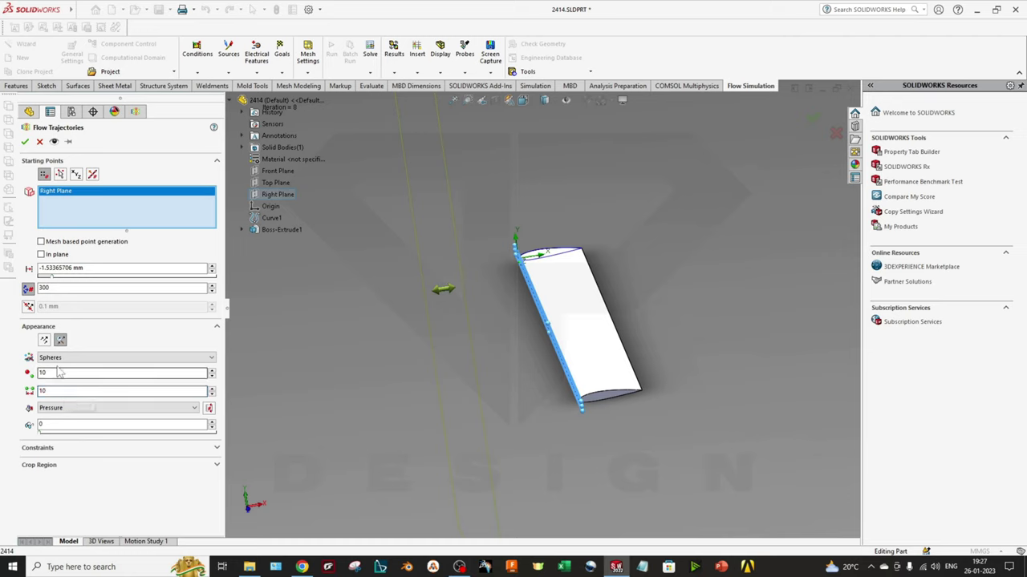
click(83, 410)
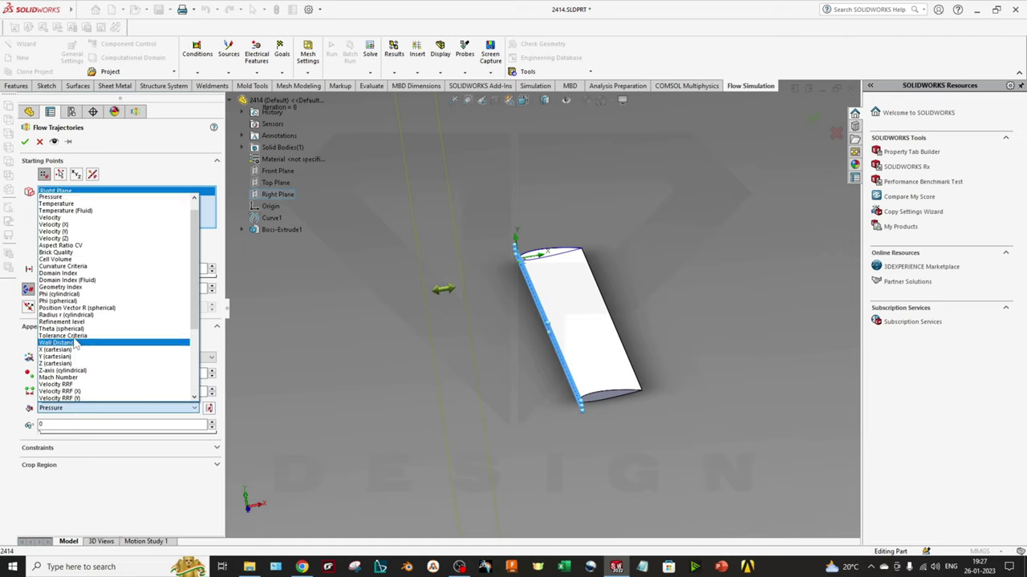
click(93, 251)
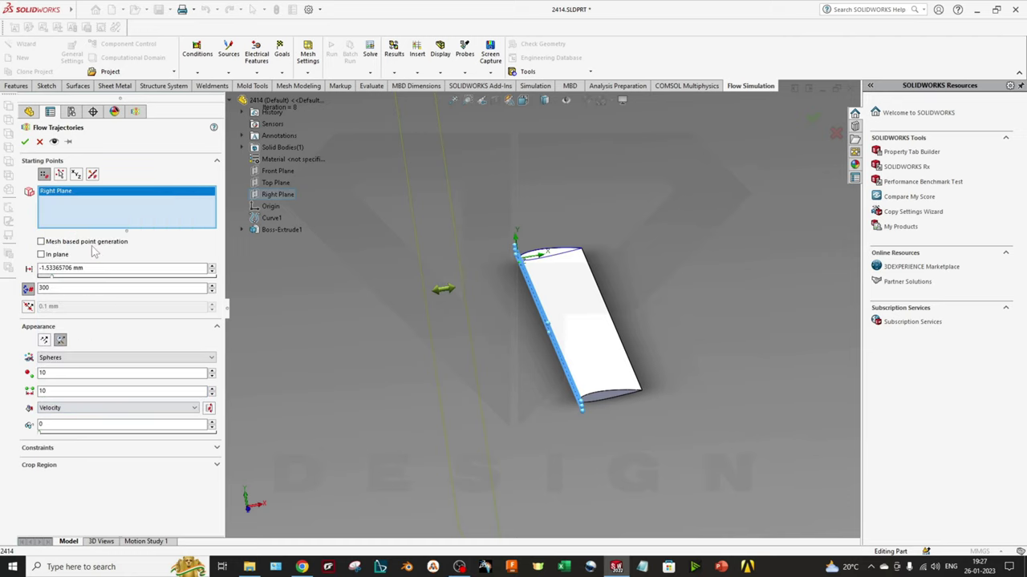
click(25, 141)
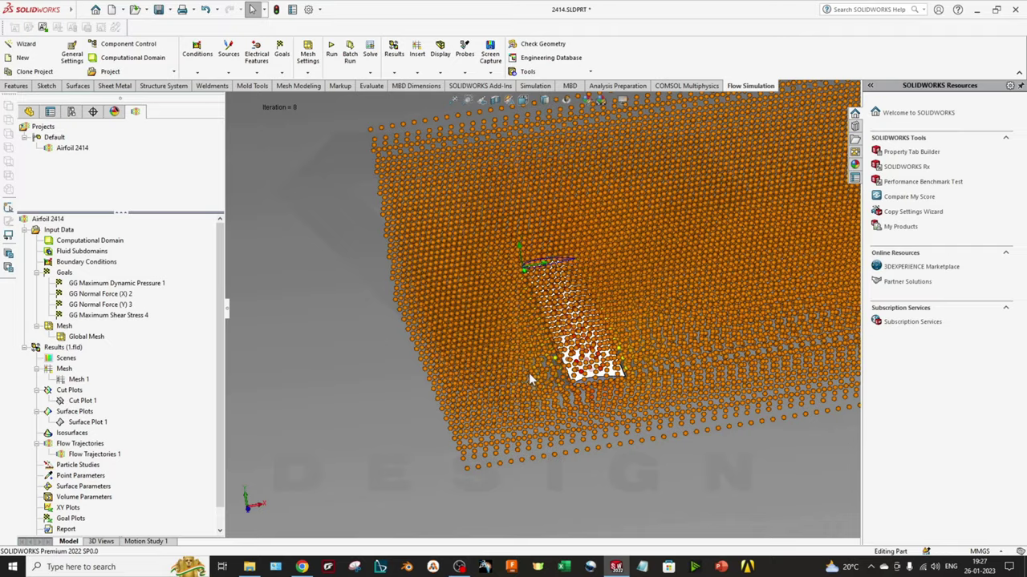
- Edit Flow Trajectories 1 to start from the airfoil face instead of Right Plane
middle_drag(529, 373, 497, 257)
right_click(83, 454)
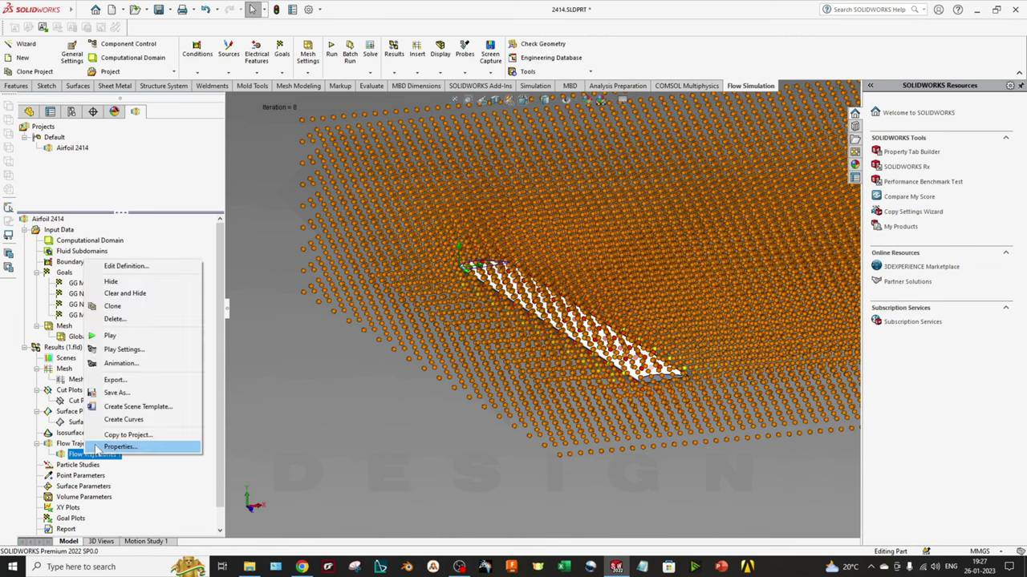
click(113, 267)
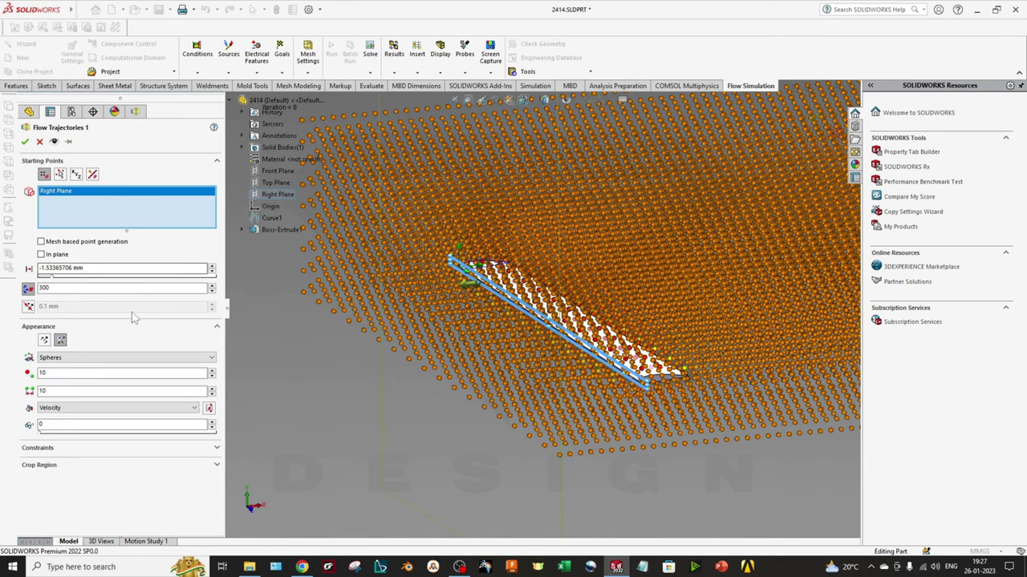
right_click(76, 209)
click(100, 225)
click(640, 354)
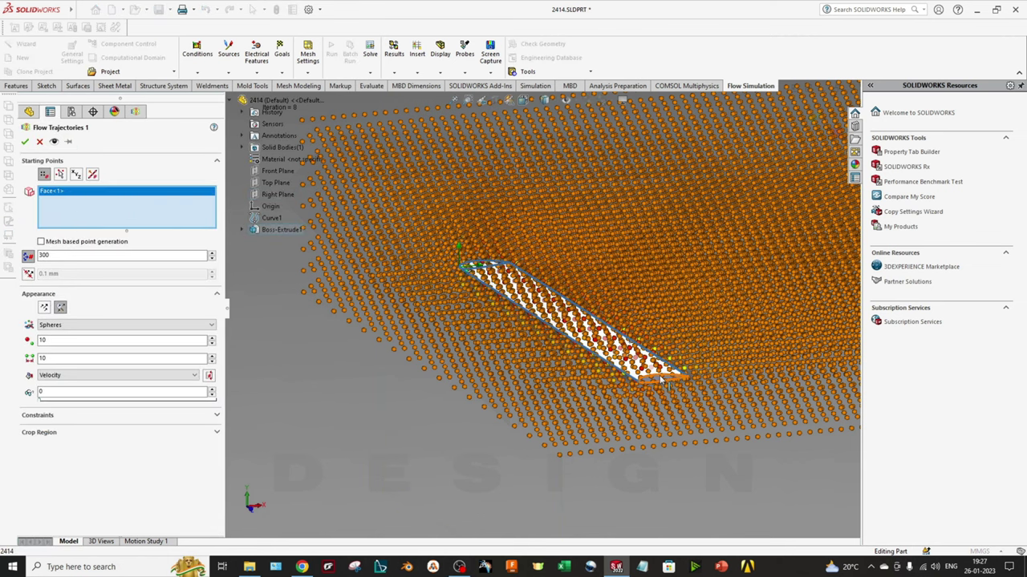
middle_drag(640, 354, 573, 378)
middle_drag(617, 323, 591, 331)
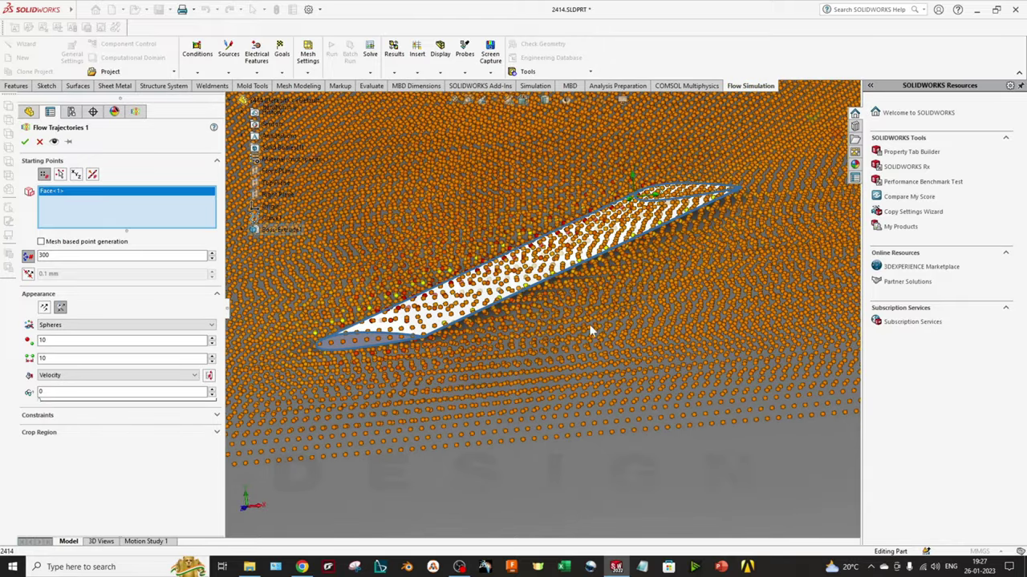
click(25, 141)
- Dismiss the failed progress report and close the trajectory settings
scroll(522, 389, up, 2)
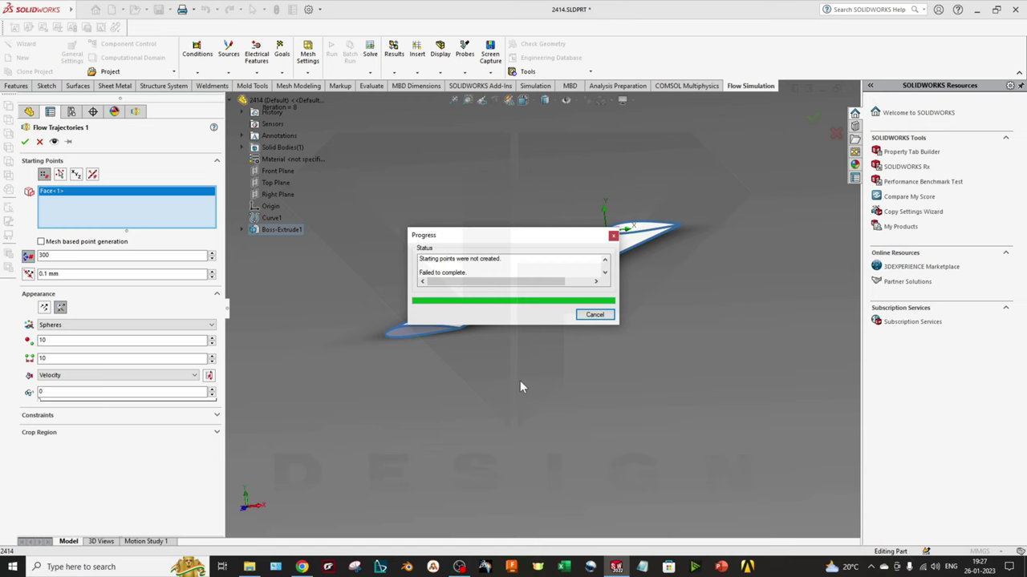
click(594, 314)
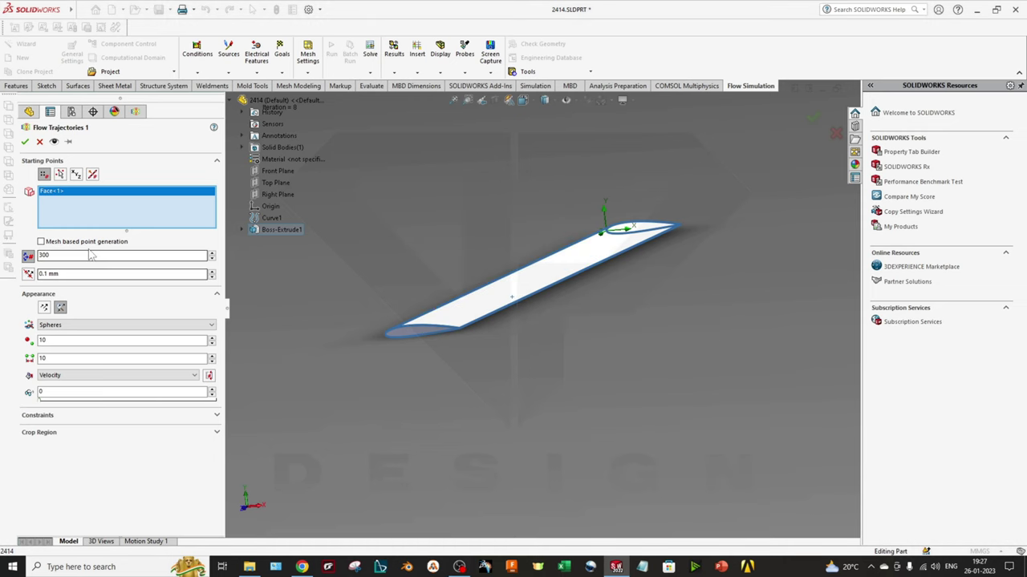
click(40, 141)
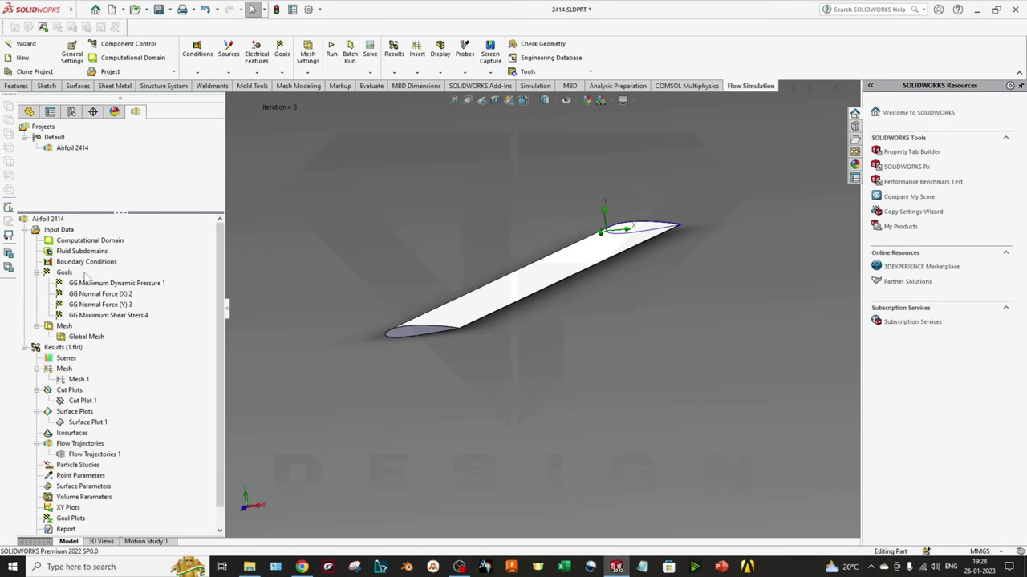
- Delete Flow Trajectories 1
right_click(84, 454)
click(120, 315)
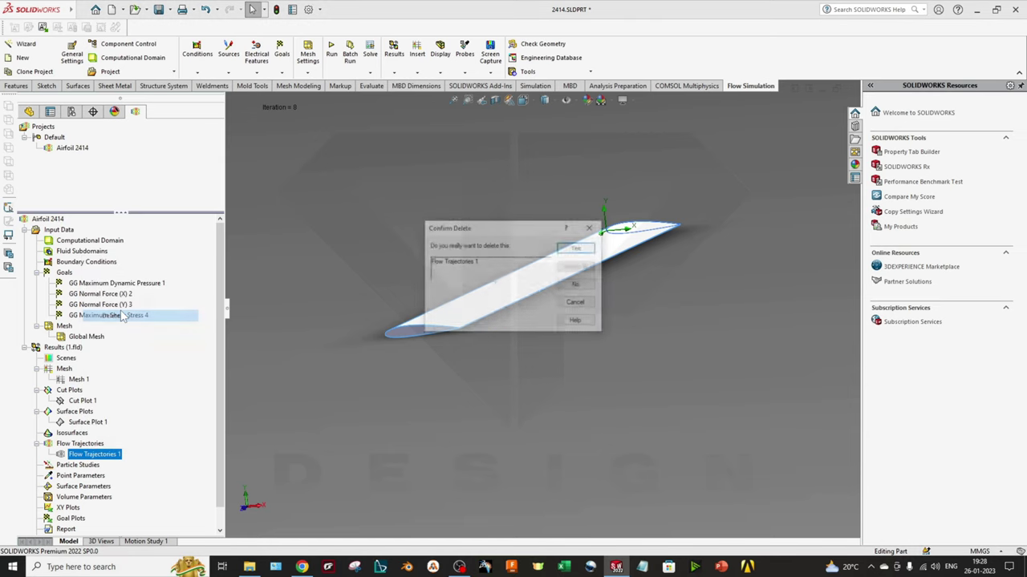
key(Return)
- Insert new flow trajectories from the wing face with 50 points; dismiss the failed report
right_click(62, 447)
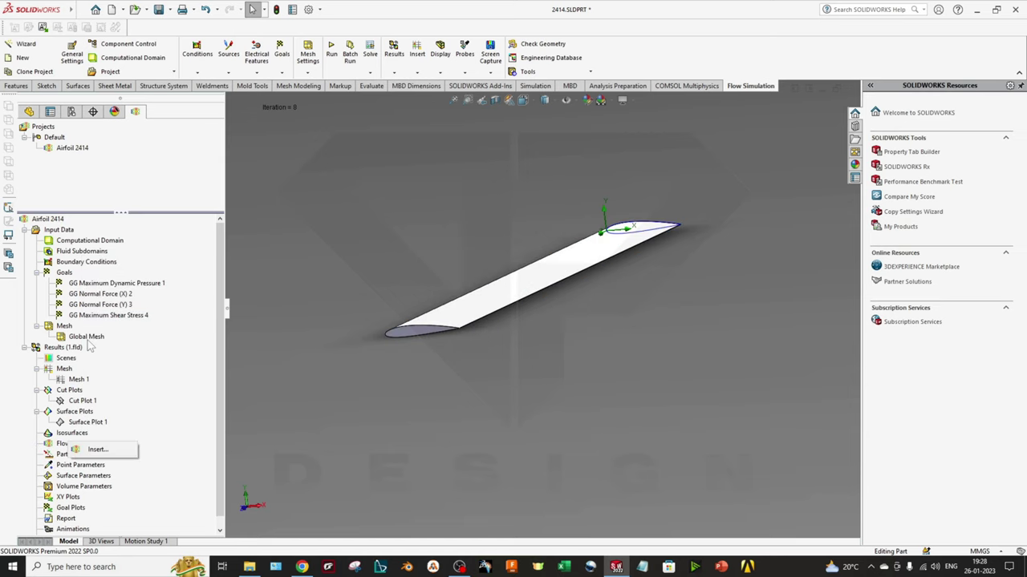
click(97, 449)
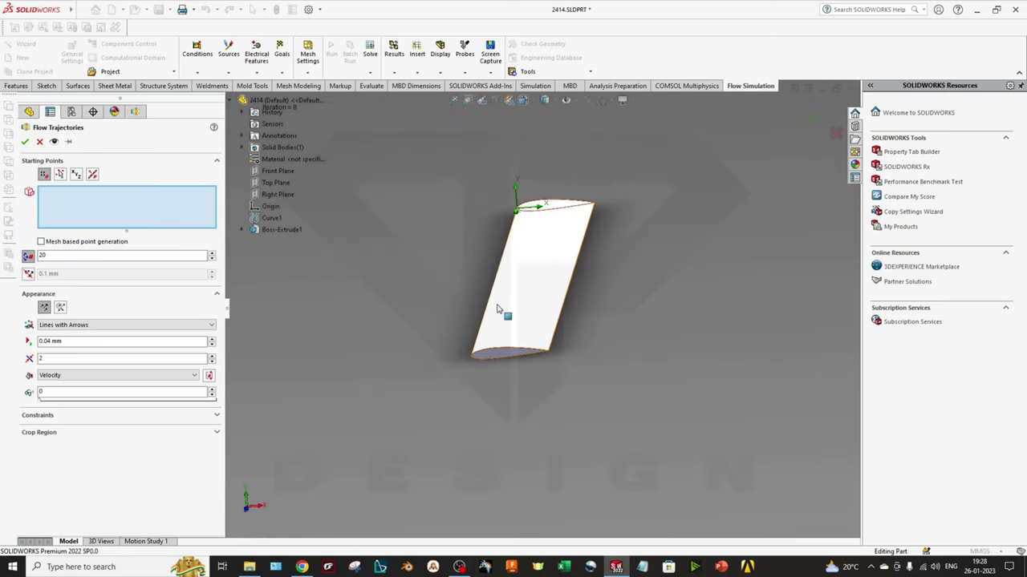
click(527, 342)
double_click(80, 255)
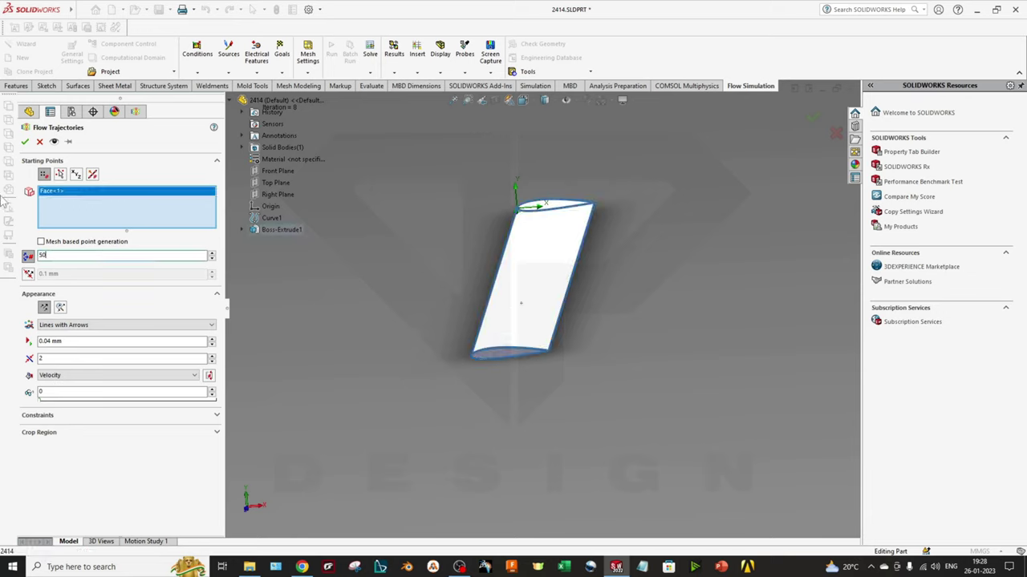
click(25, 142)
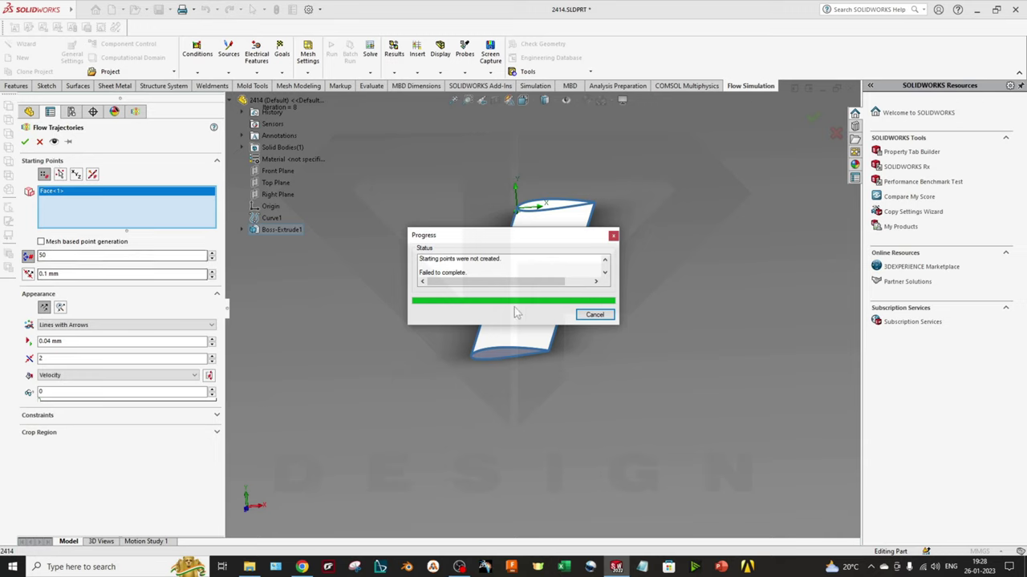
click(595, 316)
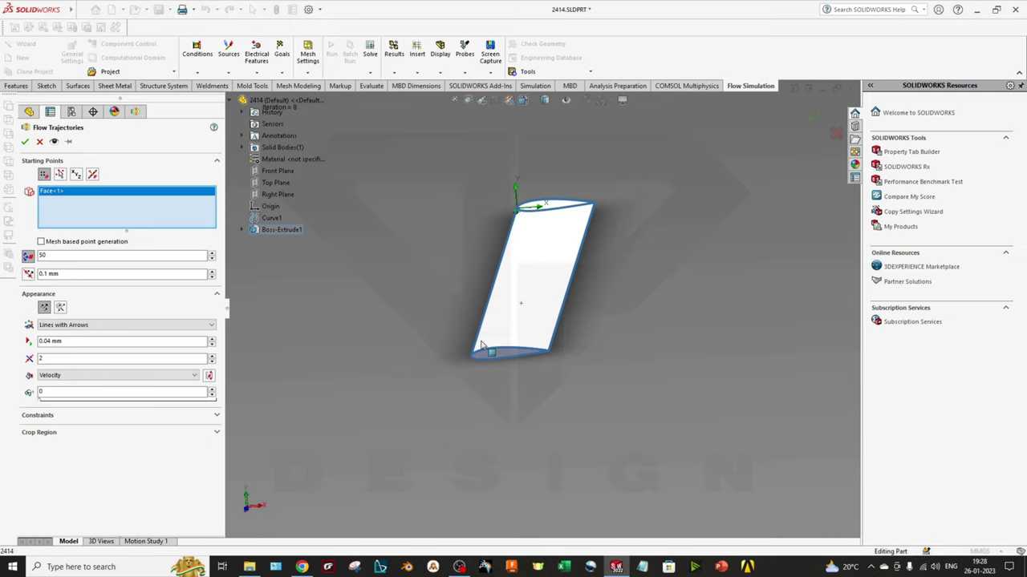
- Enable mesh based point generation on the airfoil face and compute the trajectories
middle_drag(363, 262, 436, 245)
scroll(436, 244, down, 5)
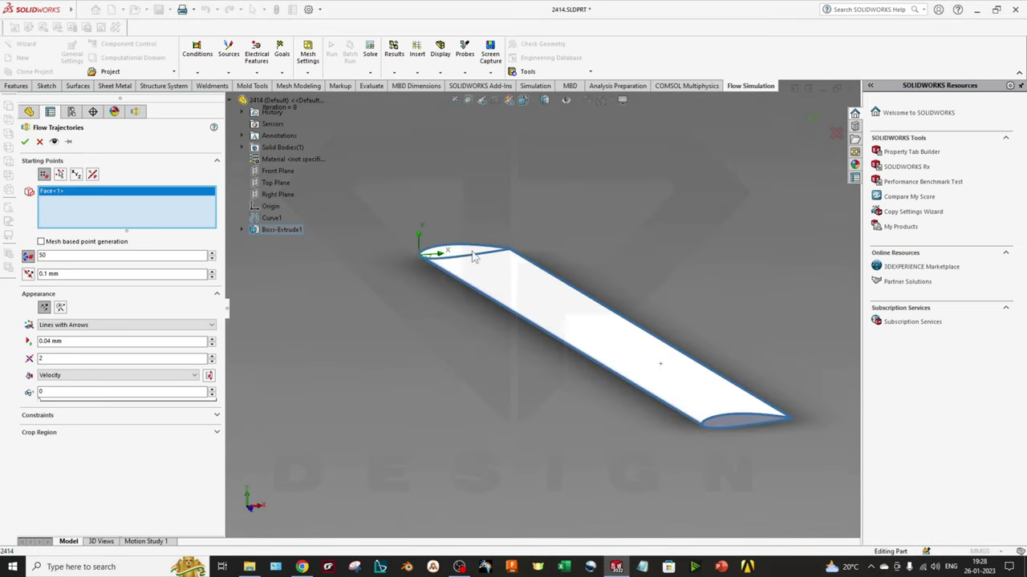
right_click(116, 215)
click(120, 209)
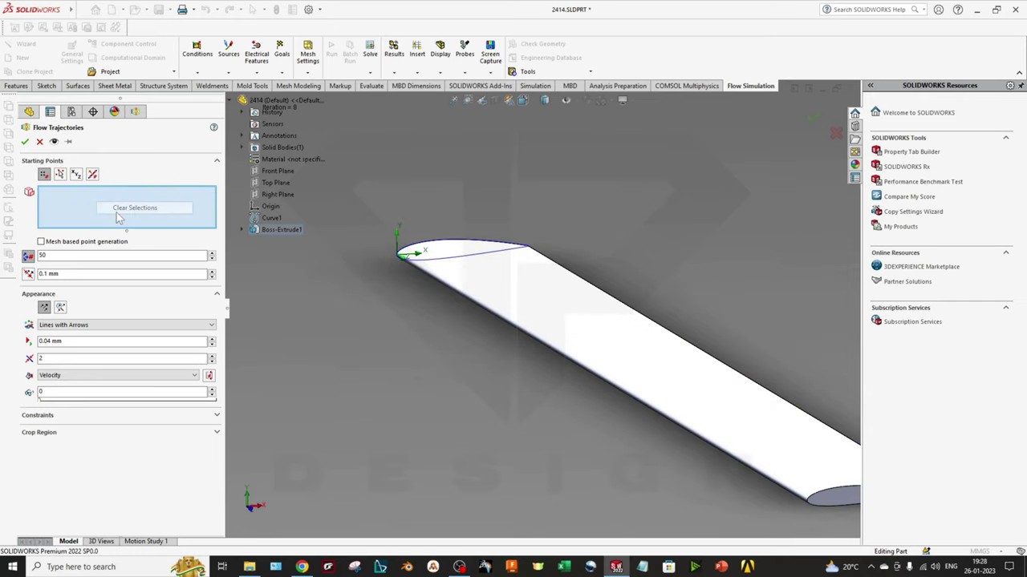
click(96, 242)
scroll(392, 312, up, 3)
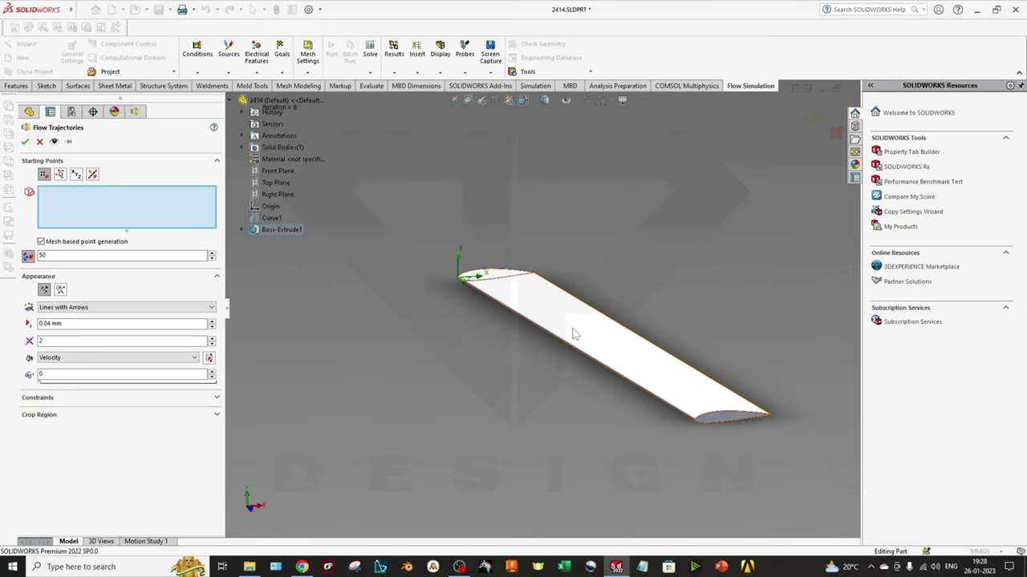
middle_drag(392, 313, 497, 361)
click(574, 410)
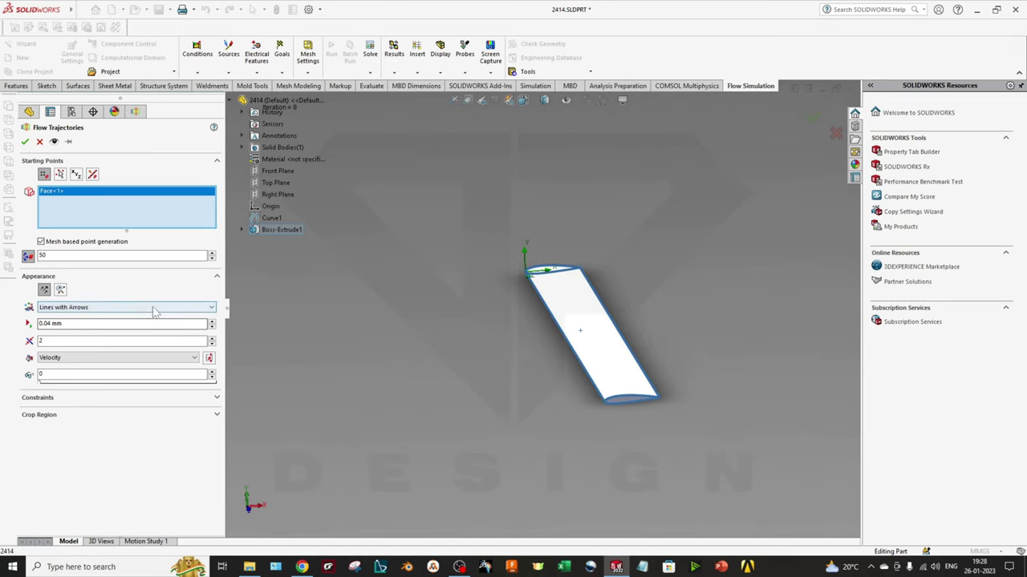
click(24, 142)
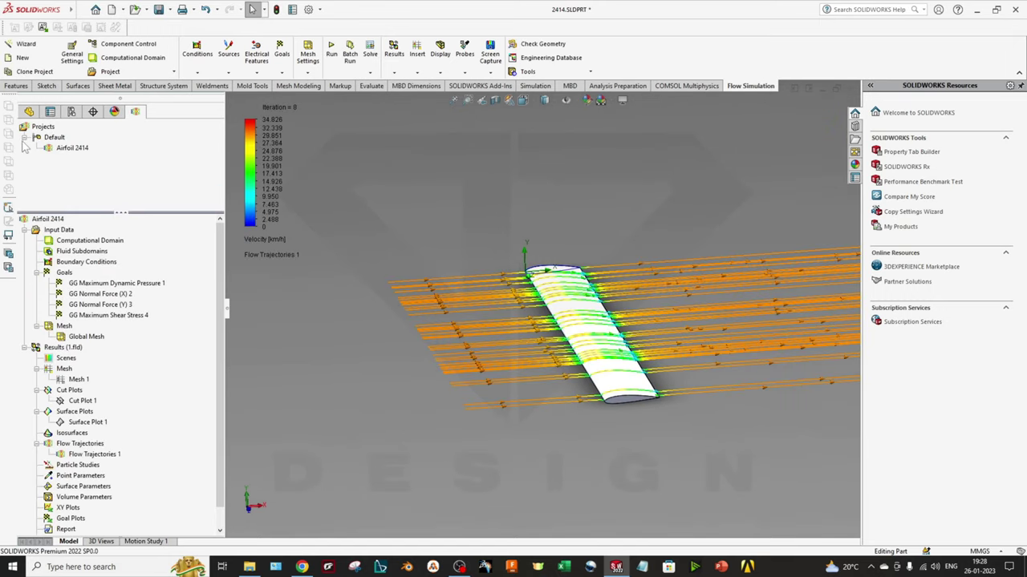
- Replay Flow Trajectories 1 from the start and view the streamlines around the airfoil
middle_drag(515, 345, 491, 372)
scroll(516, 343, down, 3)
scroll(516, 344, down, 2)
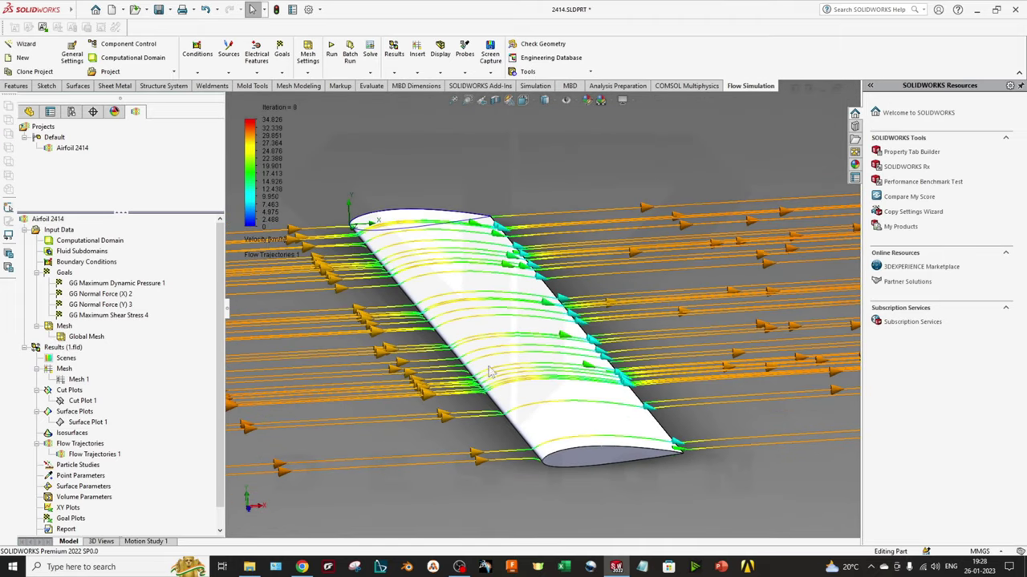
right_click(93, 454)
click(120, 347)
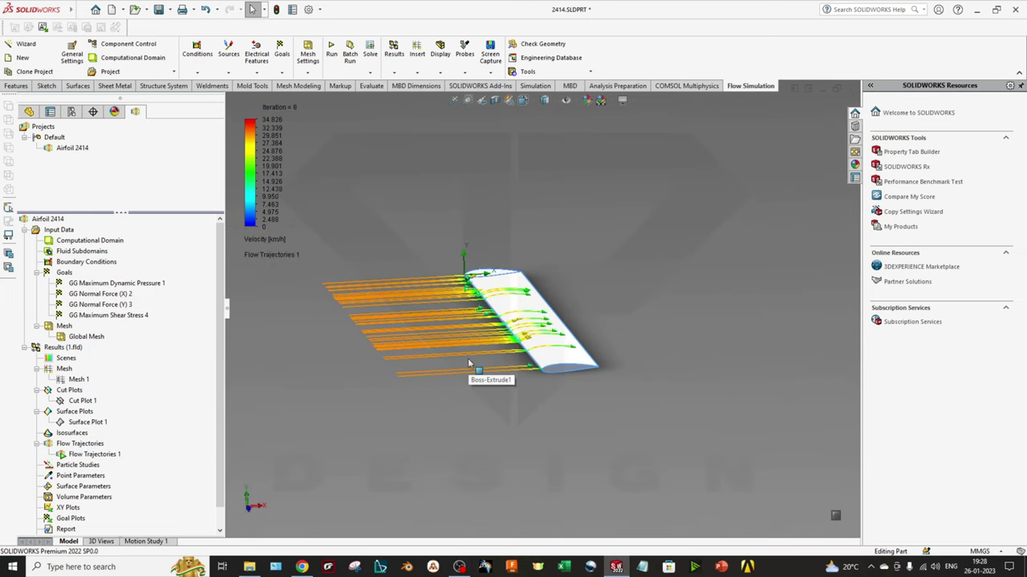
scroll(470, 367, down, 2)
middle_drag(470, 367, 634, 308)
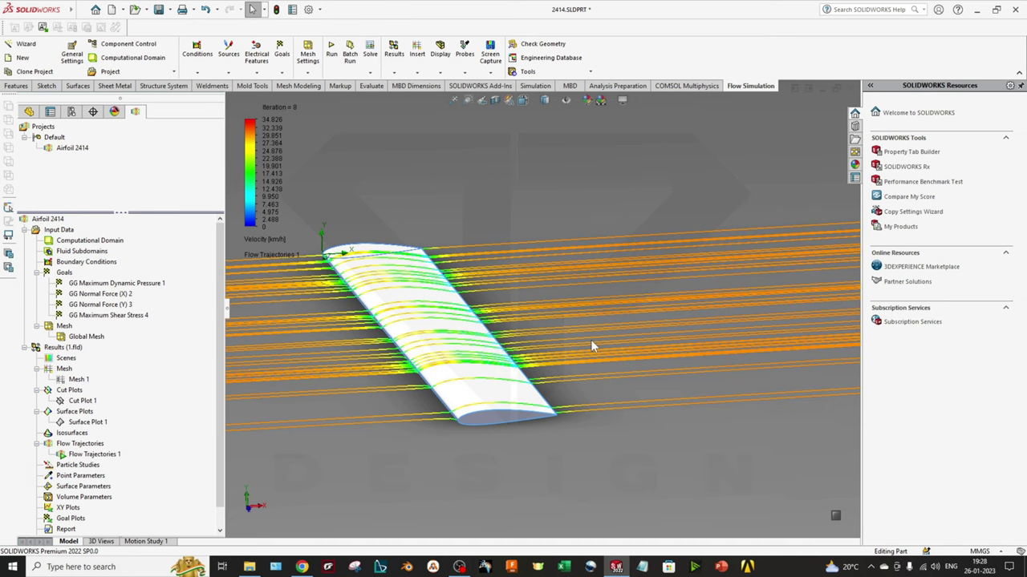
middle_drag(576, 343, 543, 368)
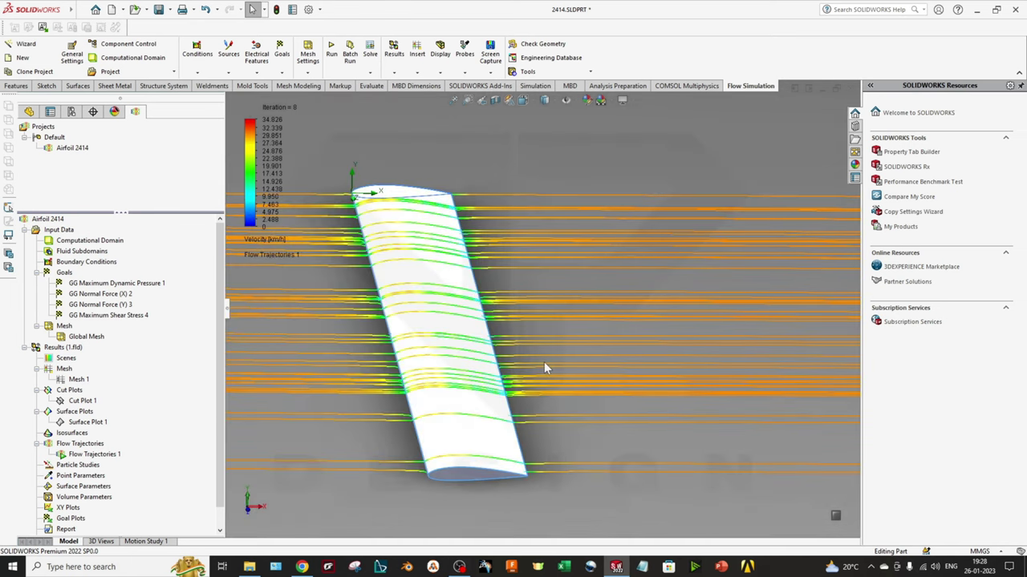
ctrl+middle_drag(473, 370, 521, 371)
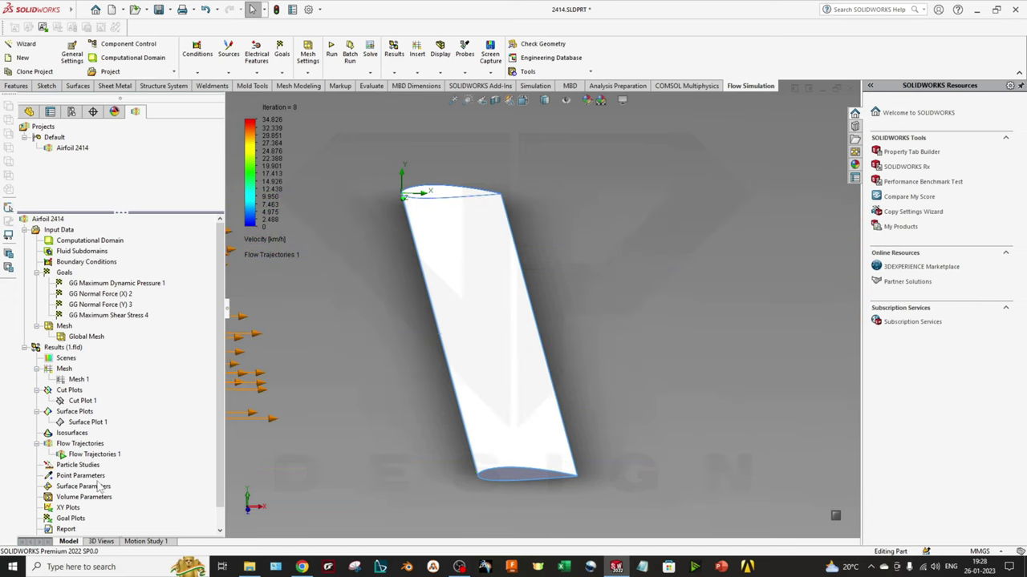
right_click(94, 454)
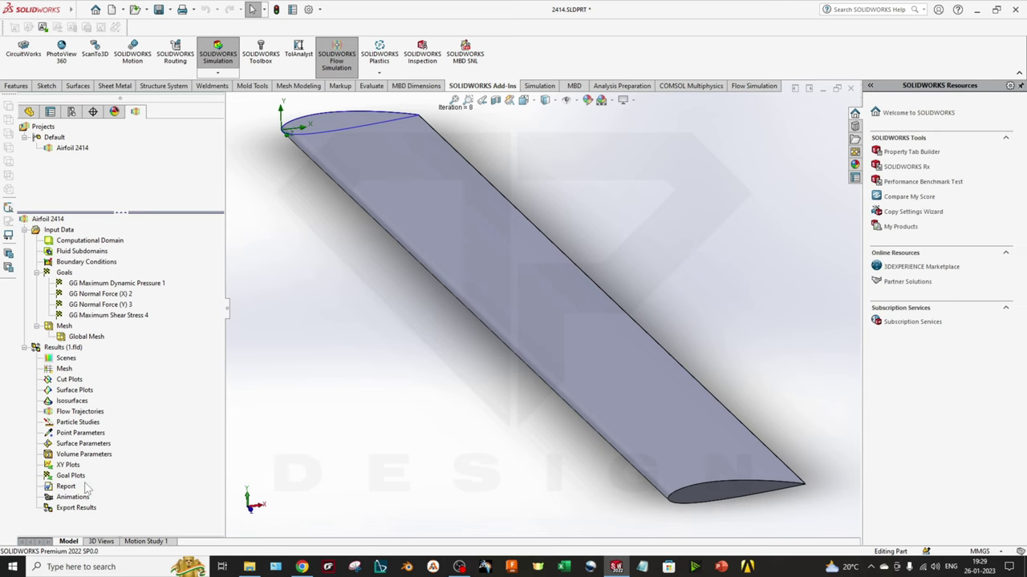
- Create a goal plot of all four goals against Iterations and show its summary table
double_click(84, 481)
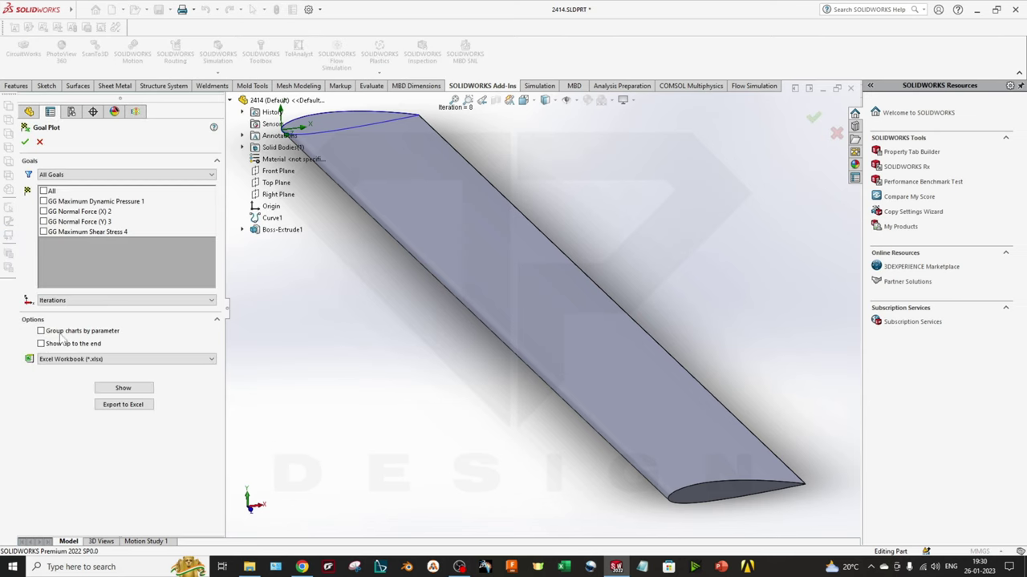
click(45, 203)
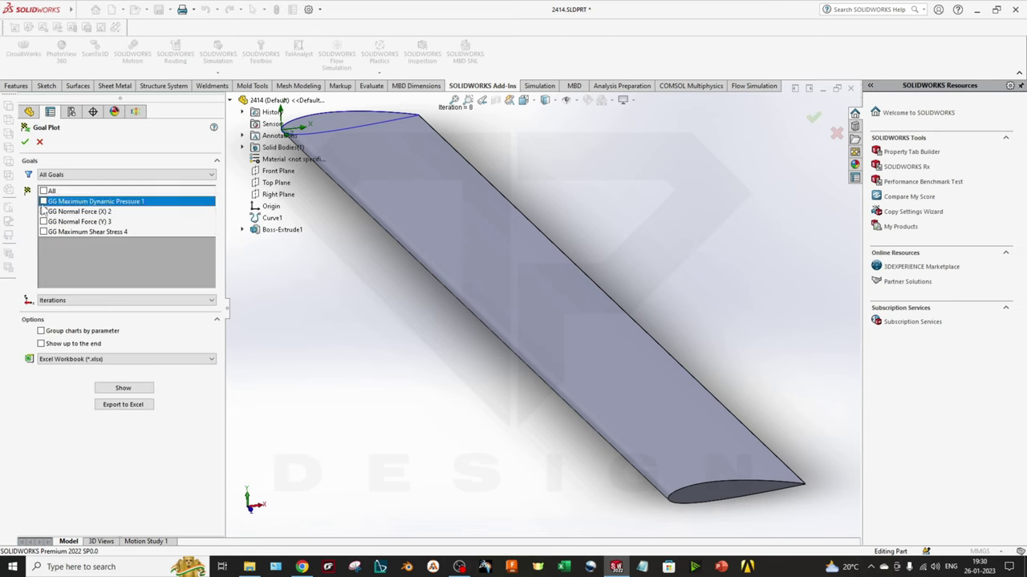
click(43, 211)
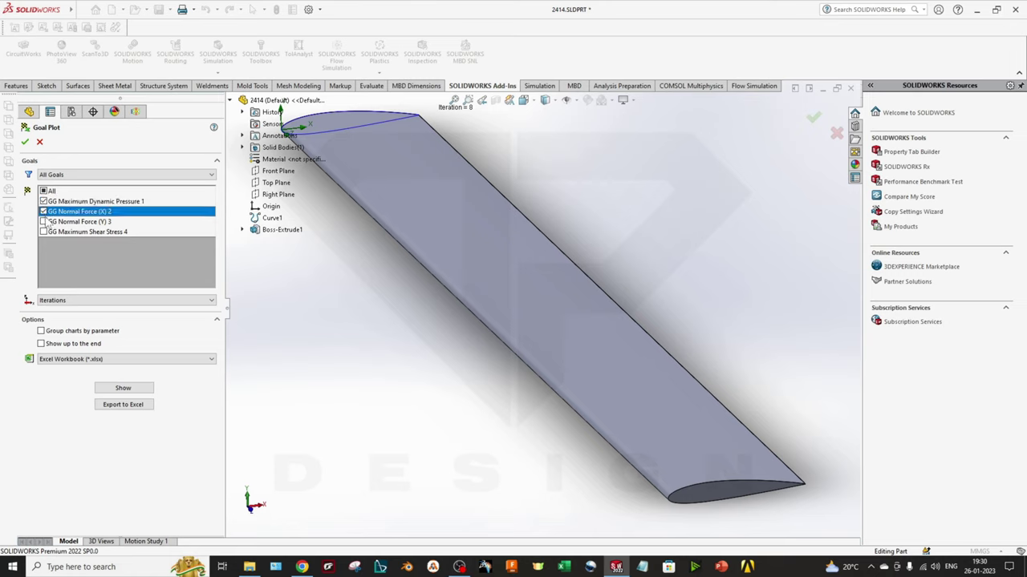
click(43, 221)
click(44, 231)
click(71, 303)
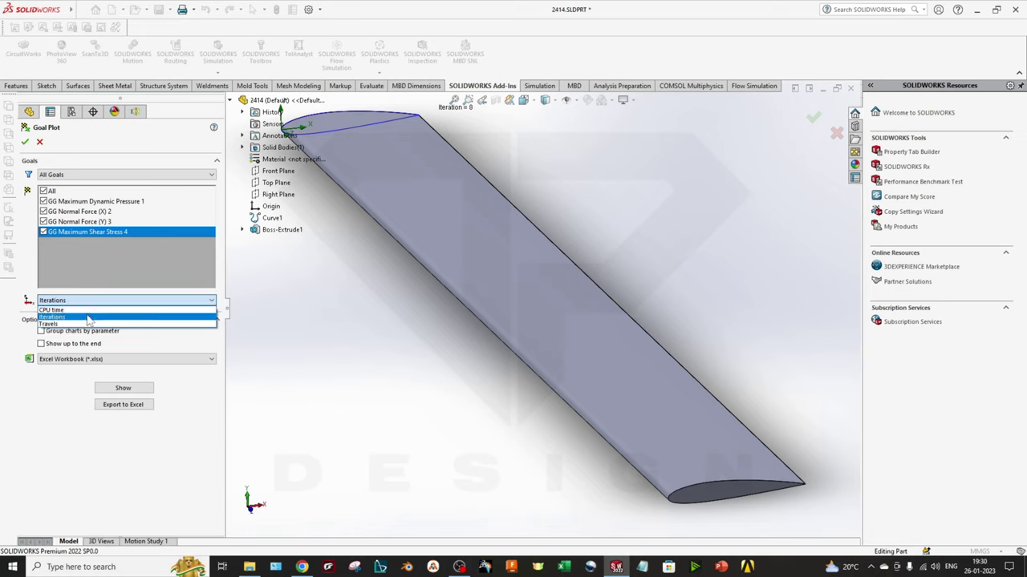
click(88, 318)
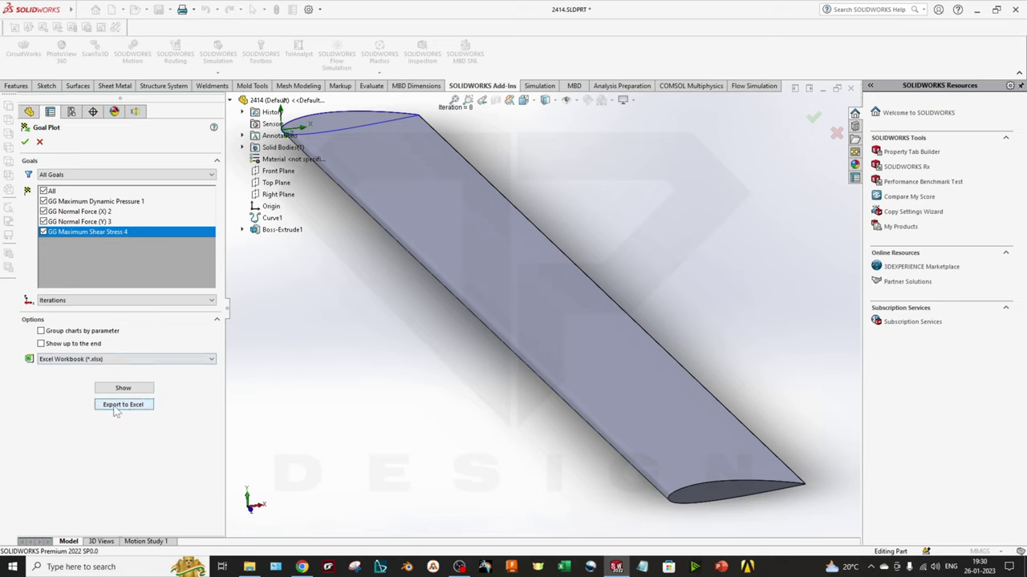
click(125, 389)
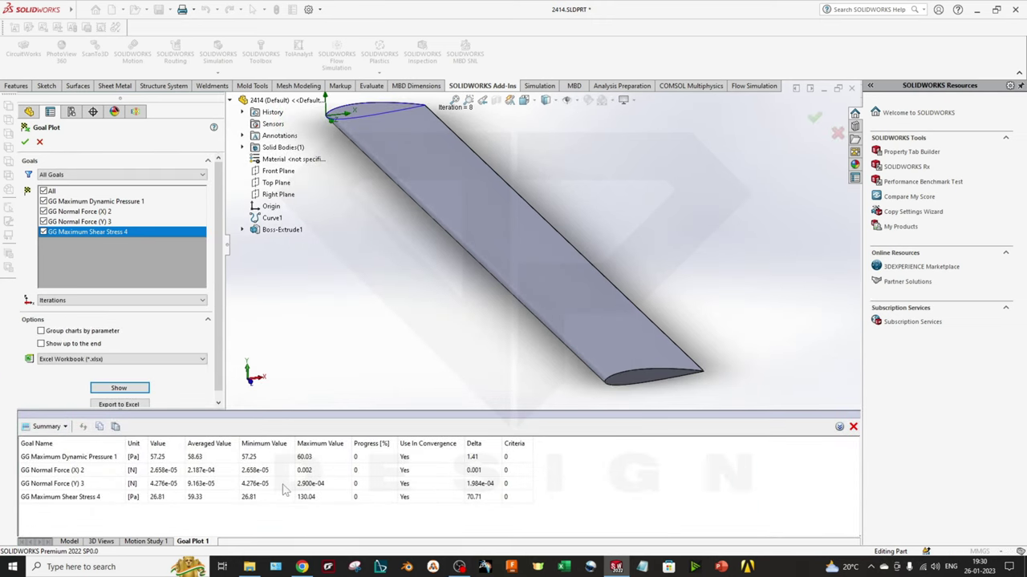
- Switch the goal plot to History, copy the dynamic pressure chart, and save it as Goal Plot 1
click(61, 427)
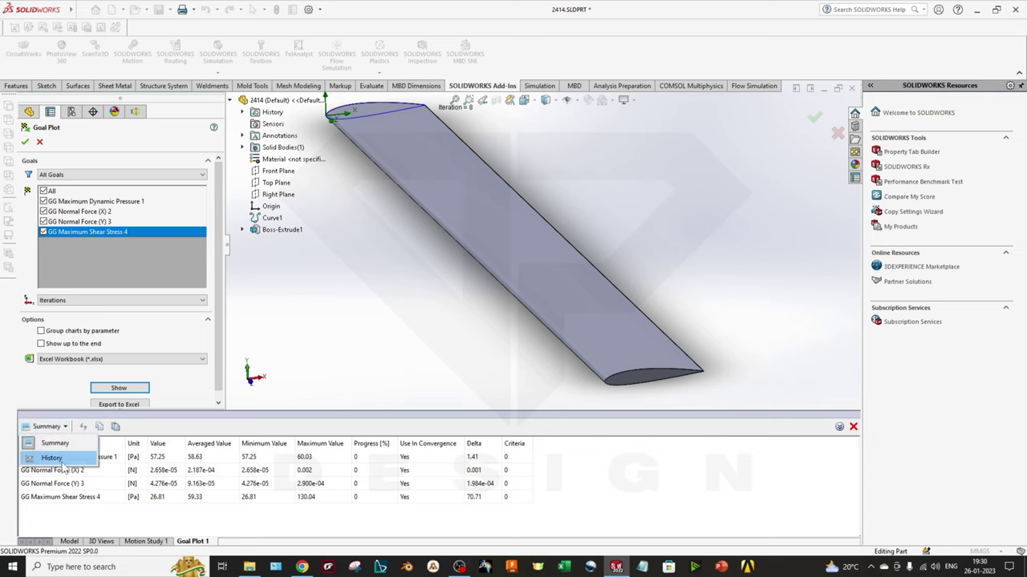
click(53, 458)
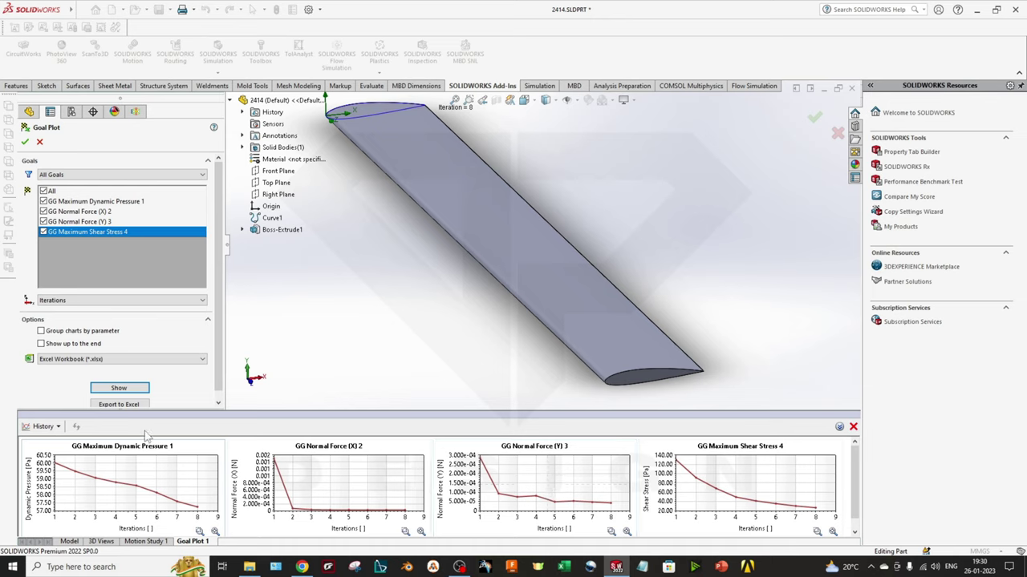
right_click(107, 493)
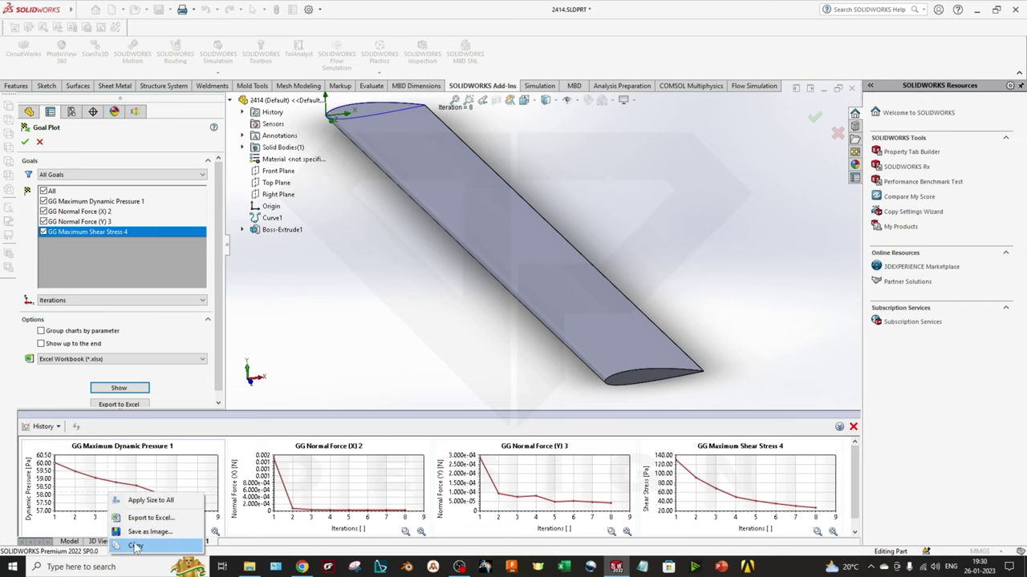
click(154, 532)
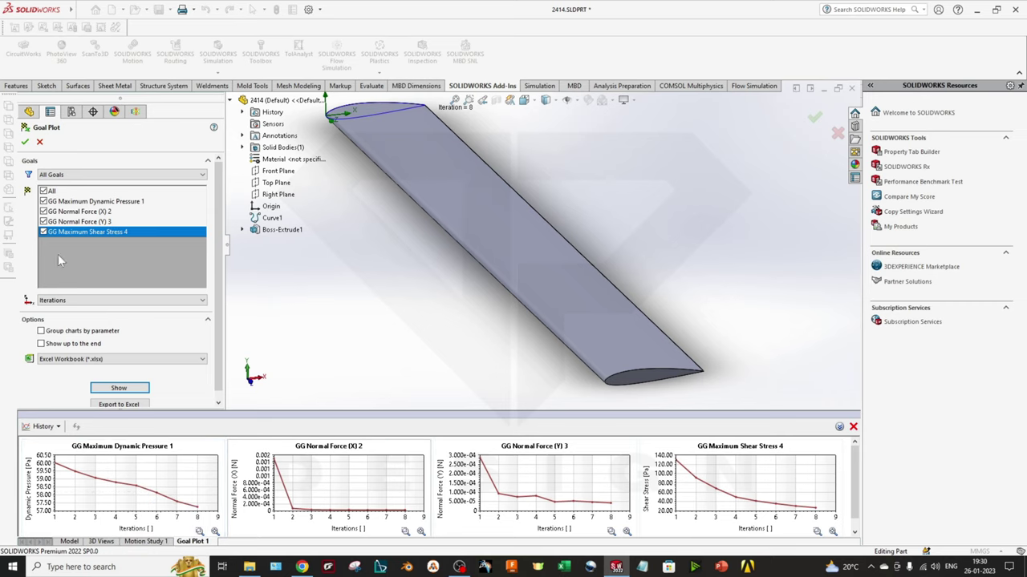
click(39, 141)
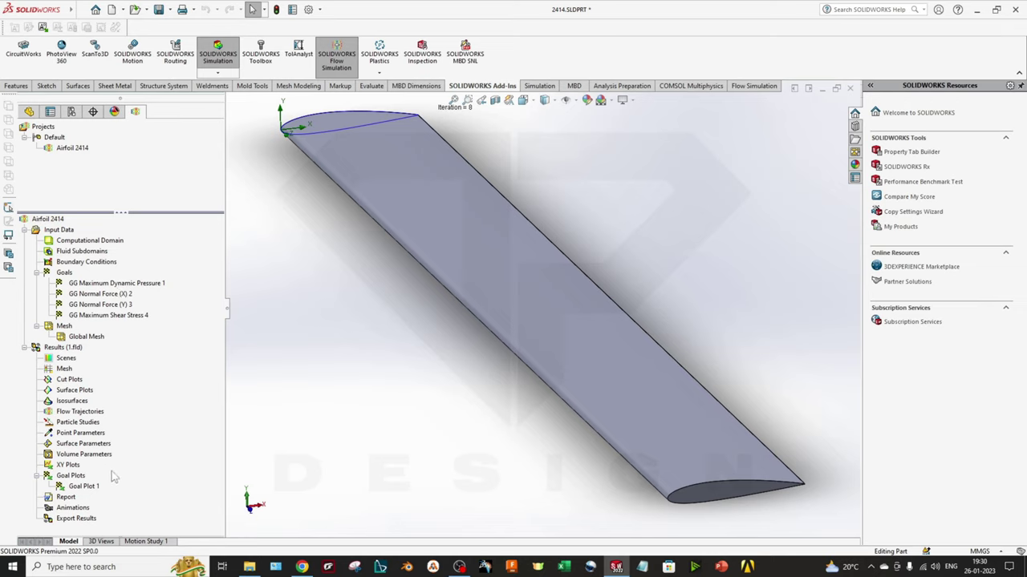
- Create a new Airfoil 2414 results report from the flow simulation report.dotx template
right_click(72, 497)
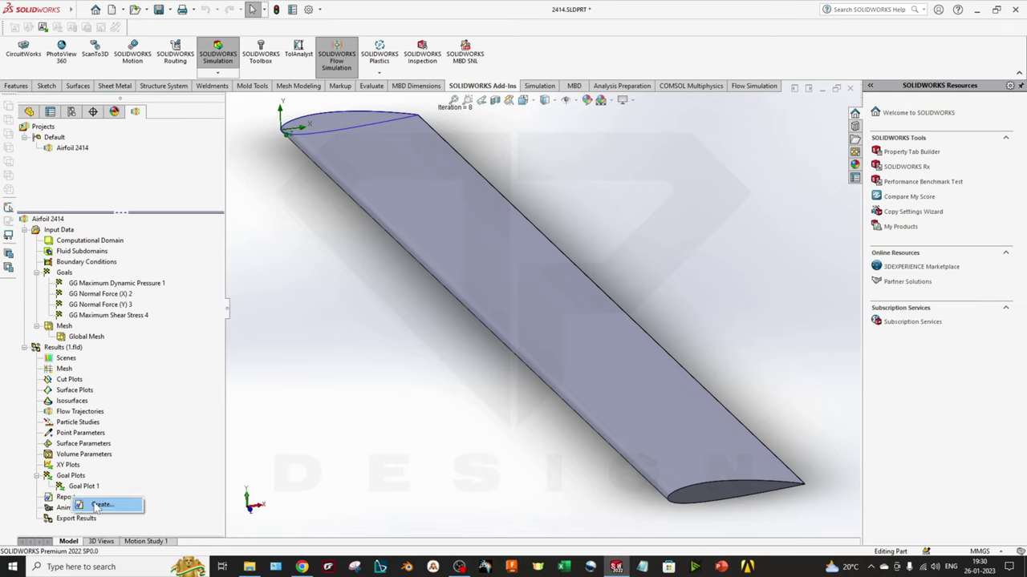
click(98, 504)
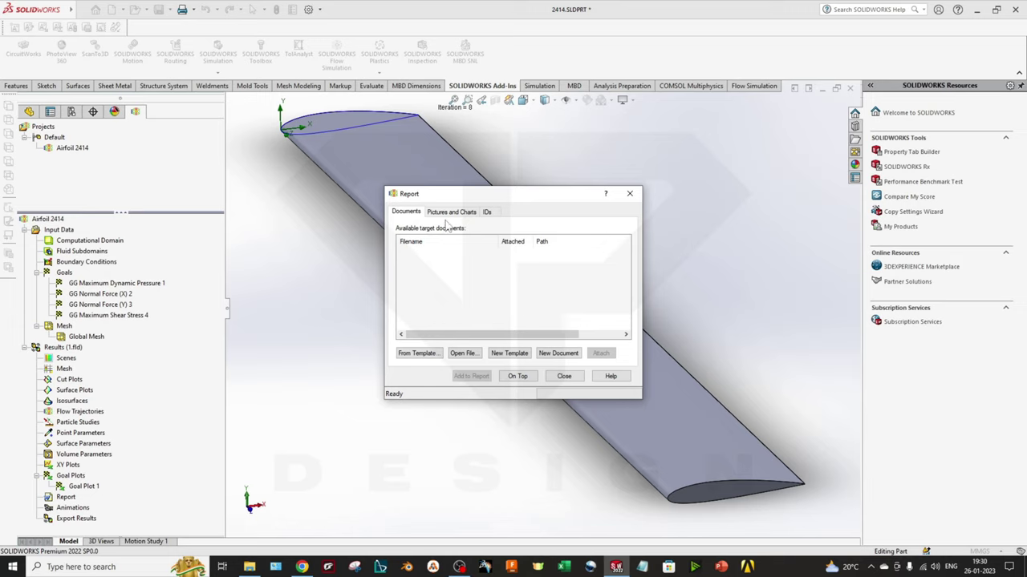
click(461, 213)
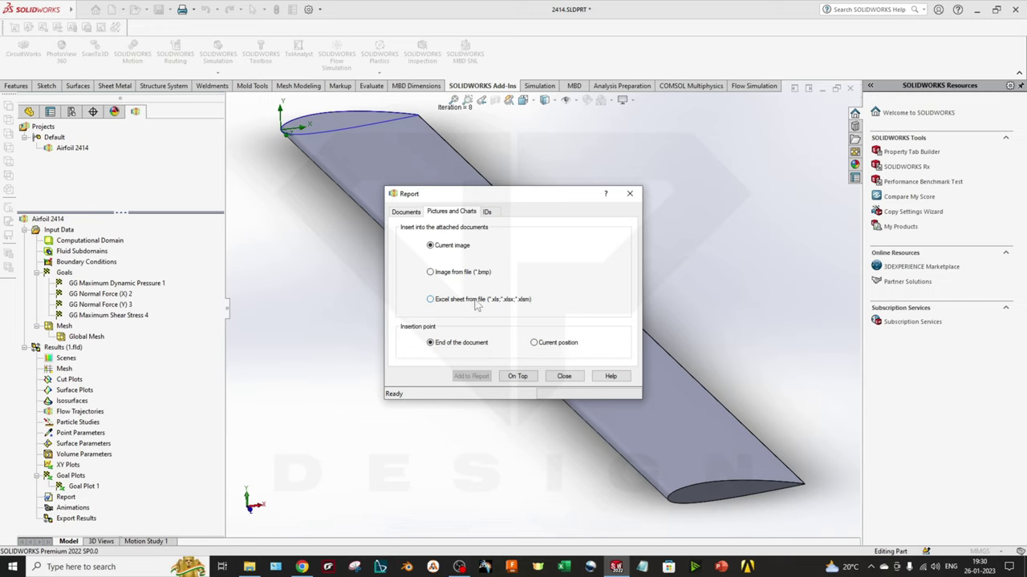
click(486, 212)
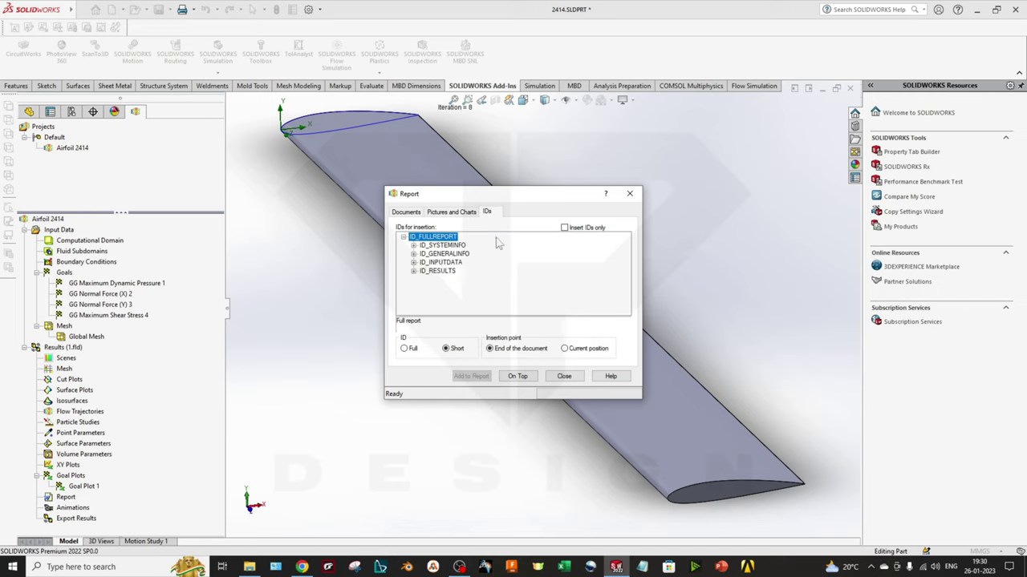
click(406, 212)
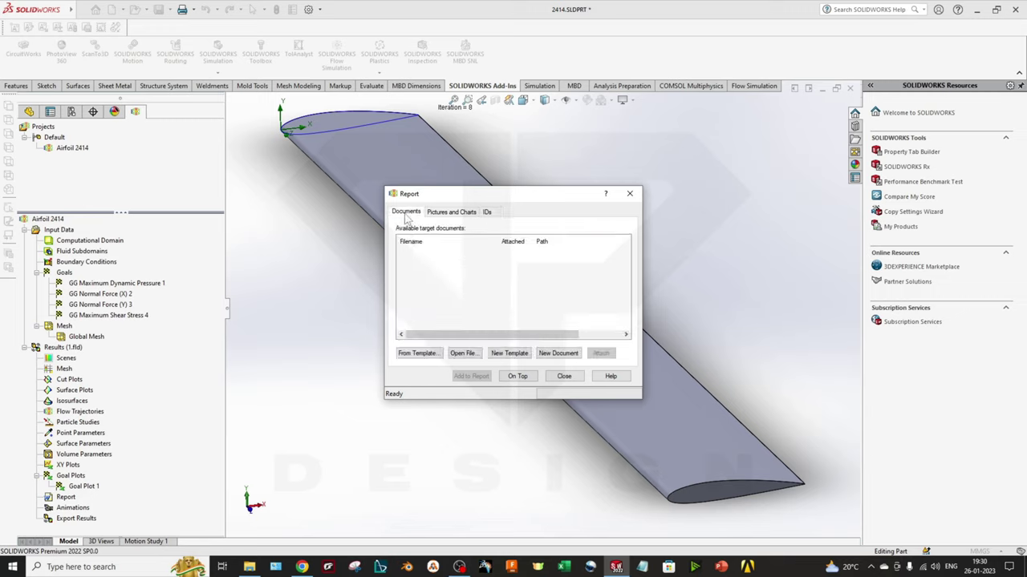
click(418, 355)
click(514, 281)
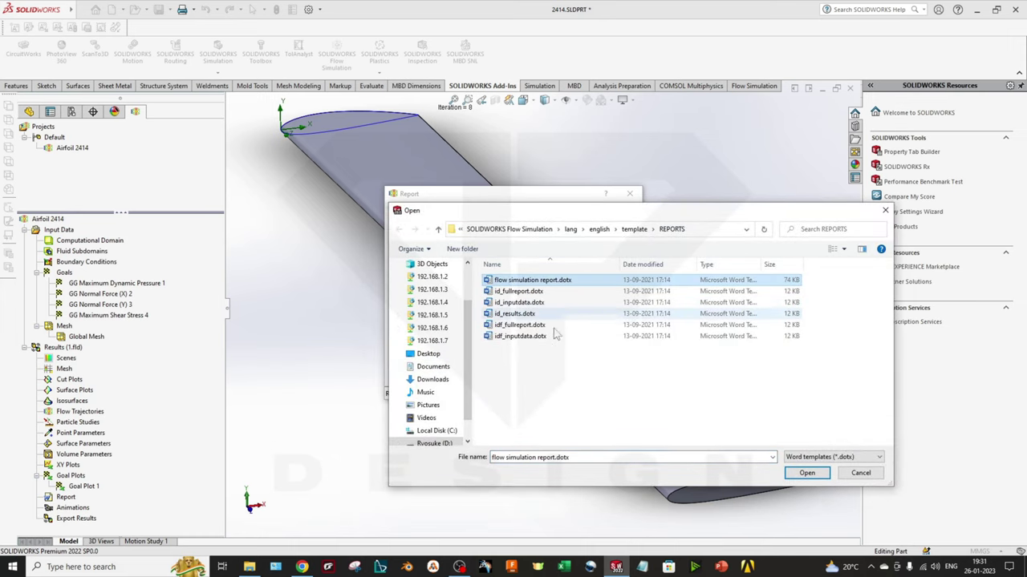
click(807, 474)
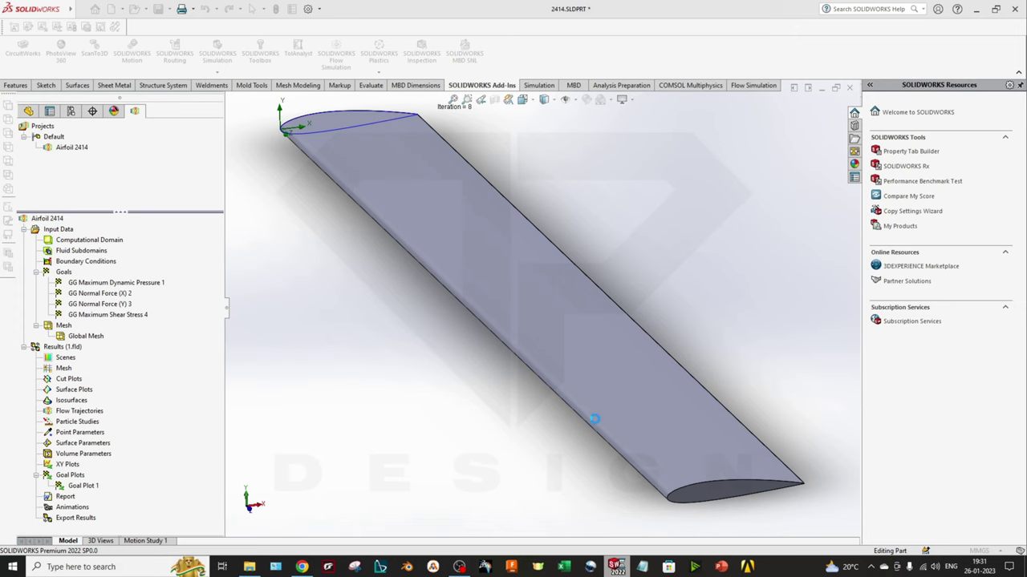
- Scroll down through the generated 10-page Document1.docx Word report
click(517, 374)
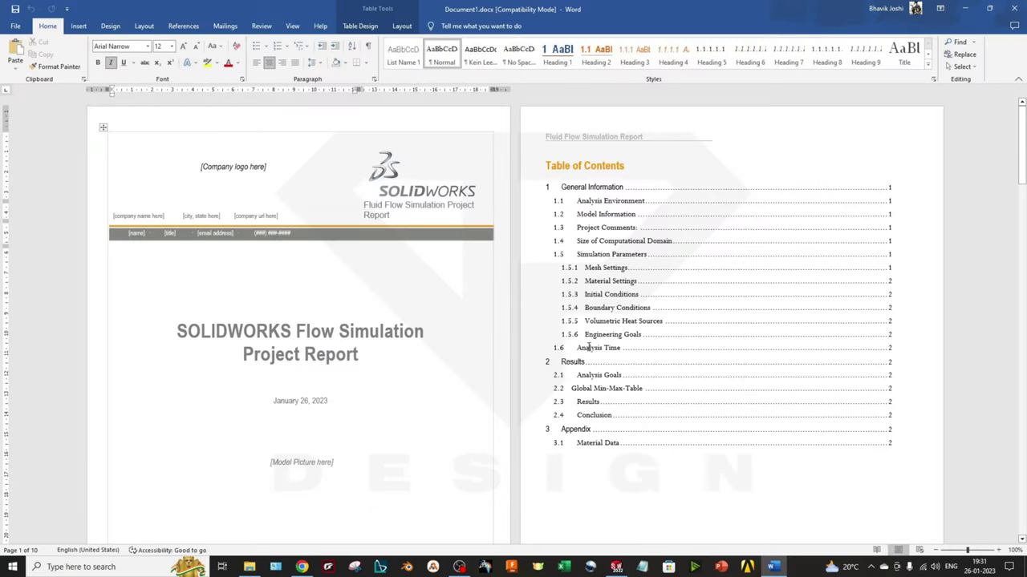
scroll(595, 378, down, 10)
scroll(595, 378, down, 3)
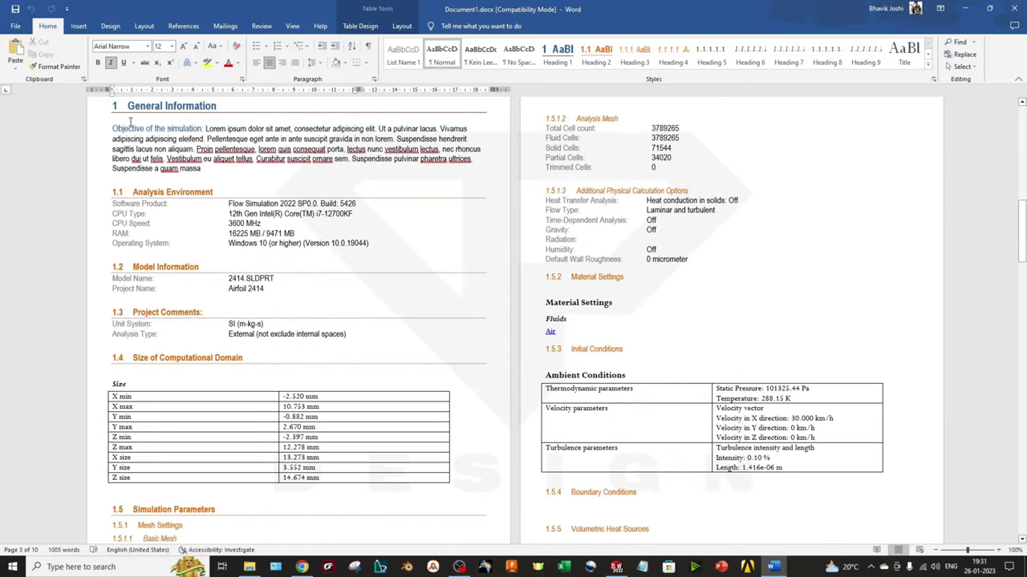
scroll(468, 363, down, 5)
scroll(470, 367, up, 1)
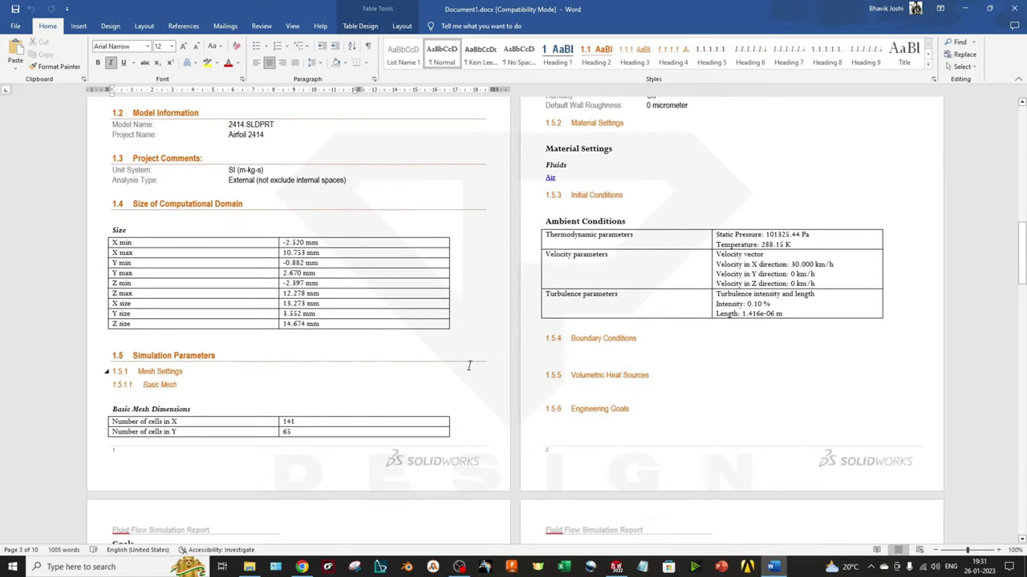
scroll(470, 366, down, 10)
scroll(468, 366, down, 4)
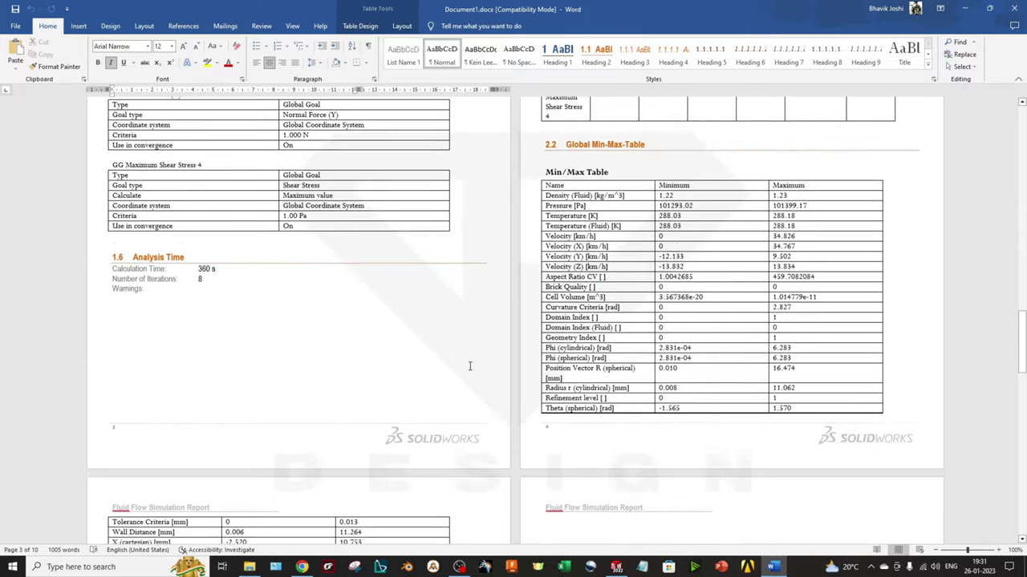
scroll(565, 281, down, 2)
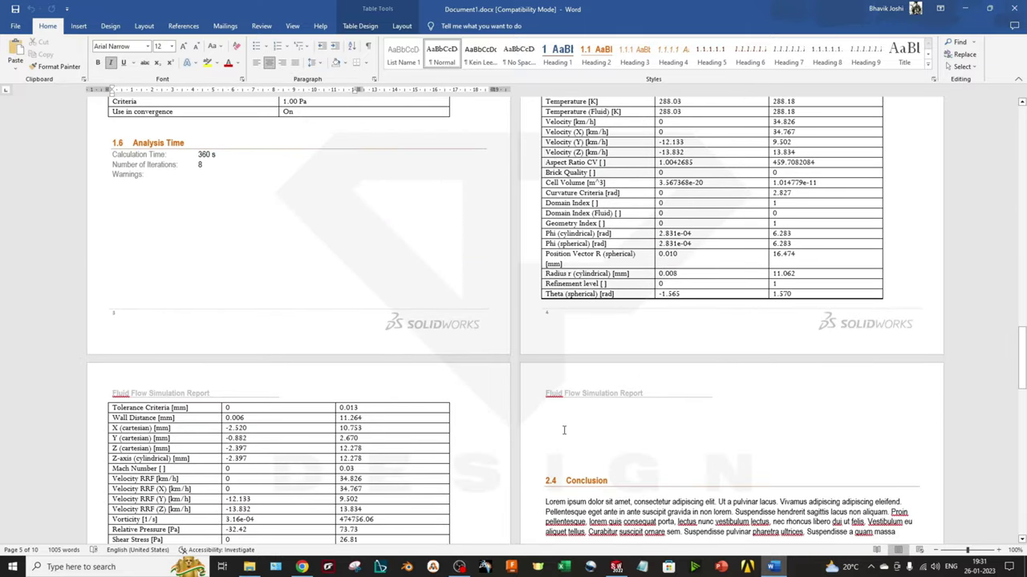
scroll(557, 456, down, 3)
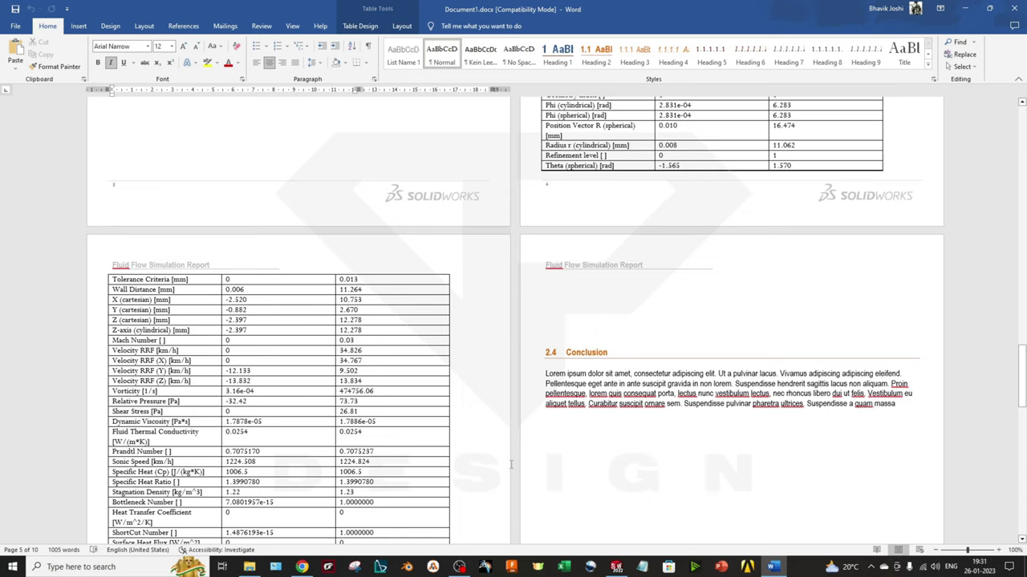
scroll(510, 463, down, 7)
- Scroll back to the report's start, close Word, and acknowledge the 'Report is stopped' message
scroll(511, 498, up, 4)
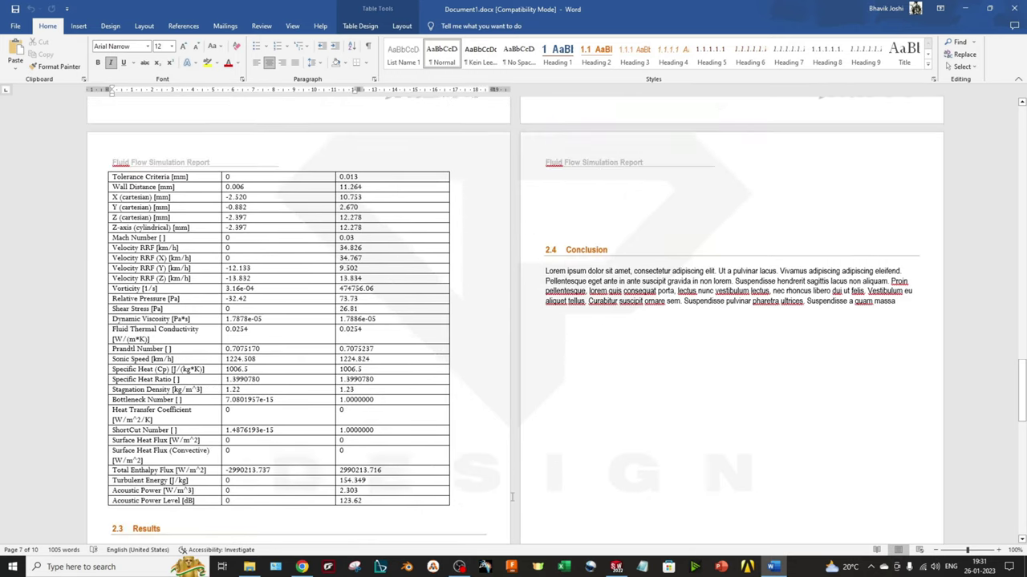
scroll(511, 497, up, 7)
scroll(511, 497, up, 5)
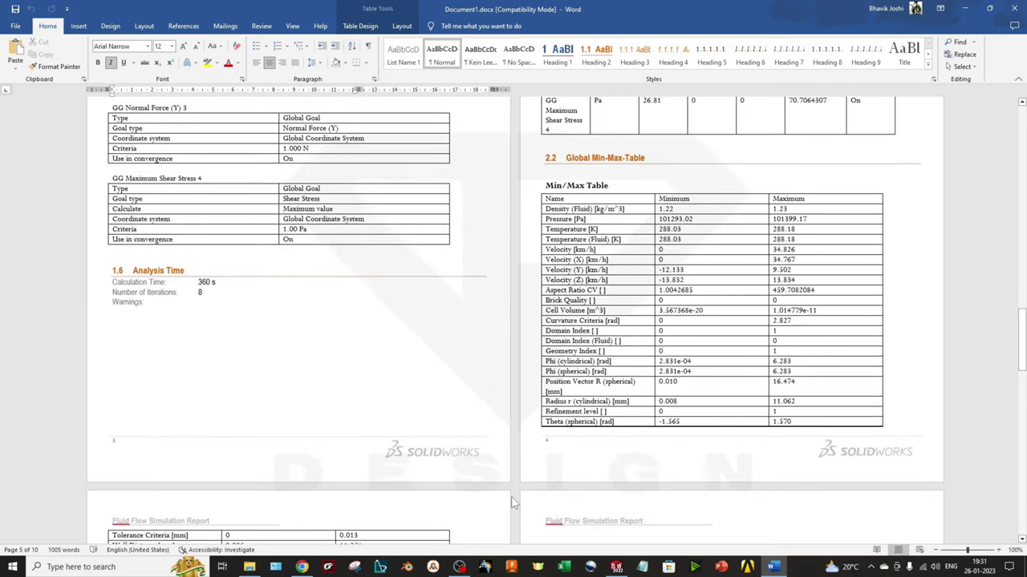
scroll(442, 445, up, 6)
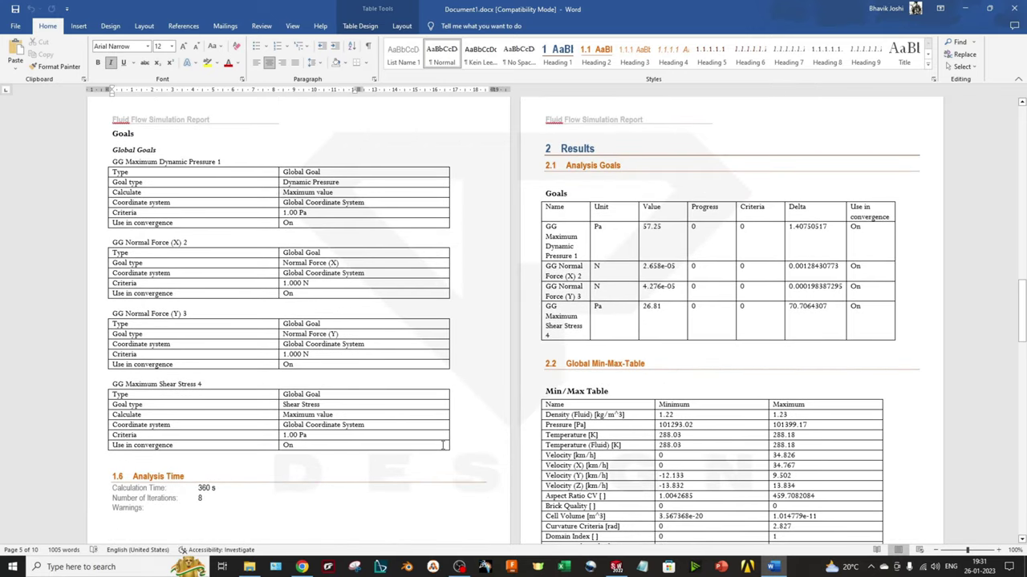
scroll(442, 445, up, 3)
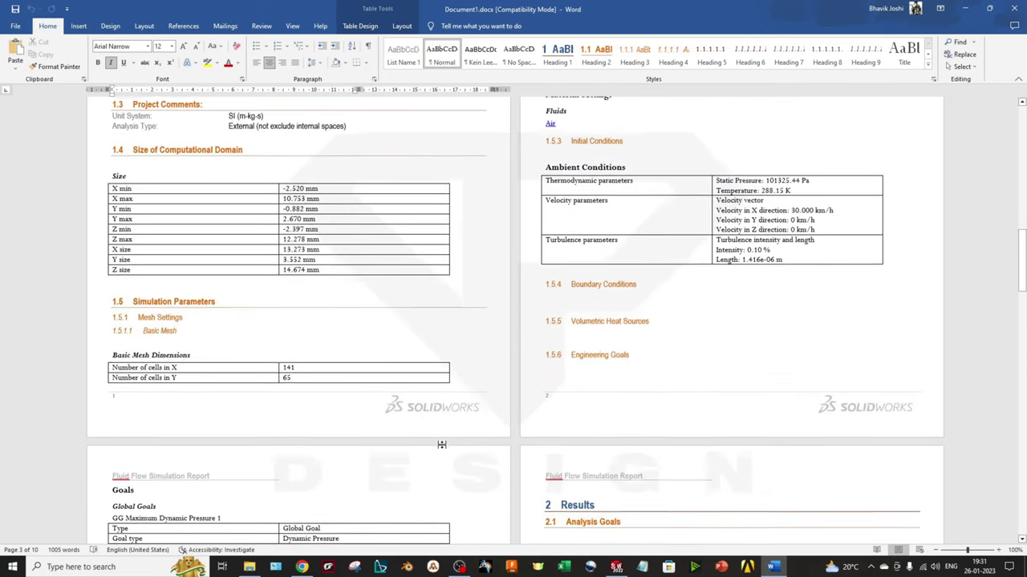
click(615, 305)
scroll(572, 419, up, 7)
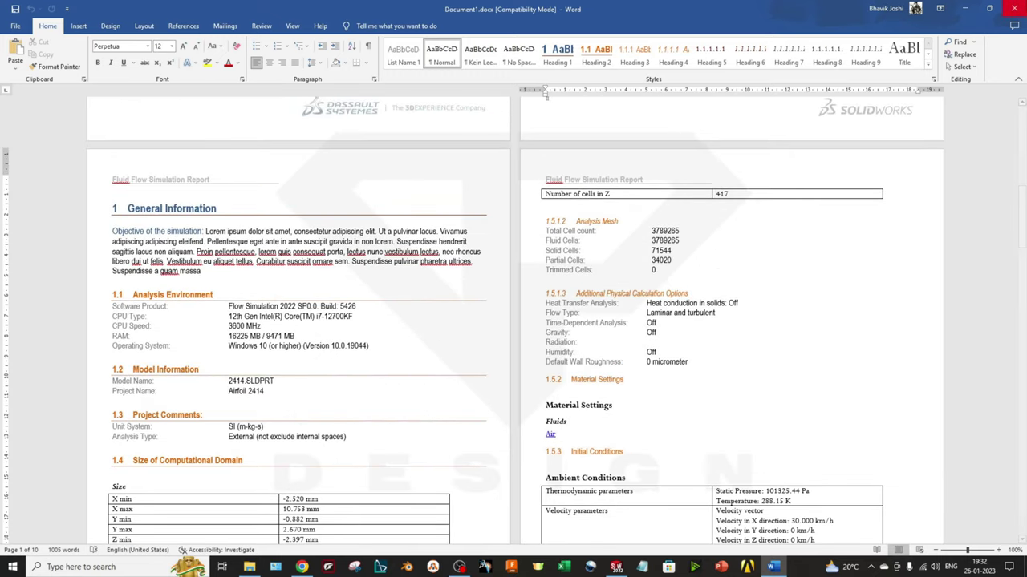
click(1008, 9)
click(561, 316)
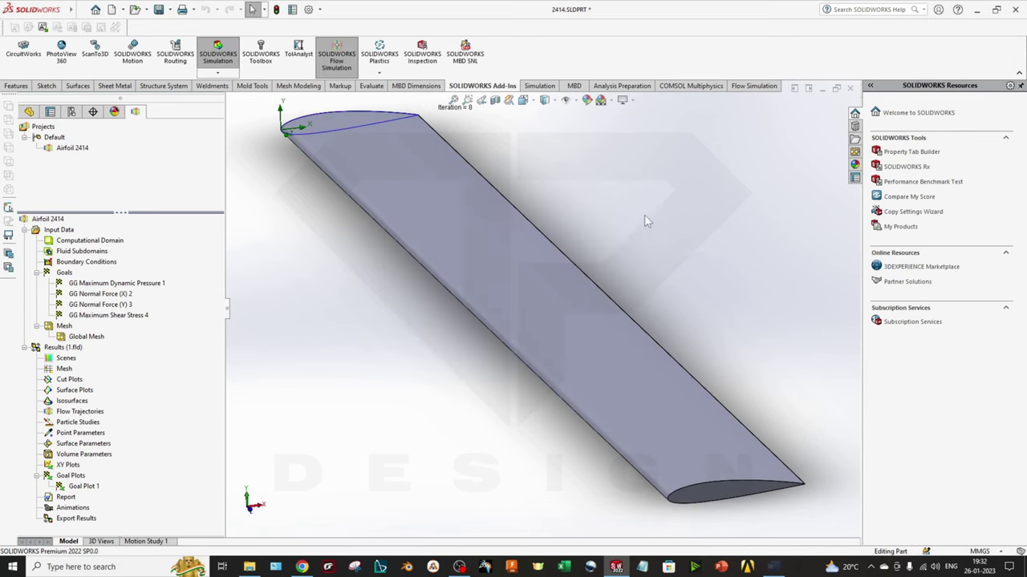